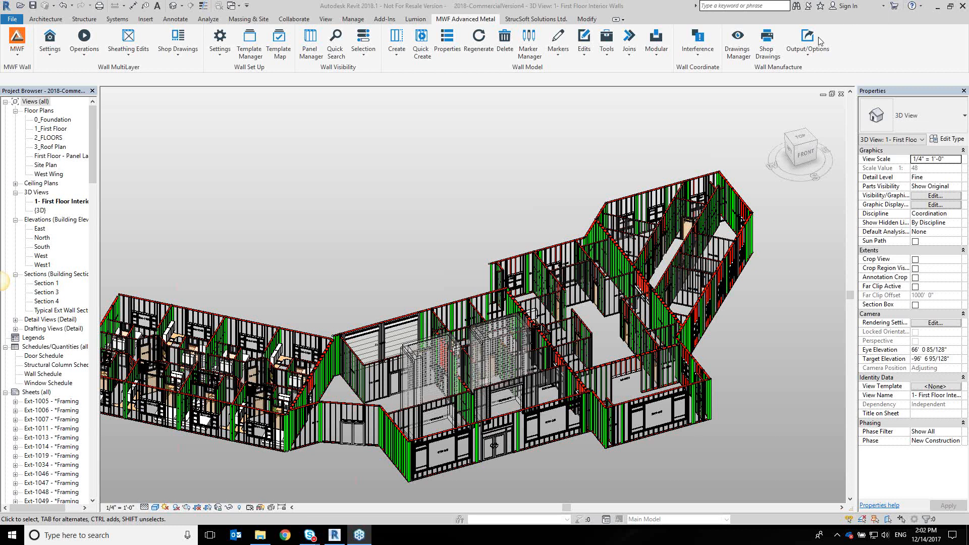
Look over the first-floor framing in 3D, inspect the Ext-1005 framing sheet, and return to the 3D view.
scroll(719, 370, up, 3)
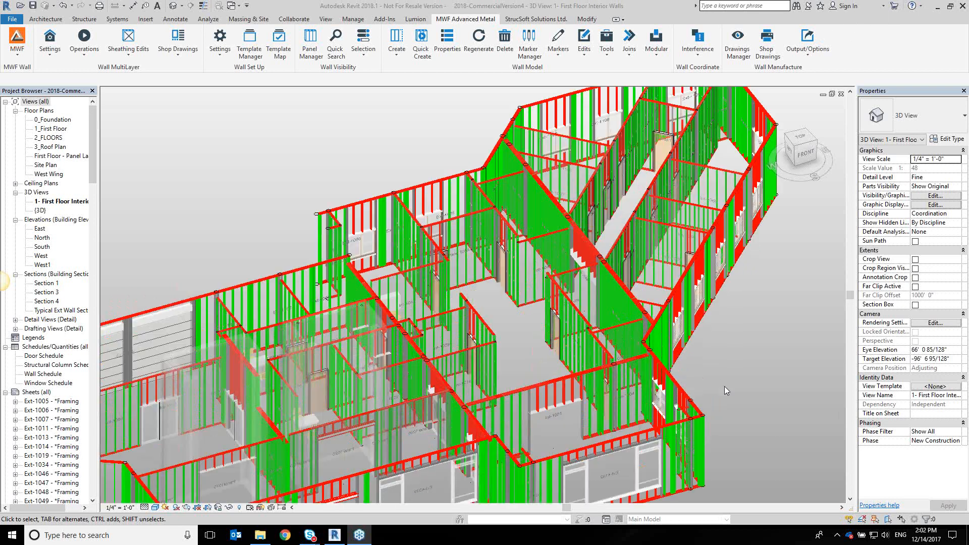
shift+middle_drag(731, 377, 541, 400)
middle_drag(542, 400, 569, 332)
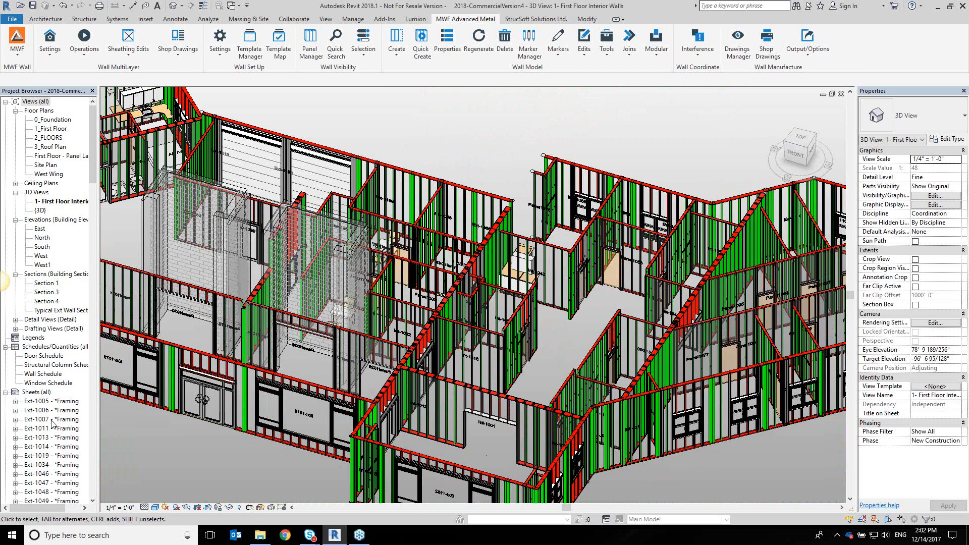
drag(96, 173, 86, 203)
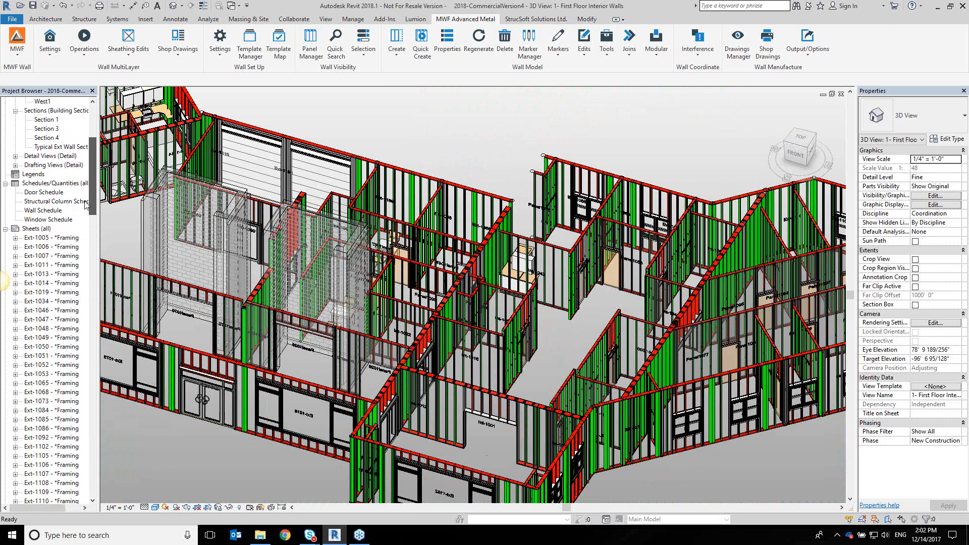
click(70, 237)
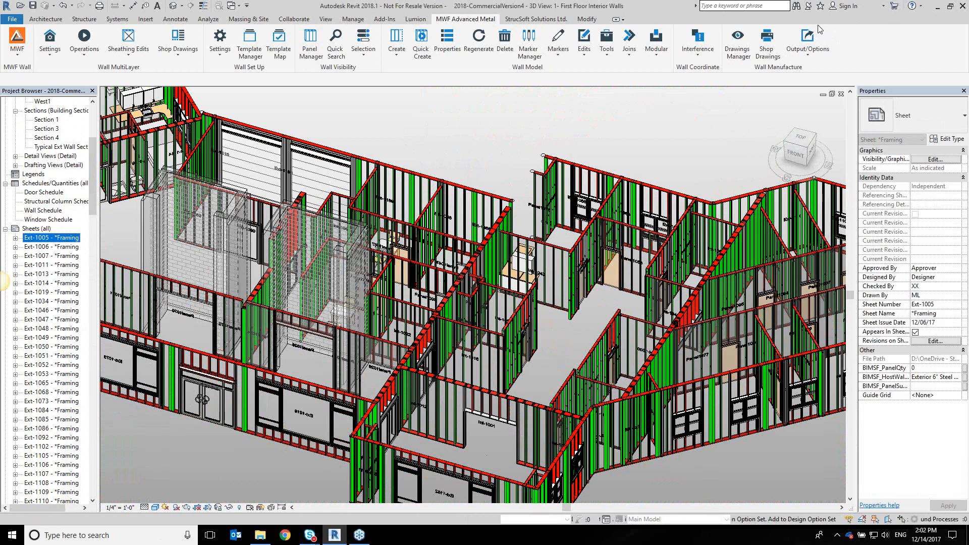
double_click(48, 237)
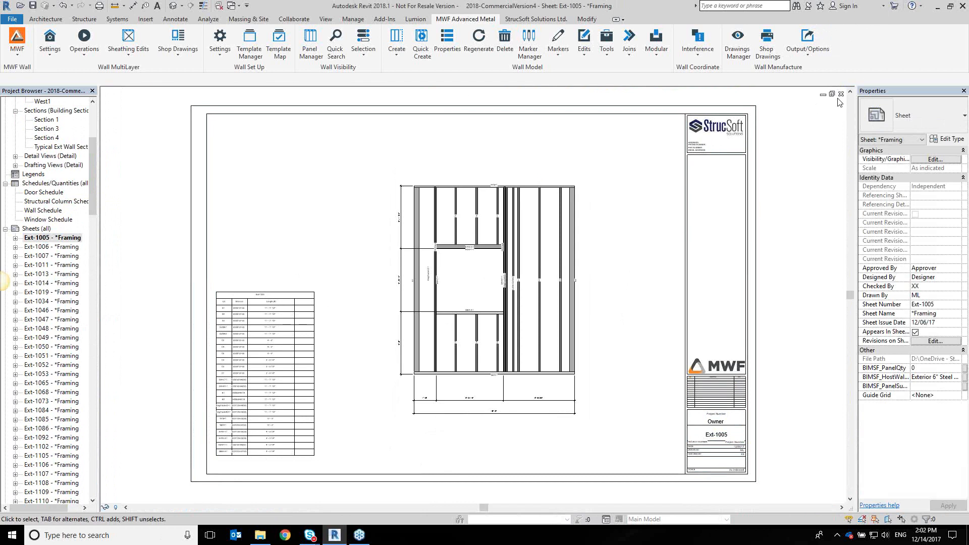
click(822, 95)
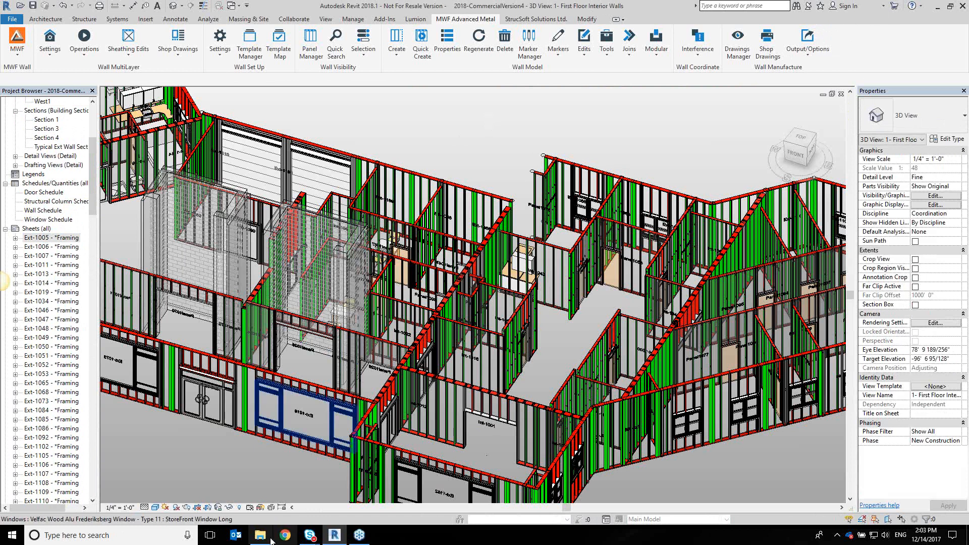
Switch to File Explorer, browse the PDFs in the Panel Stacker Drawing Set folder, and return to Revit.
mouse_move(268, 539)
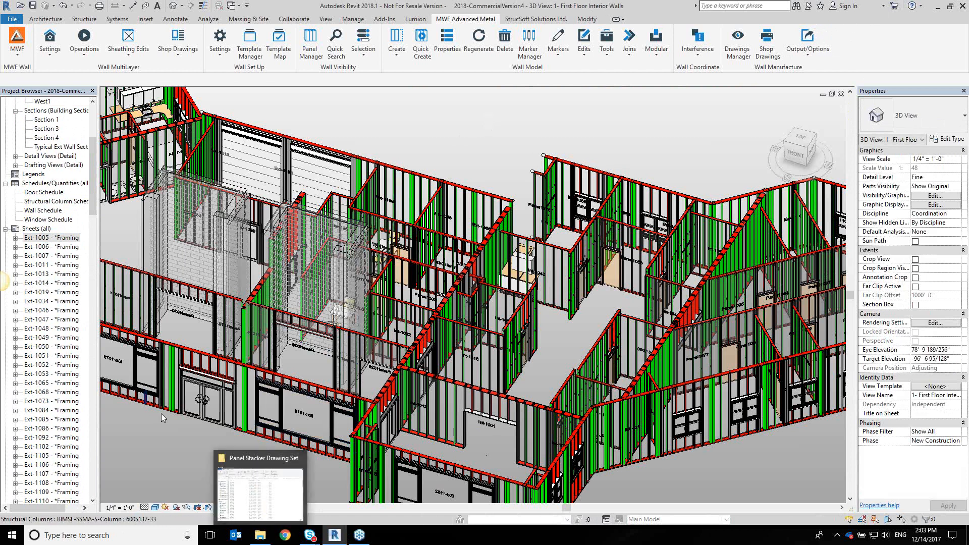
click(251, 511)
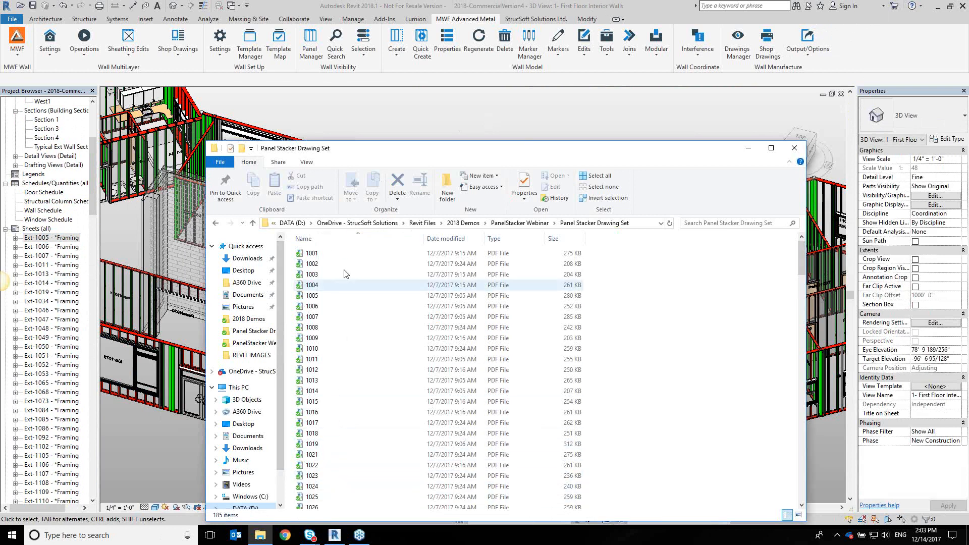
scroll(383, 434, down, 20)
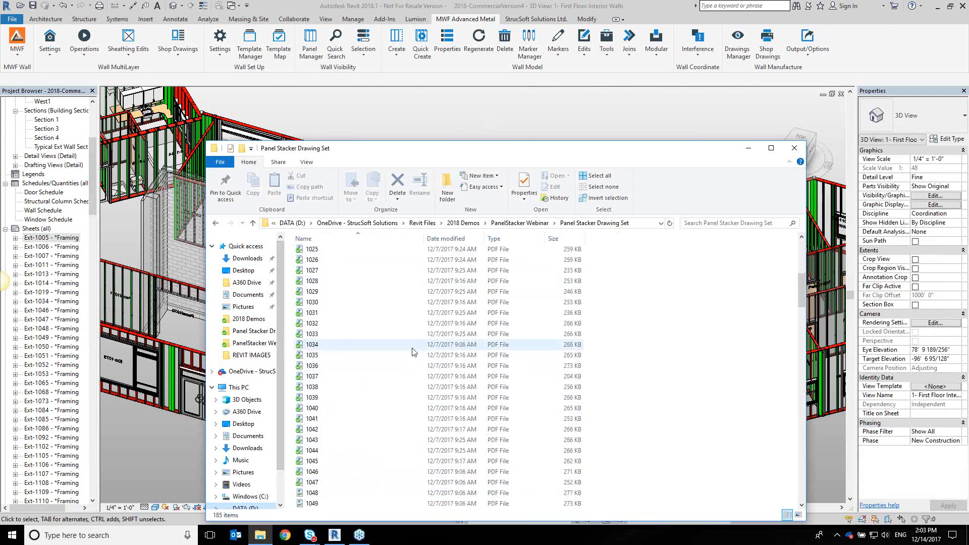
scroll(451, 336, down, 15)
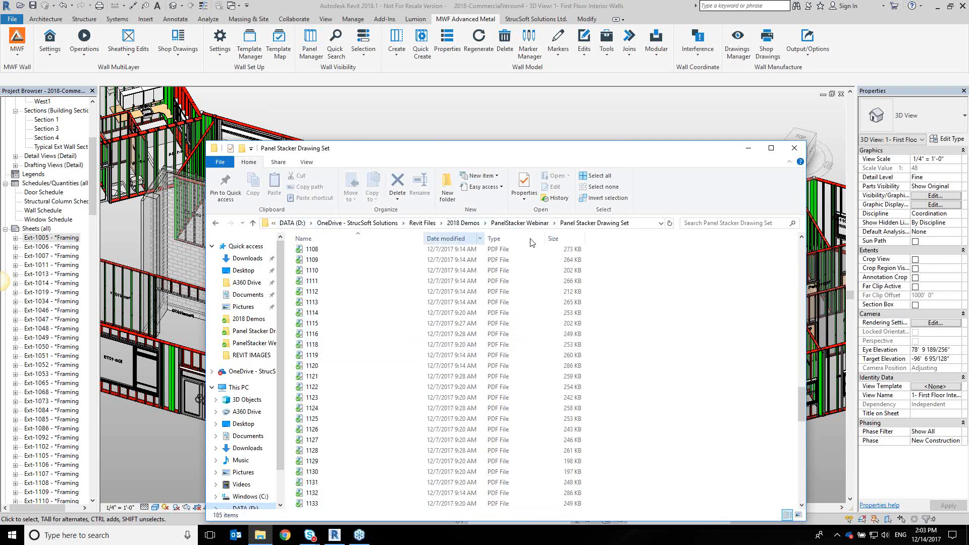
click(650, 116)
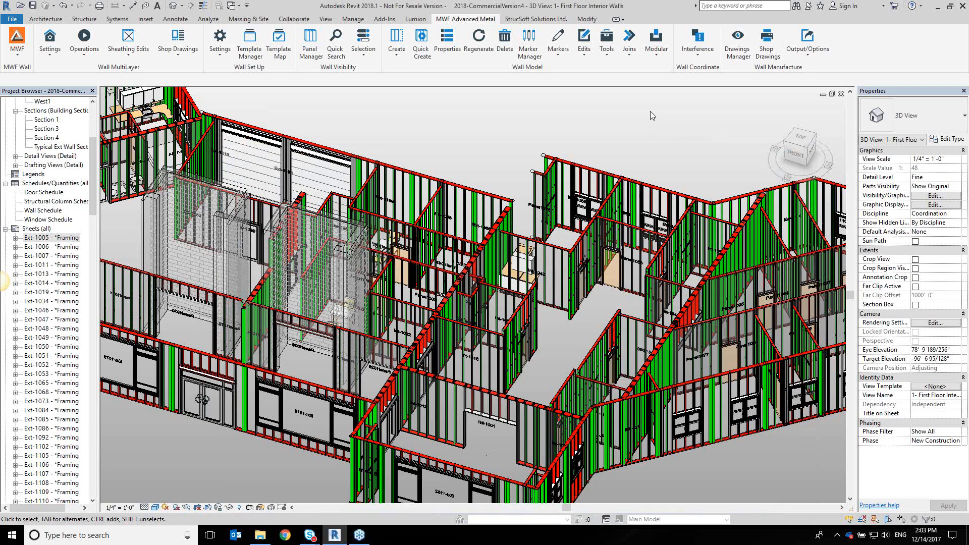
Launch the MWF Panel Stacker external tool on the first-floor wall model.
scroll(583, 263, down, 5)
shift+middle_drag(583, 263, 697, 290)
scroll(648, 254, up, 2)
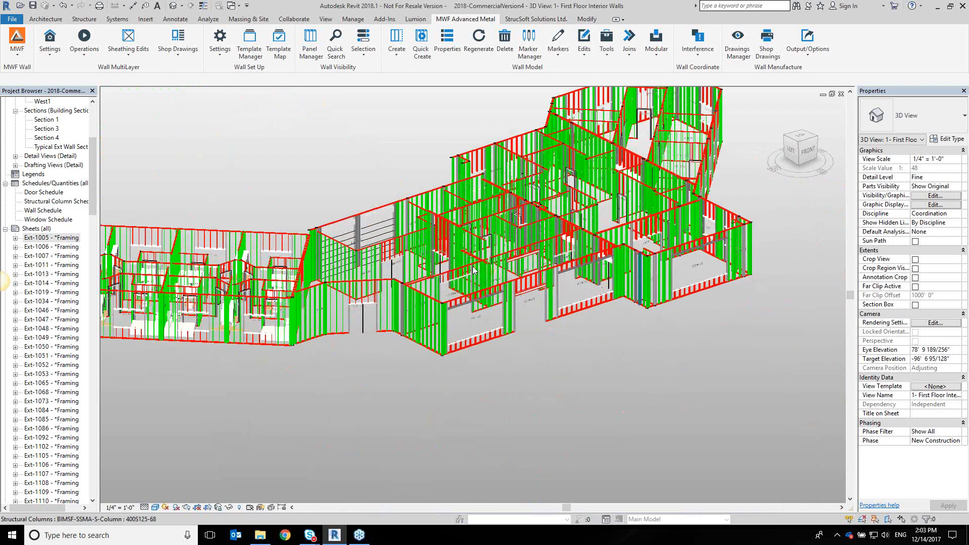
click(384, 19)
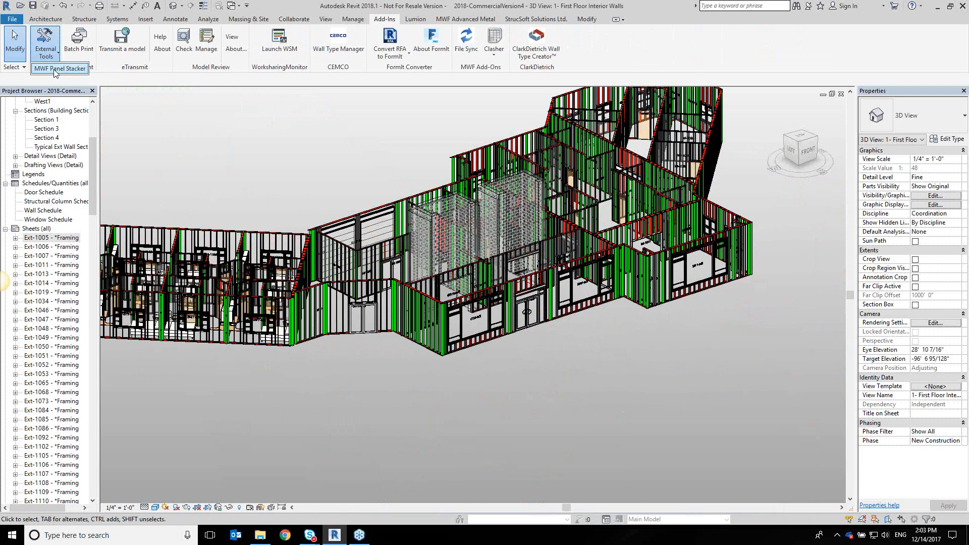
click(70, 71)
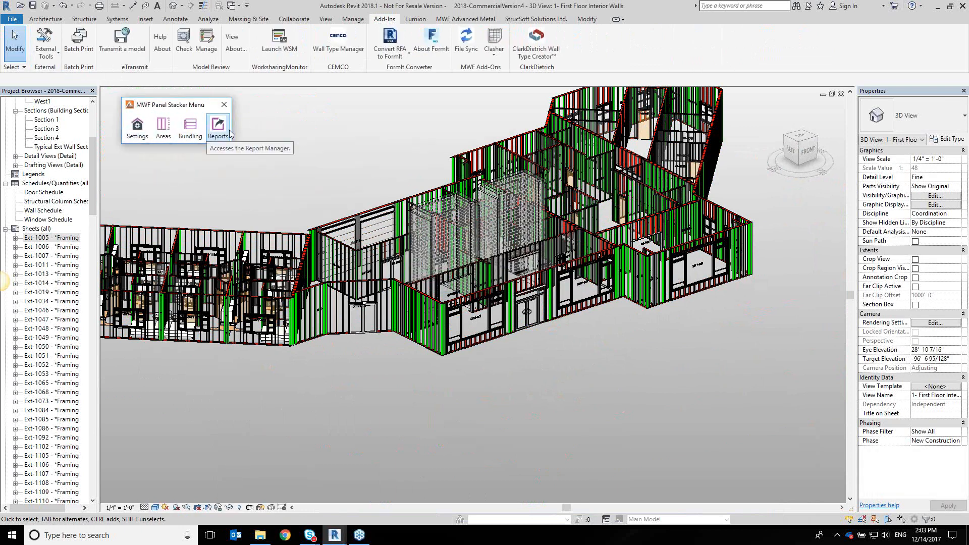
Configure the Panel Stacker units with length precision to the nearest 1/4" and weight precision of 0 decimal places.
click(142, 139)
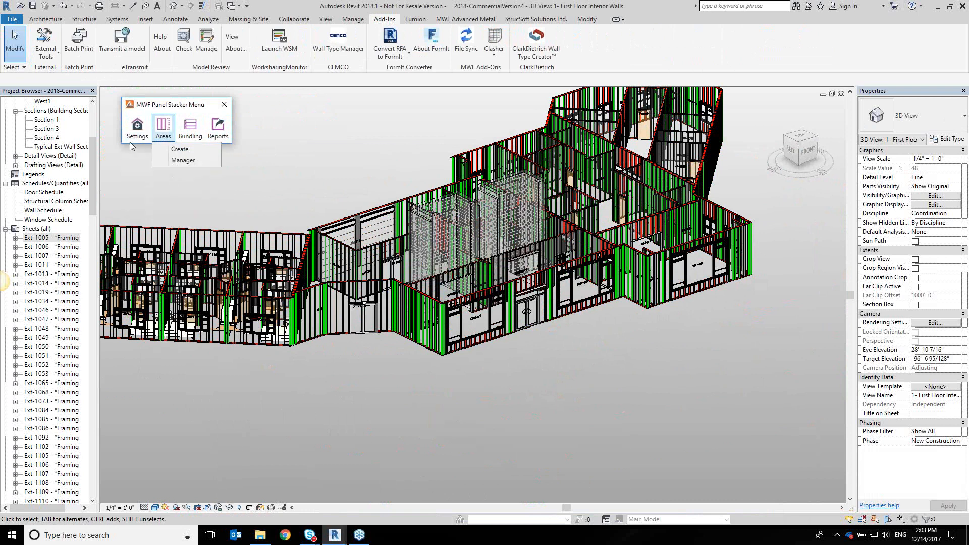
click(147, 149)
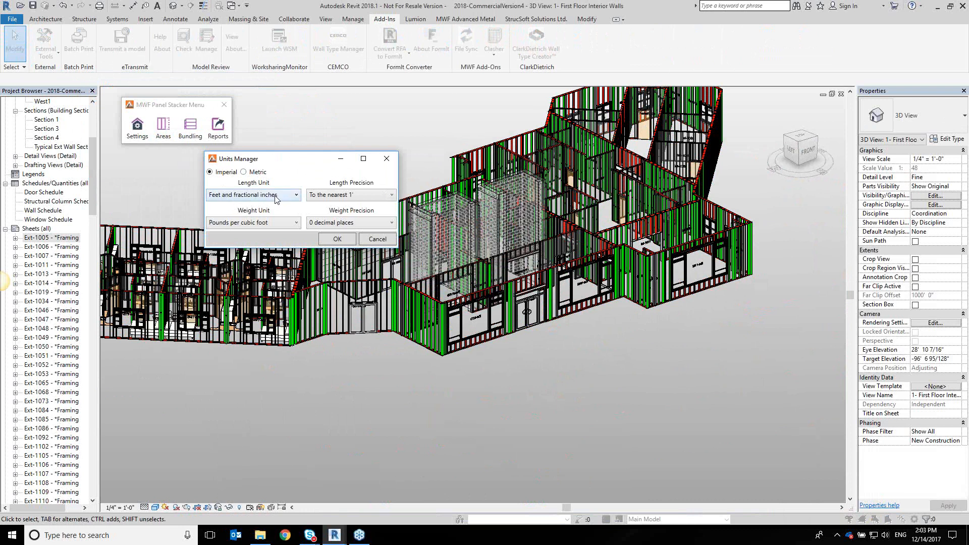
click(362, 196)
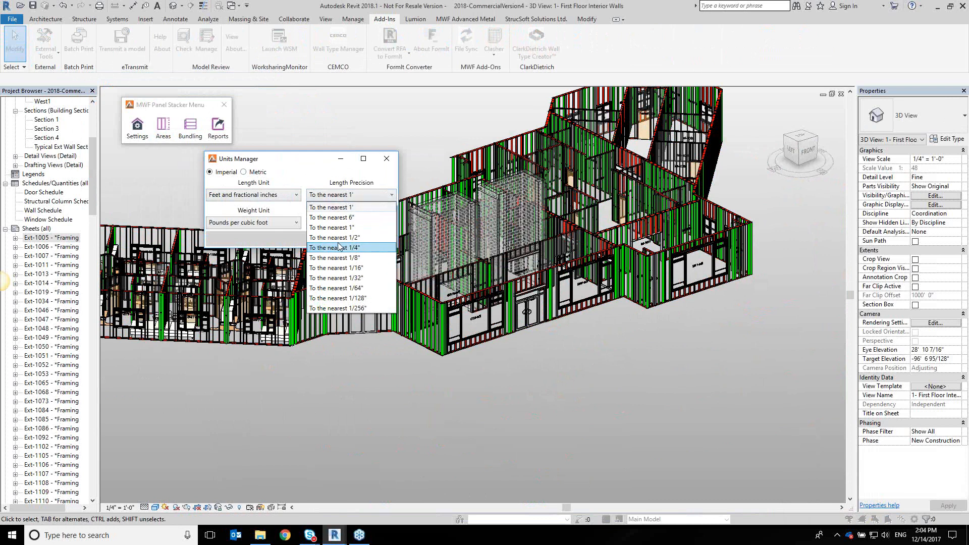
click(363, 249)
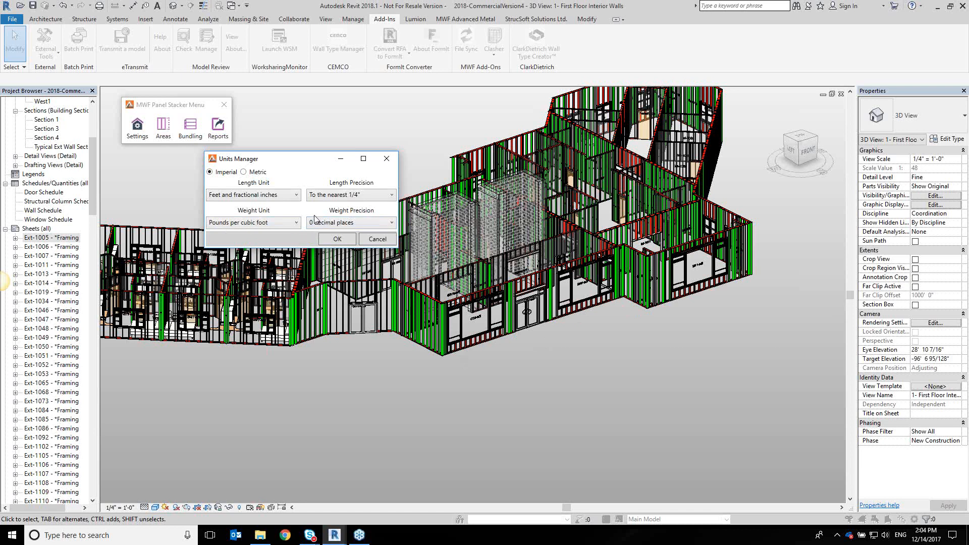
click(338, 228)
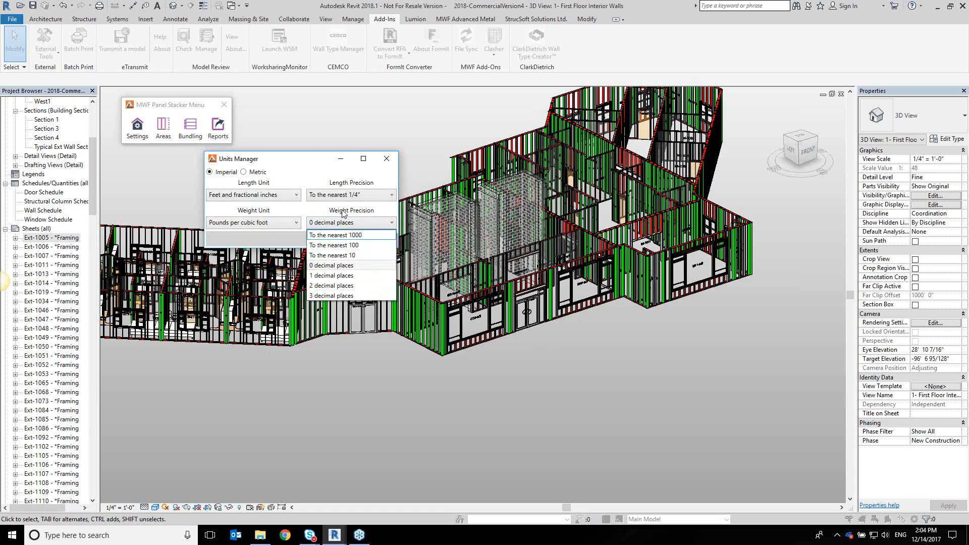
click(338, 265)
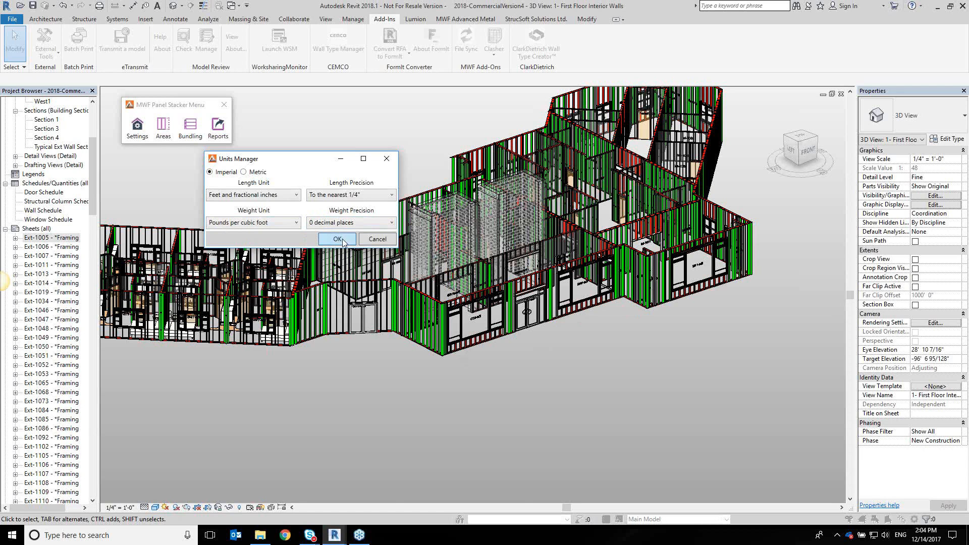
click(337, 239)
Add Panel Member to Panel Label as a basis for selecting panels in the Panel Stacker settings.
click(136, 129)
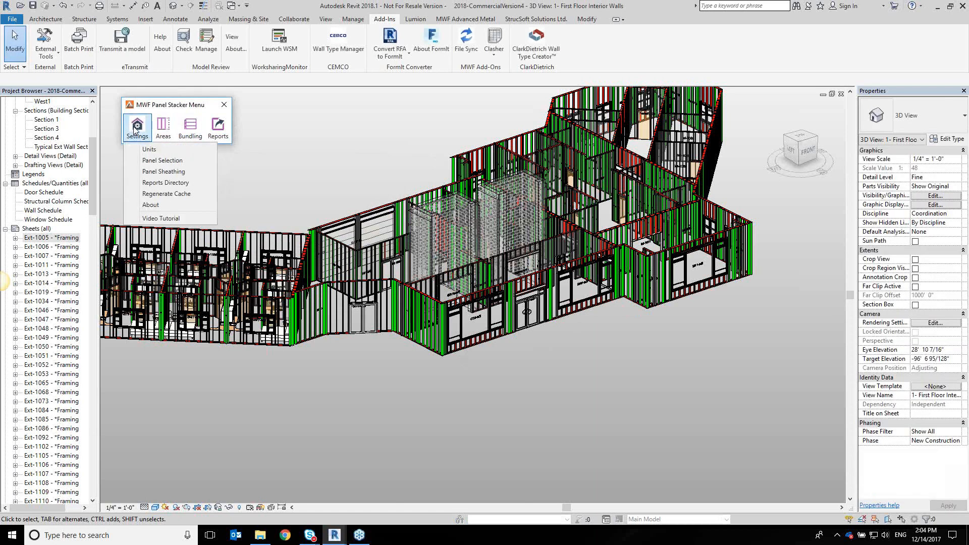
click(173, 165)
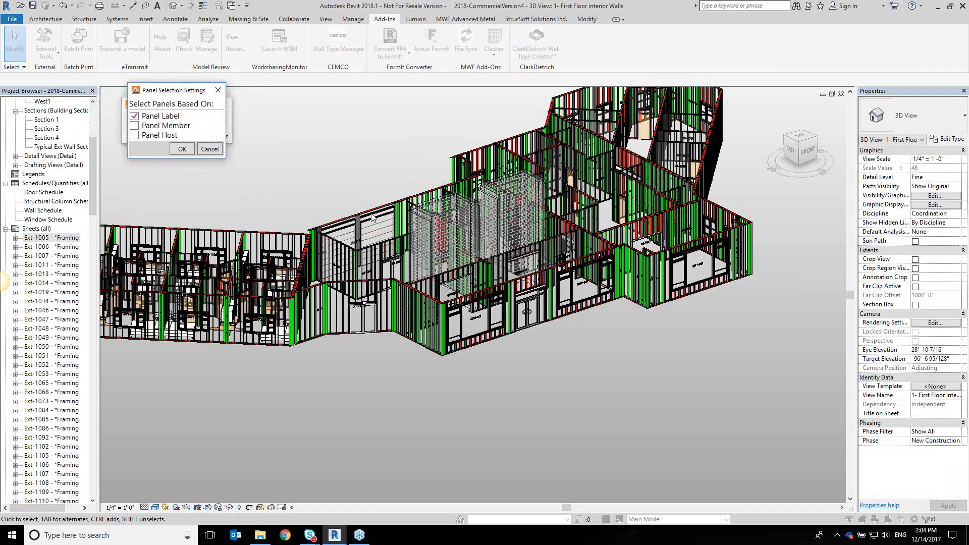
drag(164, 94, 258, 155)
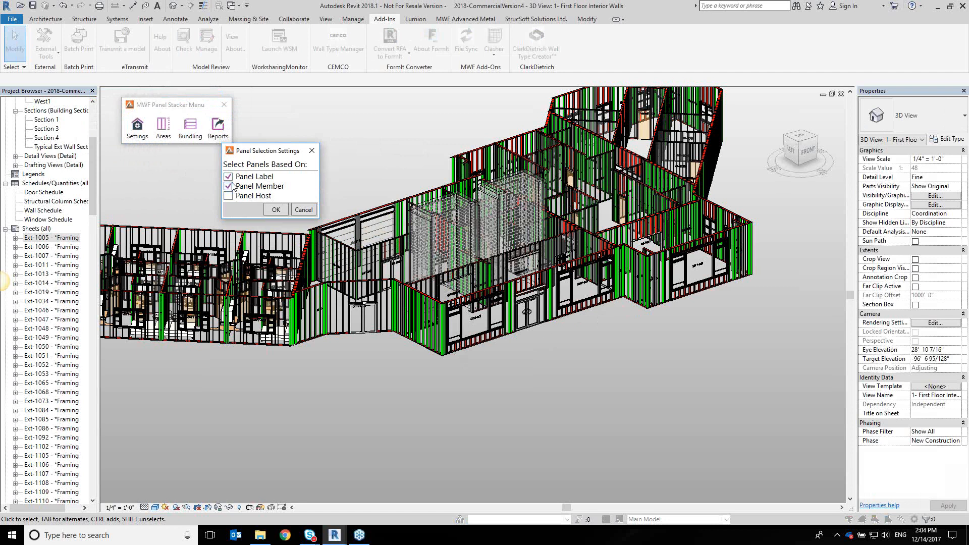
click(230, 197)
click(234, 194)
click(276, 209)
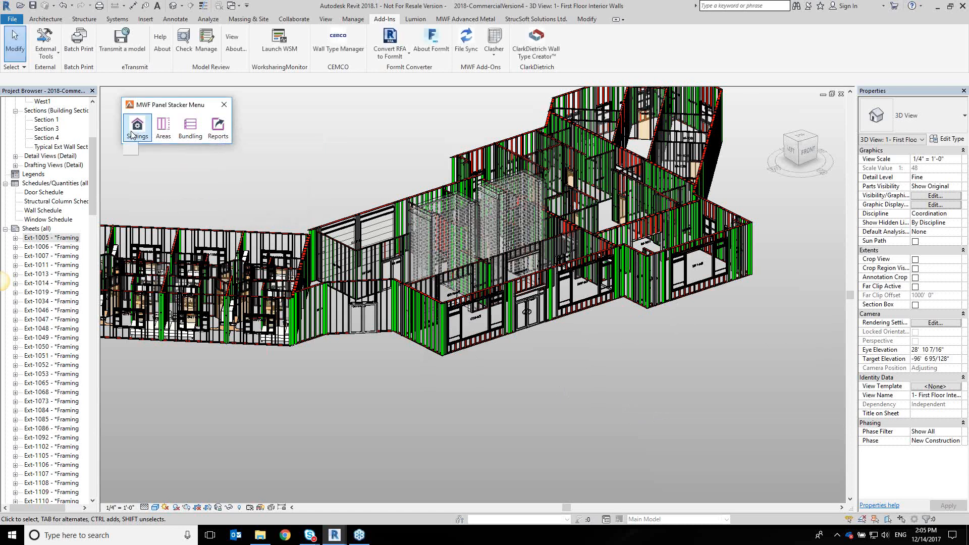
Enable panel sheathing in the Panel Stacker settings.
click(137, 127)
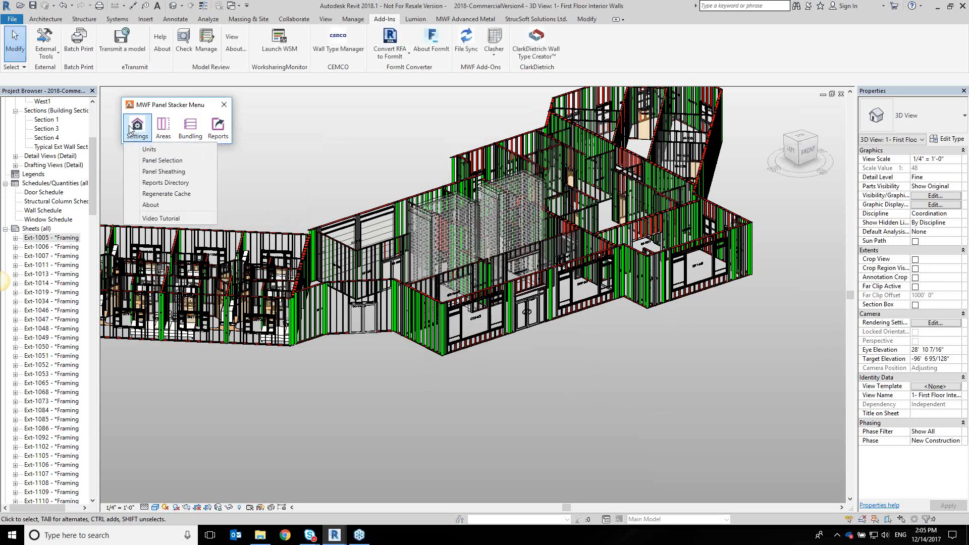
click(174, 173)
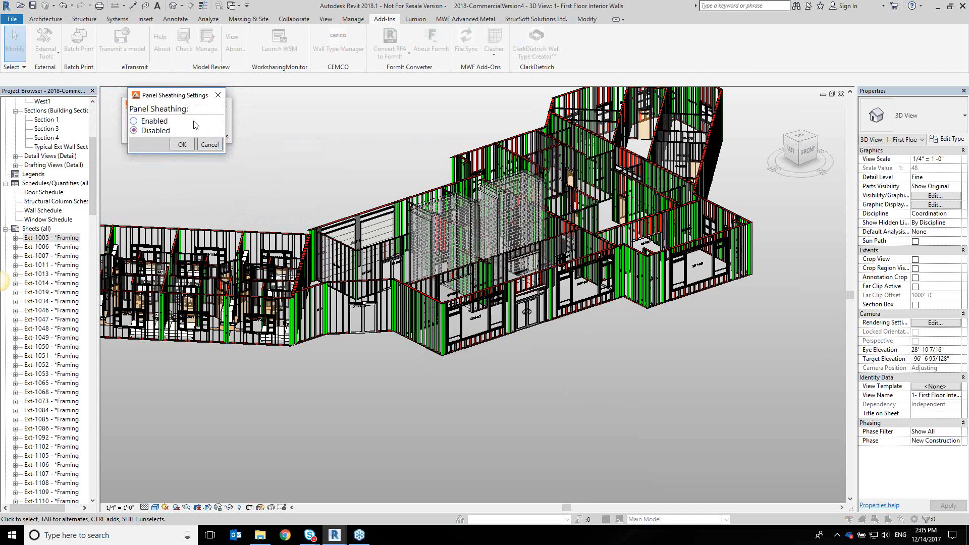
click(150, 123)
click(190, 148)
Review the root directory path and search options in the Panel Stacker reports directory settings.
click(138, 127)
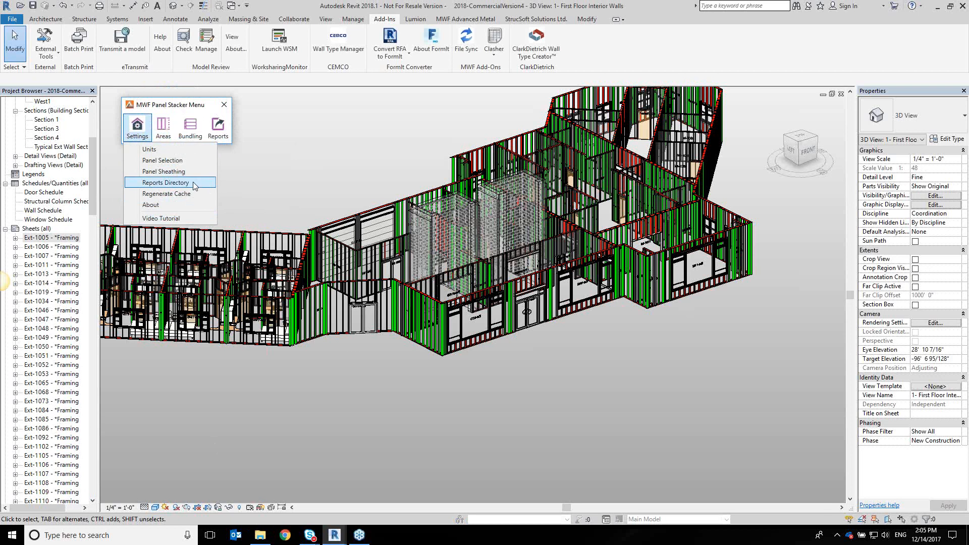
click(182, 201)
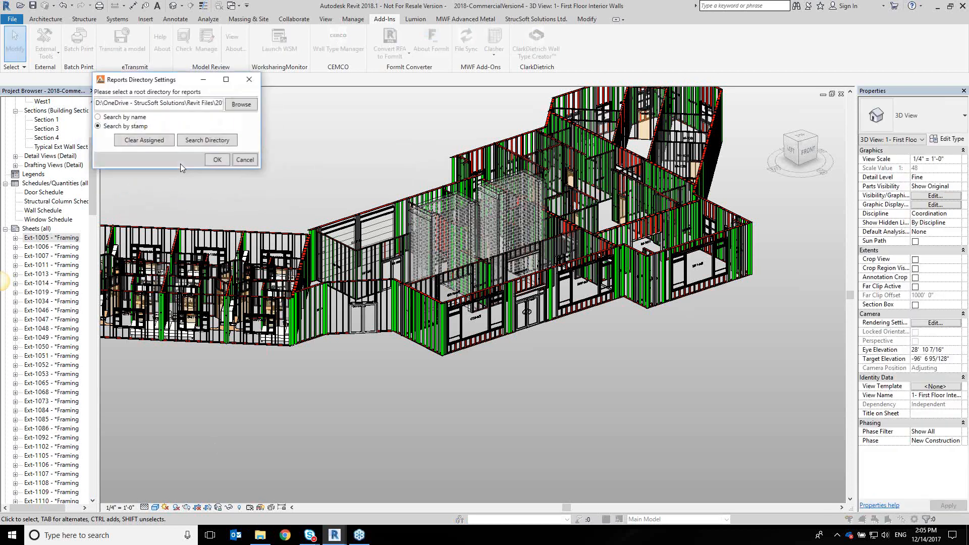
drag(99, 104, 242, 106)
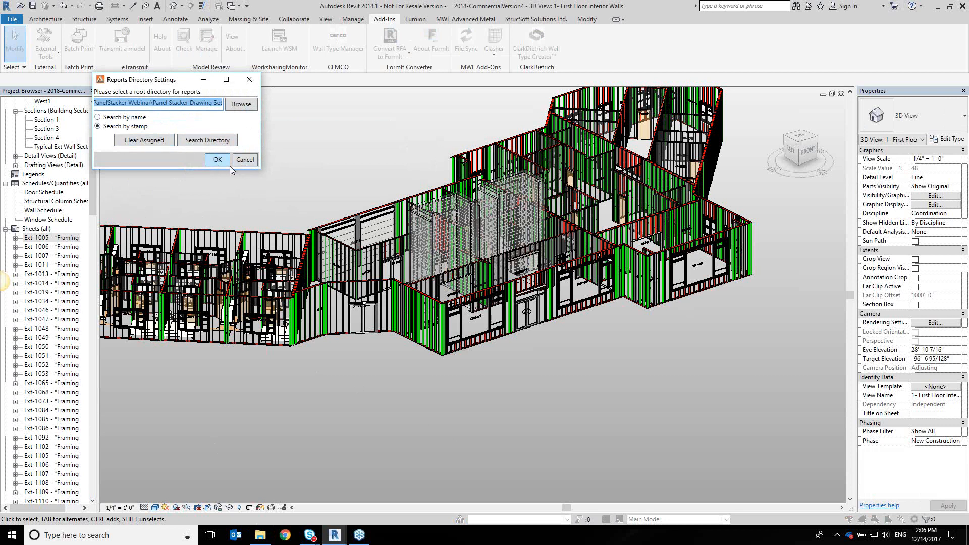
click(244, 160)
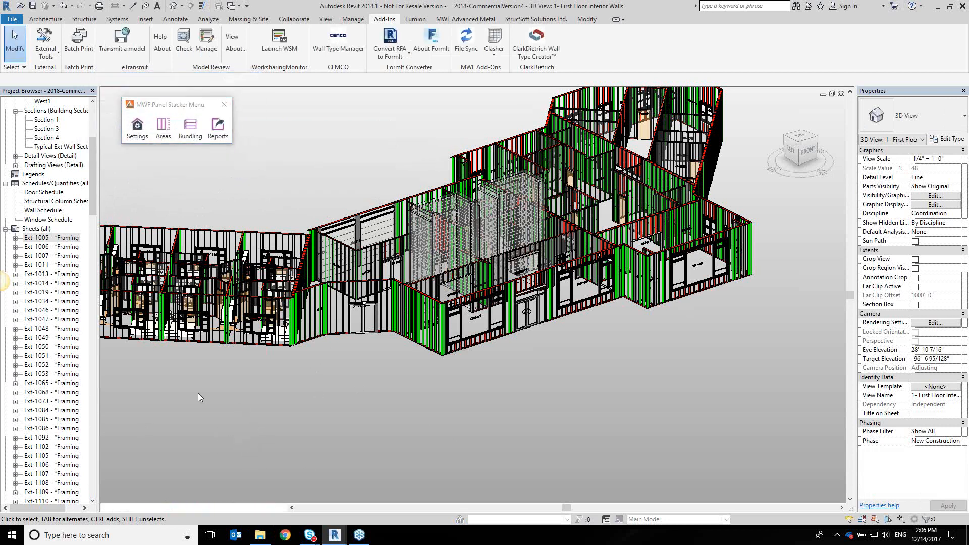
Open the Ext-1005 framing sheet and examine the identification stamp just below its title block border.
double_click(55, 238)
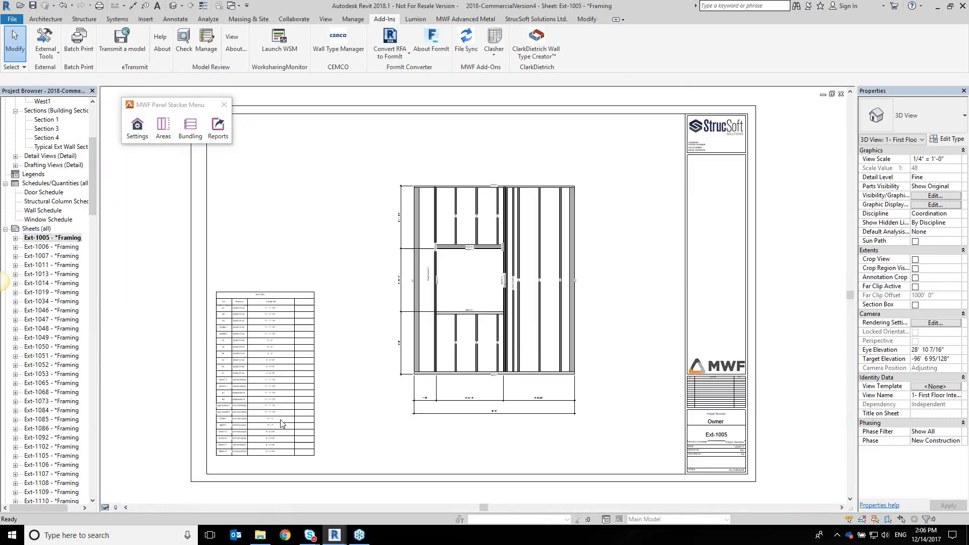
click(309, 481)
scroll(235, 513, up, 4)
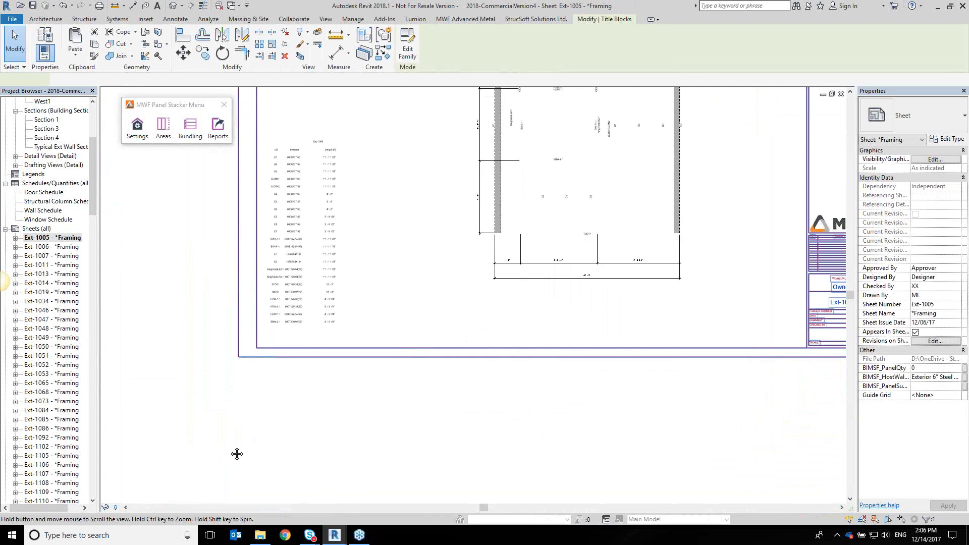
scroll(276, 328, up, 5)
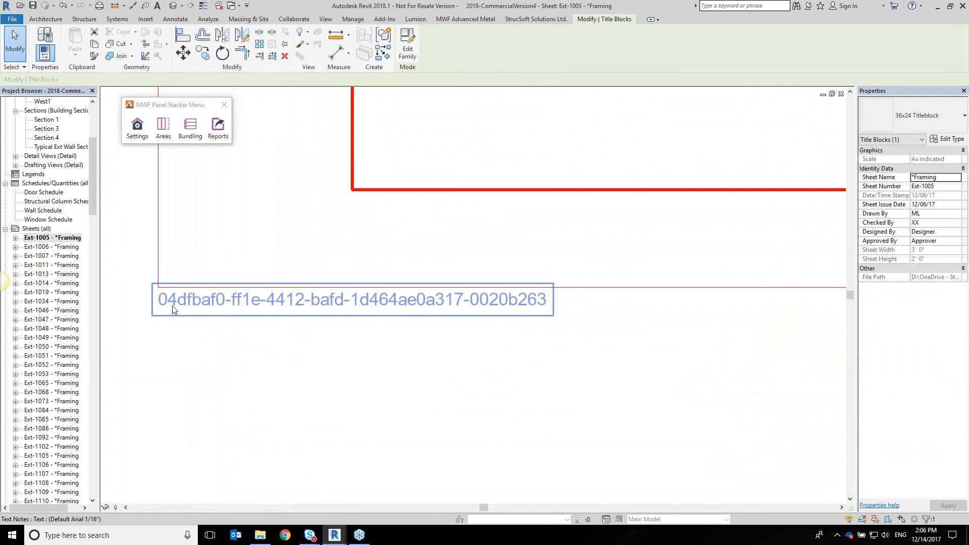
middle_drag(549, 309, 505, 531)
scroll(664, 417, down, 2)
middle_drag(664, 417, 509, 433)
scroll(524, 451, down, 1)
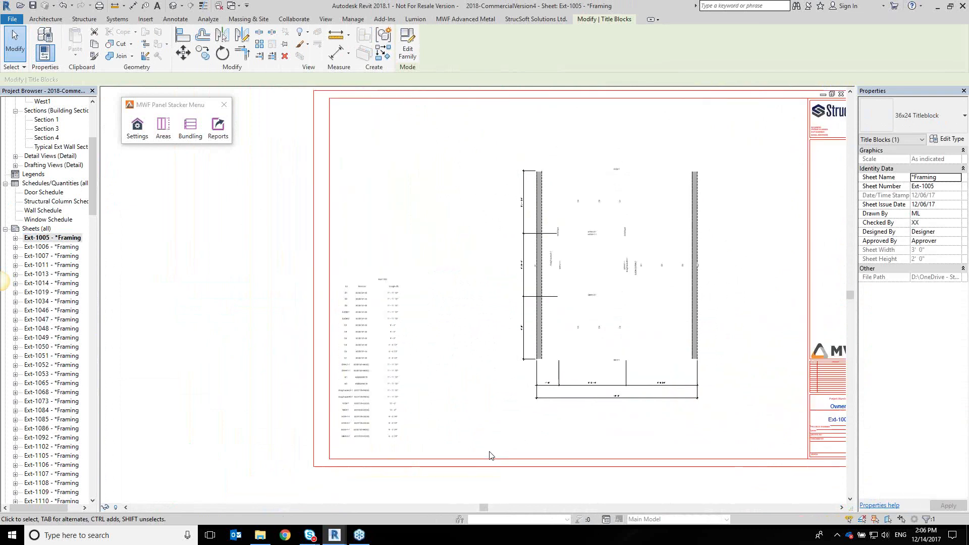
Switch to File Explorer to view the panel PDFs in the Panel Stacker Drawing Set folder, and close that folder and the Ext-1005 sheet.
mouse_move(260, 535)
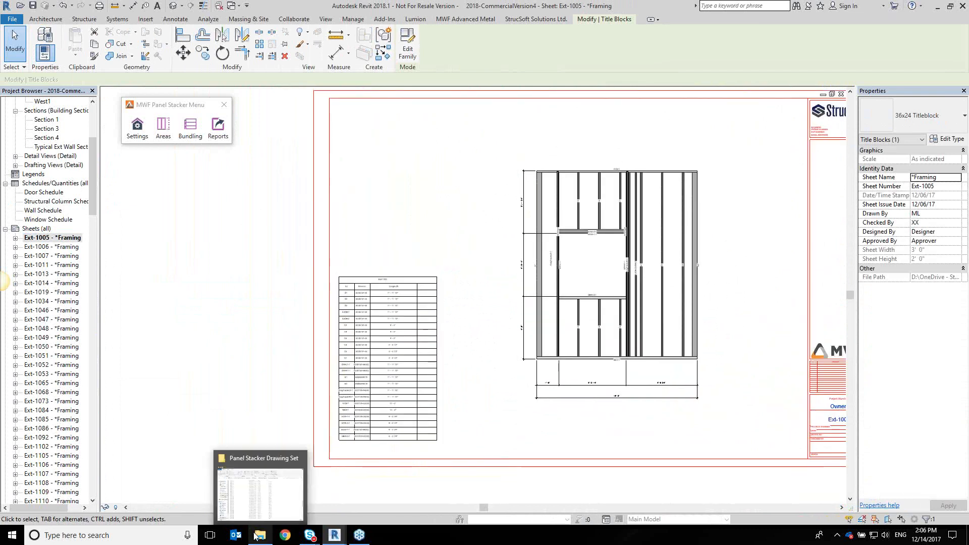
click(249, 506)
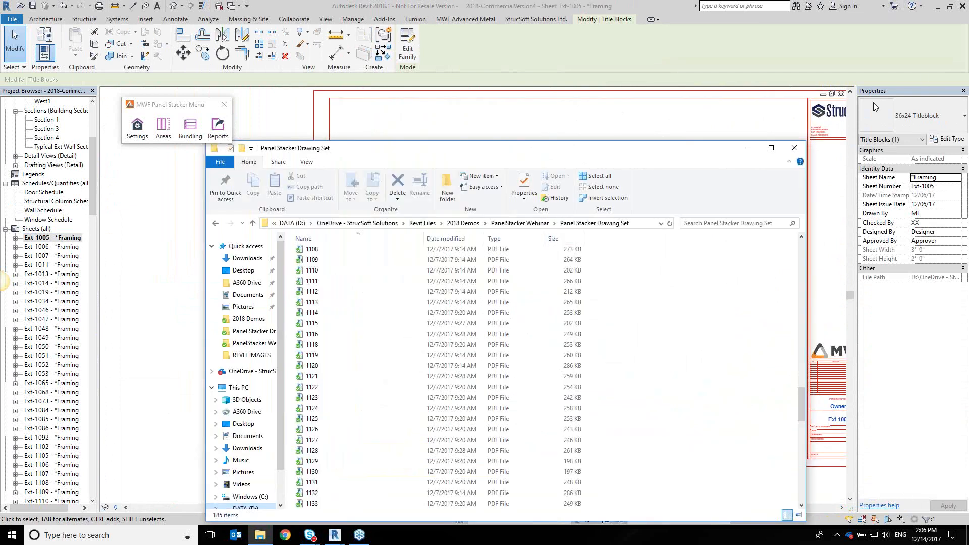
click(795, 148)
click(841, 94)
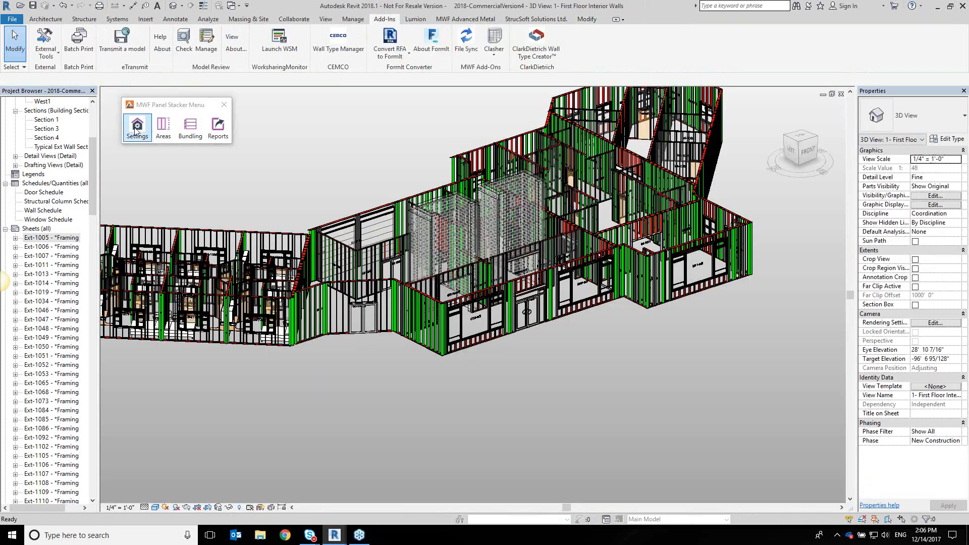
Review the Regenerate Cache description, the About change log and the Video Tutorial entry in the Panel Stacker settings.
click(136, 130)
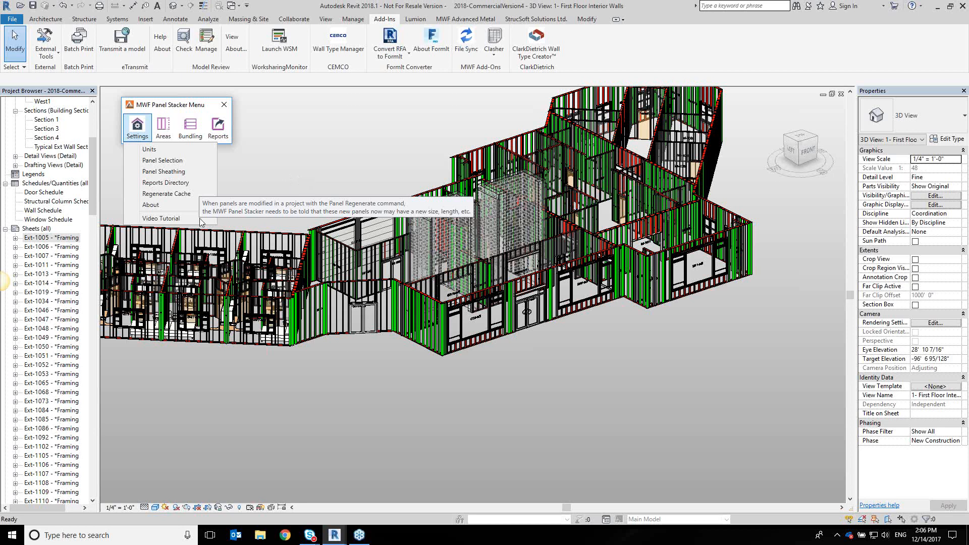
click(155, 205)
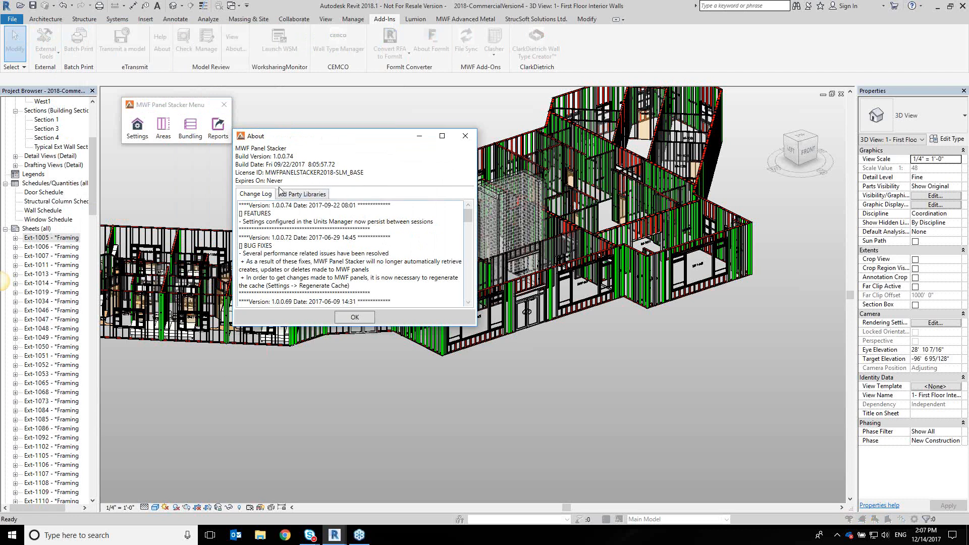
click(465, 135)
click(137, 127)
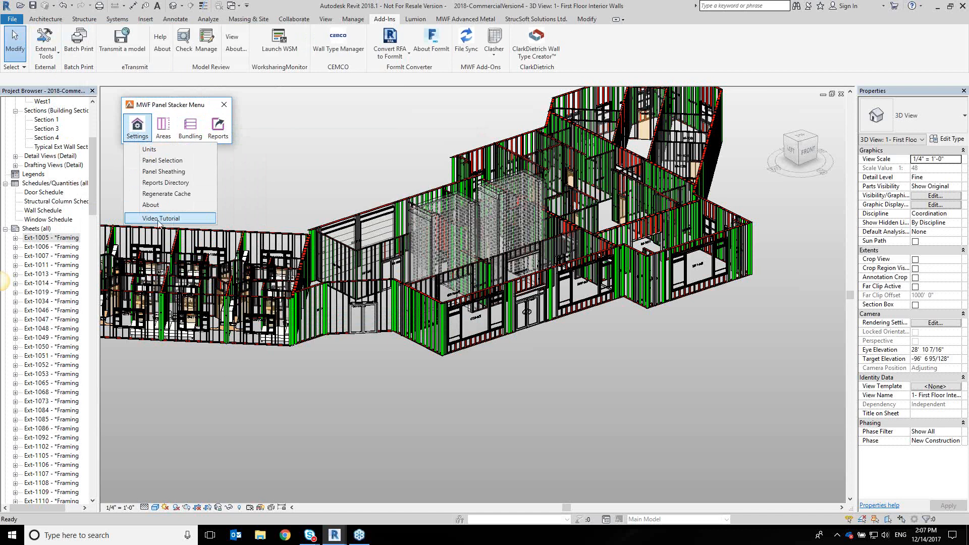
click(162, 221)
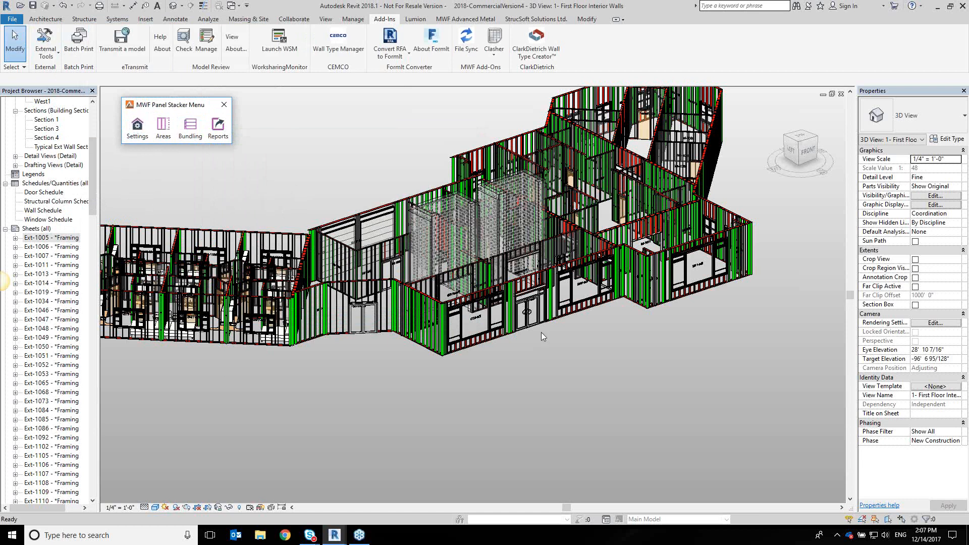
Collapse the Sheets list and open the First Floor - Panel Layout floor plan at its green boundary lines.
scroll(643, 386, down, 1)
middle_drag(640, 351, 625, 420)
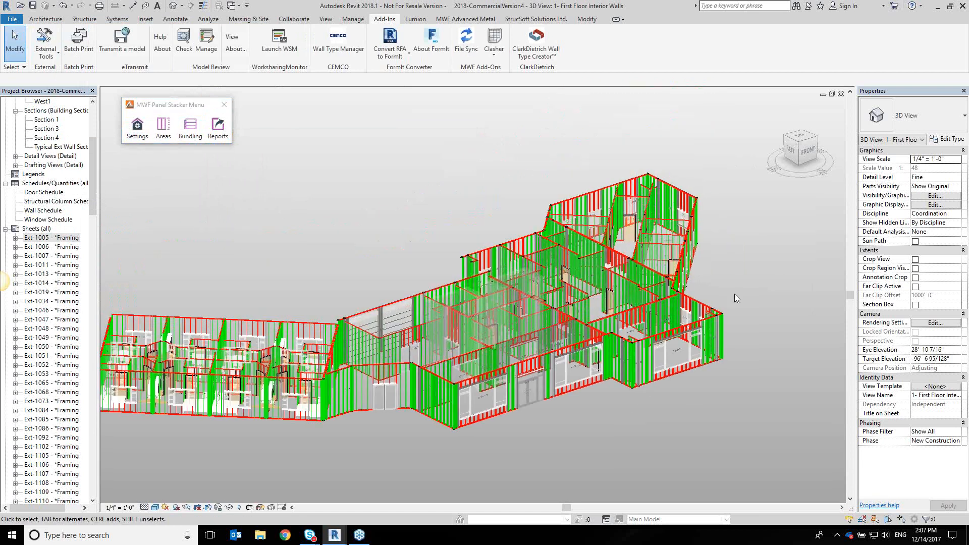
drag(92, 164, 94, 129)
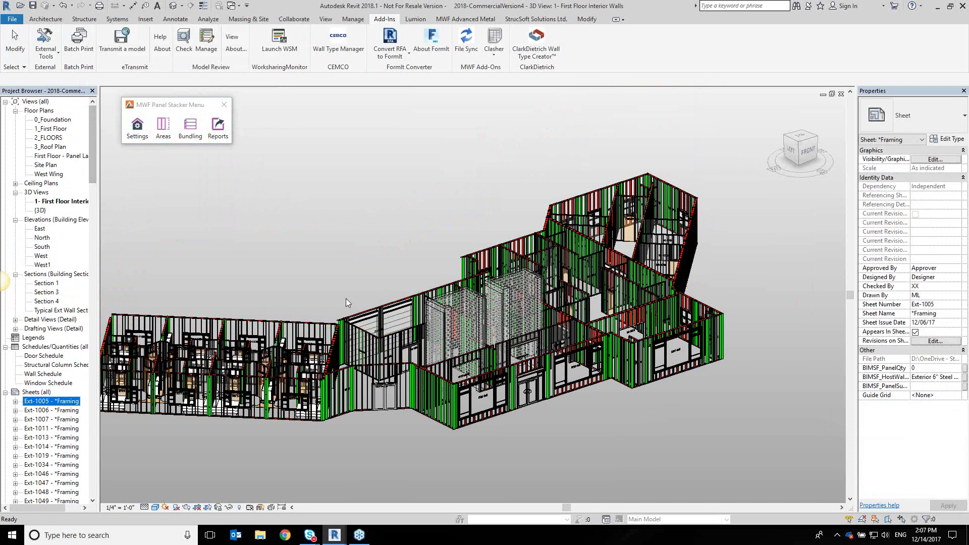
click(5, 392)
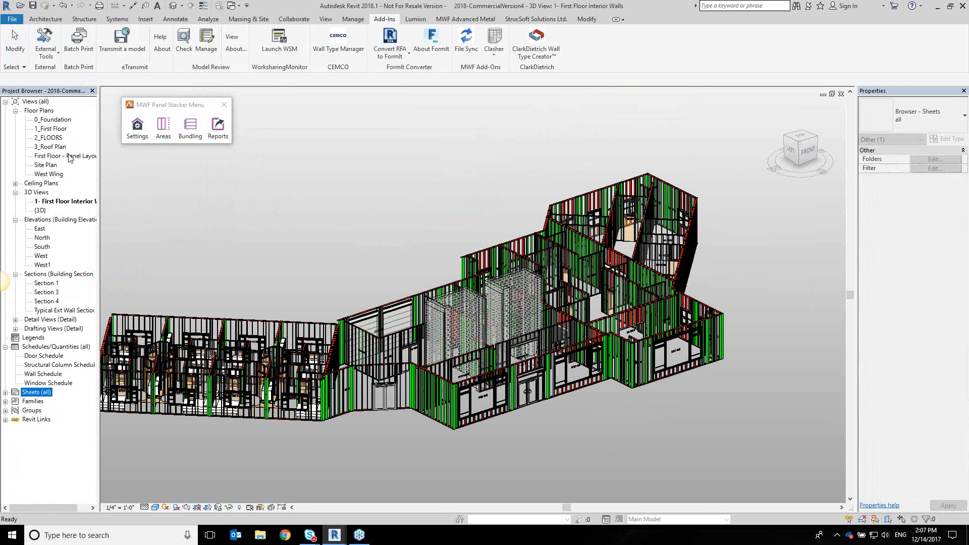
click(70, 158)
double_click(70, 158)
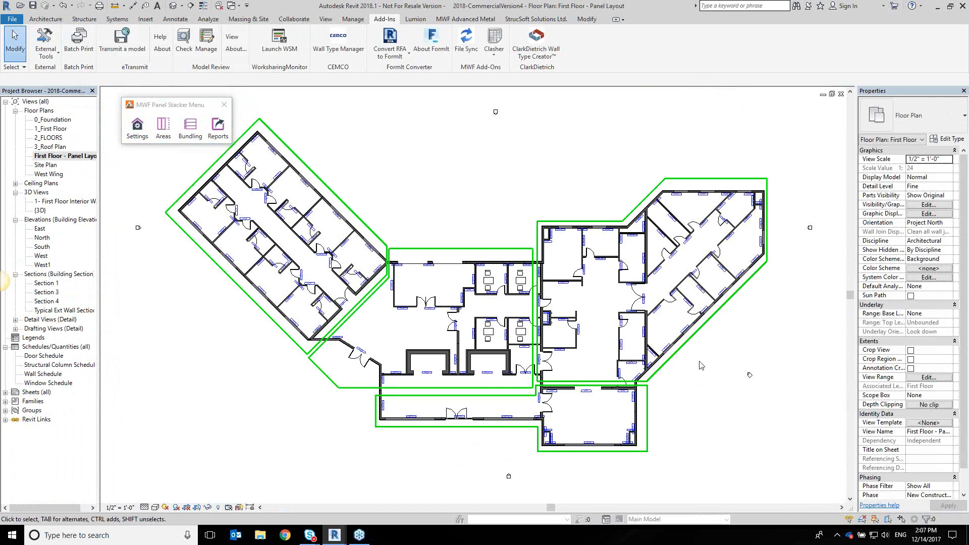
scroll(671, 398, up, 2)
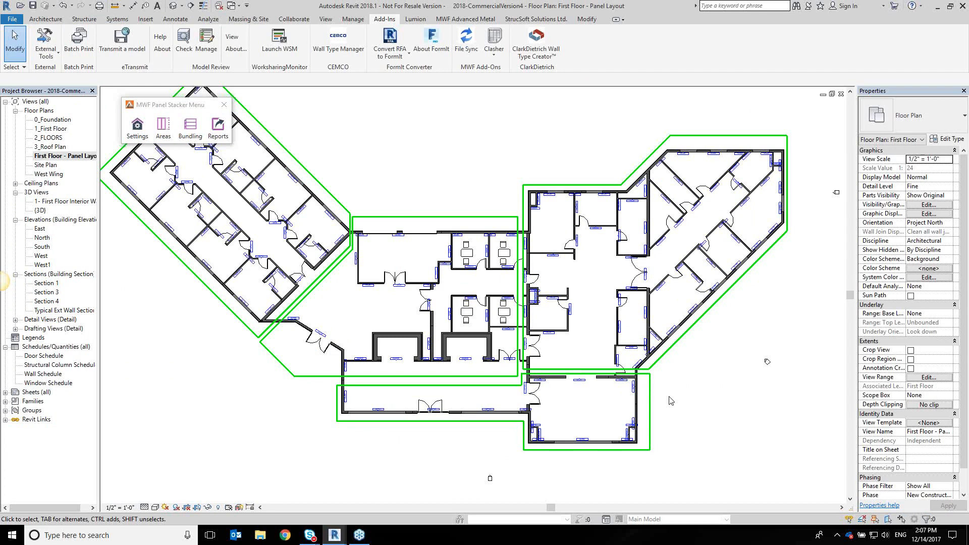
scroll(613, 397, up, 1)
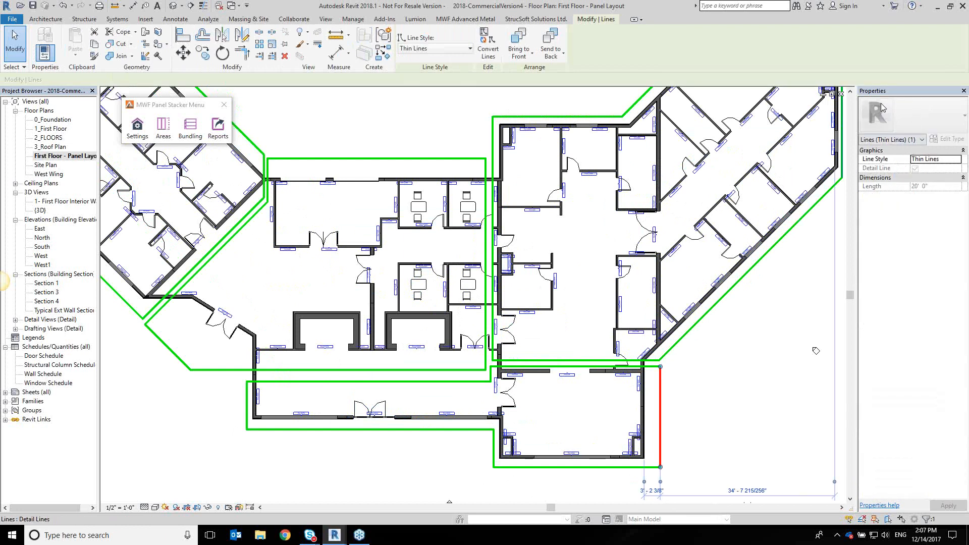
key(Escape)
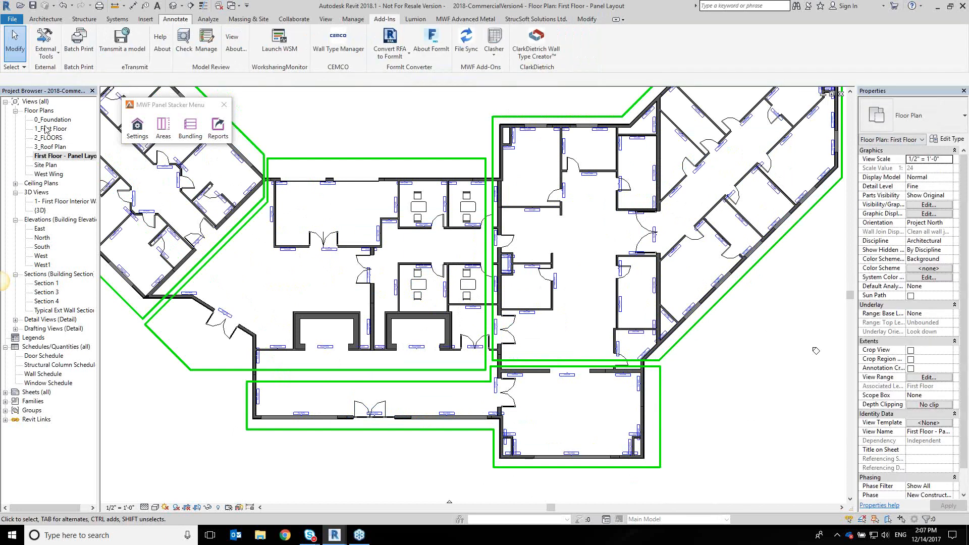
Try to outline the north-east wing with a chain of Thin Lines detail lines just outside its existing boundary, including a 45° segment.
click(175, 19)
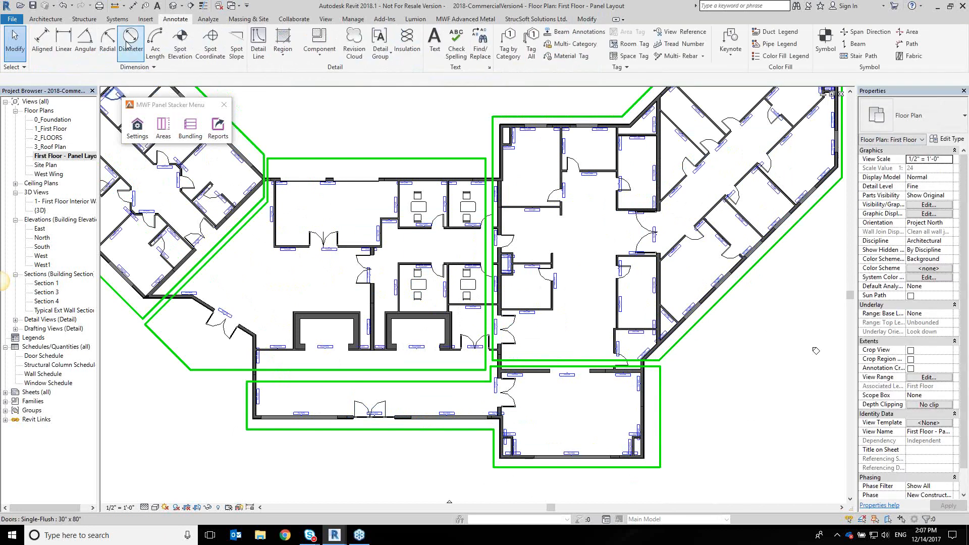
click(258, 45)
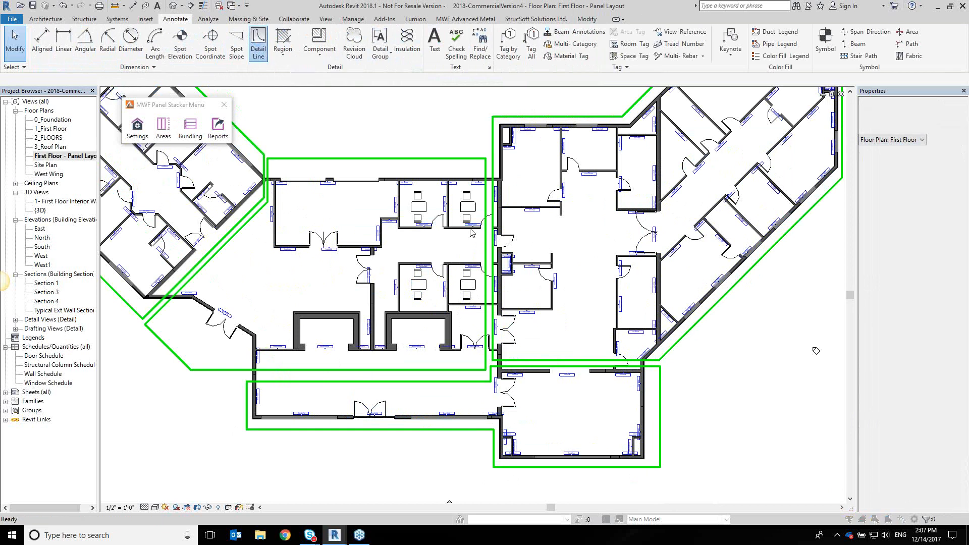
click(550, 306)
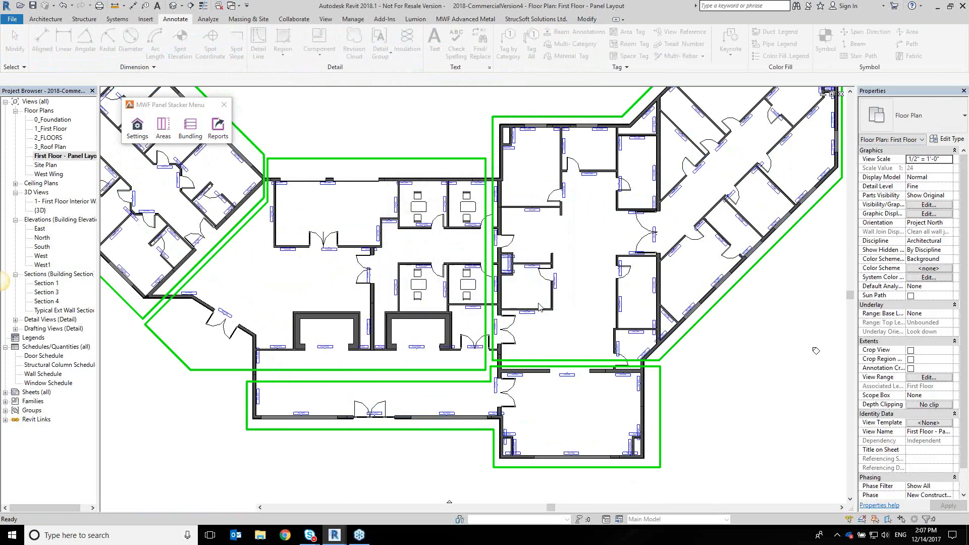
middle_drag(541, 200, 499, 299)
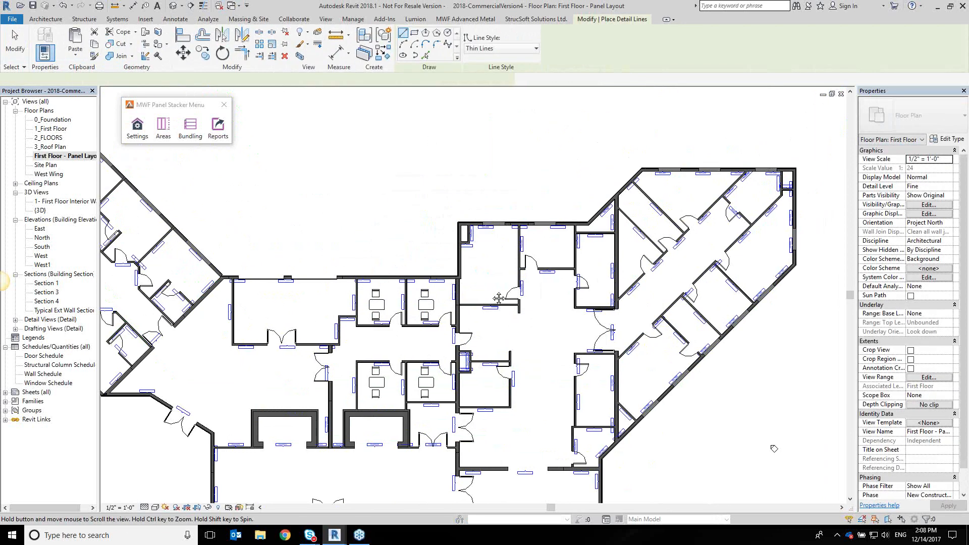
click(455, 203)
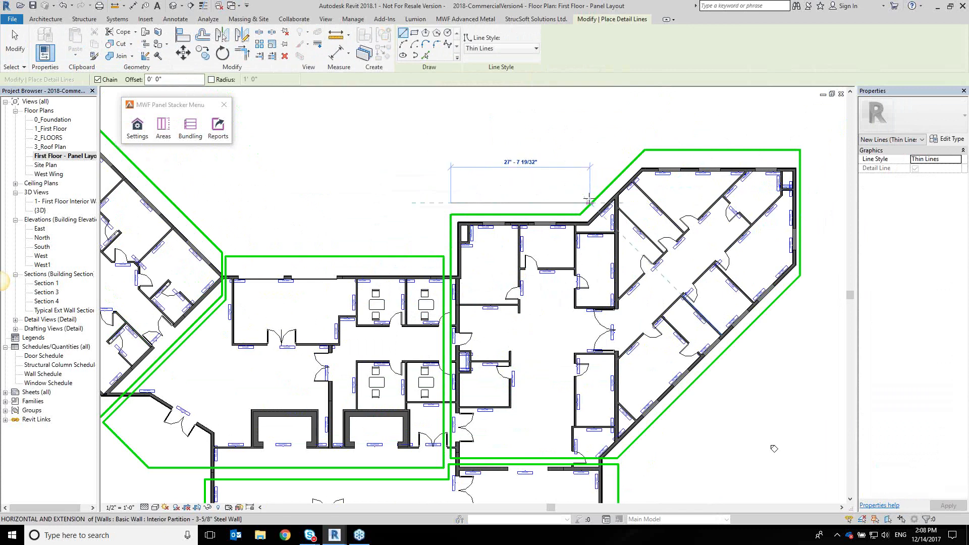
click(575, 204)
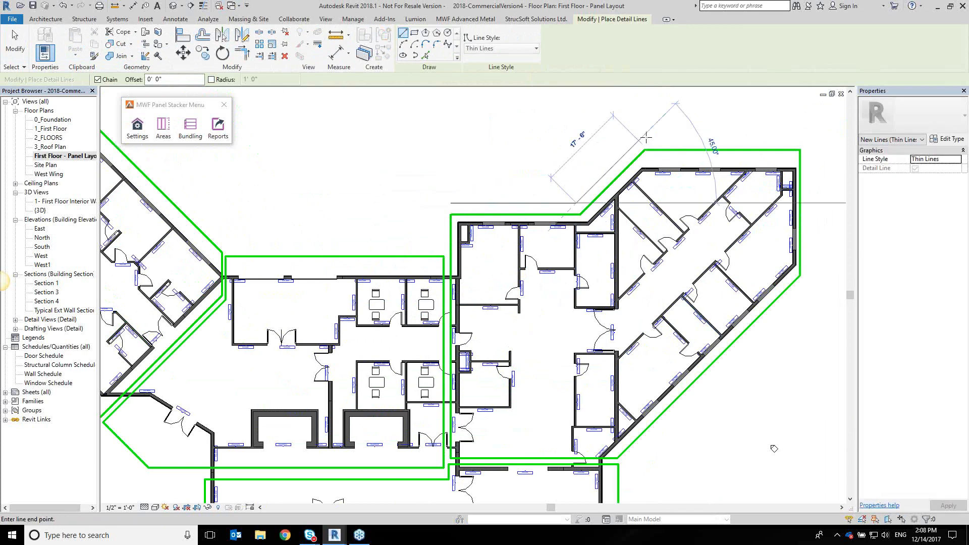
click(637, 141)
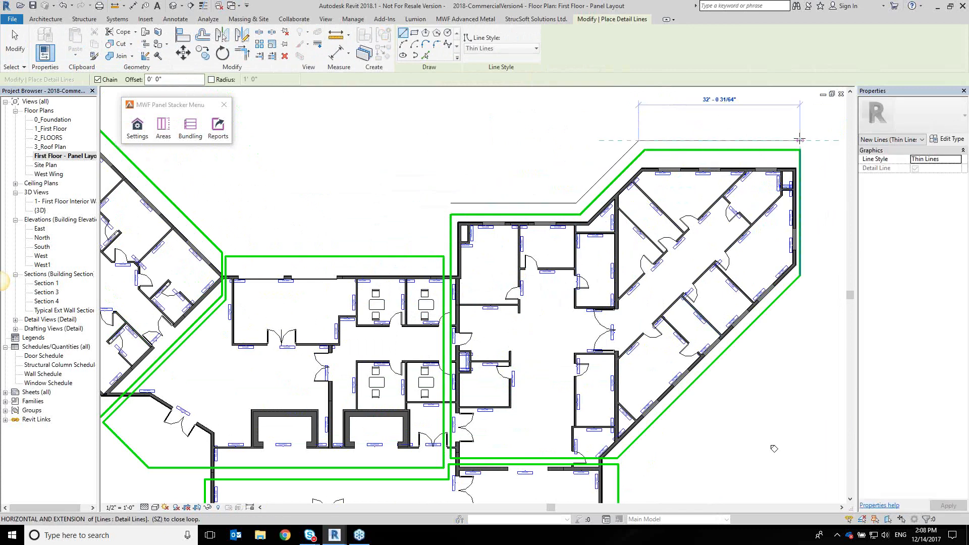
click(808, 287)
key(Escape)
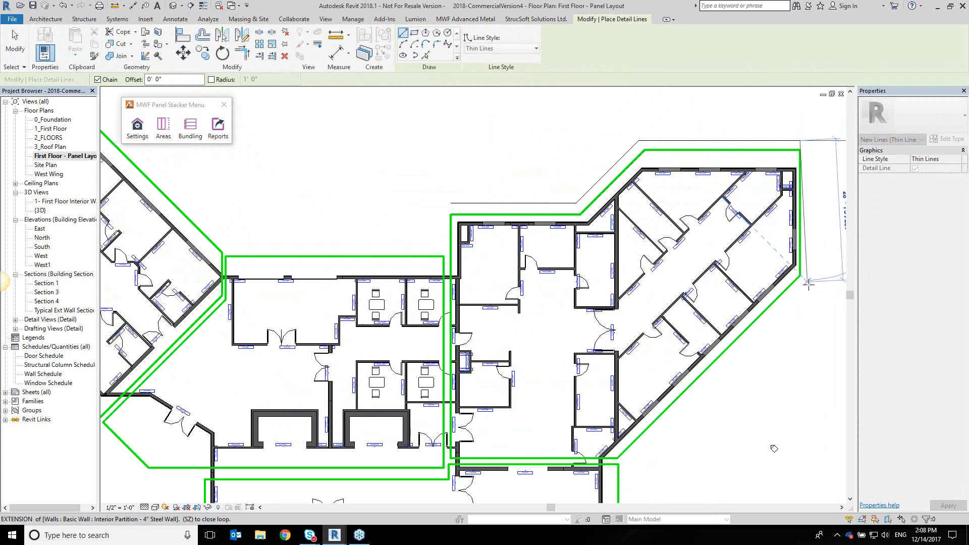
key(Escape)
Delete the trial chain of detail lines outside the north-east wing's boundary.
key(Tab)
click(752, 142)
key(Delete)
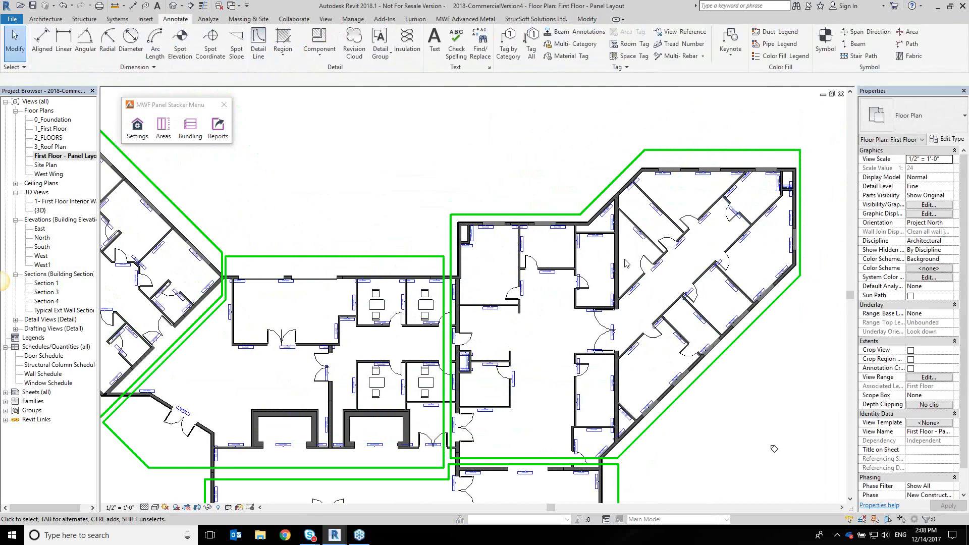
Select the whole closed chain of boundary lines around the north-east wing and start creating a Panel Stacker area from it.
scroll(593, 326, down, 2)
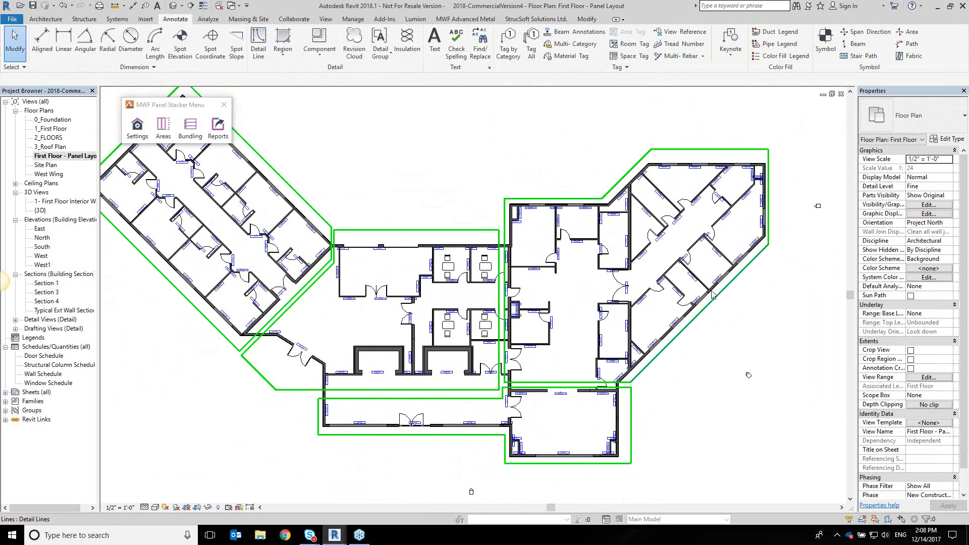
key(Tab)
click(661, 366)
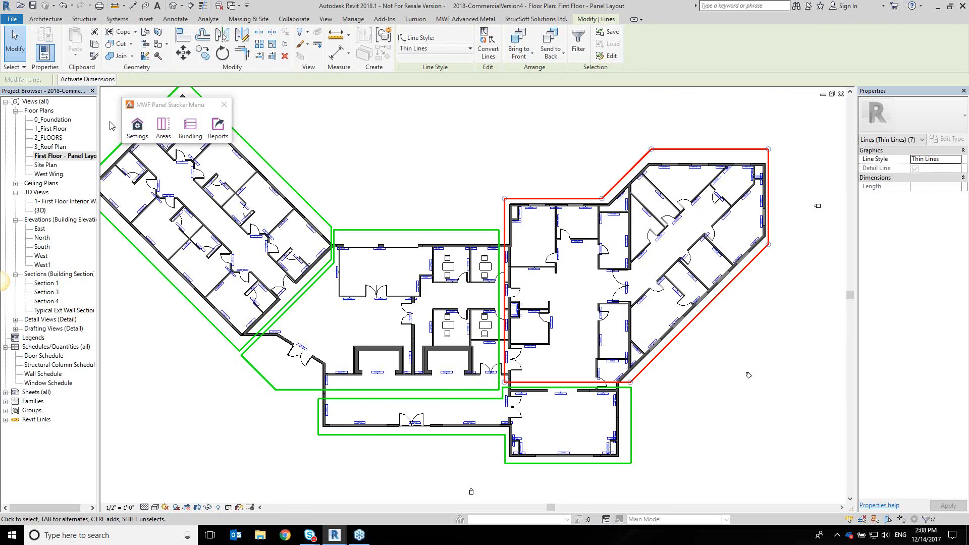
click(161, 126)
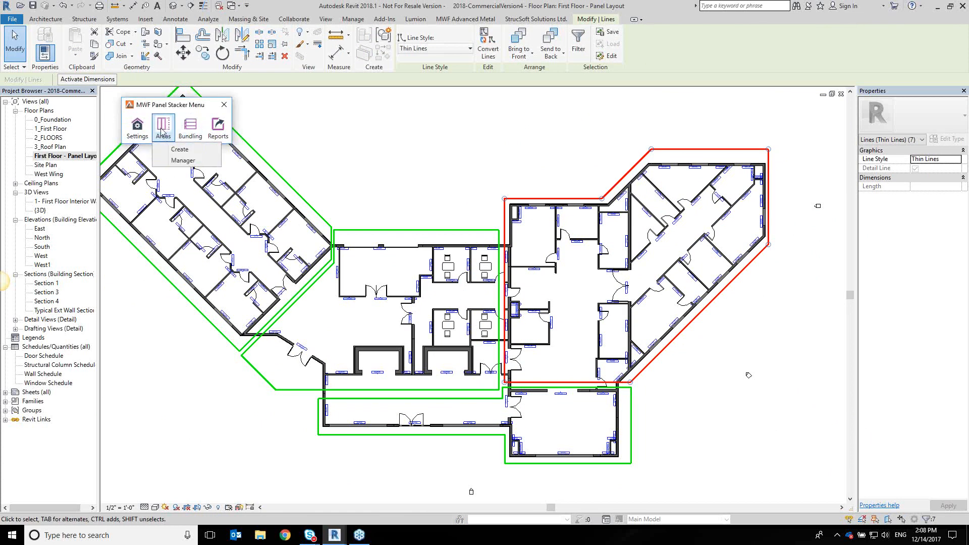
click(179, 149)
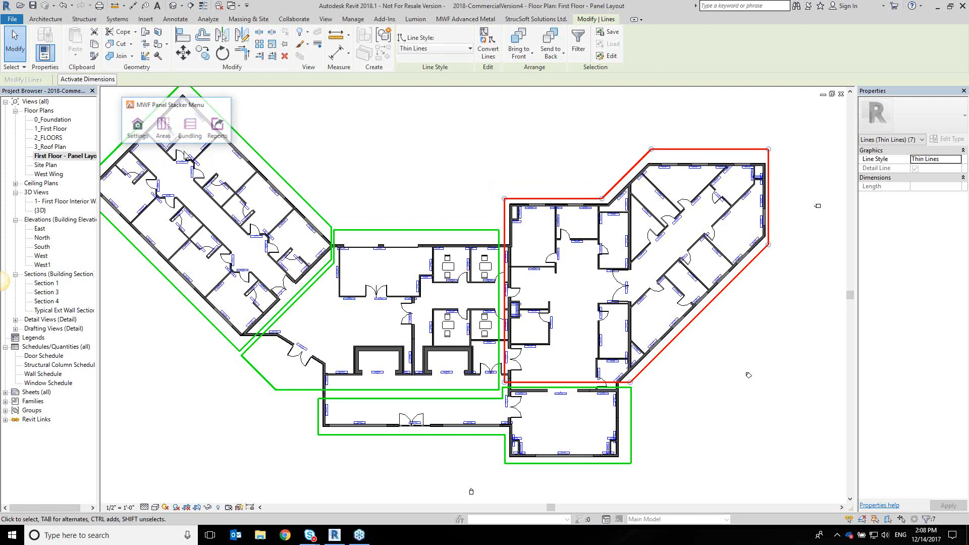
Create the area with the name North East, the Vertical Lines fill pattern, 1" text size and a red colour.
click(493, 198)
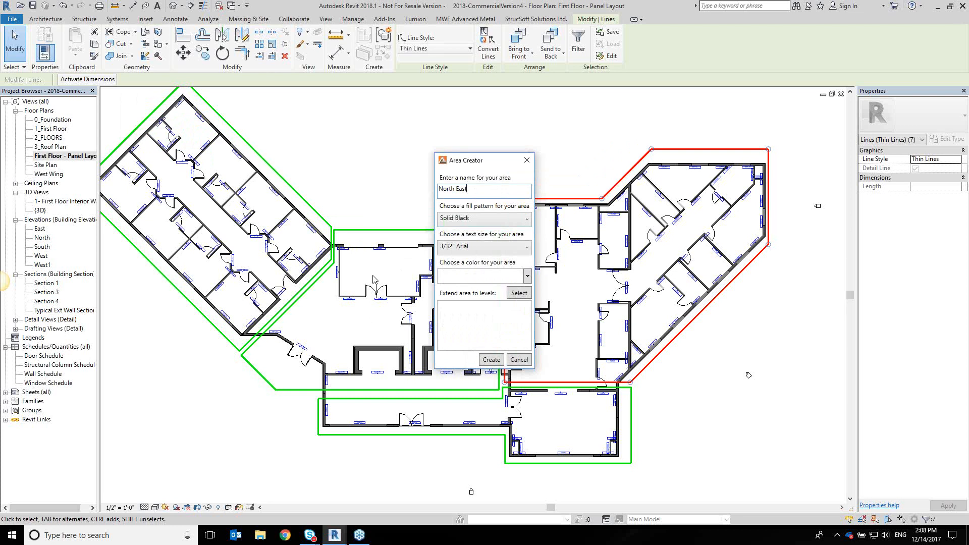
click(482, 222)
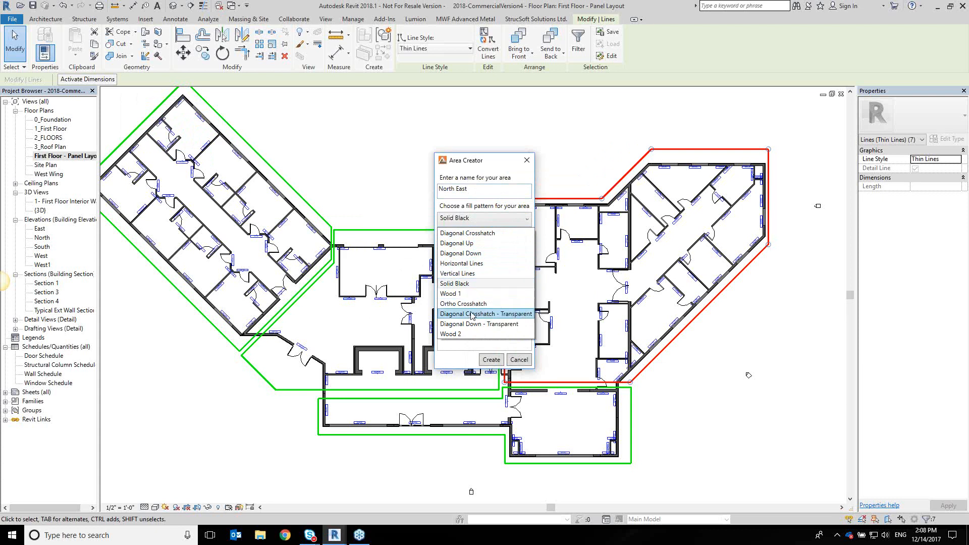
click(473, 274)
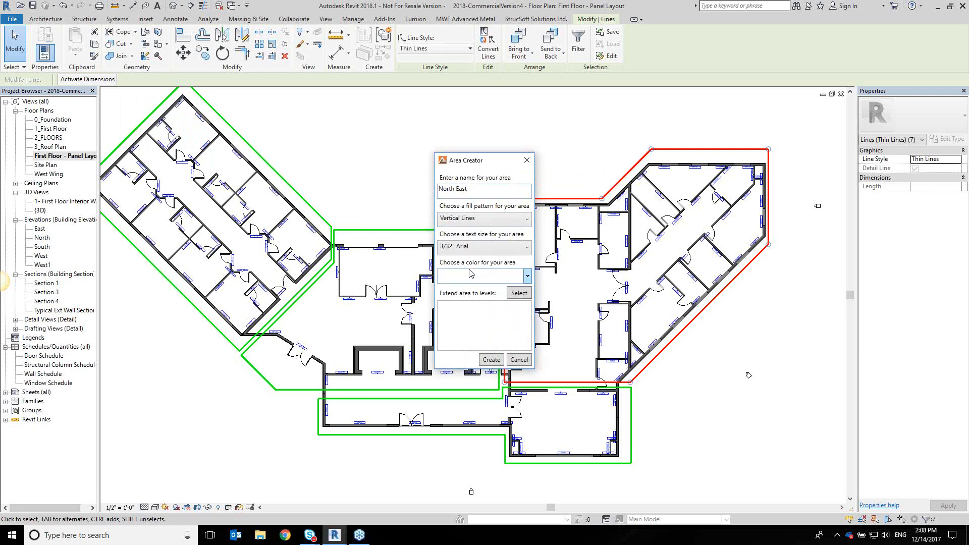
click(470, 248)
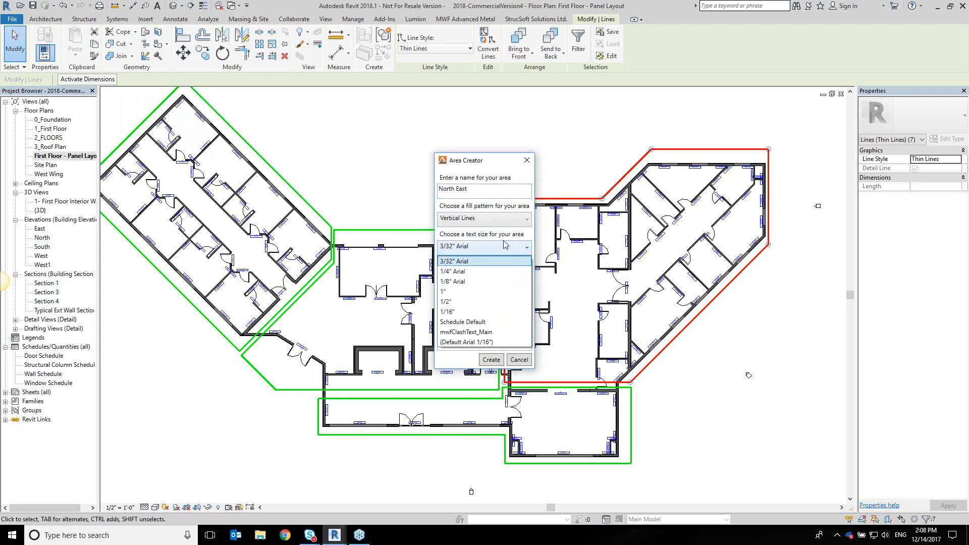
click(463, 292)
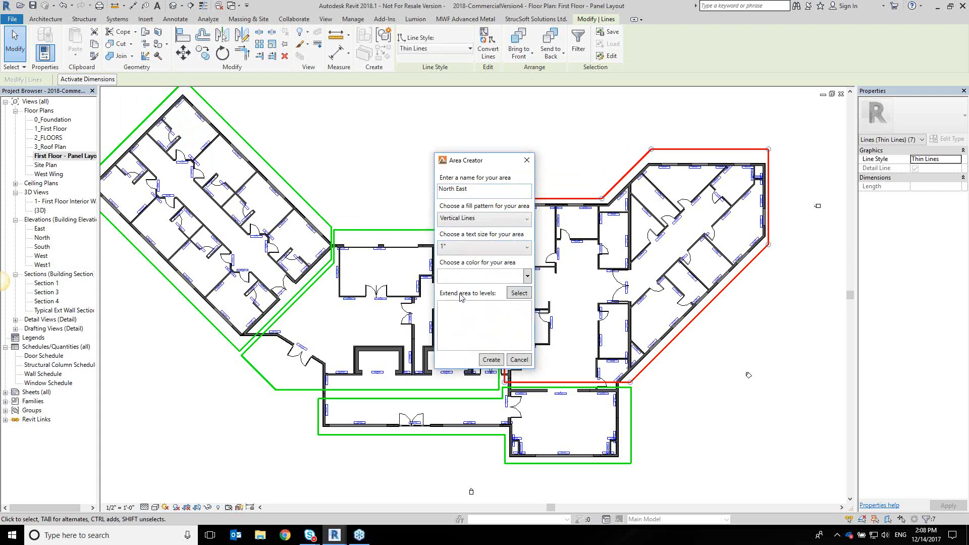
click(527, 276)
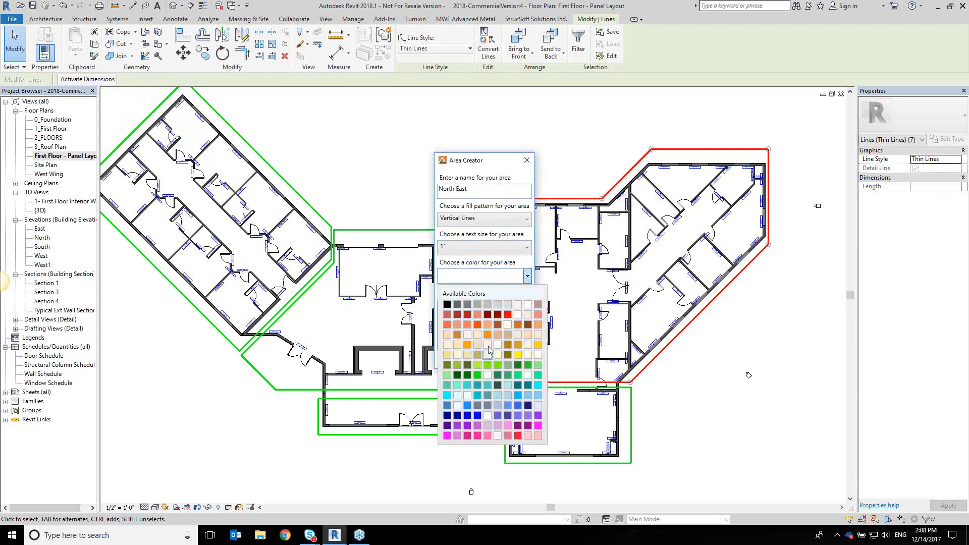
click(508, 315)
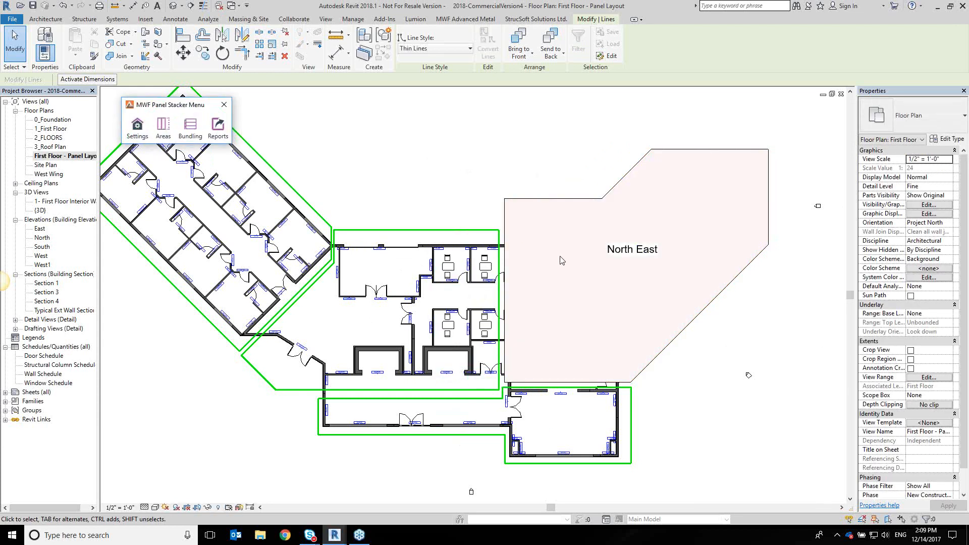
scroll(563, 353, up, 3)
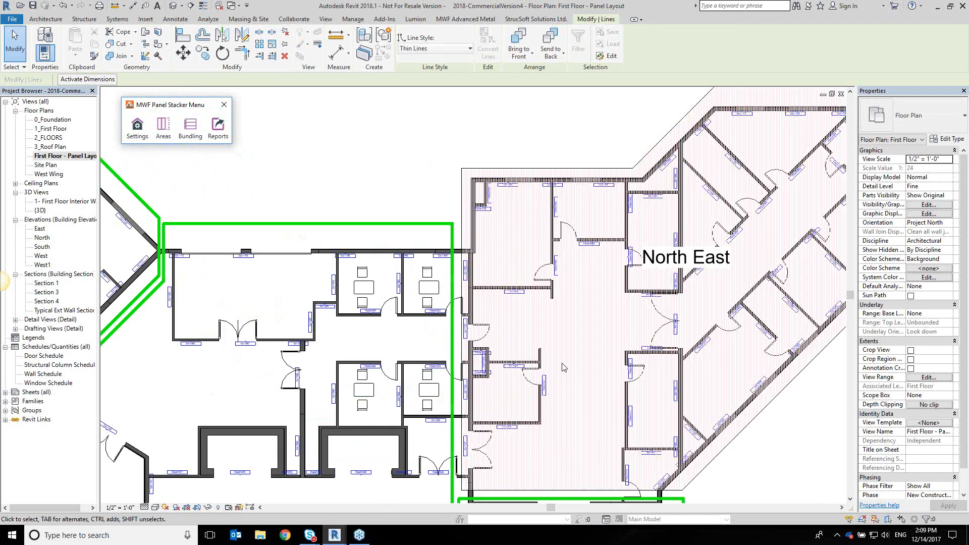
Select the North East filled region to inspect its area on the plan, and clear the selection.
scroll(564, 367, up, 2)
click(567, 357)
middle_drag(567, 357, 408, 310)
scroll(655, 357, up, 1)
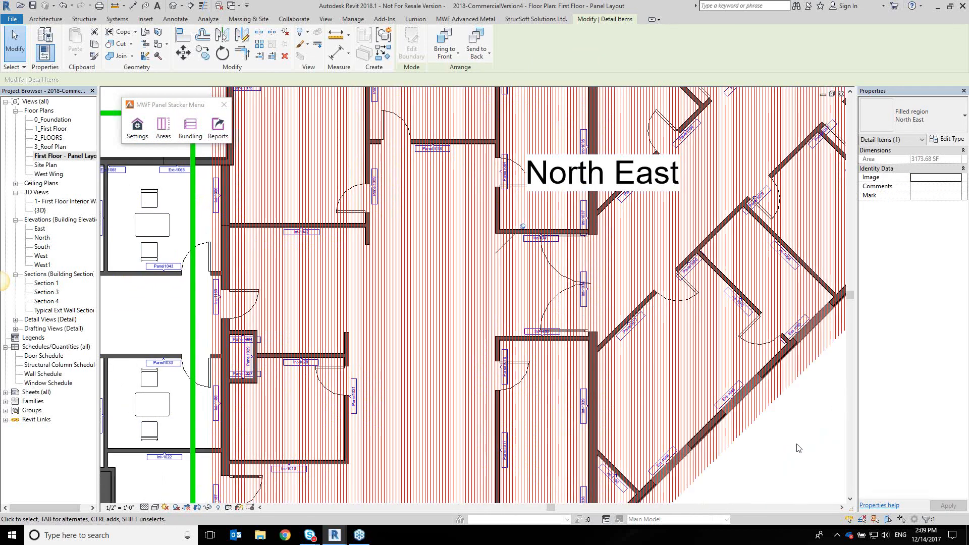
click(799, 448)
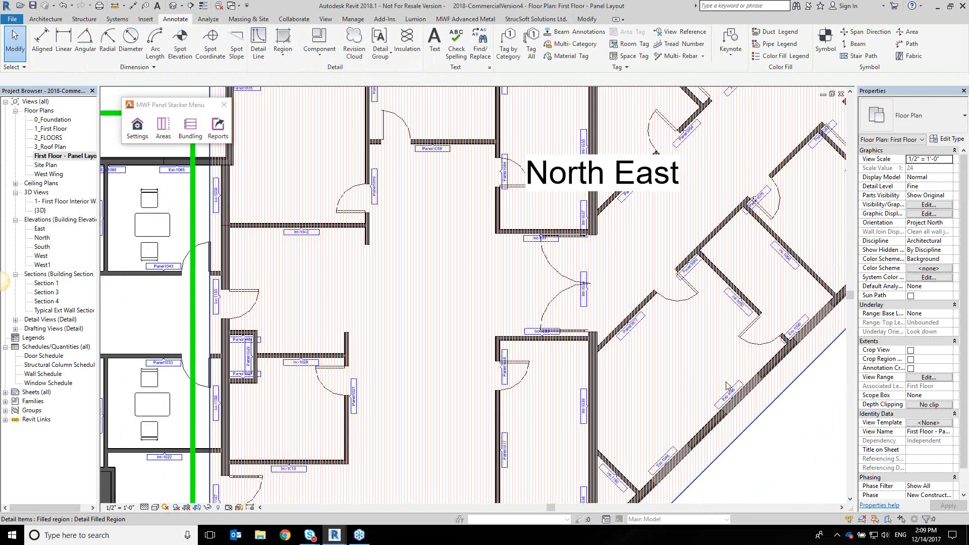
Select the closed chain of boundary lines around the south wing and start creating a new Panel Stacker area from it.
scroll(727, 386, down, 6)
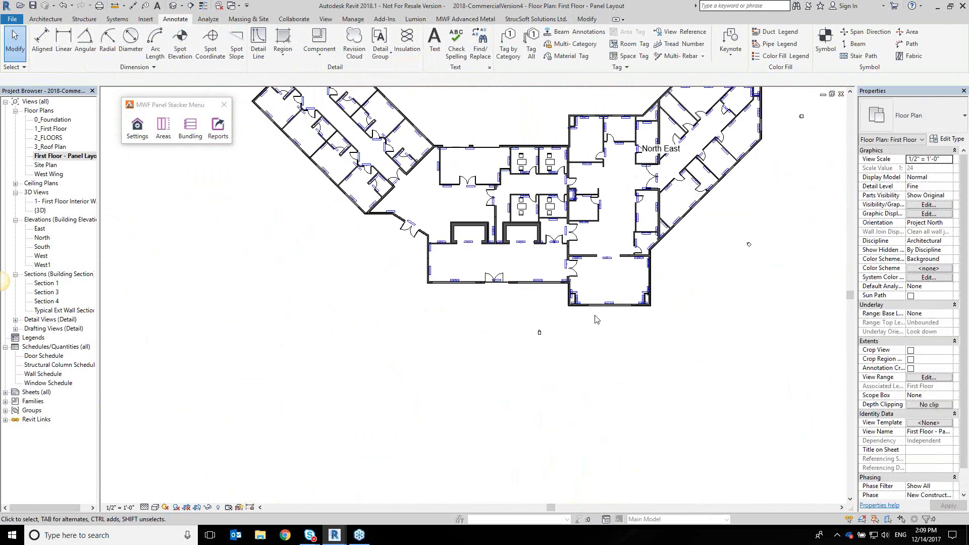
click(595, 317)
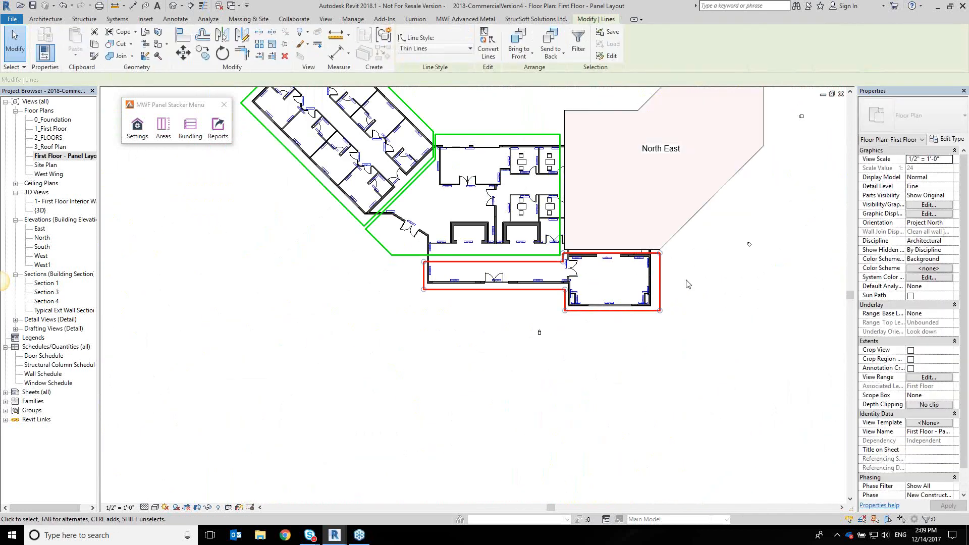
click(142, 133)
click(163, 135)
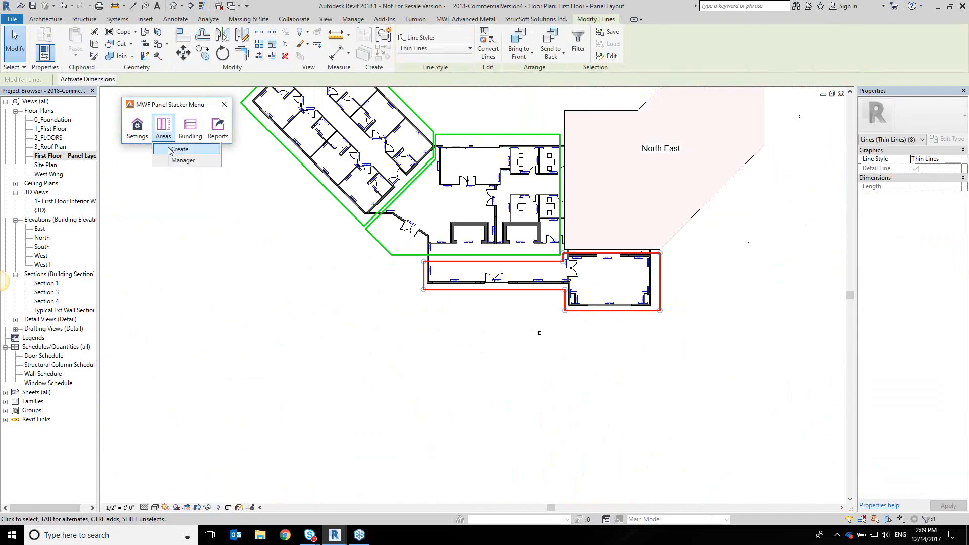
click(179, 149)
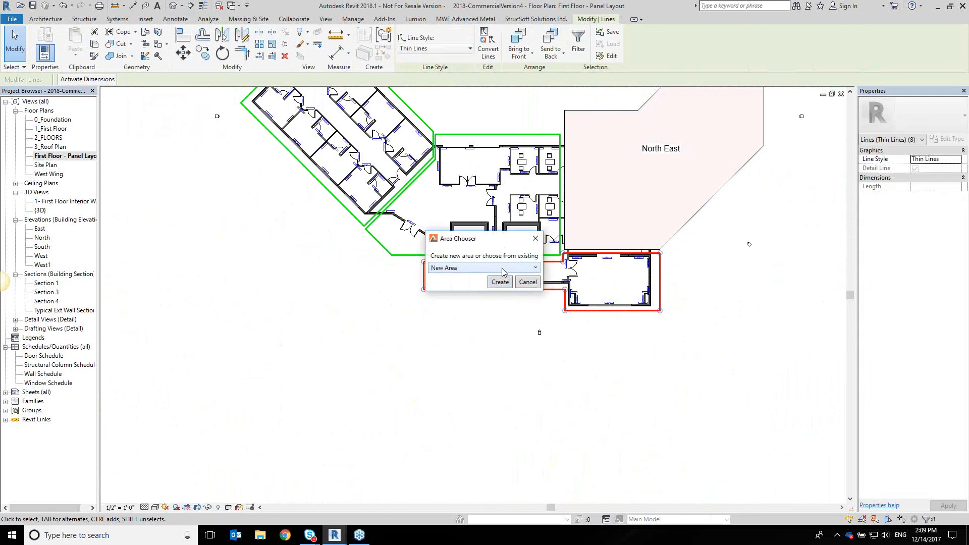
click(499, 281)
Create the area with the name South, the Horizontal Lines fill pattern, 1" text size and a dark green colour.
click(487, 192)
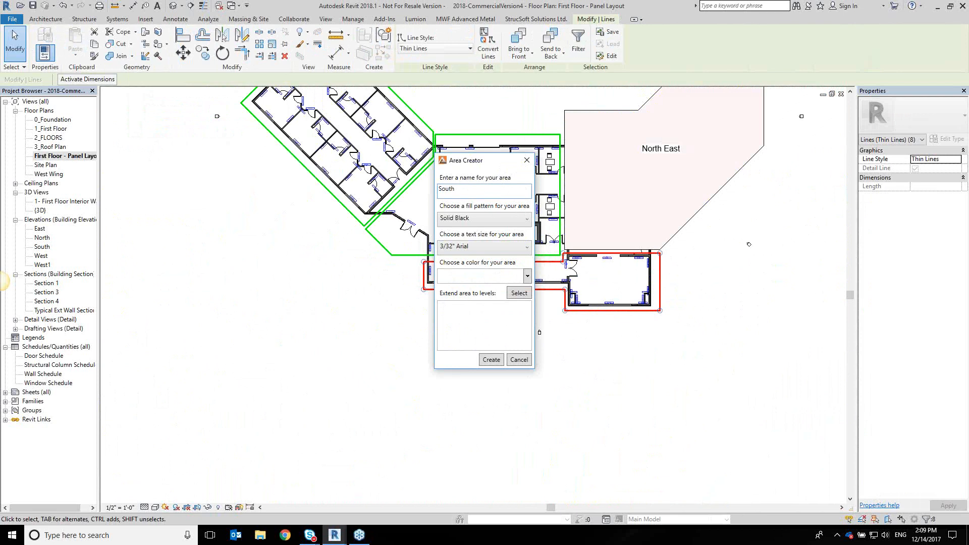
click(487, 228)
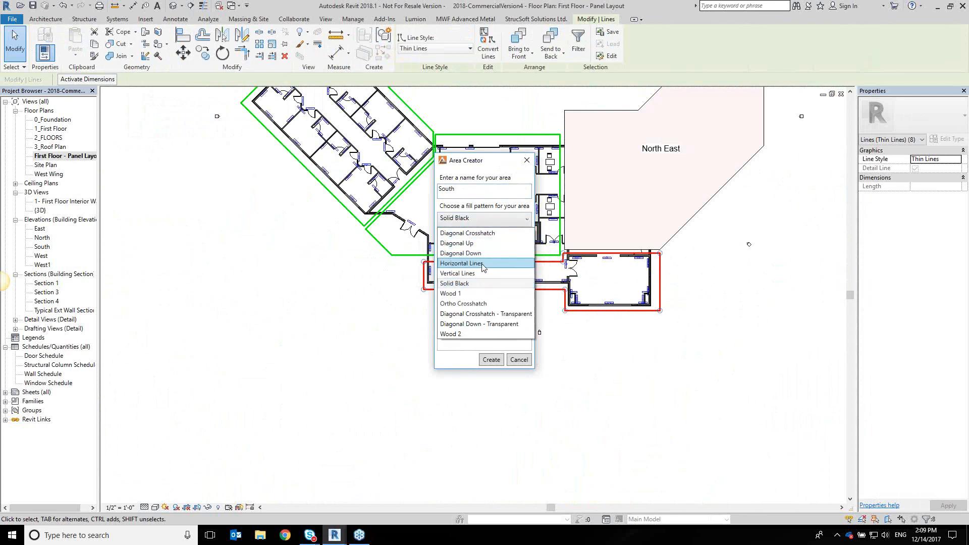
click(489, 263)
click(517, 252)
click(457, 309)
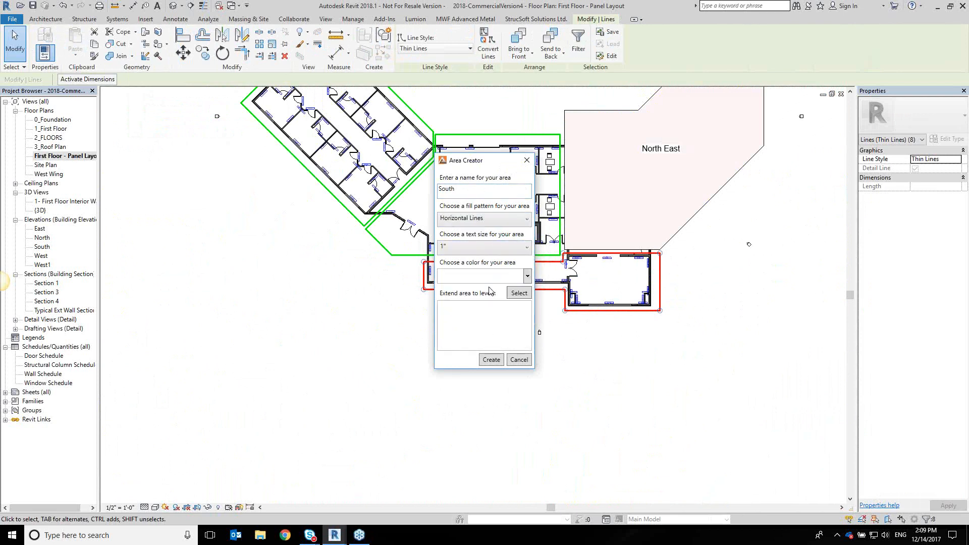
click(527, 277)
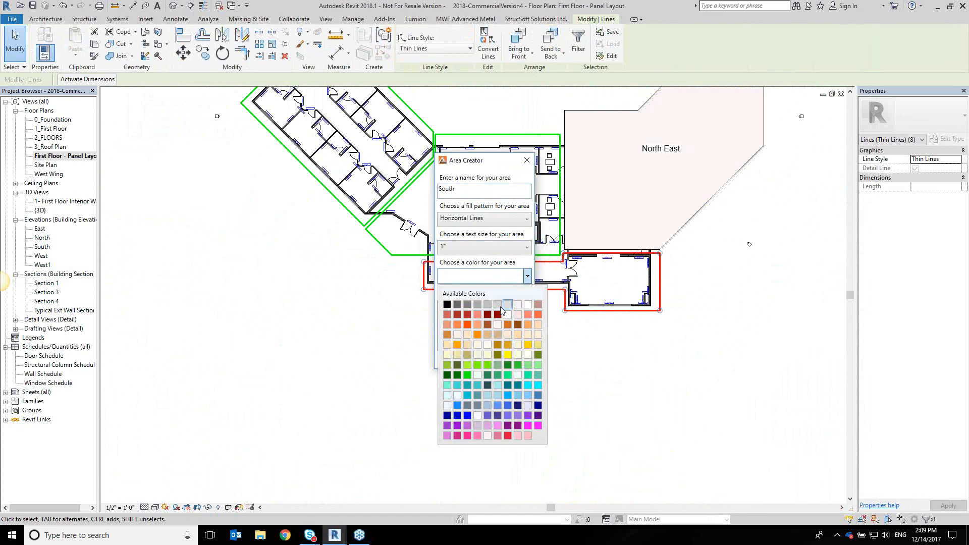
click(487, 375)
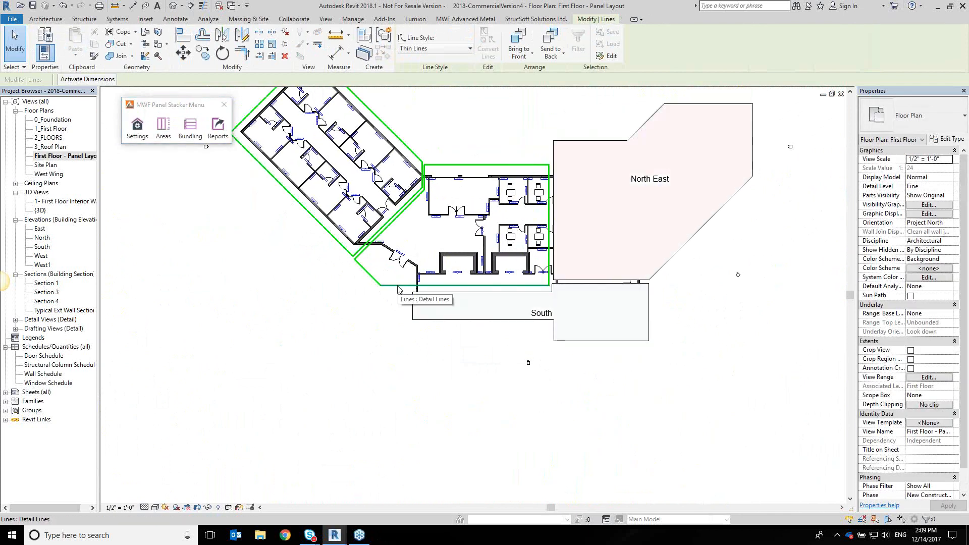
Create a new area named Center from the central block's boundary chain, with Vertical Lines fill, 1" text size and the Crimson colour.
click(163, 135)
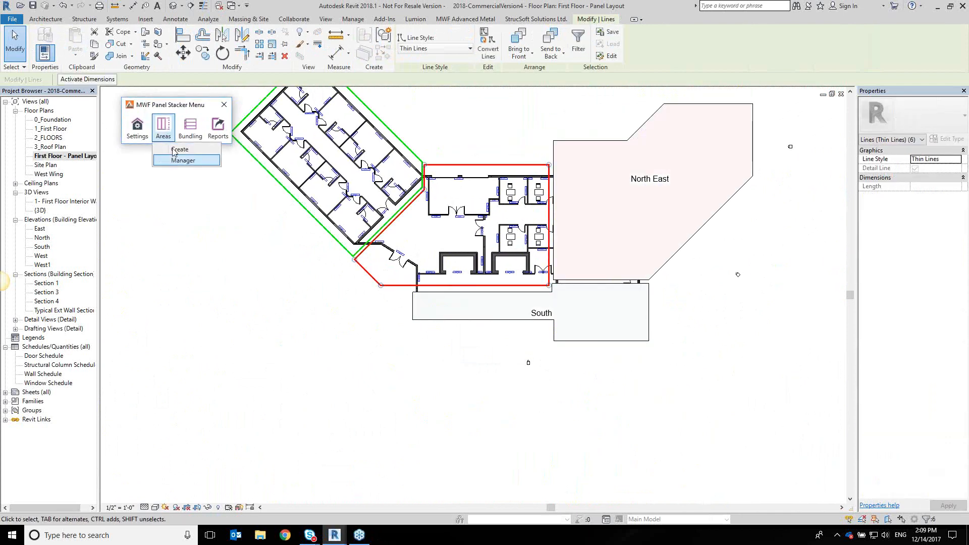
click(181, 149)
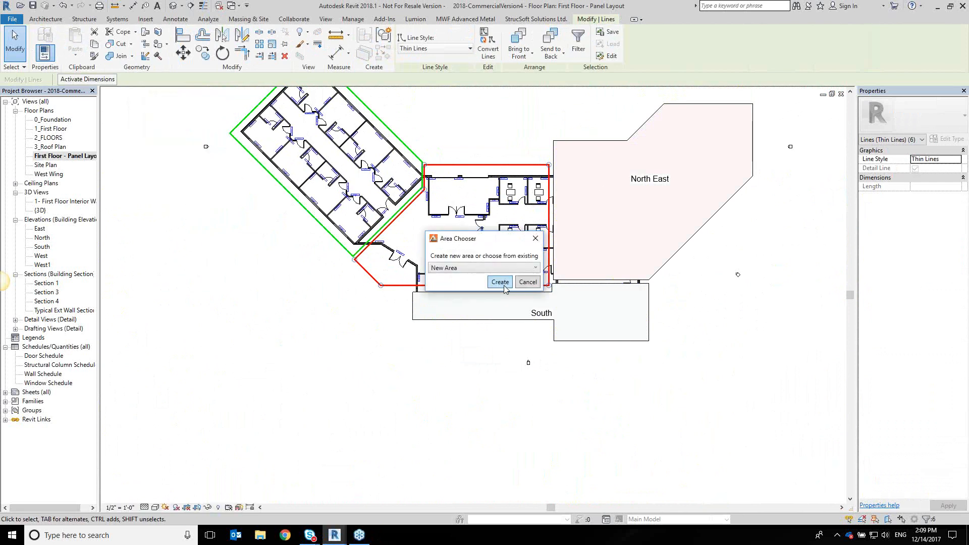
click(499, 282)
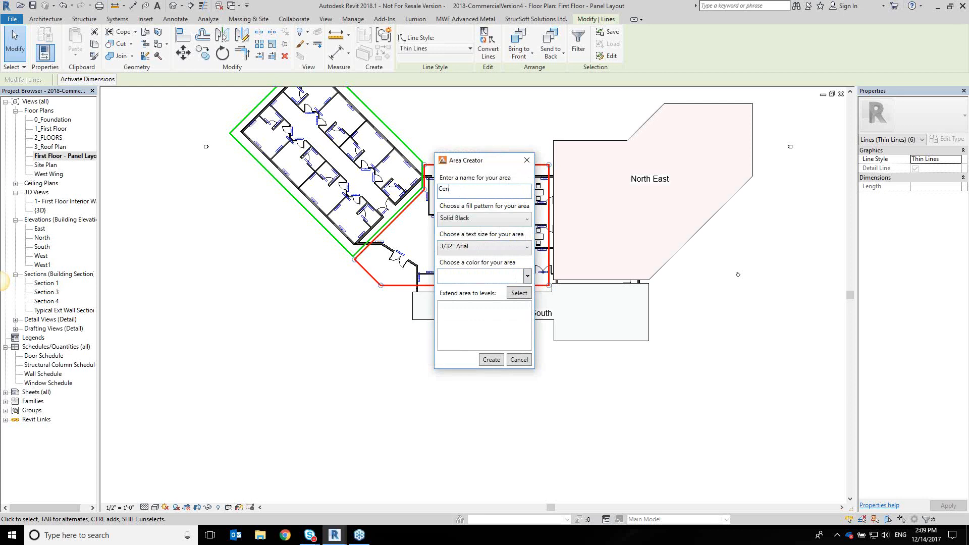
click(504, 218)
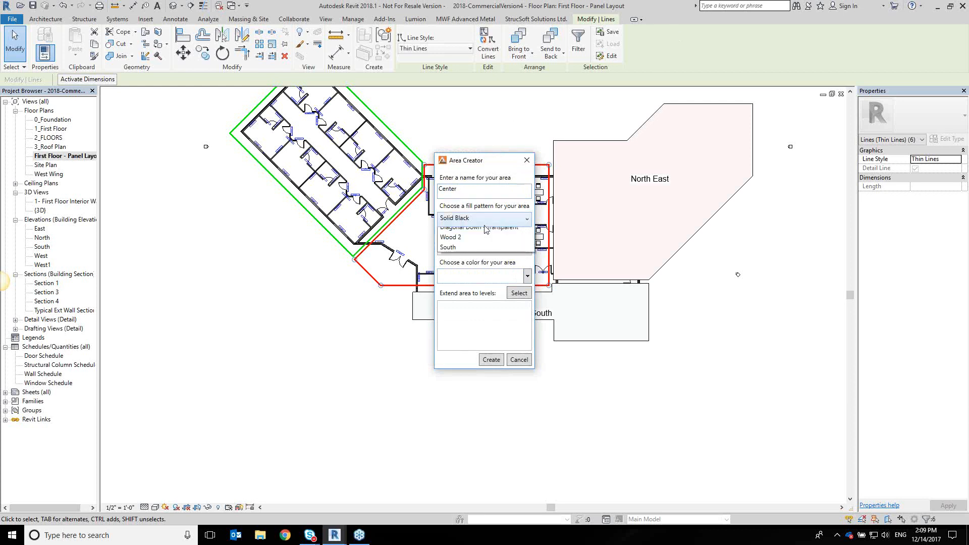
click(472, 273)
click(489, 247)
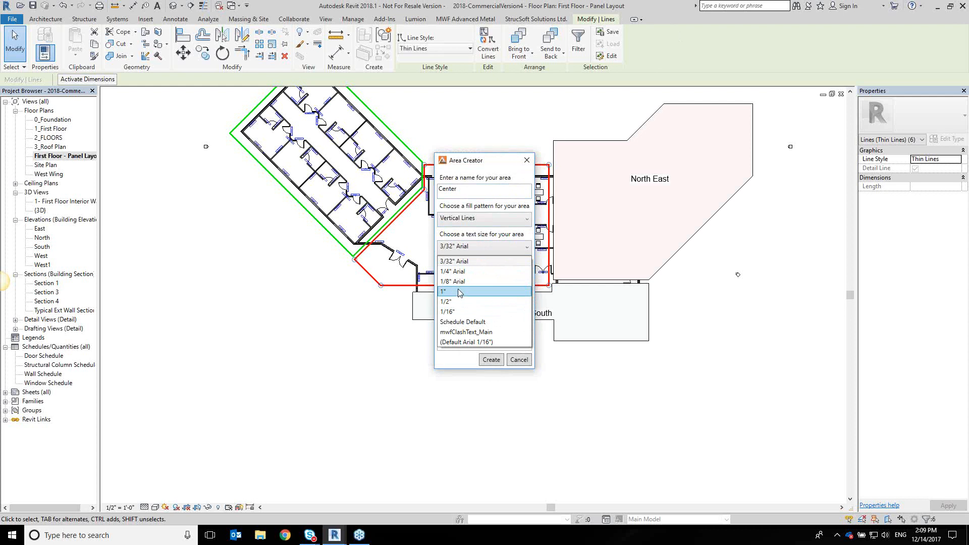
click(489, 289)
click(487, 278)
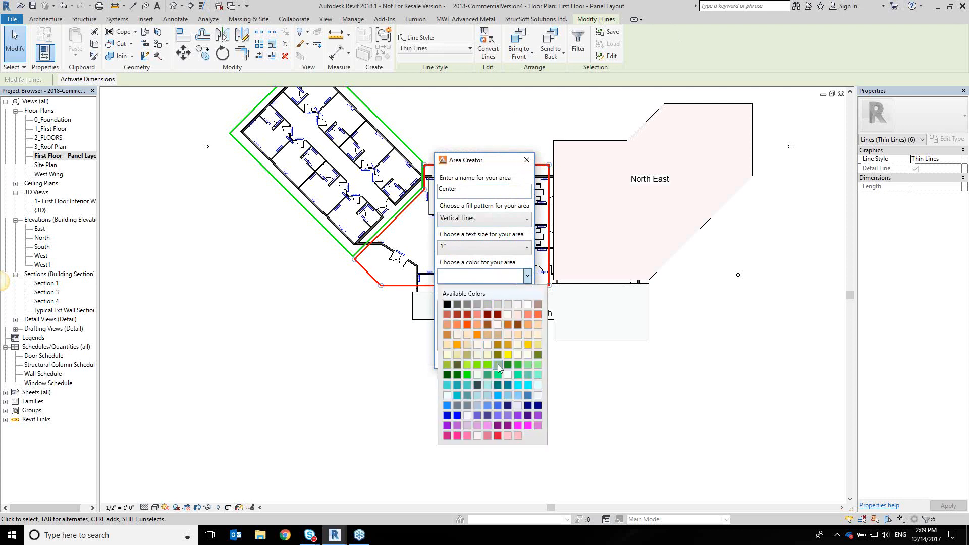
click(497, 435)
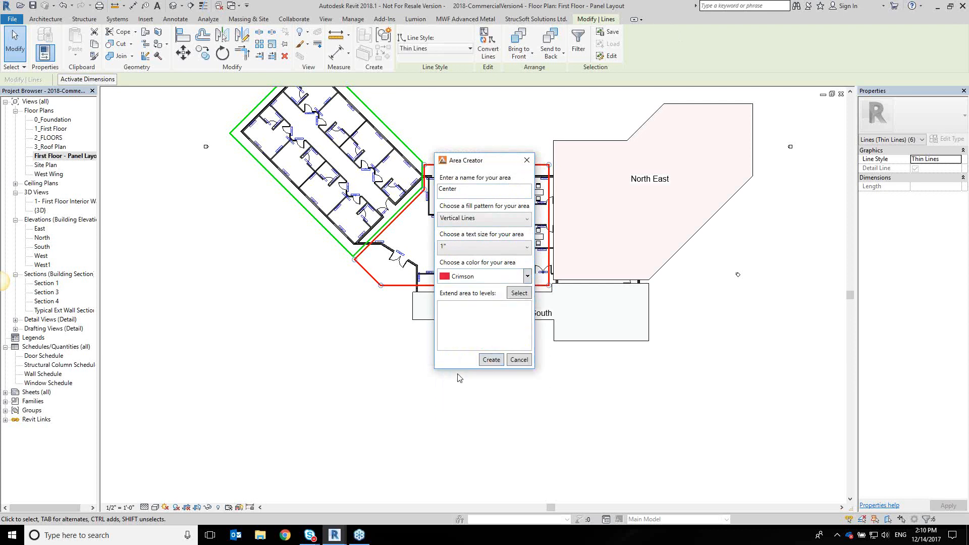
click(498, 363)
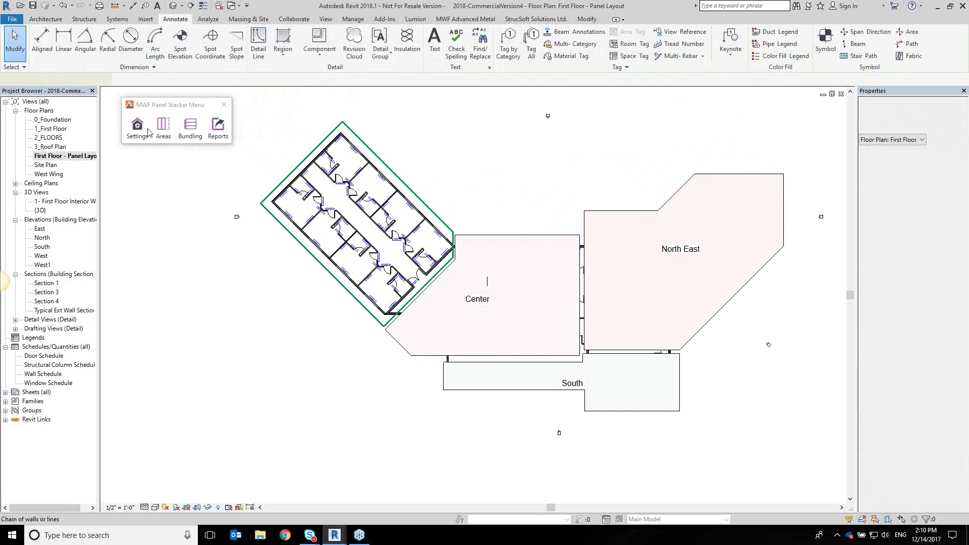
Create a new area named North West from the north-west wing's boundary chain, with Diagonal Down - Transparent fill, 1" text and bright green.
click(163, 130)
click(193, 159)
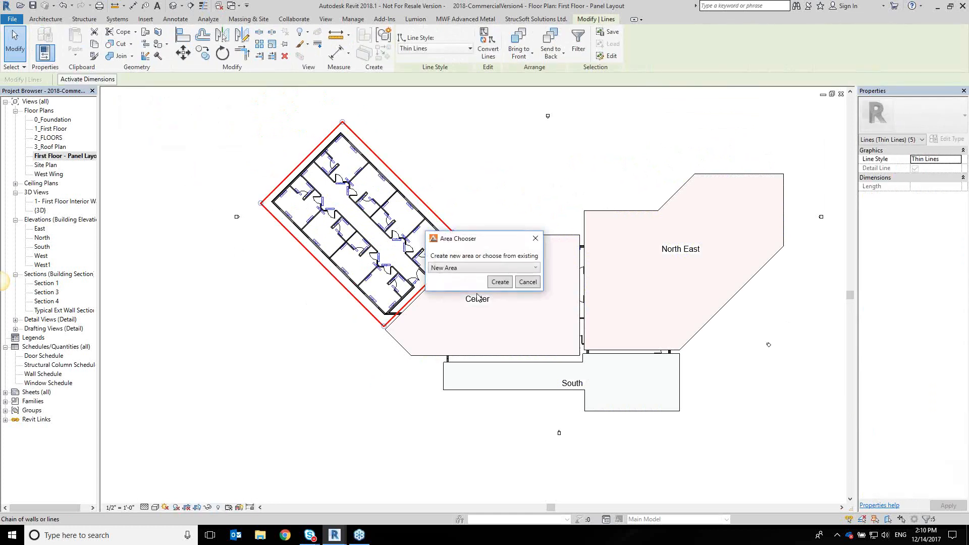
key(Return)
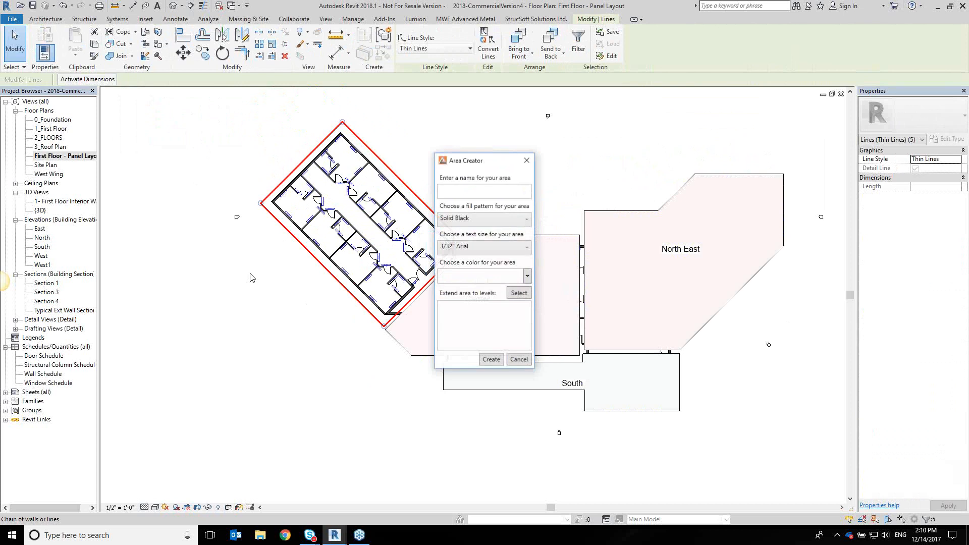
click(503, 193)
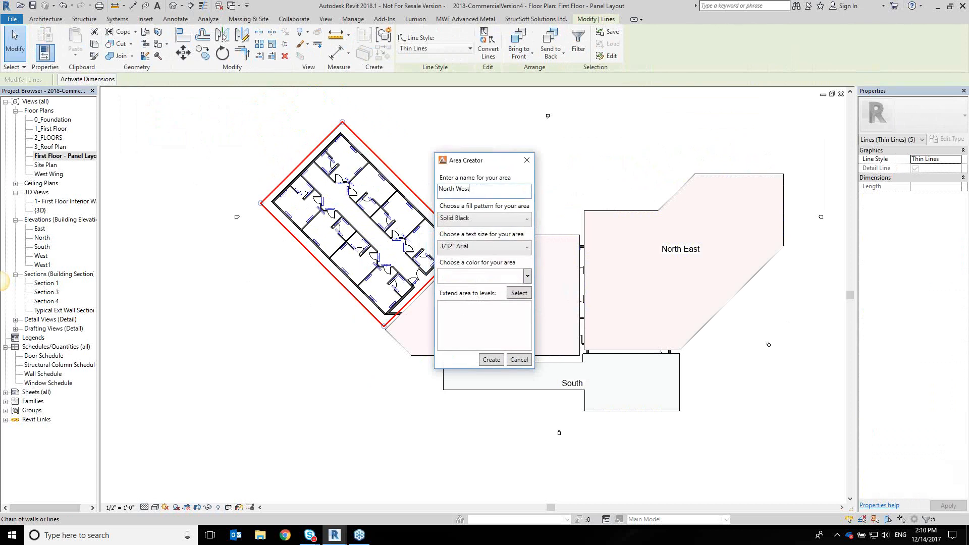
click(456, 220)
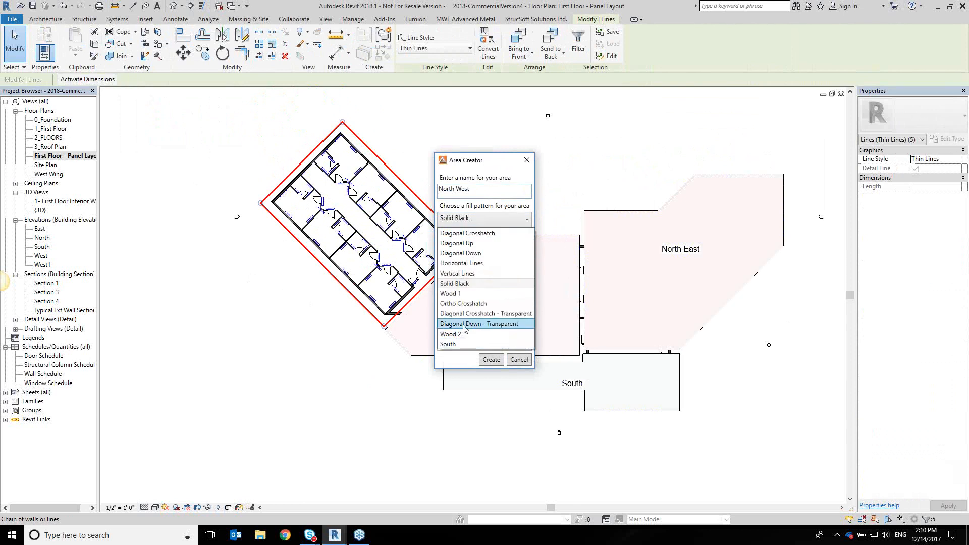
click(484, 320)
click(470, 249)
click(477, 293)
click(489, 279)
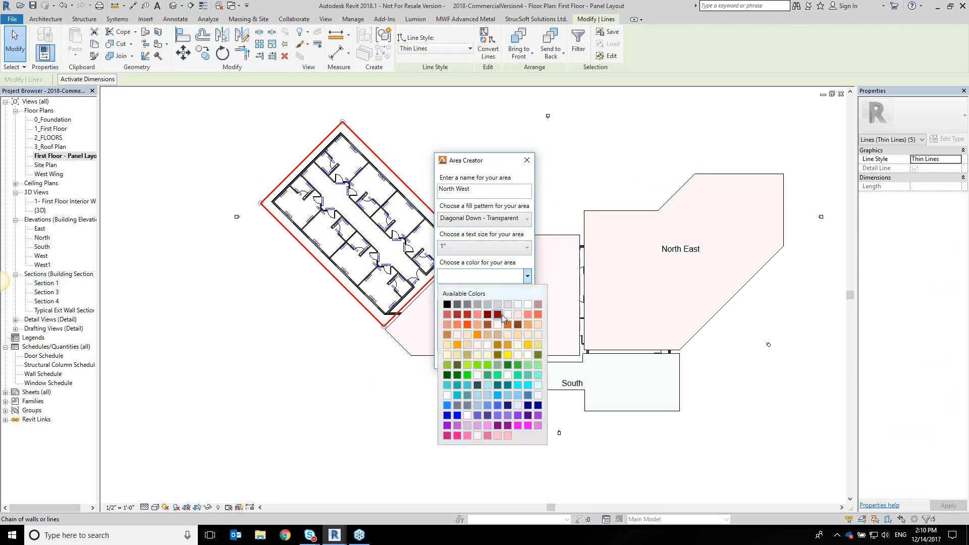
click(488, 366)
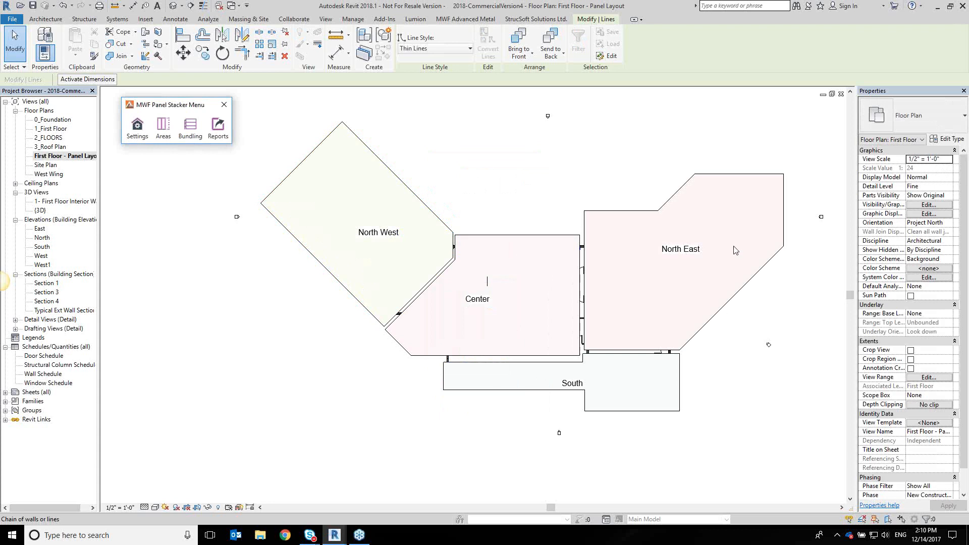
Review the created areas in the Area Manager, including North East's editing options and the available levels, and close it without changes.
scroll(739, 260, up, 4)
scroll(721, 350, up, 3)
scroll(721, 351, down, 4)
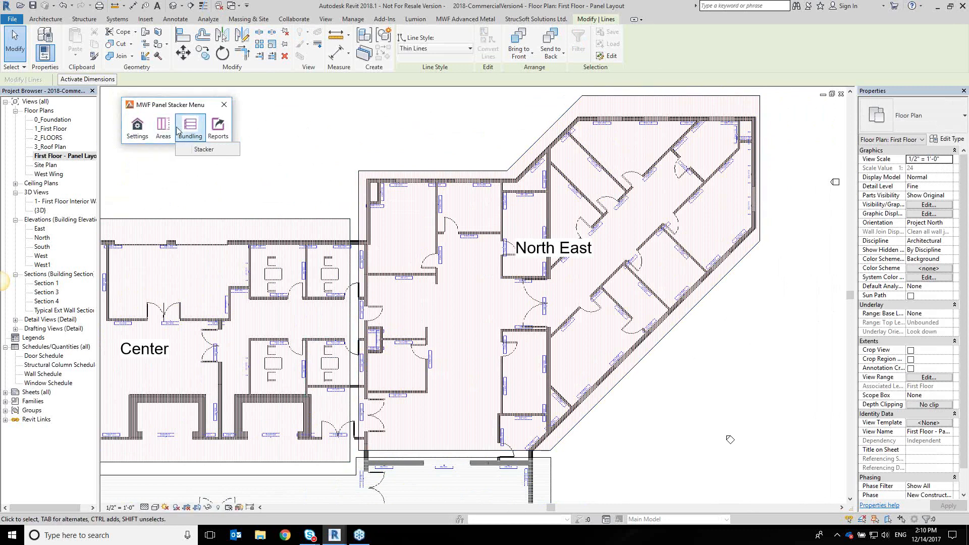
mouse_move(171, 147)
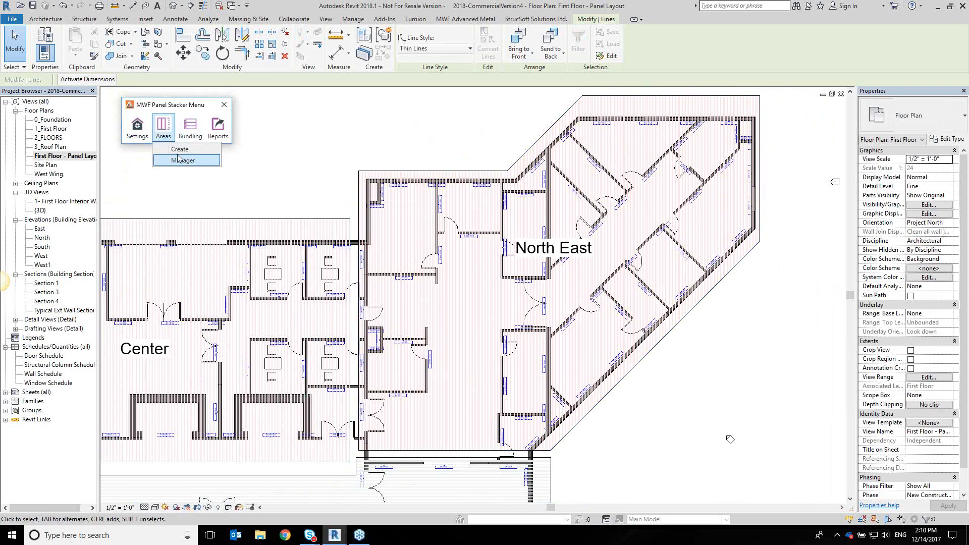
click(183, 160)
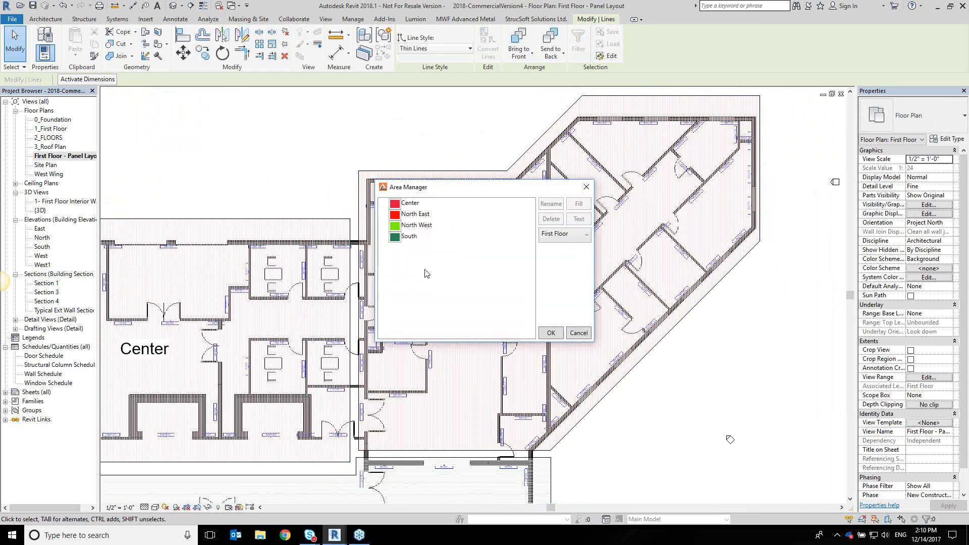
click(413, 216)
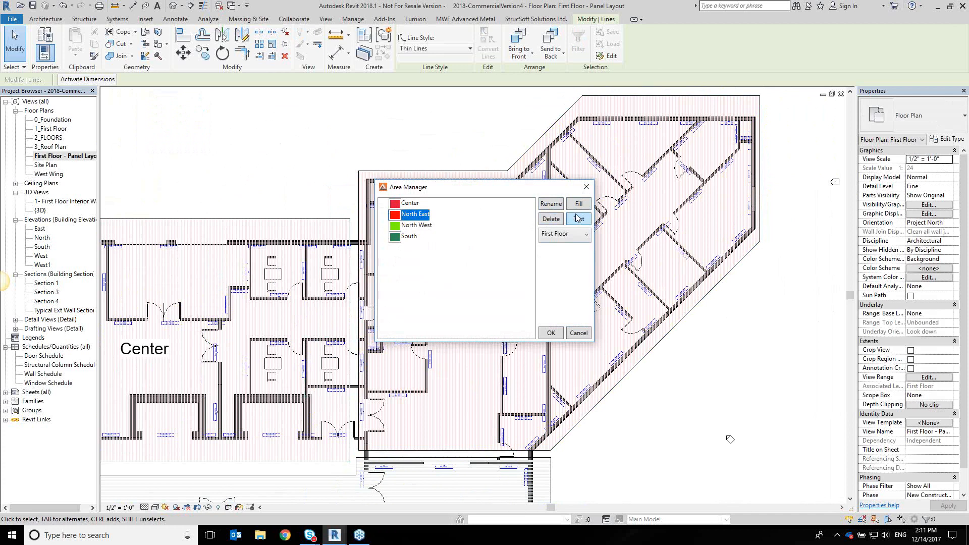
click(569, 237)
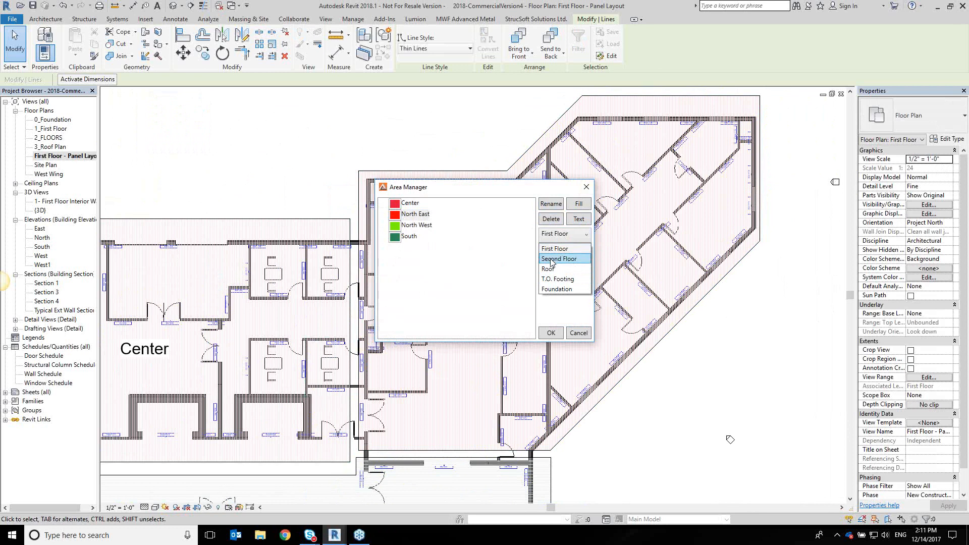
click(495, 267)
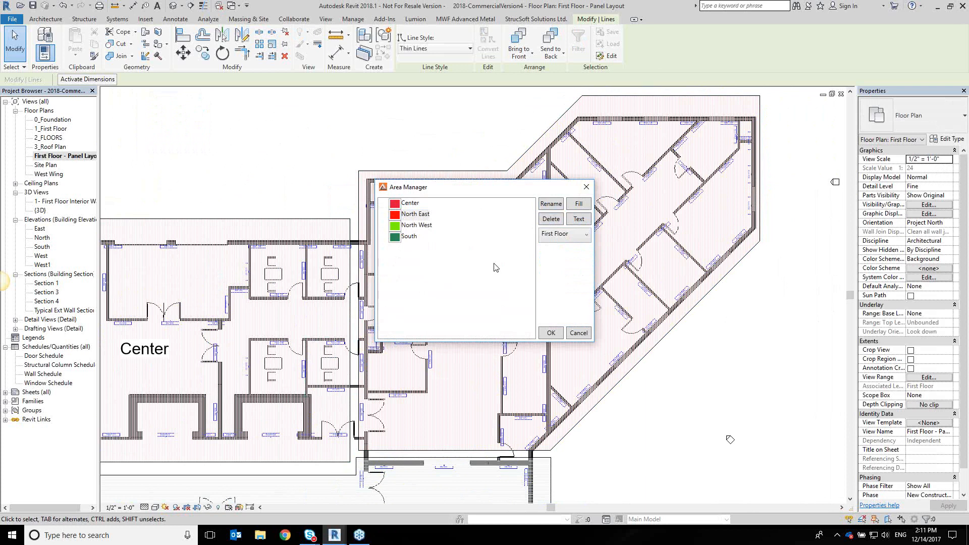
click(586, 187)
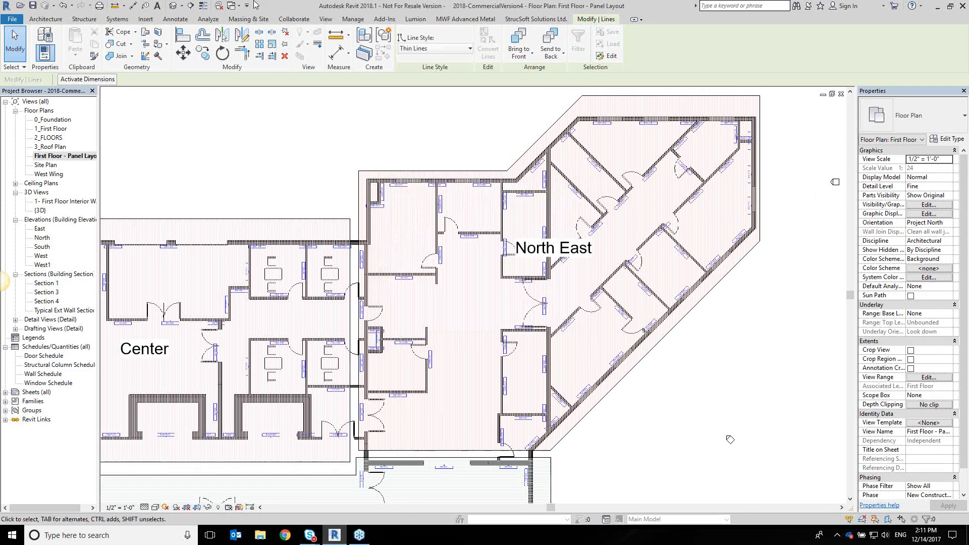
Open the MWF Panel Stacker menu and launch the Stacker for bundling panels.
click(384, 19)
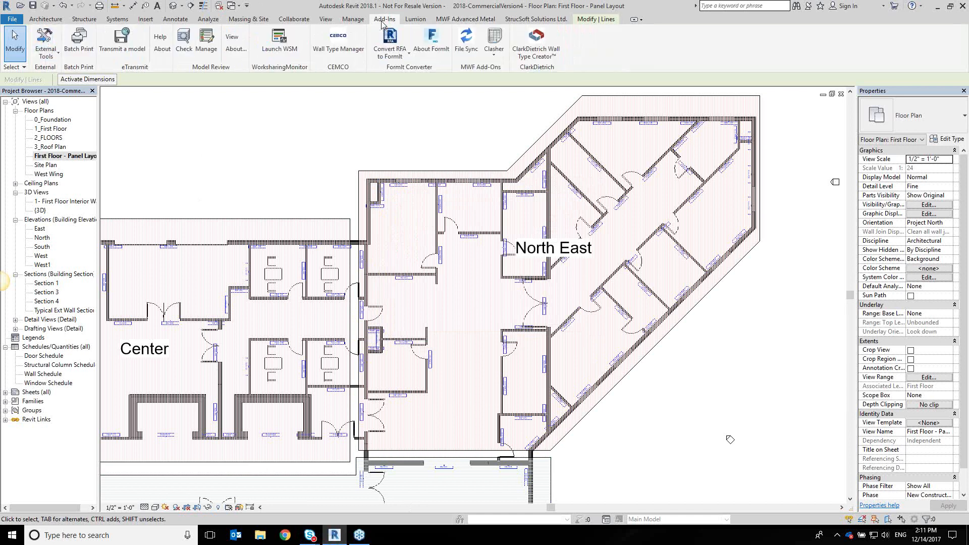
click(48, 50)
click(57, 69)
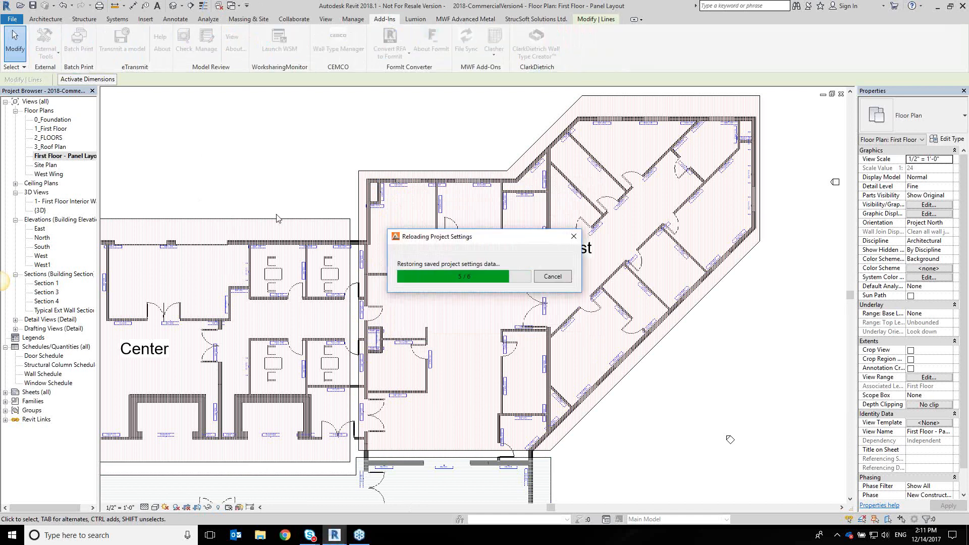
click(201, 138)
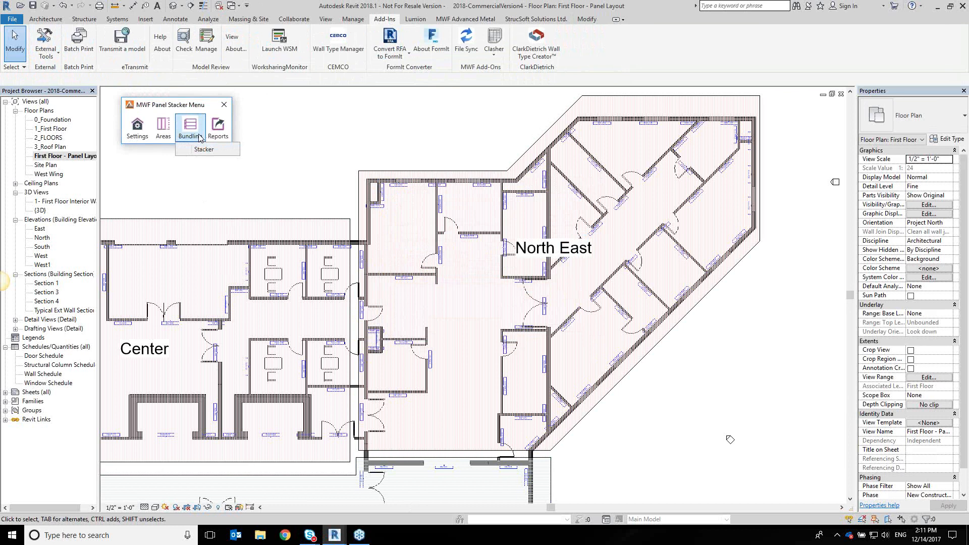
click(204, 150)
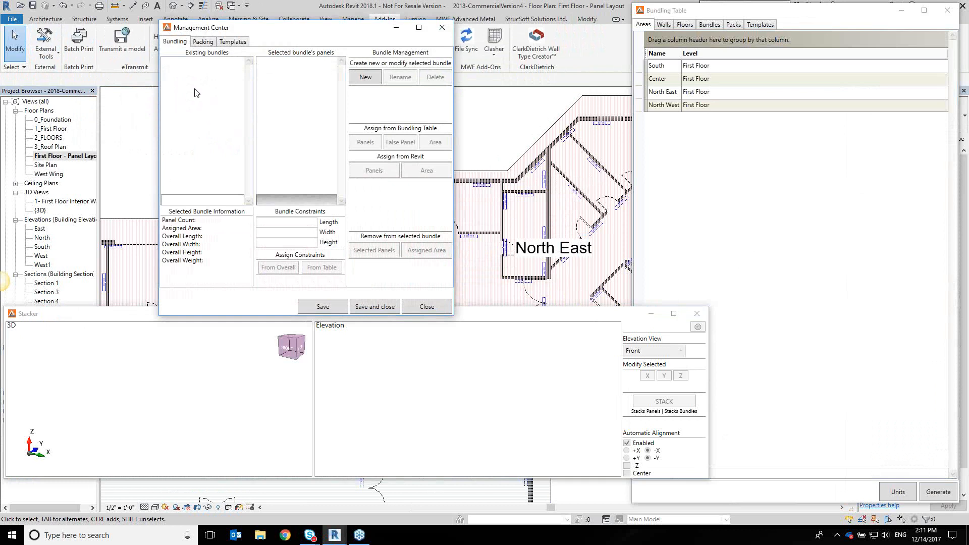
Rearrange the Management Center and Stacker windows so they sit beside the Bundling Table without covering it.
drag(309, 34, 157, 21)
drag(455, 317, 459, 348)
drag(714, 456, 598, 446)
click(63, 15)
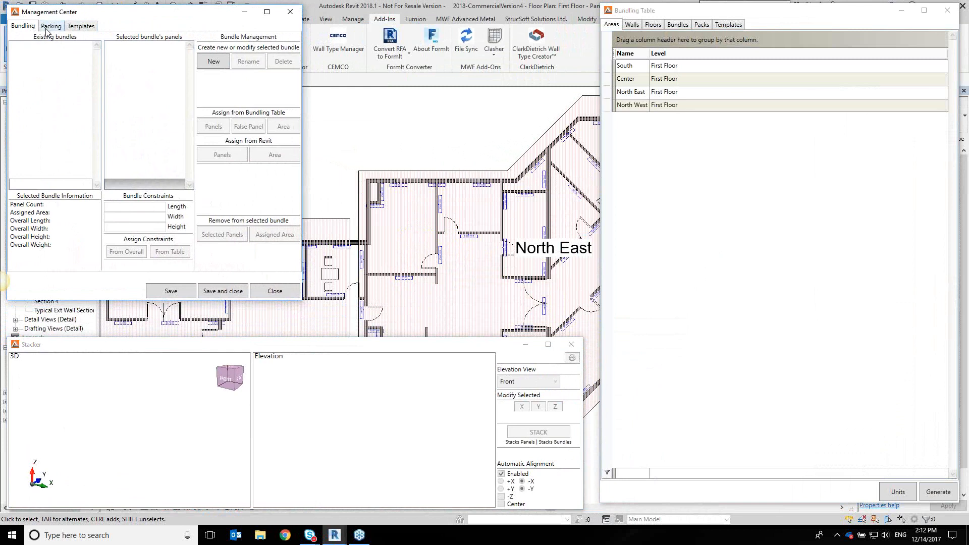
Show the wall panels in the Bundling Table and examine their columns through to the shop drawing links.
click(223, 65)
click(620, 20)
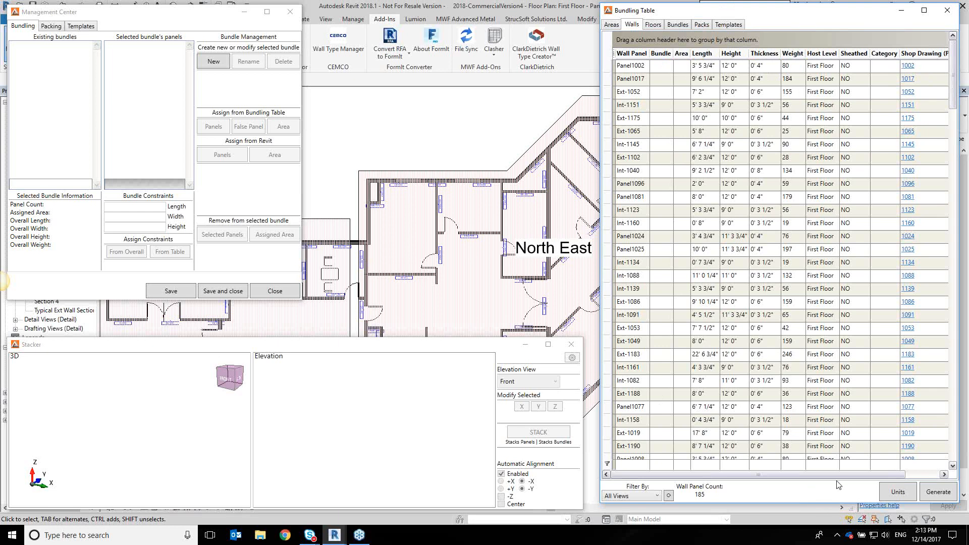
drag(895, 478, 929, 478)
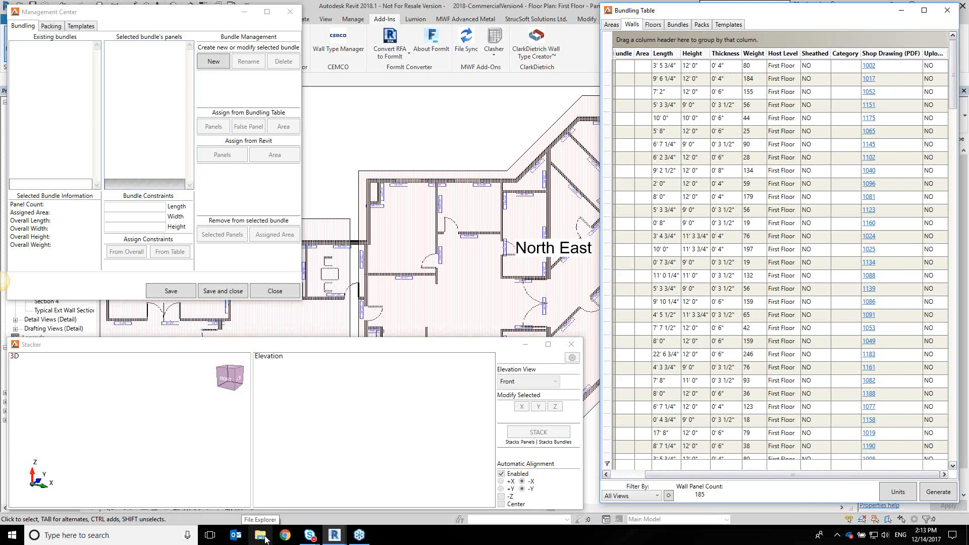
View the PDF shop drawings of wall panels Int-1088 and Int-1123, closing each one after inspection.
click(869, 275)
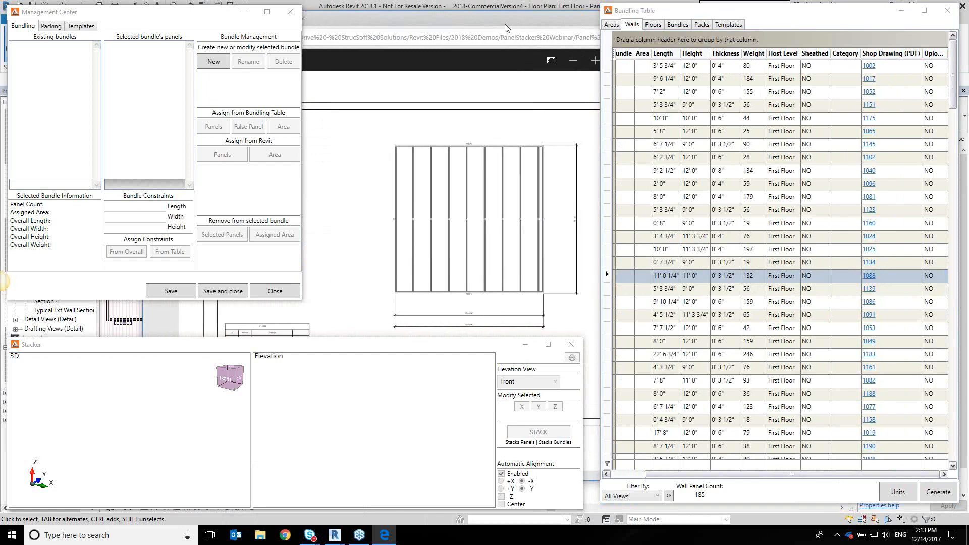
drag(480, 25, 283, 87)
click(508, 82)
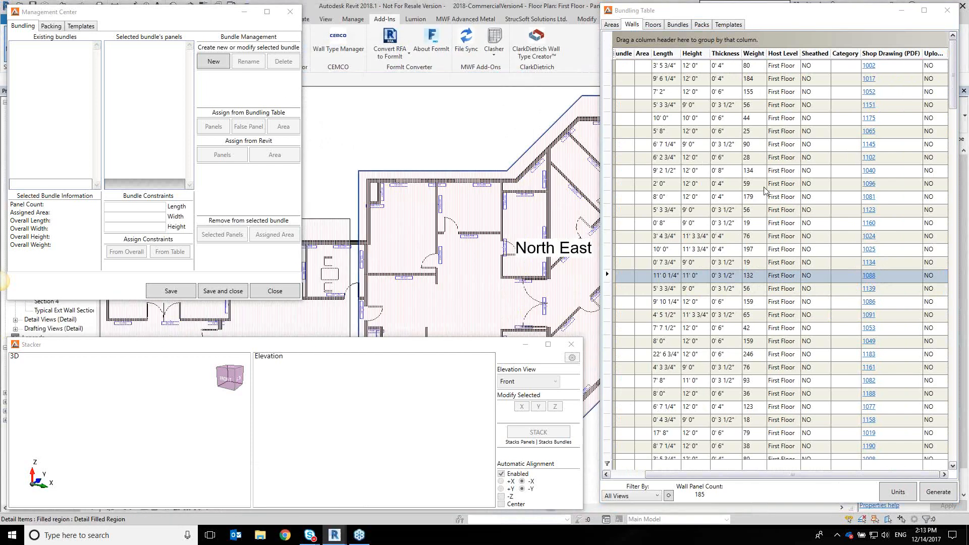
click(869, 210)
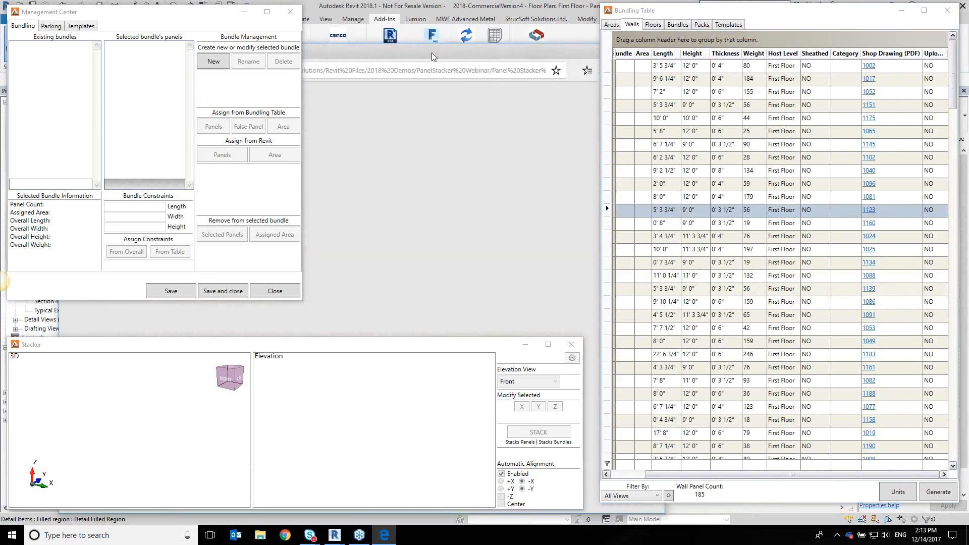
drag(492, 51, 237, 74)
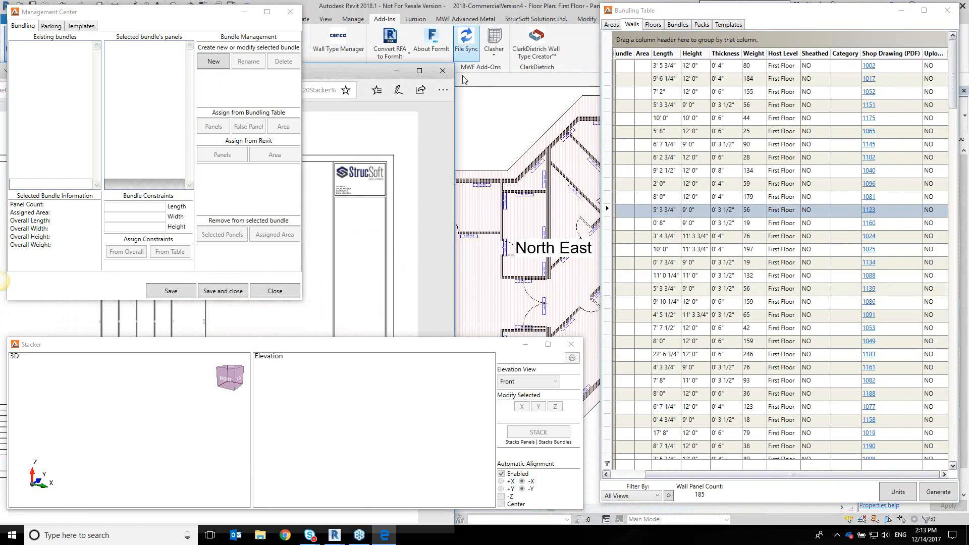
click(443, 71)
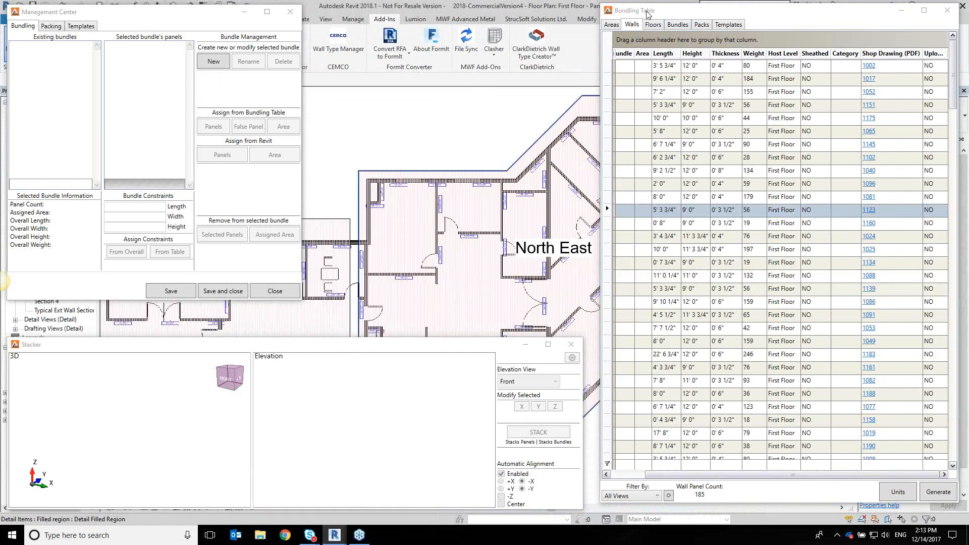
Select wall panel Int-1123 in the Bundling Table and sort the list by wall panel name.
click(607, 208)
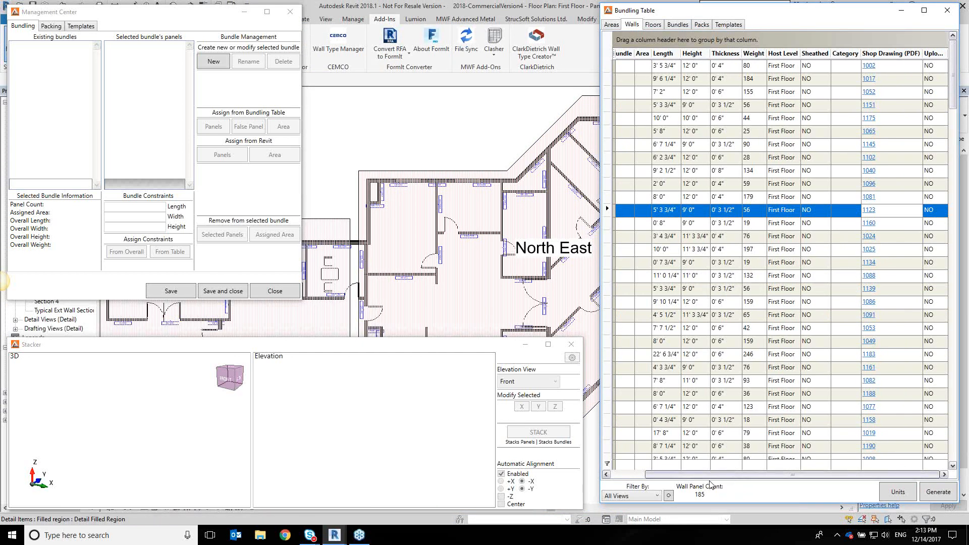
drag(710, 484, 669, 479)
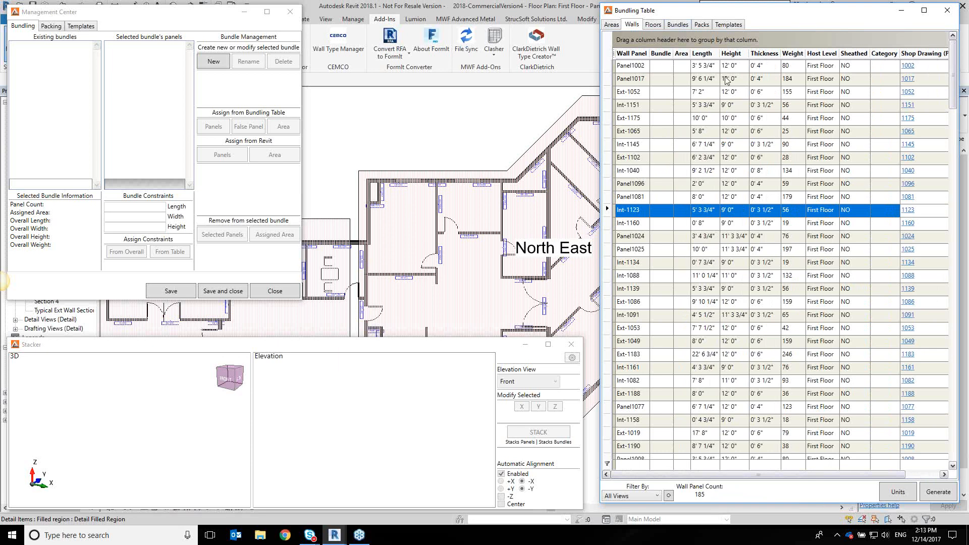
click(629, 57)
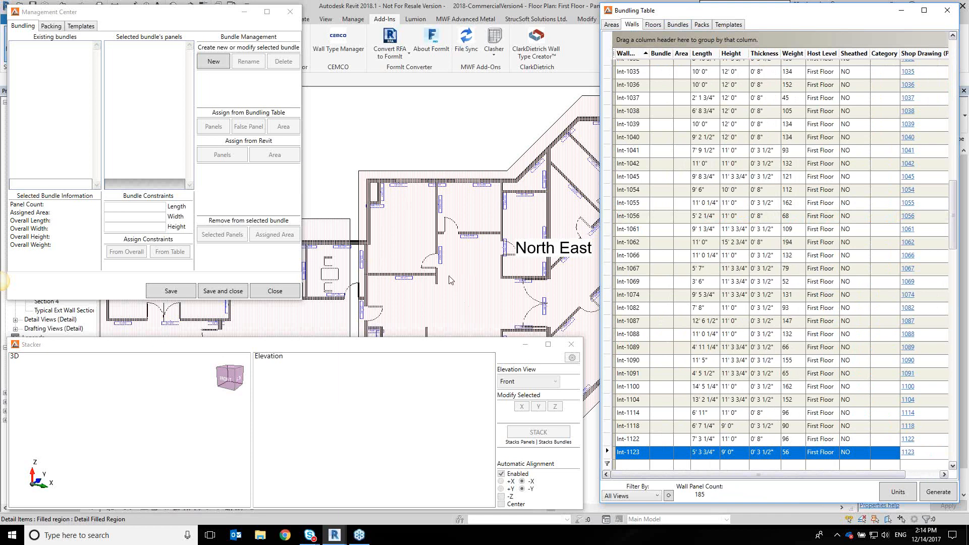
Examine the North East area and the adjoining South area on the floor plan.
scroll(452, 280, up, 1)
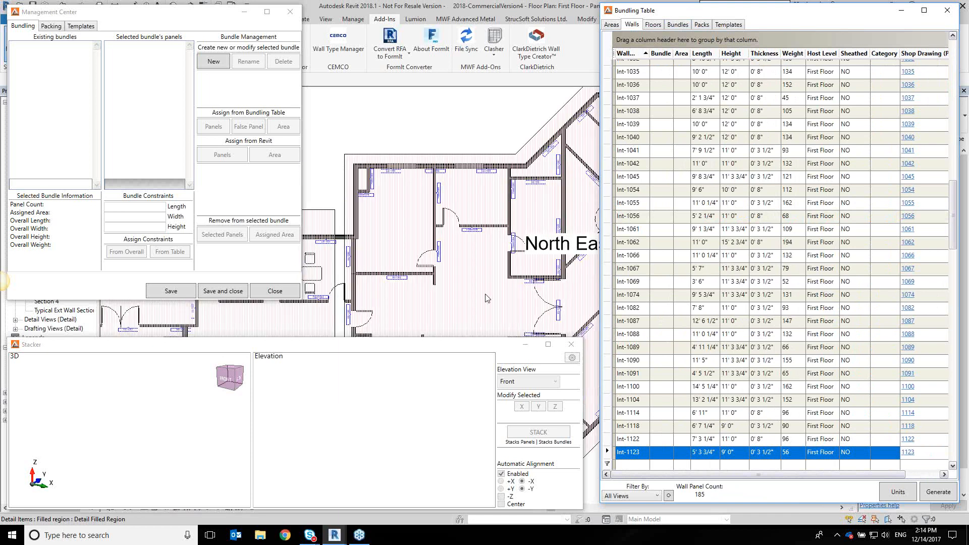
scroll(482, 285, down, 5)
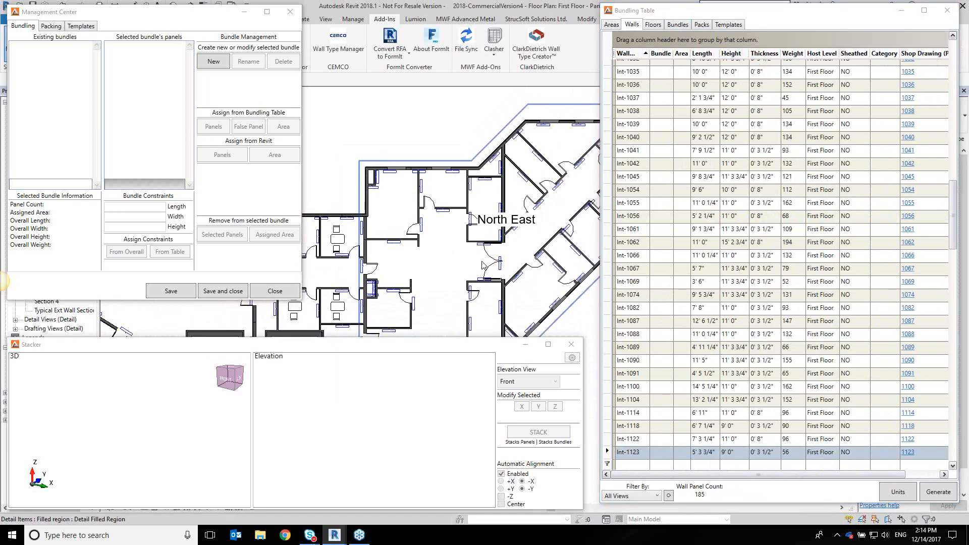
middle_drag(469, 284, 402, 223)
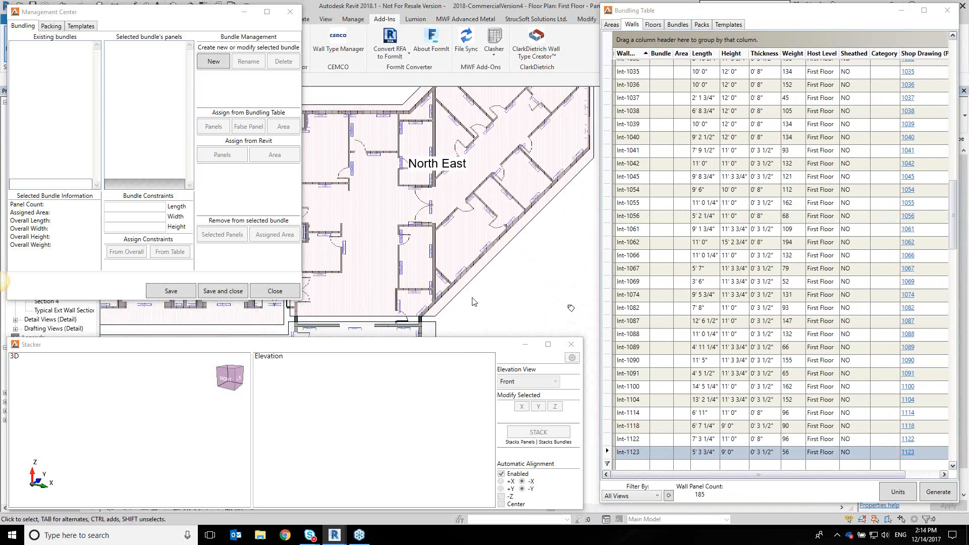
middle_drag(533, 235, 496, 272)
scroll(496, 272, down, 1)
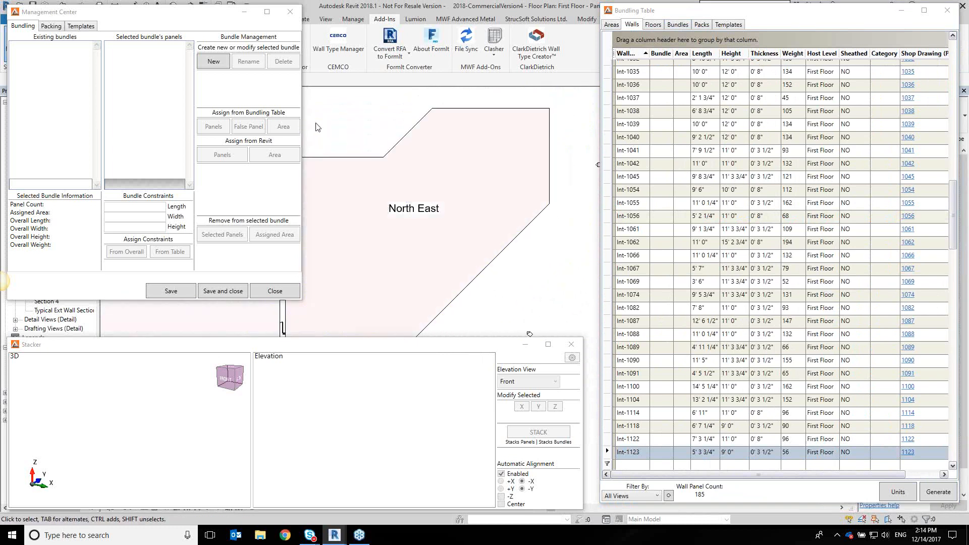
click(101, 353)
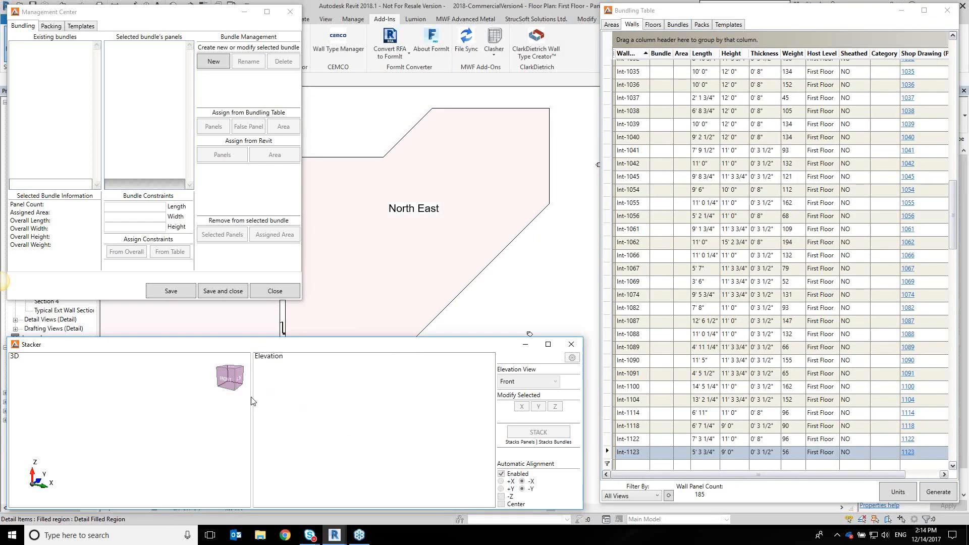
scroll(509, 273, down, 1)
middle_drag(510, 285, 517, 283)
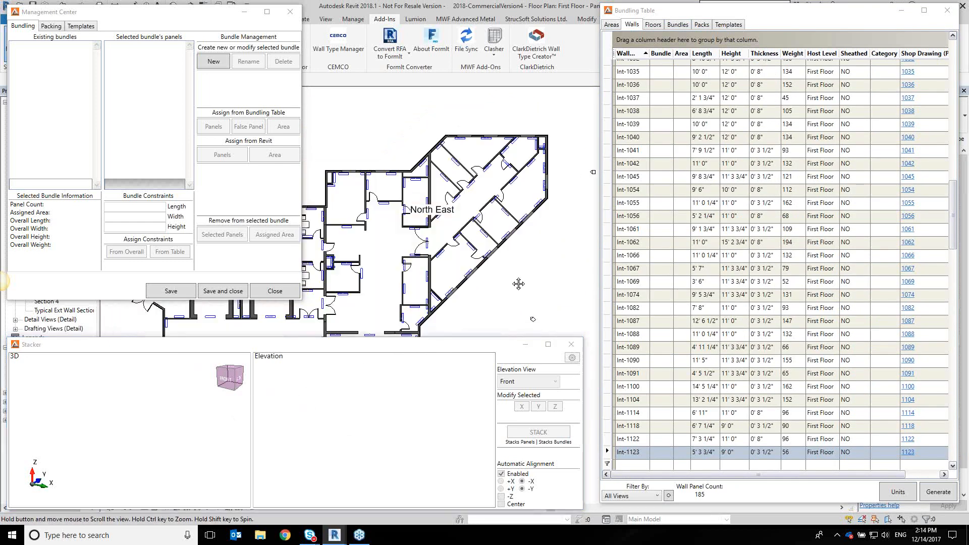
middle_drag(481, 313, 493, 278)
scroll(468, 285, up, 1)
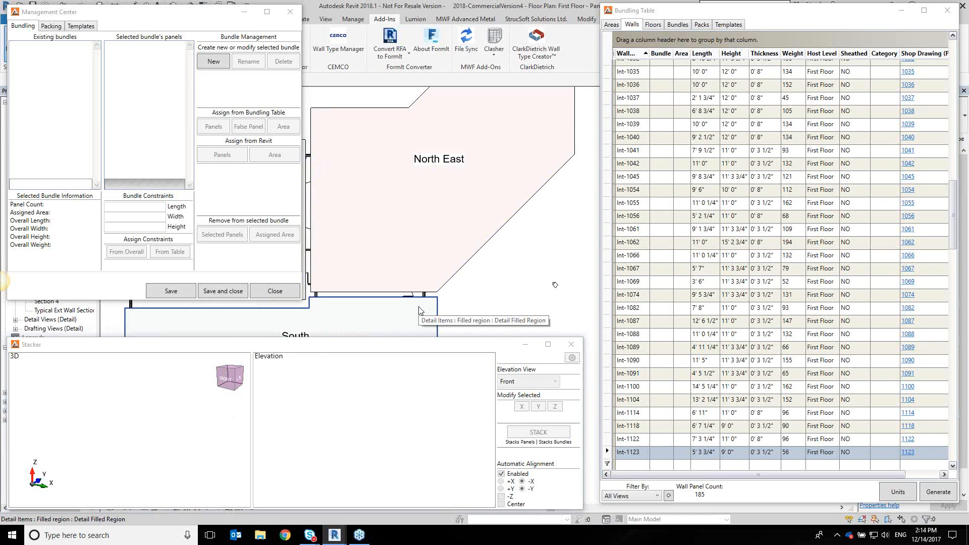
Create a new bundle named B100 in the Management Center.
click(213, 61)
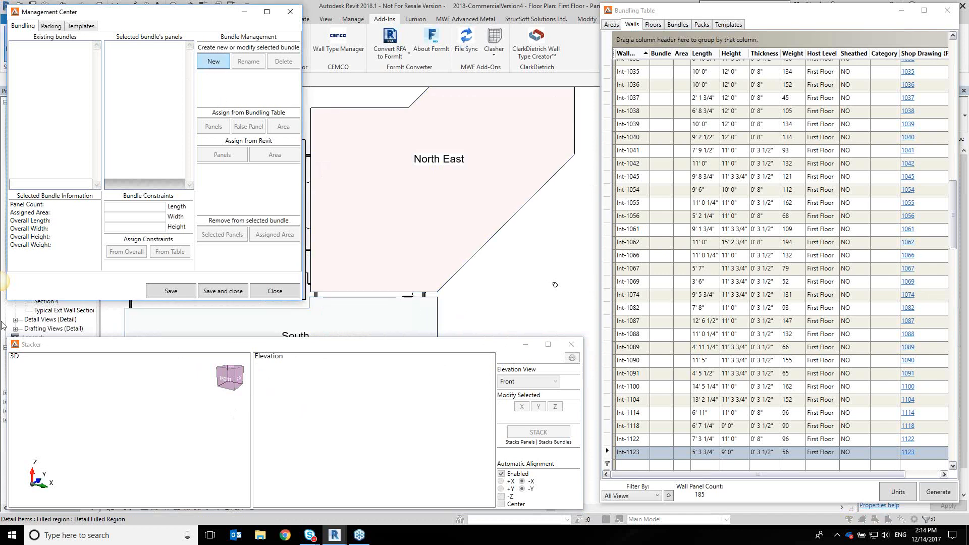
click(219, 64)
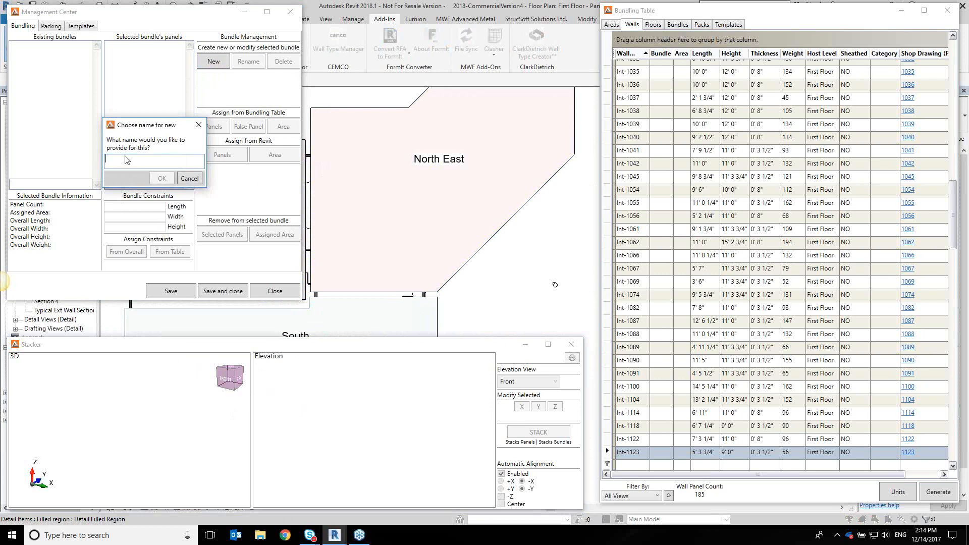
text(B100)
click(162, 178)
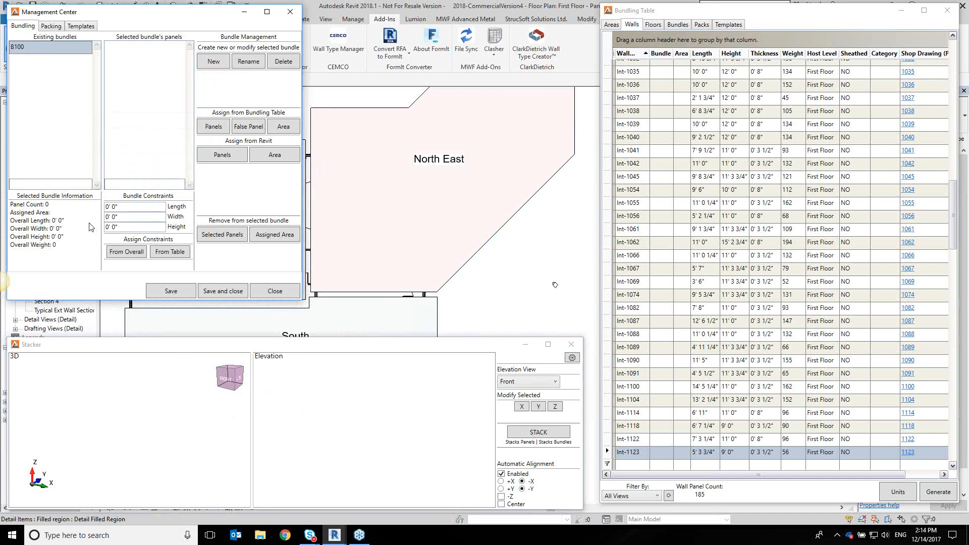
Set bundle B100's length, width and height constraints to 20' 0" each.
drag(130, 207, 100, 208)
text(20)
key(Tab)
text(20)
key(Tab)
text(2)
click(149, 209)
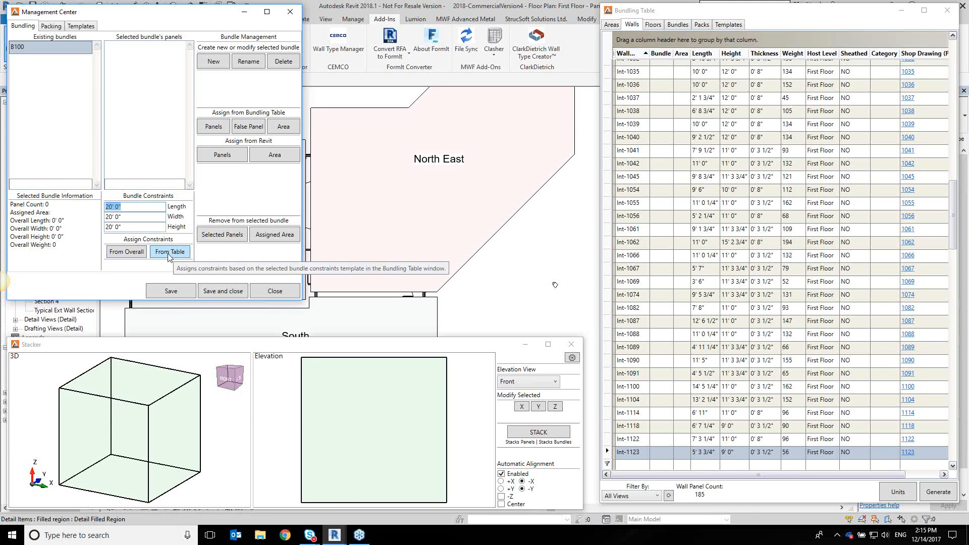
Review the bundle constraint, false panel and truck templates in the Bundling Table, and return to the areas list.
click(734, 25)
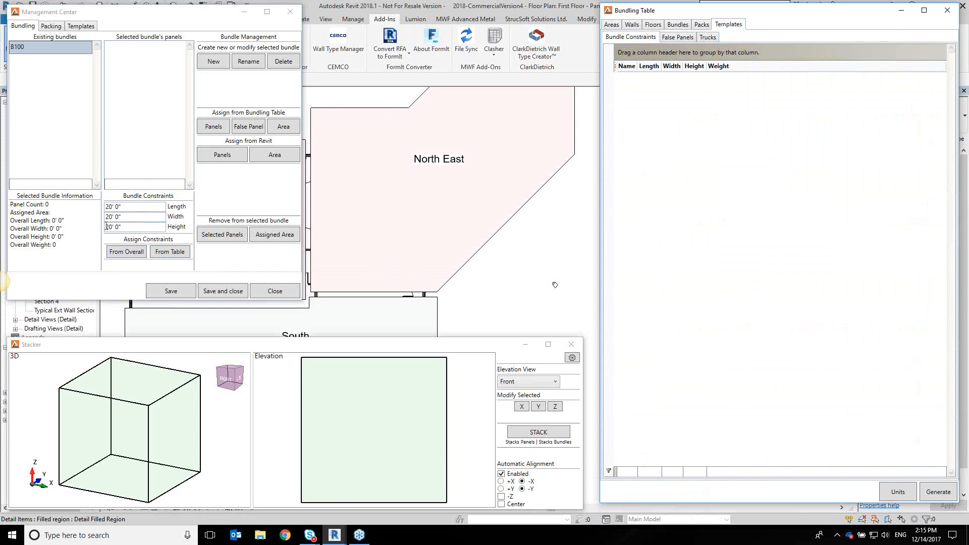
click(682, 38)
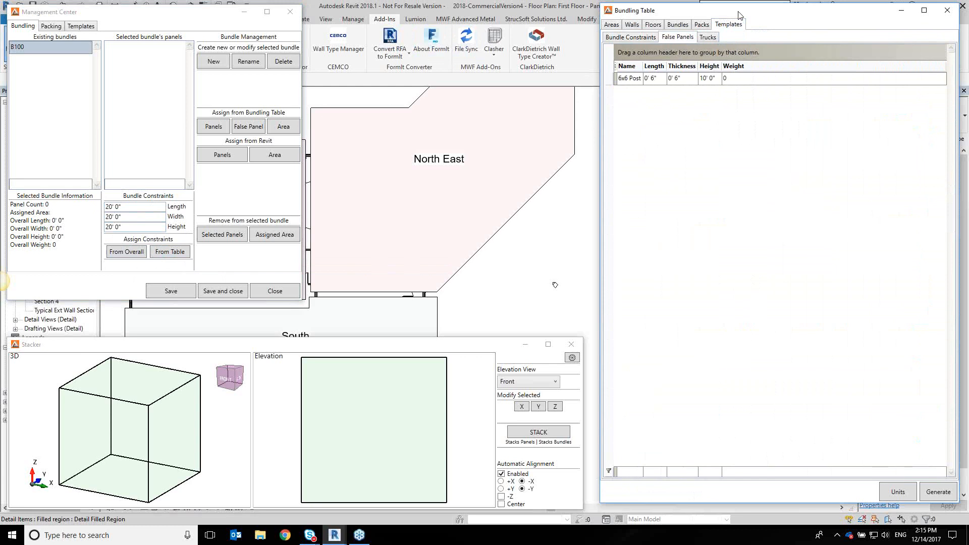
click(708, 37)
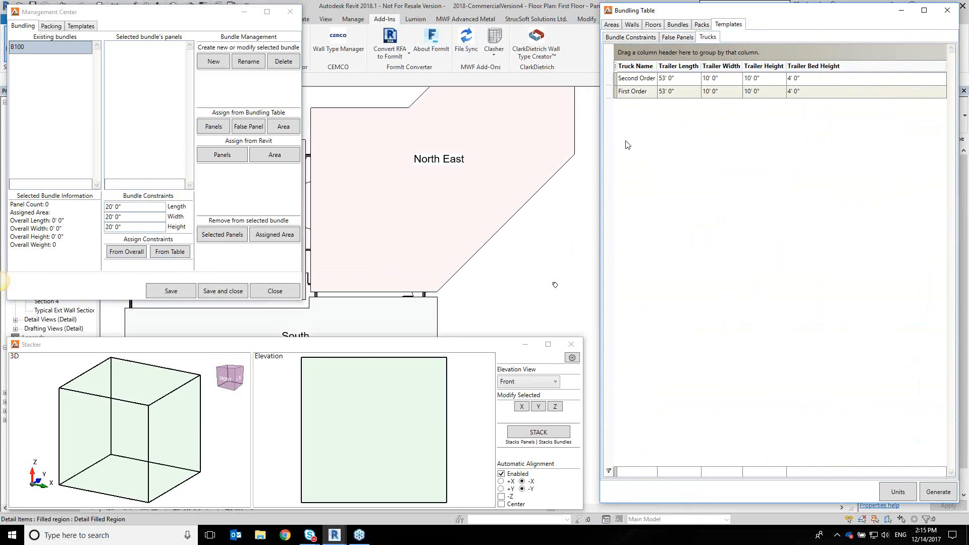
click(613, 25)
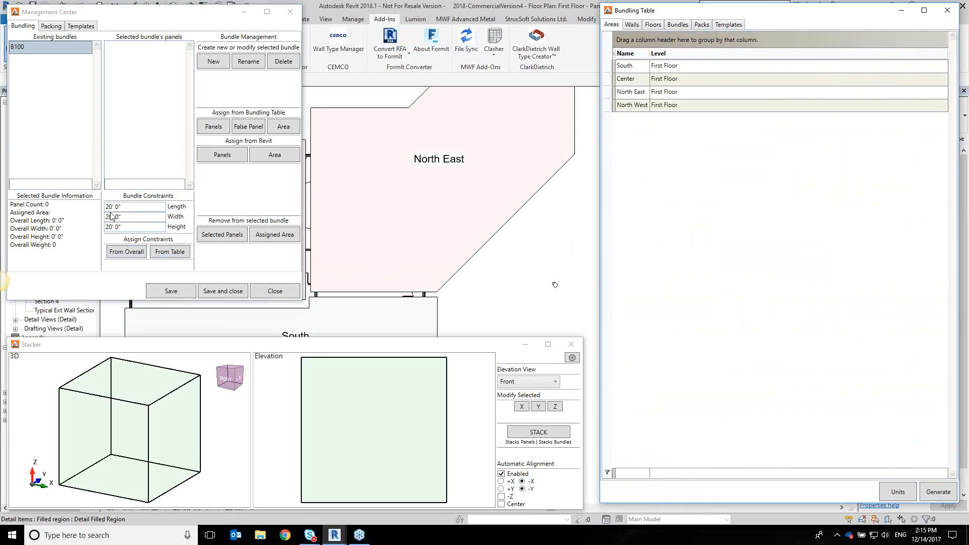
Select the exterior panel labels Ext-1051, Ext-1053, Ext-1048 and the one following them along the diagonal wall of the North East area.
click(503, 293)
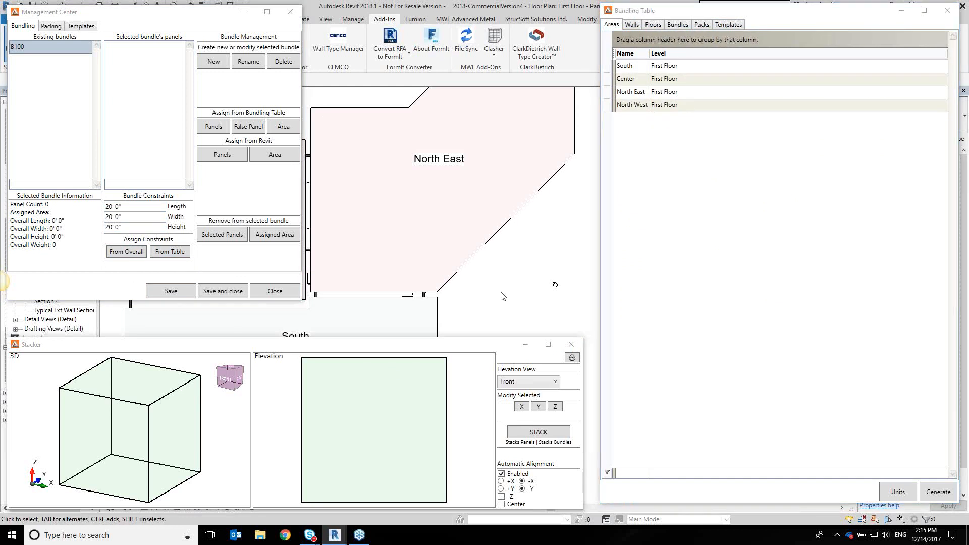
scroll(454, 297, up, 1)
scroll(454, 301, up, 5)
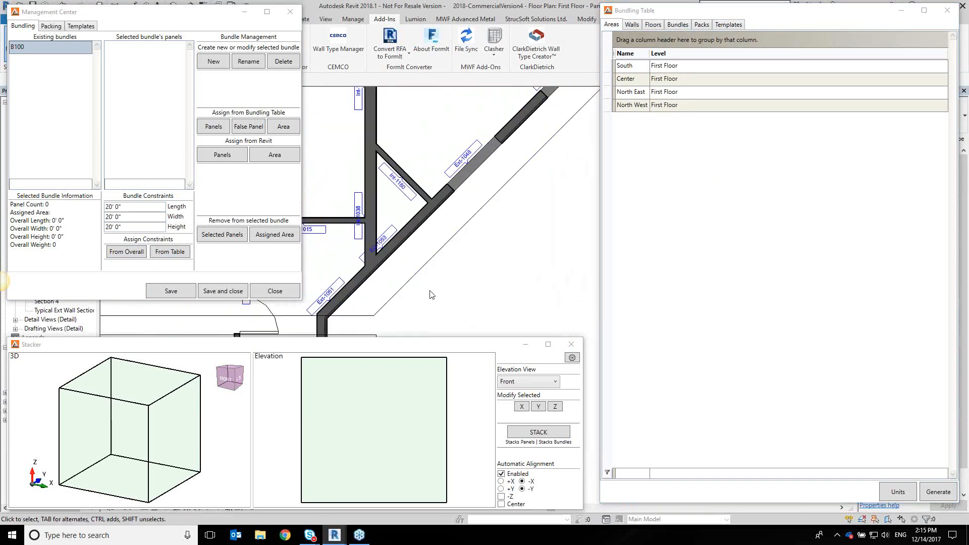
scroll(374, 254, up, 1)
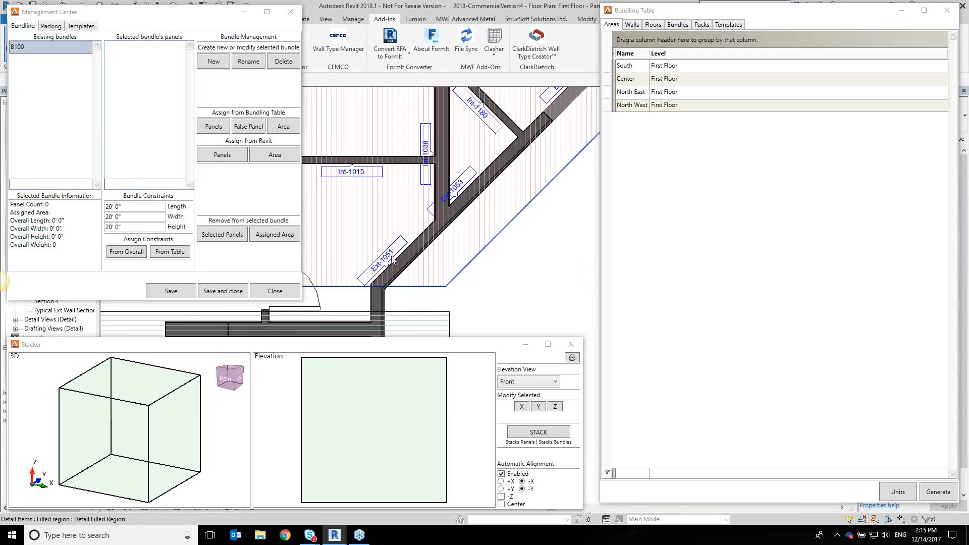
click(400, 248)
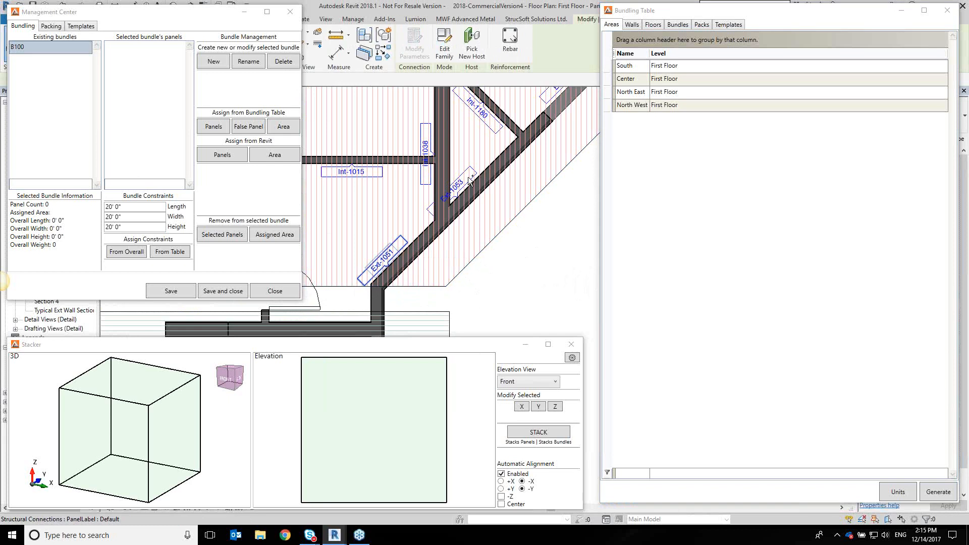
middle_drag(479, 214, 449, 269)
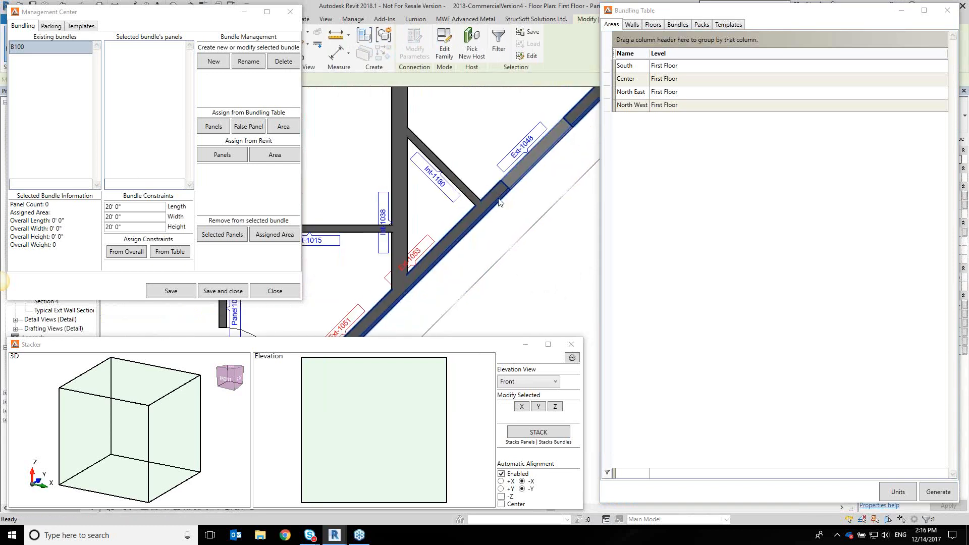
scroll(497, 204, down, 1)
ctrl+click(584, 94)
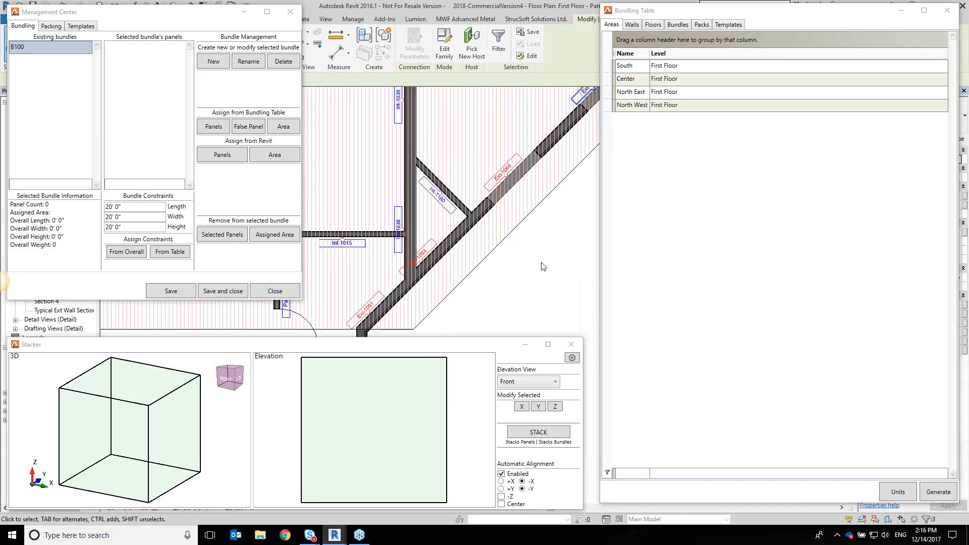
scroll(540, 258, down, 2)
middle_drag(424, 283, 418, 191)
scroll(385, 170, up, 2)
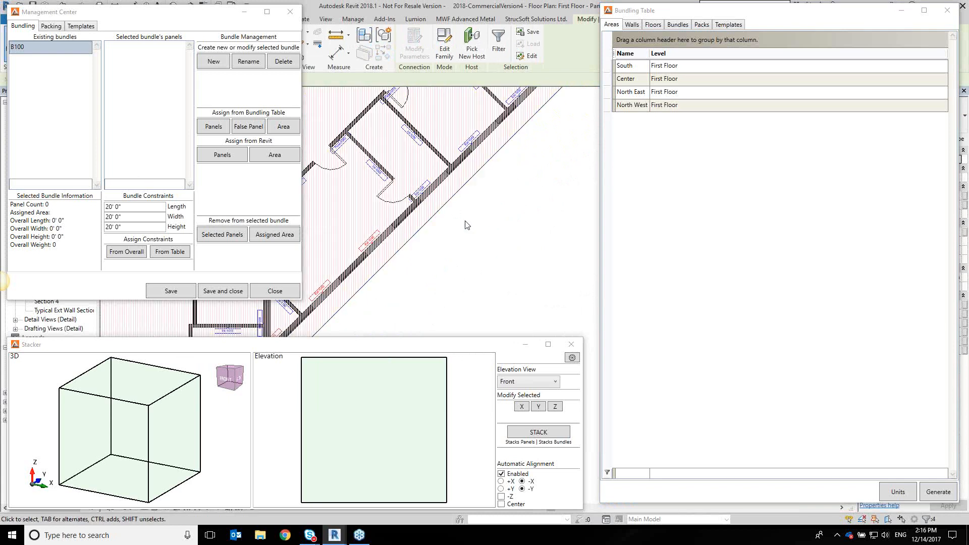
Add the remaining exterior panel labels along the diagonal wall and the lower part of the east wall to the selection.
ctrl+drag(489, 231, 422, 182)
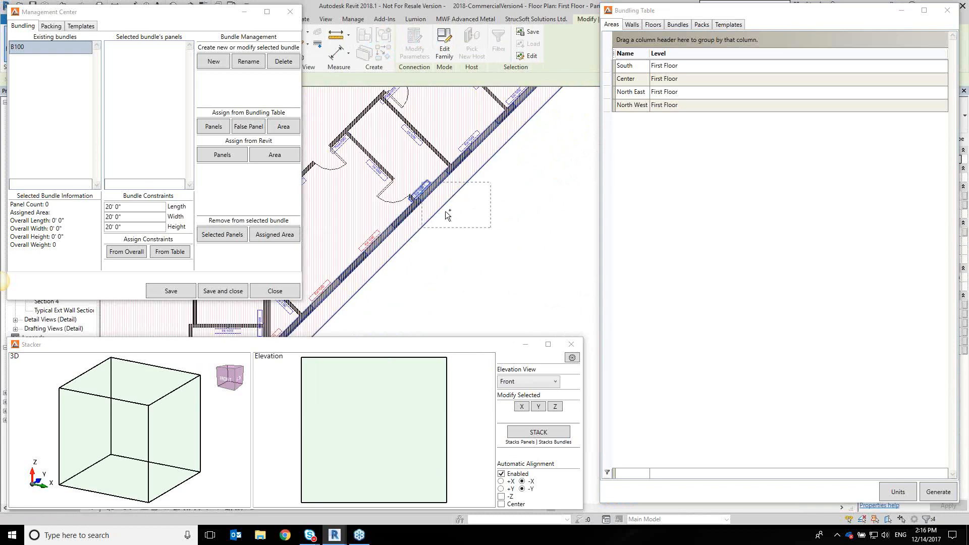
ctrl+drag(521, 186, 457, 131)
middle_drag(519, 220, 448, 341)
scroll(543, 213, up, 1)
mouse_move(538, 216)
ctrl+mouse_down()
mouse_move(462, 111)
mouse_move(428, 96)
ctrl+mouse_up()
mouse_move(554, 116)
middle_down()
mouse_move(532, 353)
mouse_move(535, 290)
middle_up()
ctrl+drag(525, 266, 466, 209)
Add the east wall's exterior panel label beside Panel1115 to the selection and assign the selected Revit panels to bundle B100.
scroll(483, 188, up, 5)
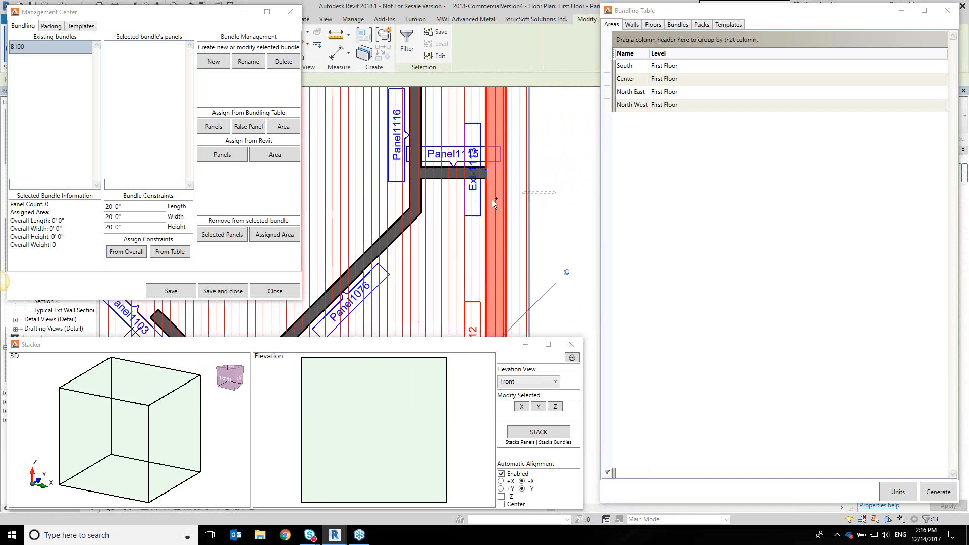
ctrl+click(453, 155)
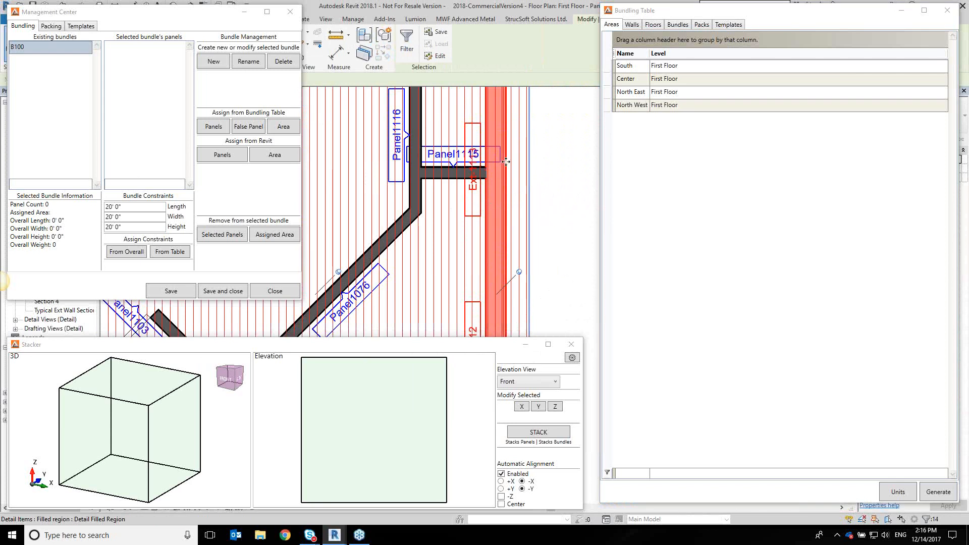
scroll(530, 197, down, 5)
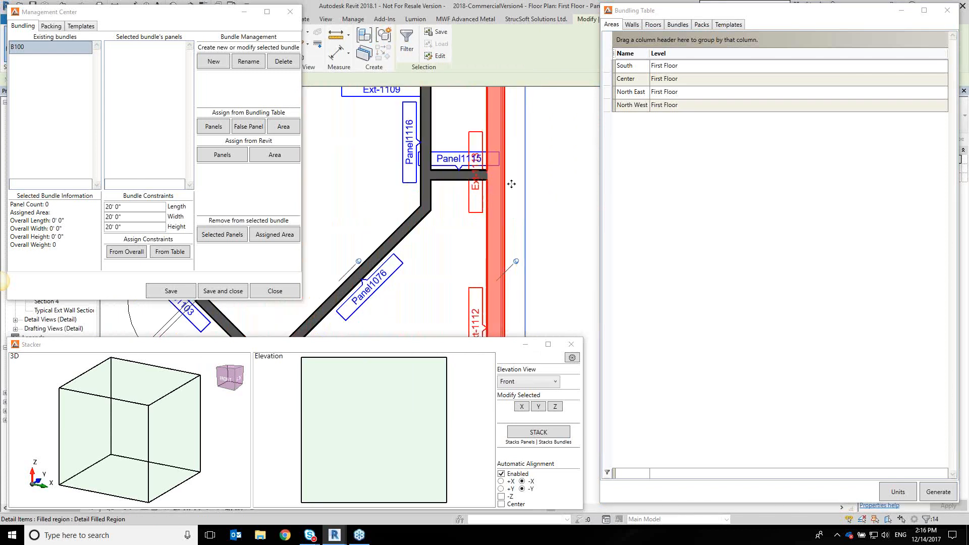
scroll(536, 259, down, 2)
middle_drag(542, 296, 567, 215)
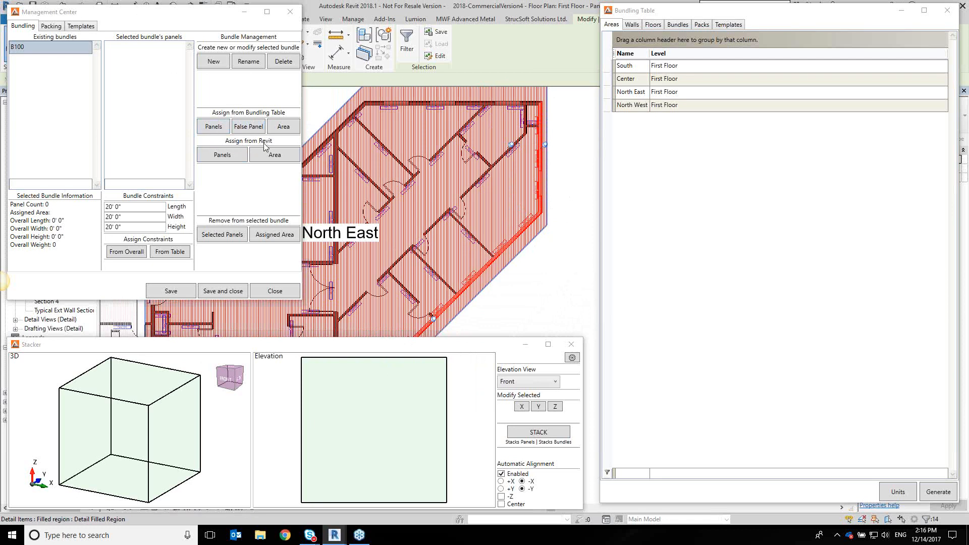
click(220, 158)
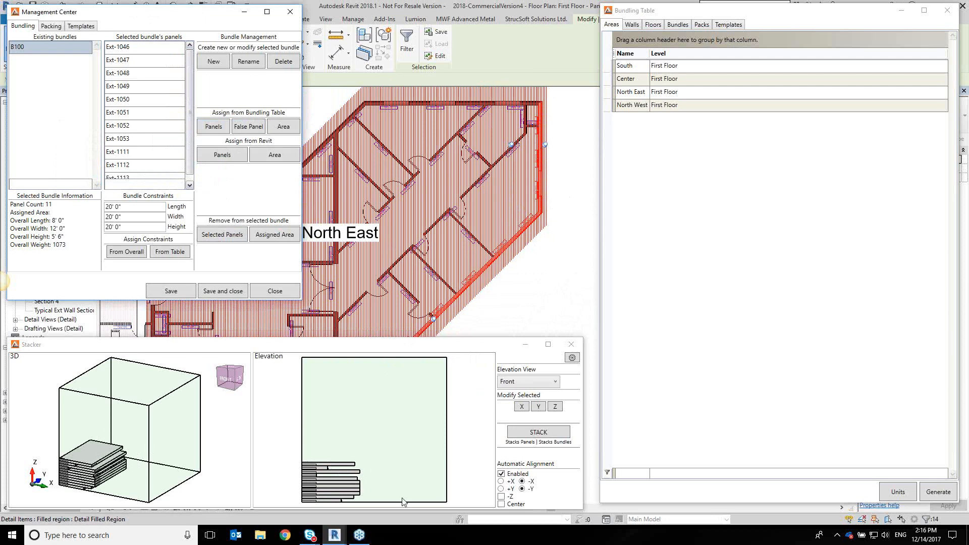
Assign the North East filled region from the Revit plan to bundle B100 as its area.
scroll(328, 491, up, 2)
scroll(338, 478, up, 2)
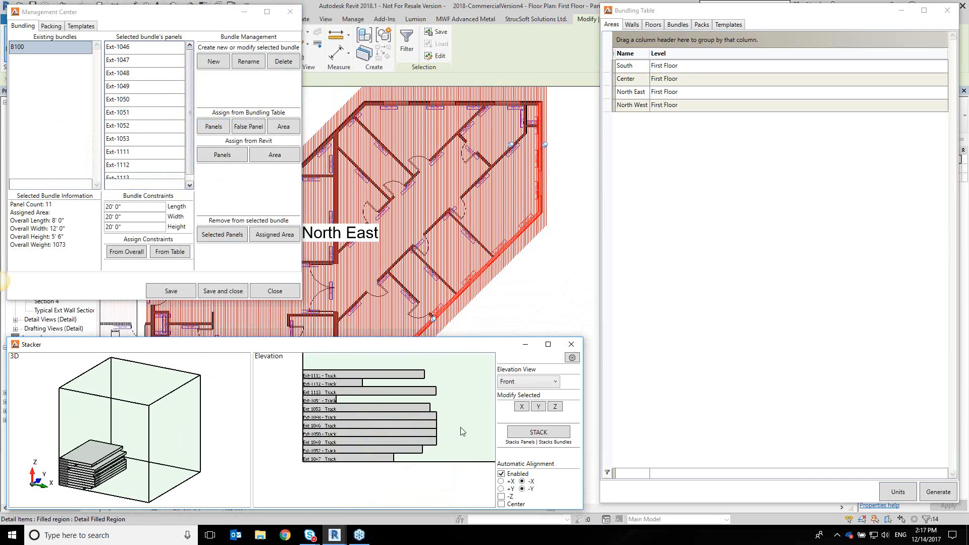
scroll(462, 432, down, 3)
scroll(502, 322, down, 2)
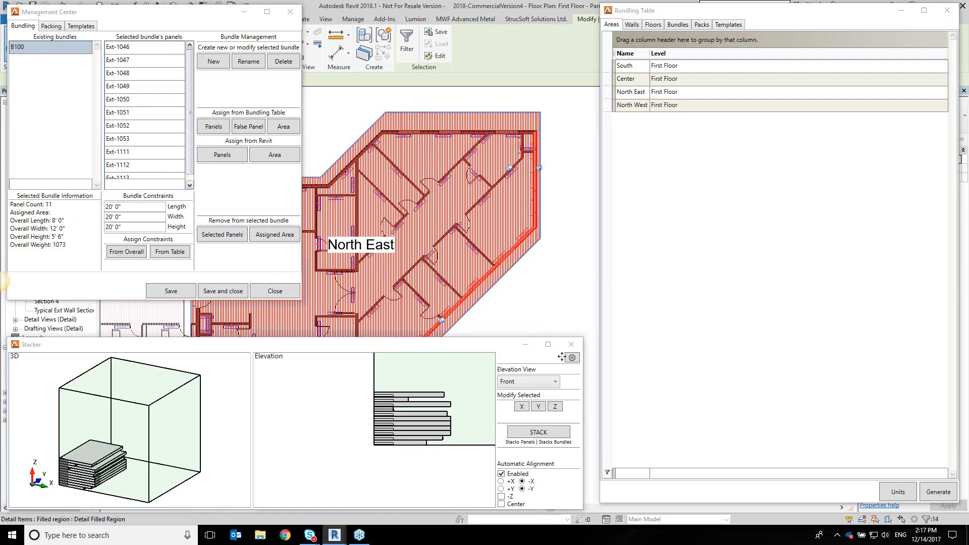
click(509, 283)
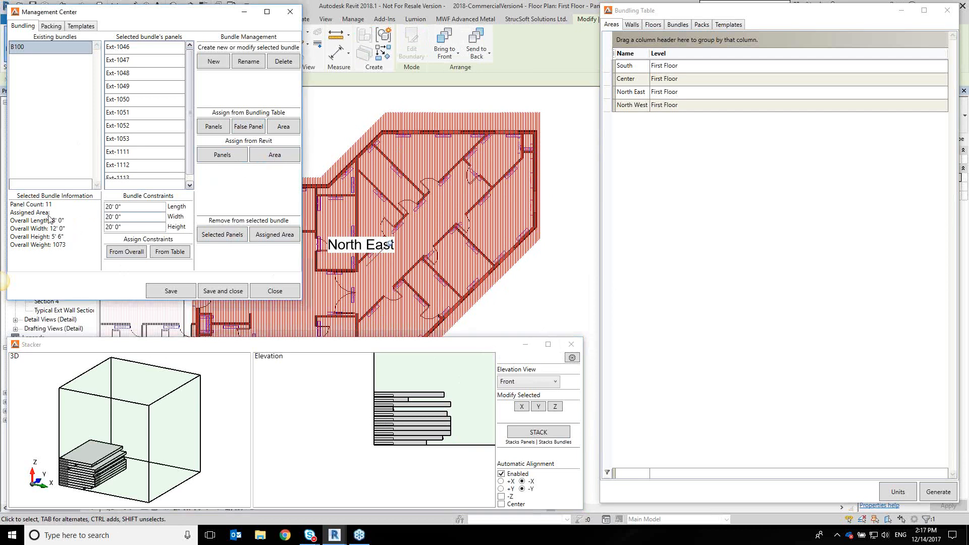
click(283, 156)
middle_drag(517, 280, 549, 254)
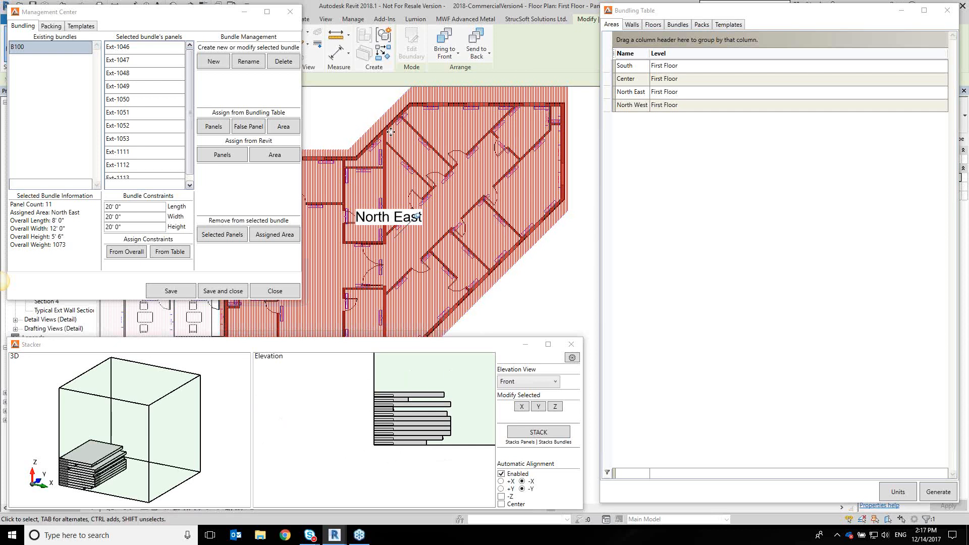
Minimize the Management Center and Bundling Table, maximize the Stacker, and inspect B100's panels in 3D from an isometric corner.
click(244, 11)
click(903, 9)
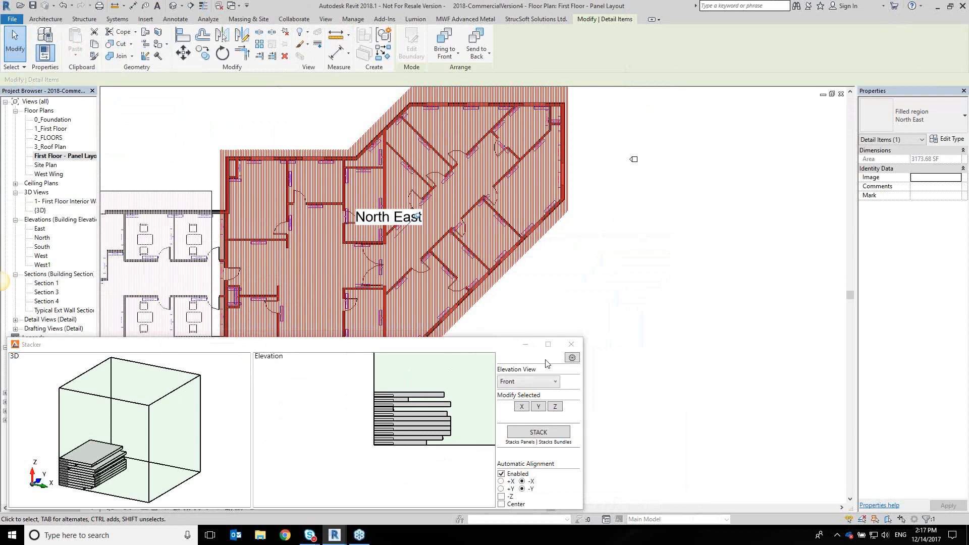
click(549, 345)
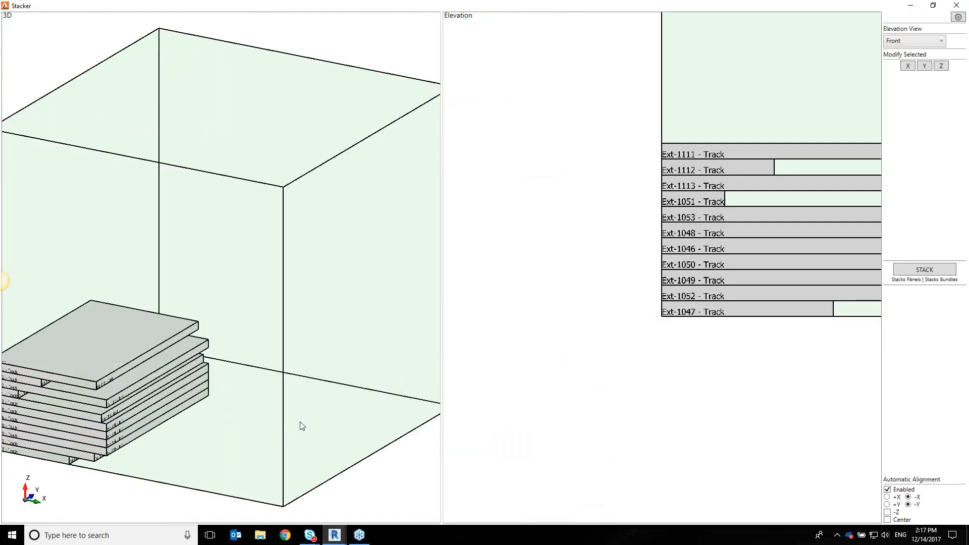
scroll(301, 427, down, 3)
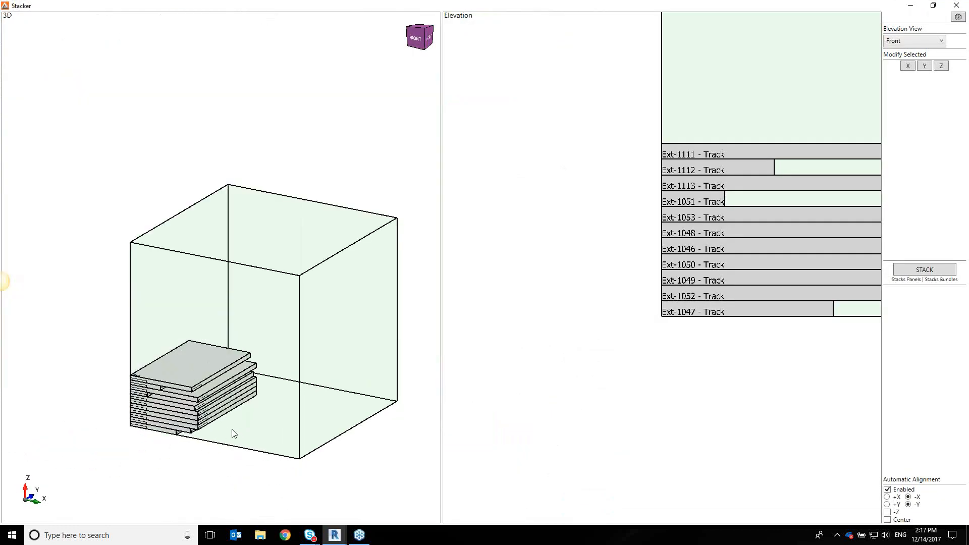
scroll(239, 430, up, 2)
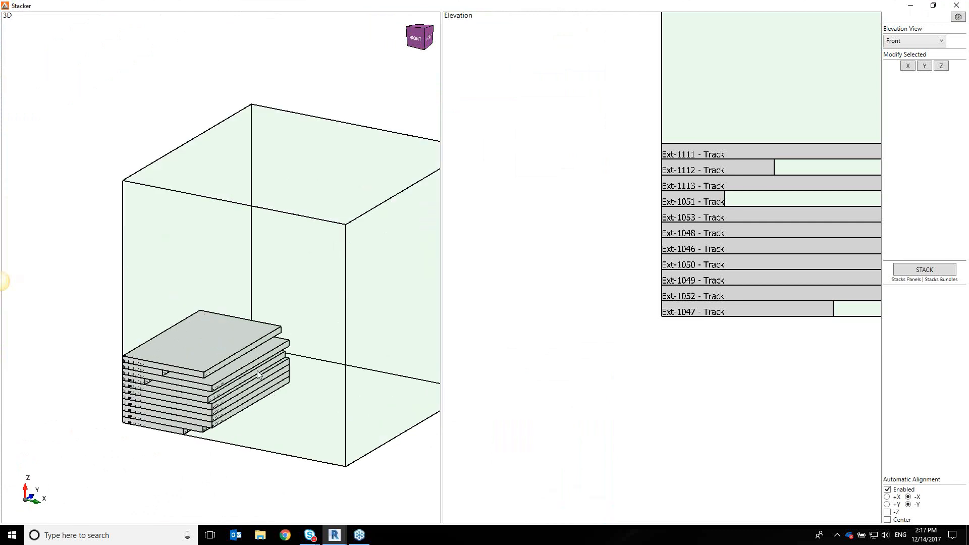
right_drag(386, 394, 358, 405)
click(420, 36)
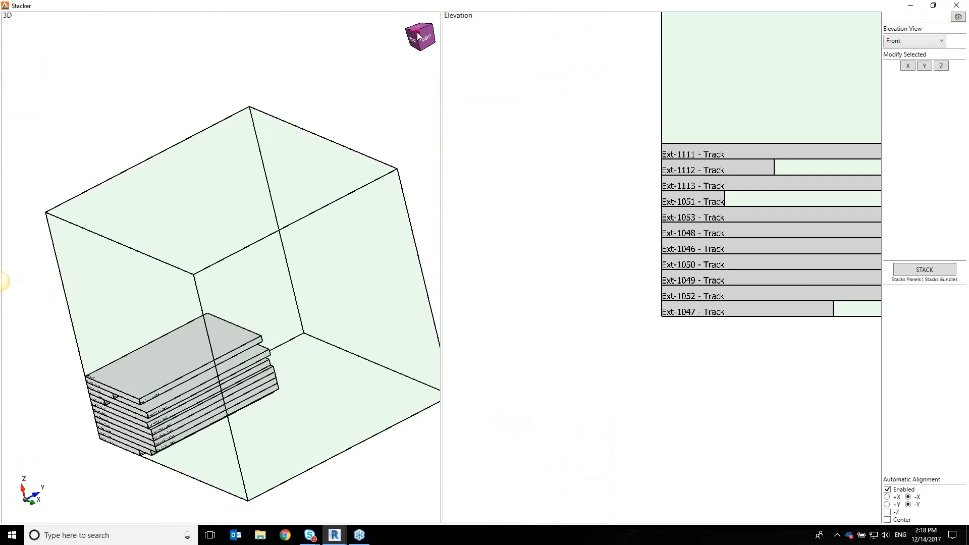
click(419, 35)
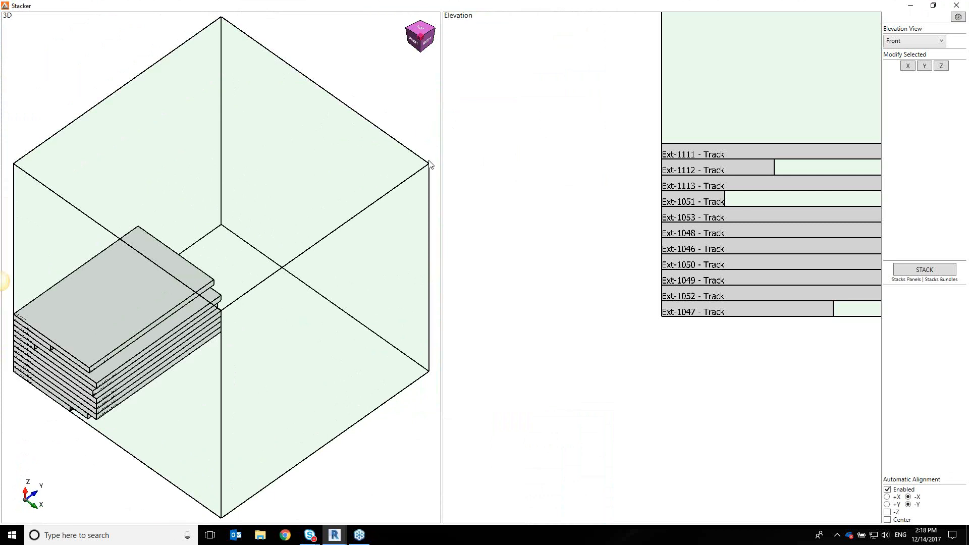
Automatically stack bundle B100's panels within its 20' 0" constraints and confirm the stacking.
middle_drag(712, 362, 626, 379)
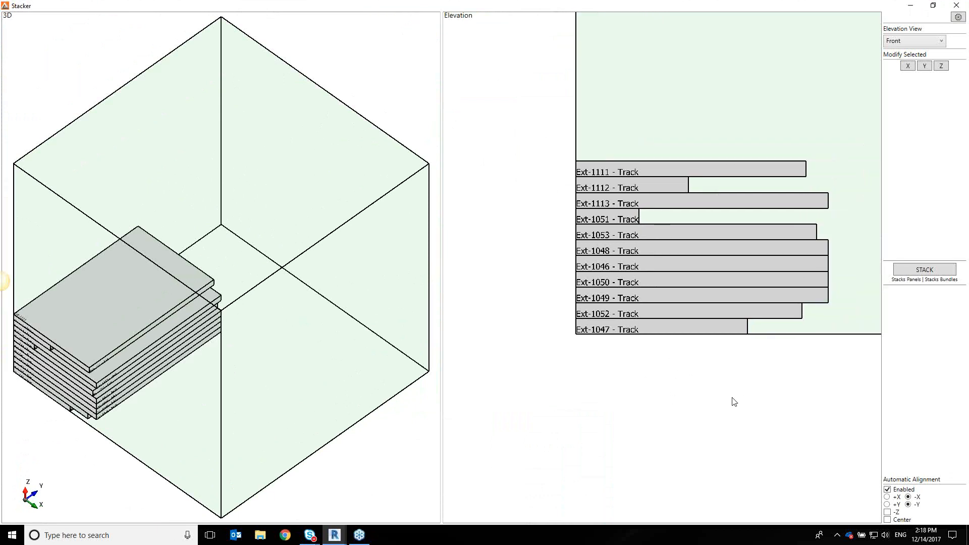
scroll(732, 407, down, 1)
scroll(732, 407, down, 1)
middle_drag(690, 419, 639, 415)
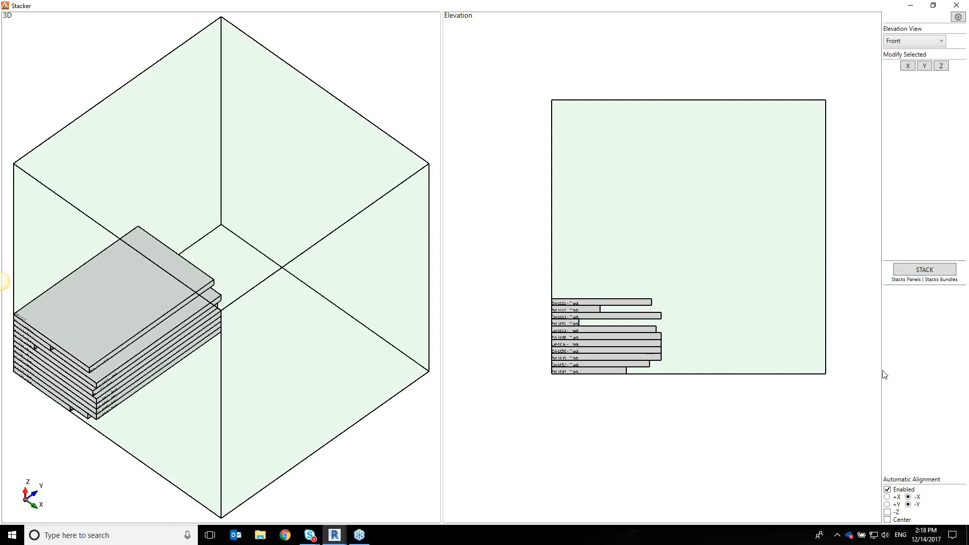
click(919, 271)
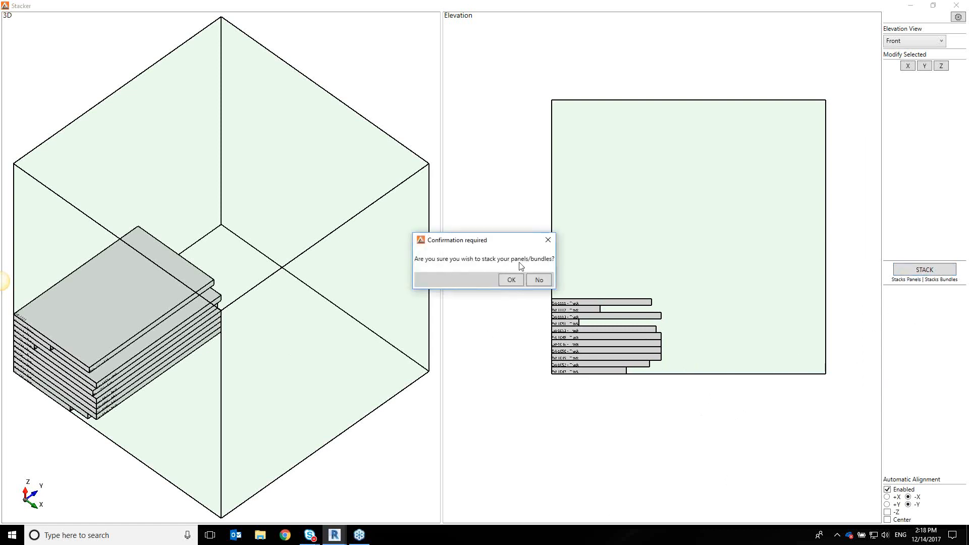
click(511, 280)
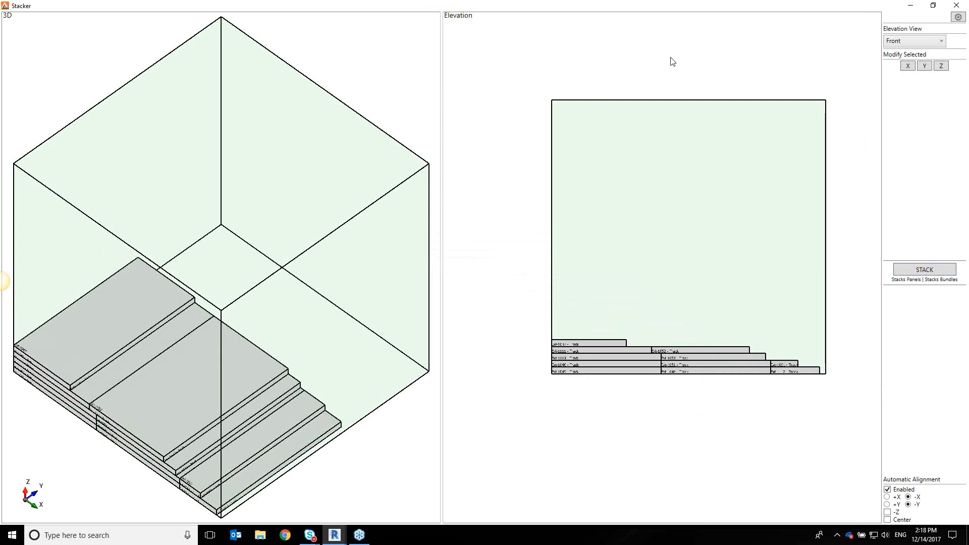
Restore the smaller Stacker window, reopen the Management Center and set bundle B100's length constraint to 10' 0".
double_click(551, 3)
drag(470, 97, 613, 311)
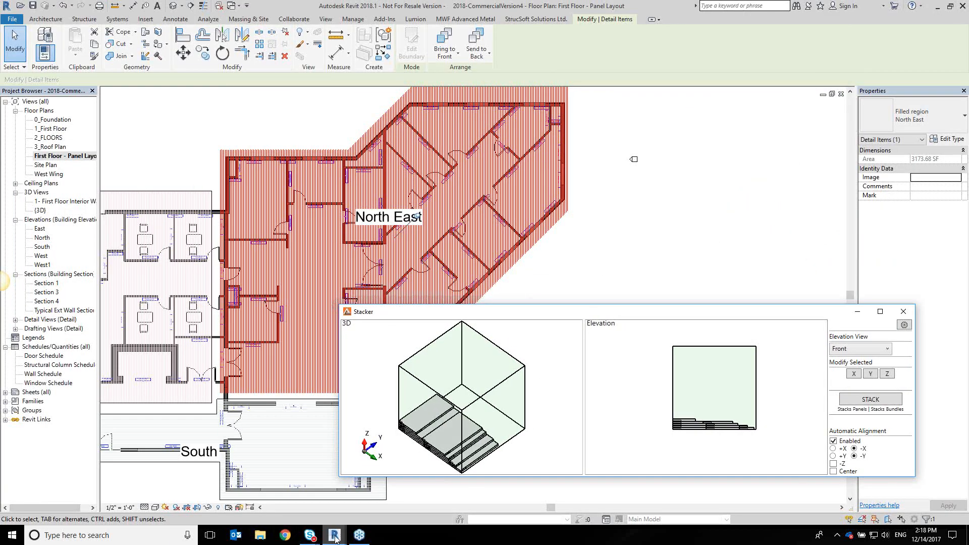
mouse_move(335, 535)
click(491, 490)
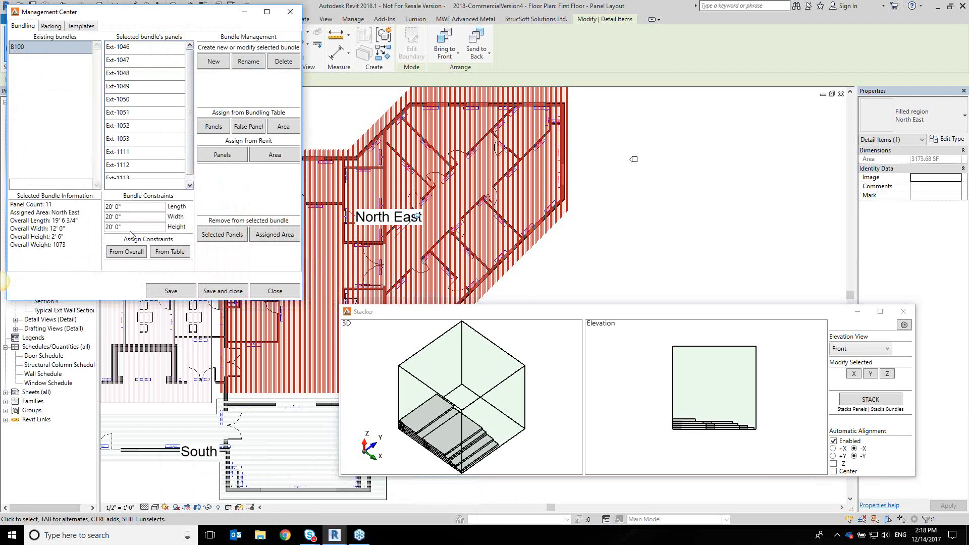
click(133, 207)
text(10)
click(136, 220)
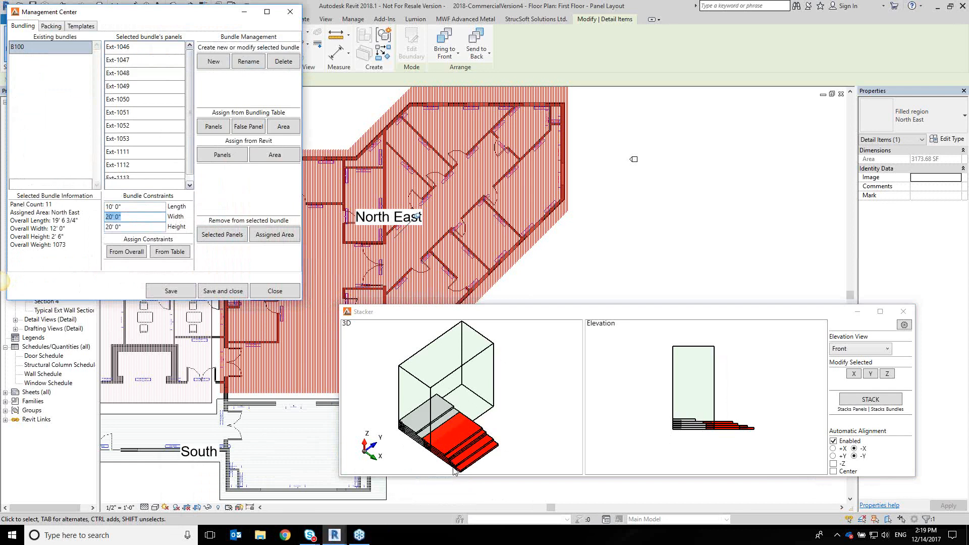
Maximize the Stacker and restack bundle B100's panels to fit the 10' 0" length constraint.
click(460, 451)
scroll(460, 452, up, 5)
scroll(434, 449, up, 3)
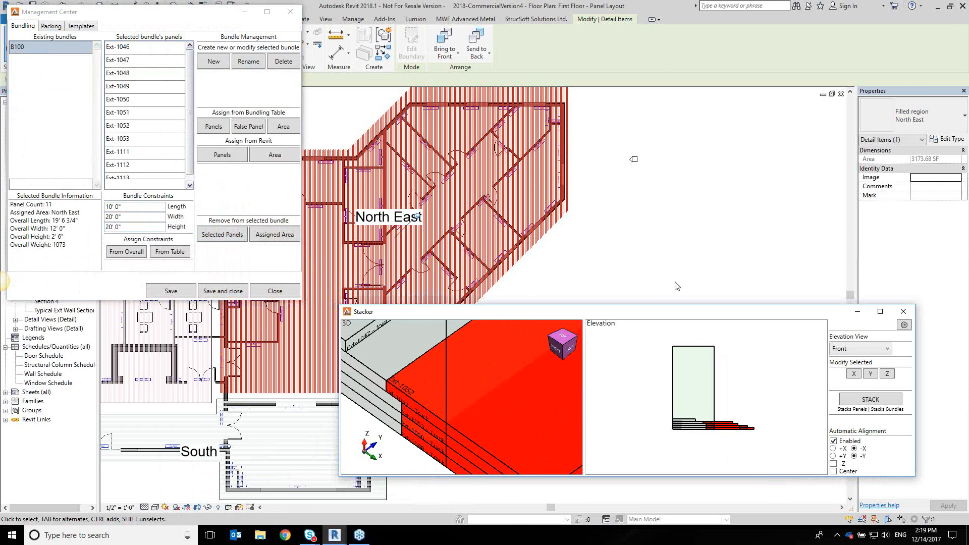
drag(679, 311, 522, 185)
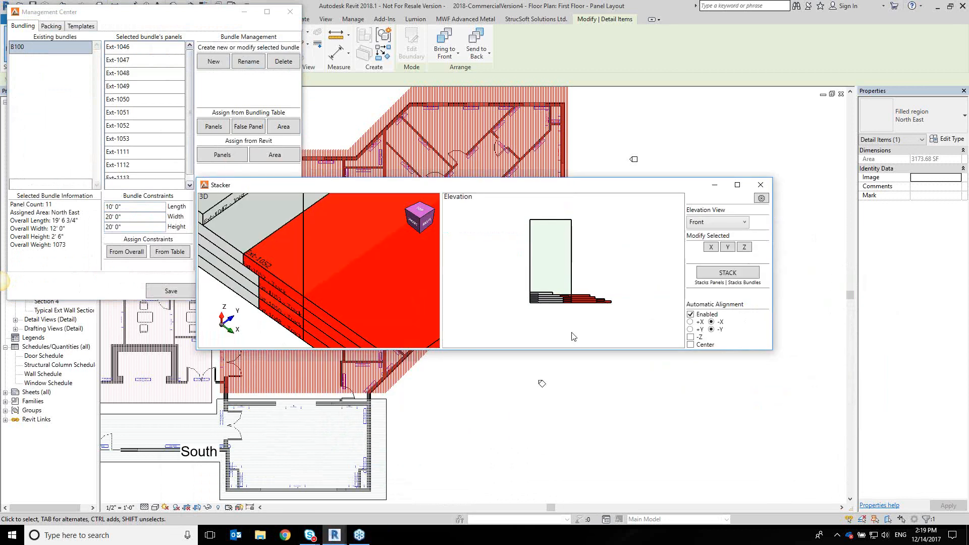
click(737, 186)
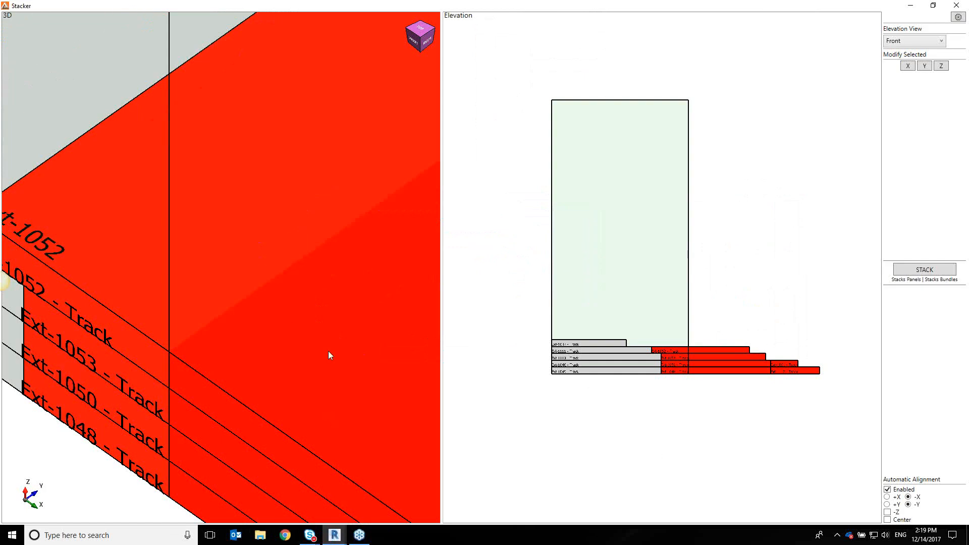
click(933, 274)
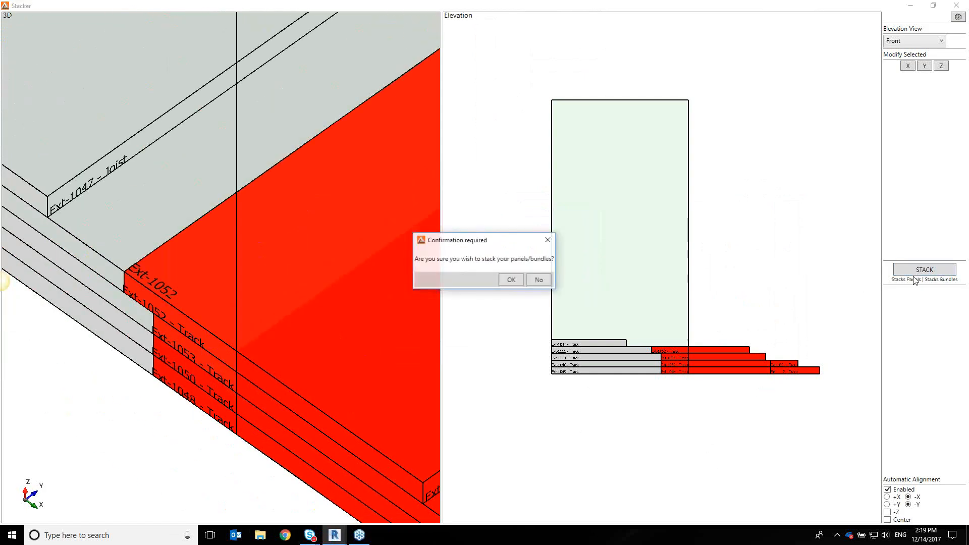
click(511, 281)
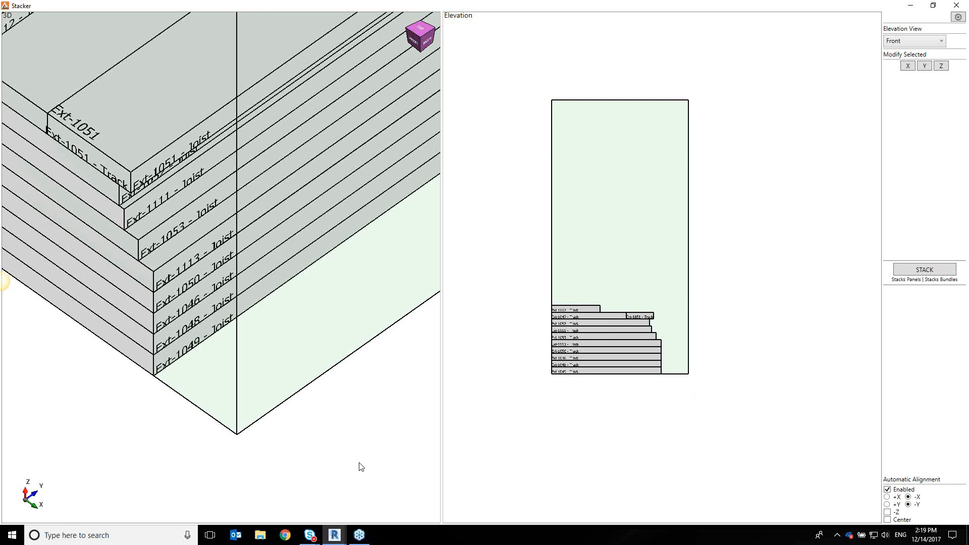
Examine bundle B100's restacked panels in the 3D view and in the front elevation, from the bottom panel up to Ext-1112.
scroll(357, 467, down, 2)
scroll(333, 470, down, 1)
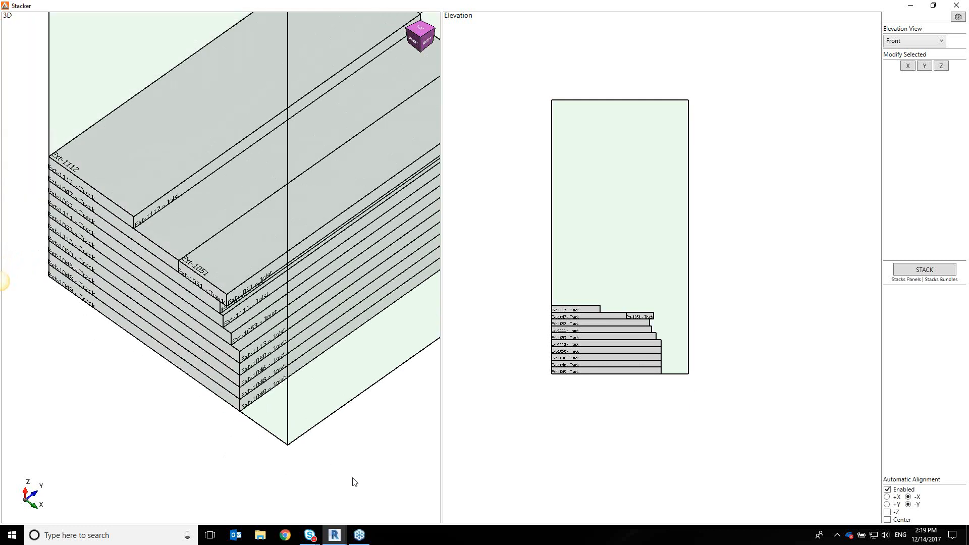
scroll(305, 497, down, 1)
scroll(283, 444, down, 1)
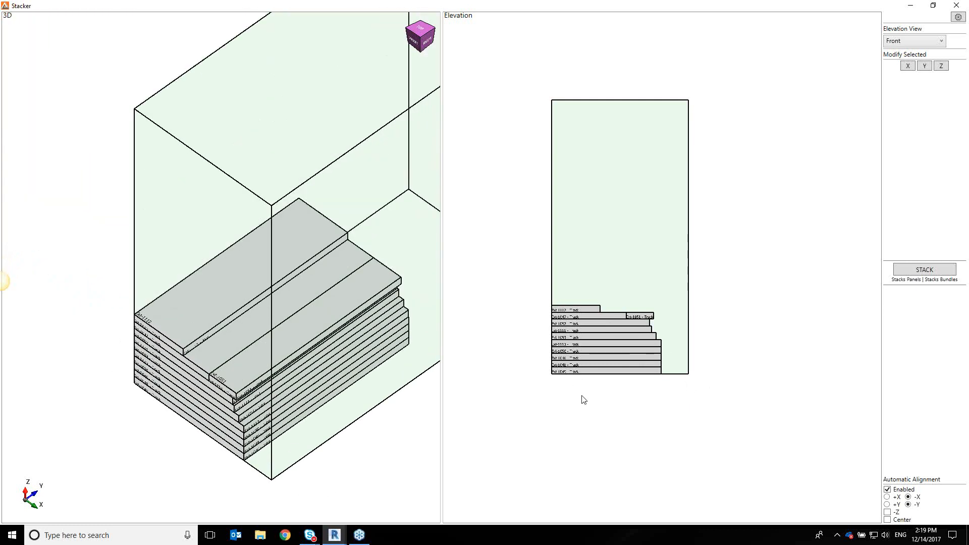
scroll(569, 379, up, 3)
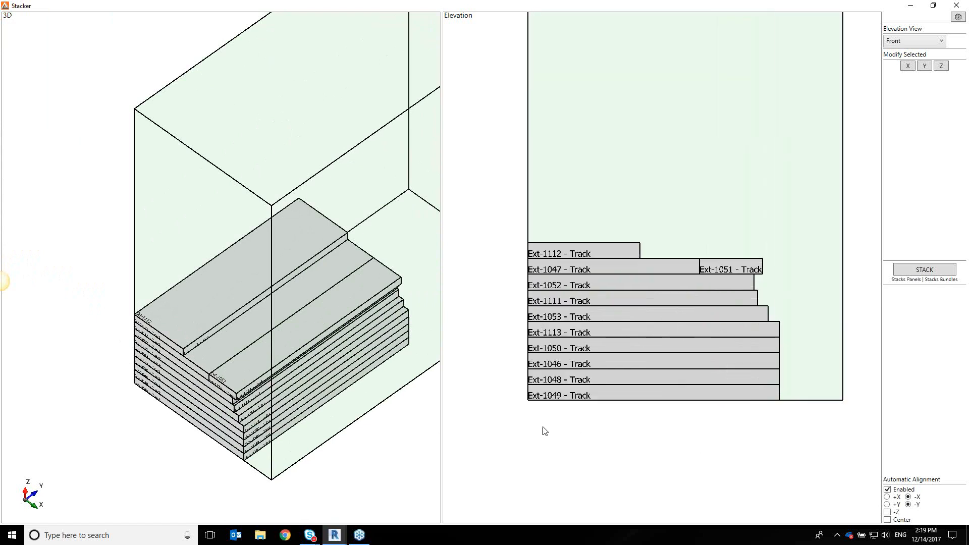
scroll(696, 328, up, 1)
scroll(537, 311, up, 2)
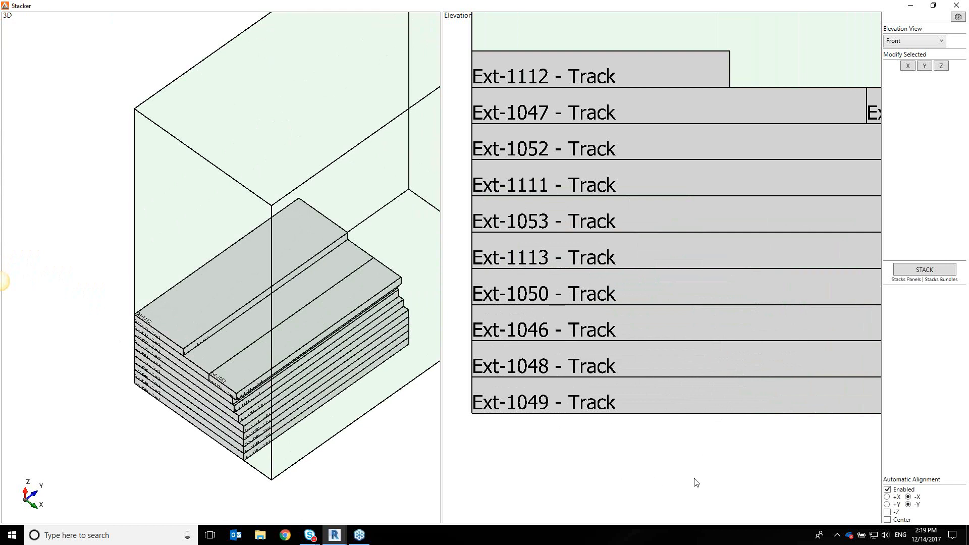
scroll(732, 489, down, 3)
scroll(745, 489, down, 1)
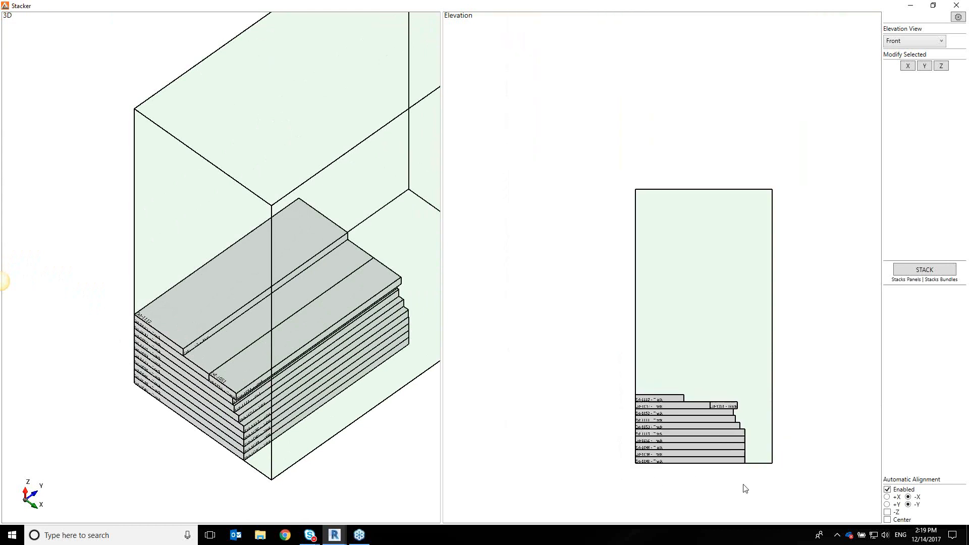
scroll(742, 489, up, 3)
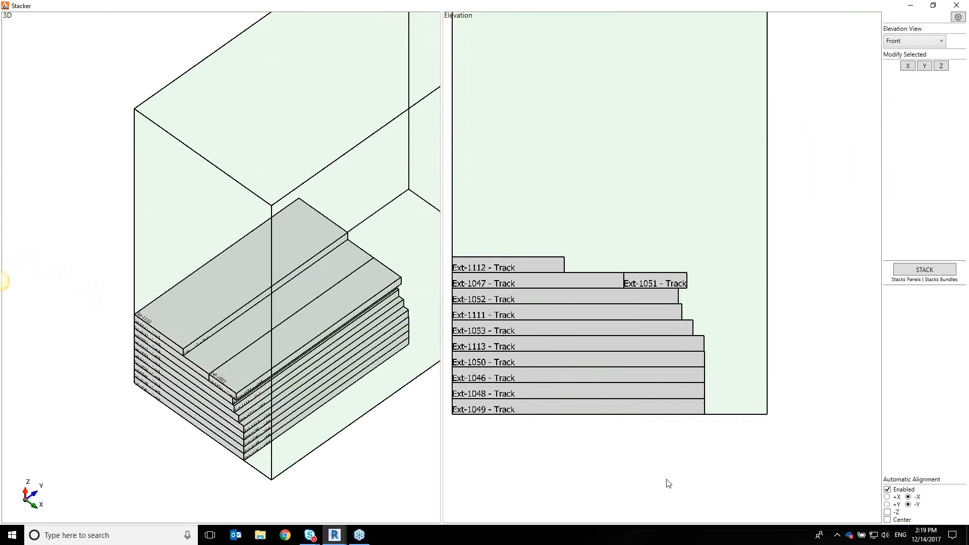
scroll(712, 469, up, 2)
middle_drag(740, 473, 735, 488)
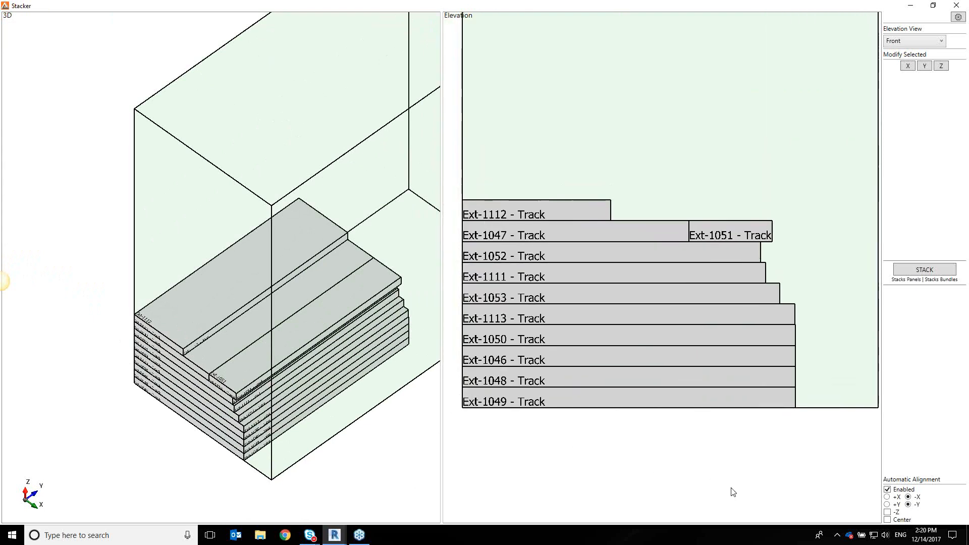
scroll(733, 491, down, 1)
scroll(727, 492, down, 1)
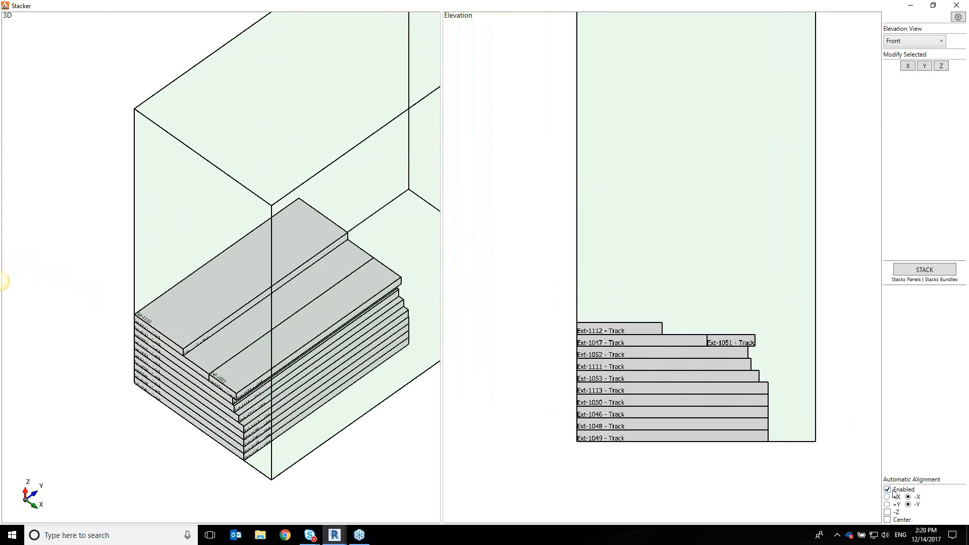
Place panel Ext-1051 beside Ext-1112 on the top row, and lift both clear of the stack with automatic alignment disabled.
drag(752, 339, 693, 331)
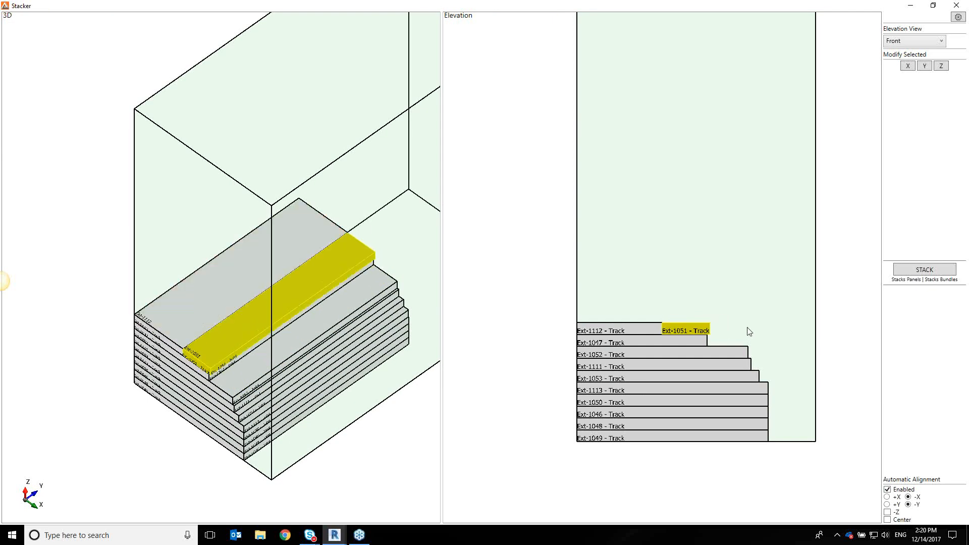
click(714, 302)
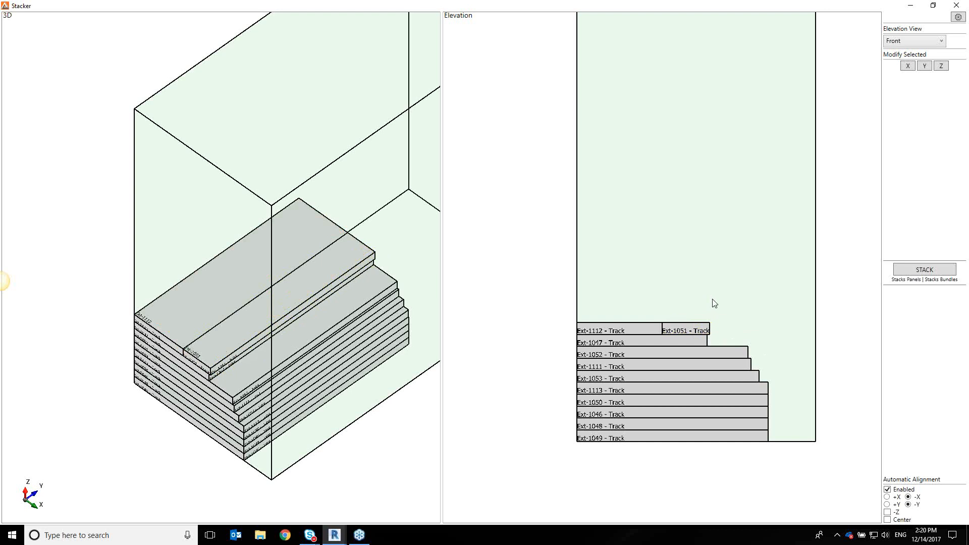
click(887, 489)
click(642, 329)
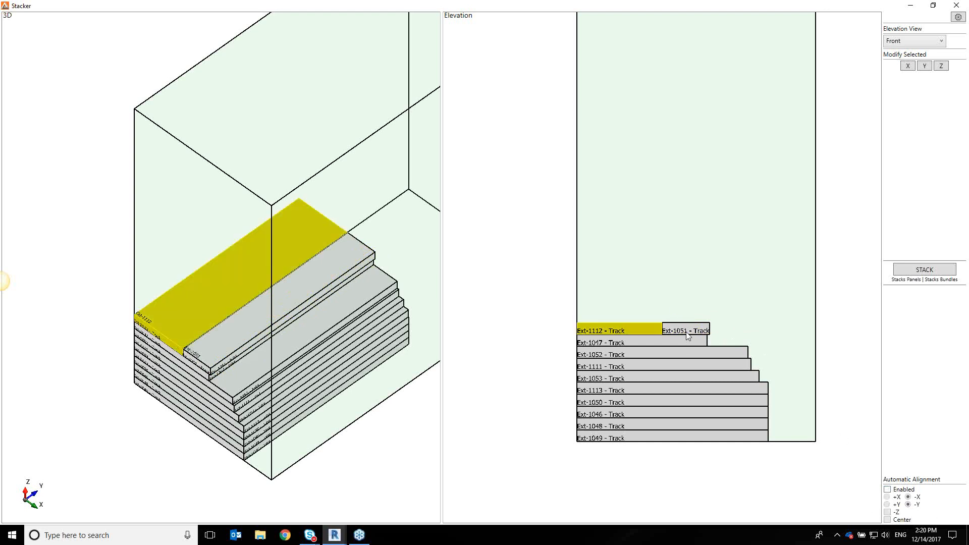
ctrl+click(685, 332)
drag(634, 330, 662, 174)
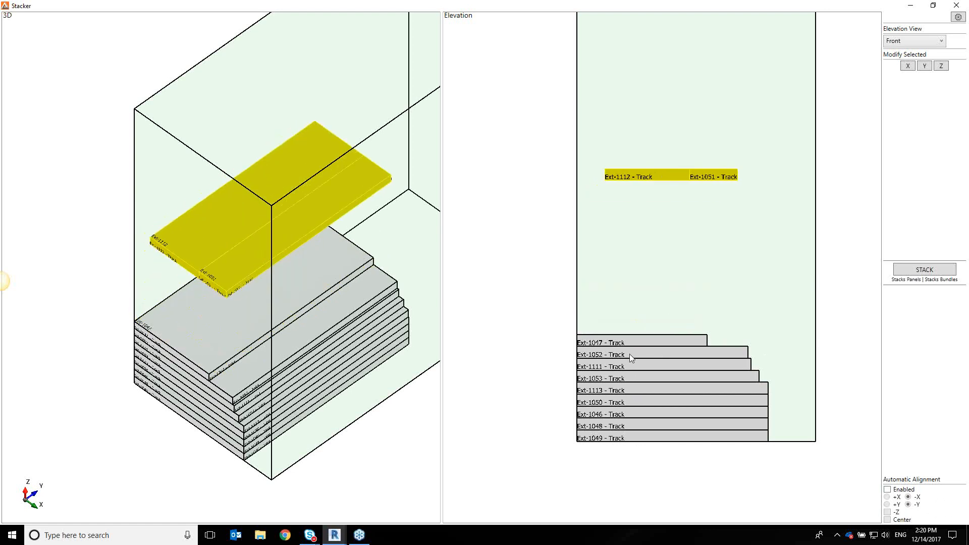
Lift panels Ext-1047, Ext-1052, Ext-1111 and Ext-1053 off the stack one by one, leaving gaps between them.
click(603, 342)
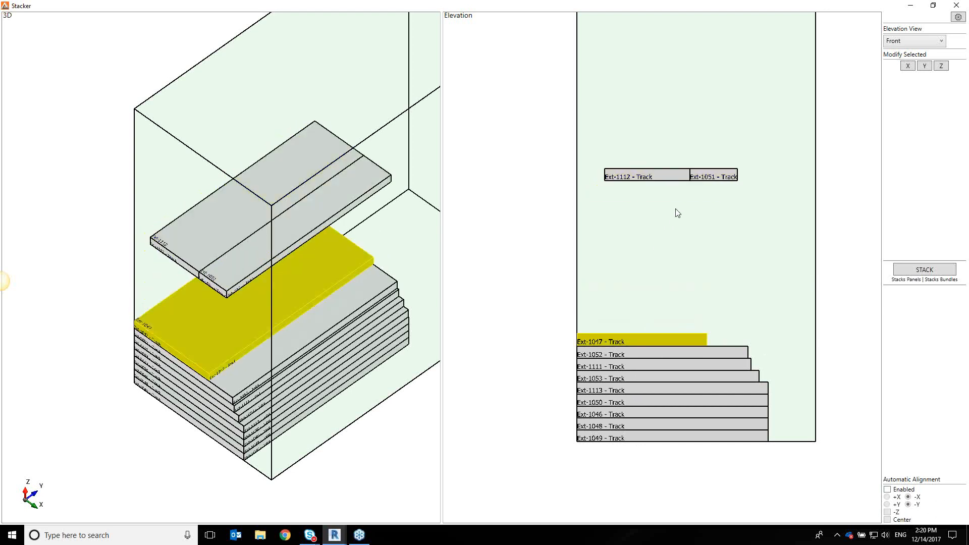
drag(677, 213, 677, 214)
click(718, 354)
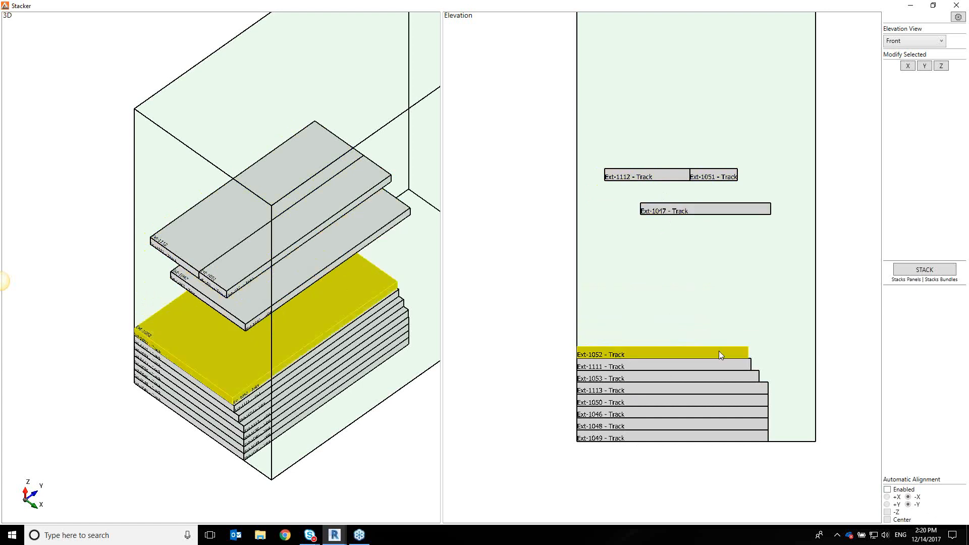
click(744, 293)
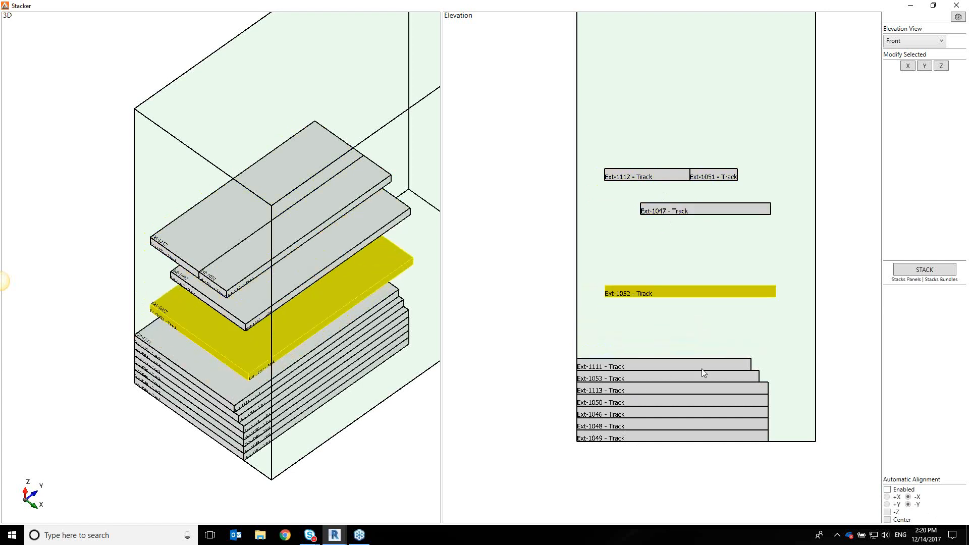
click(729, 325)
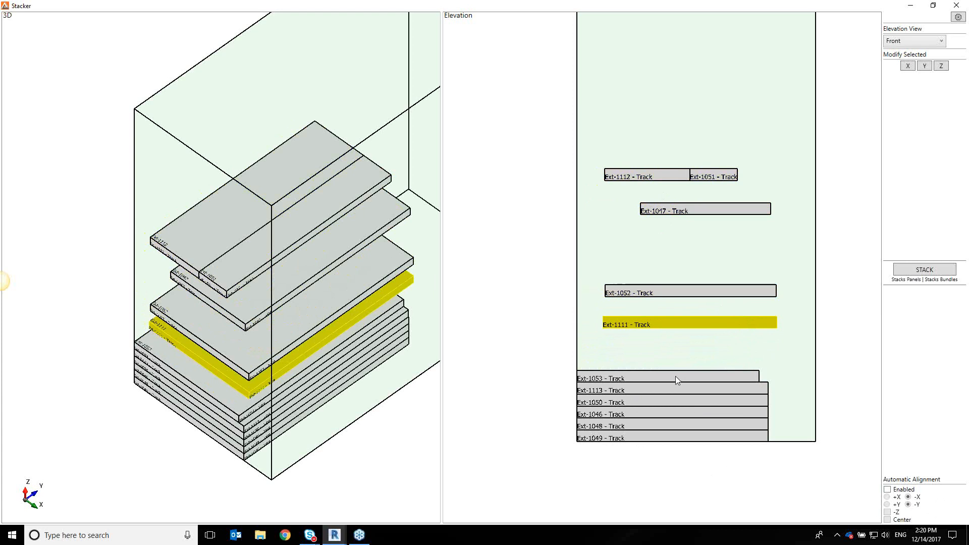
click(718, 350)
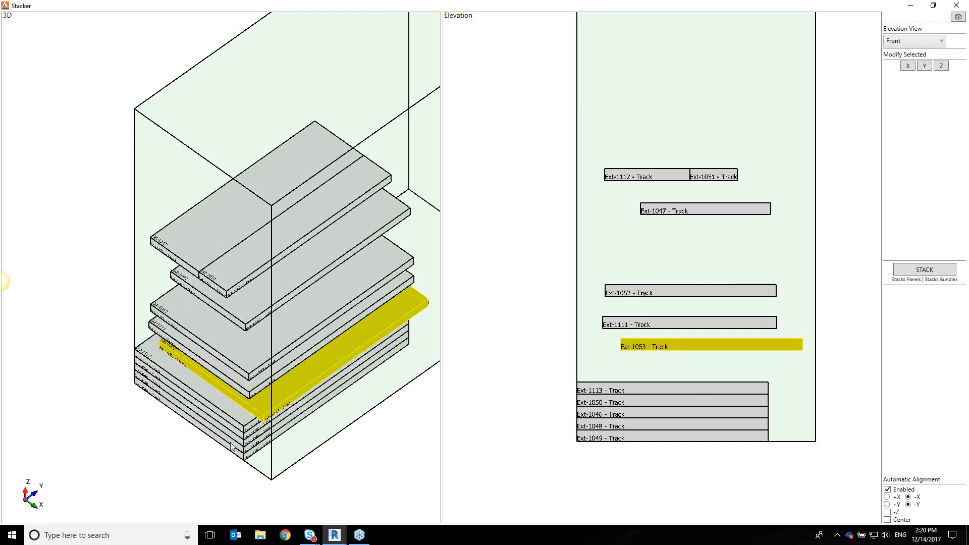
Enable automatic alignment with centering and lower panel Ext-1053 onto Ext-1113.
click(887, 520)
drag(700, 357, 682, 374)
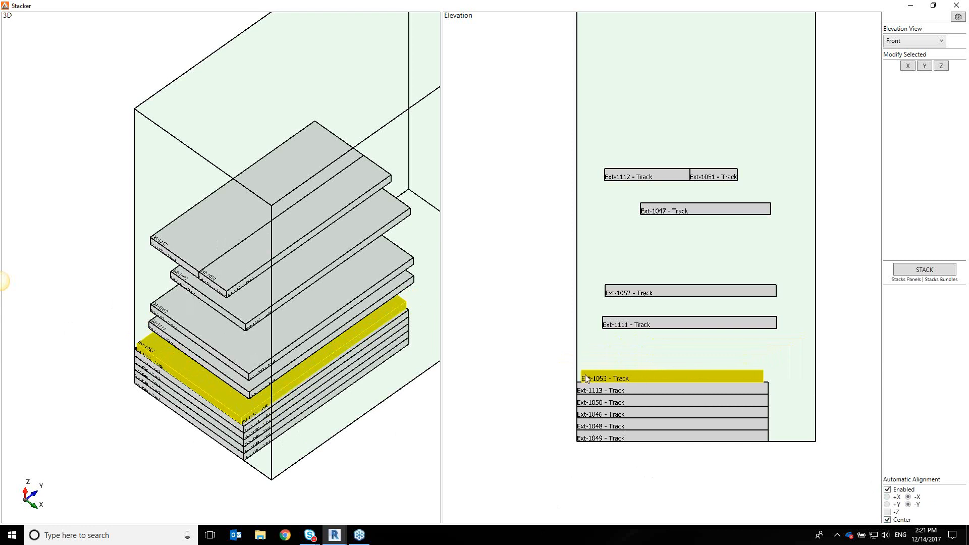
click(634, 470)
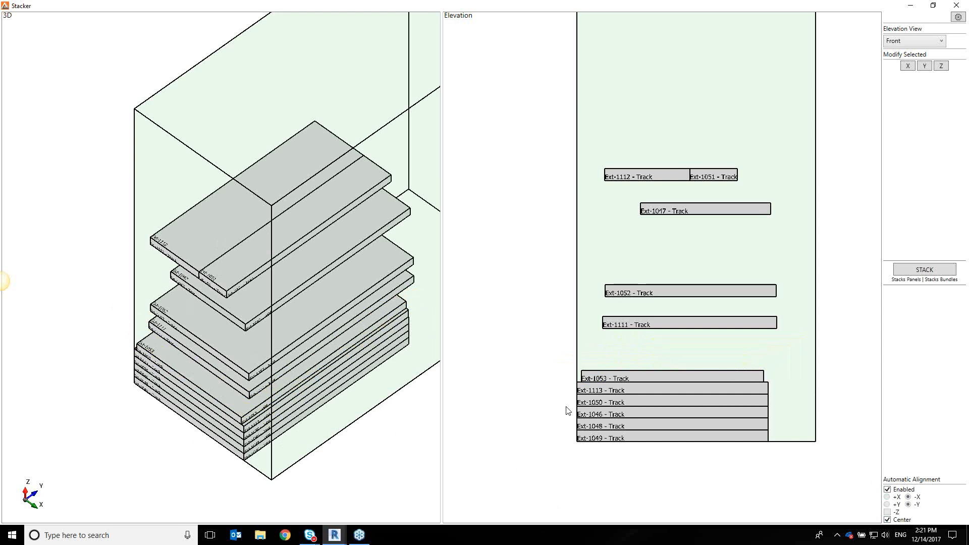
Lower panels Ext-1111 and Ext-1052 together centered onto Ext-1053, and center Ext-1047 on top of them.
click(661, 323)
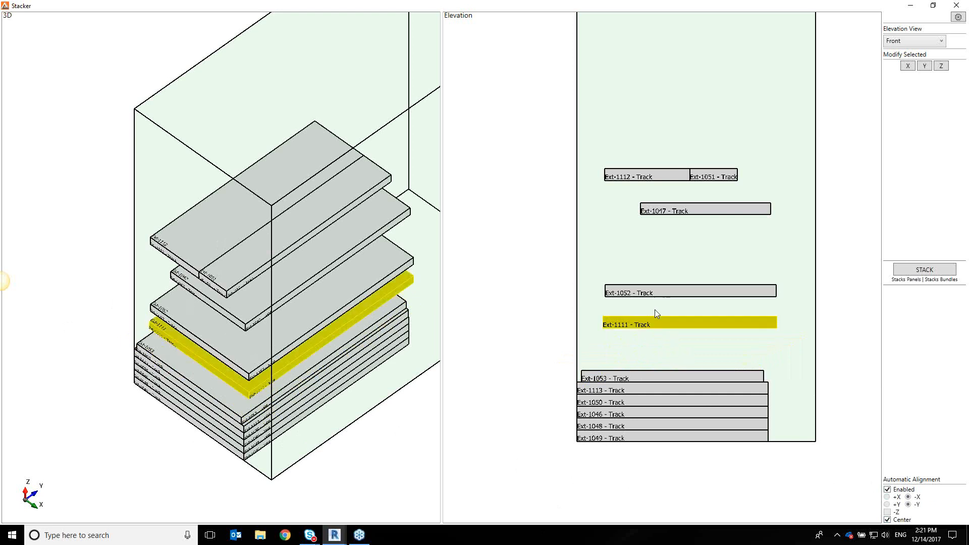
ctrl+click(655, 310)
drag(656, 325, 650, 483)
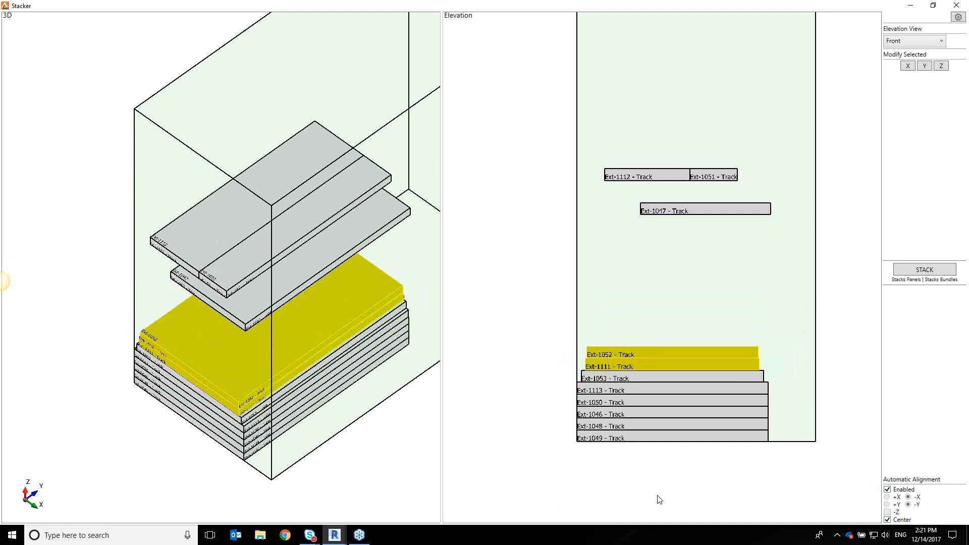
key(Escape)
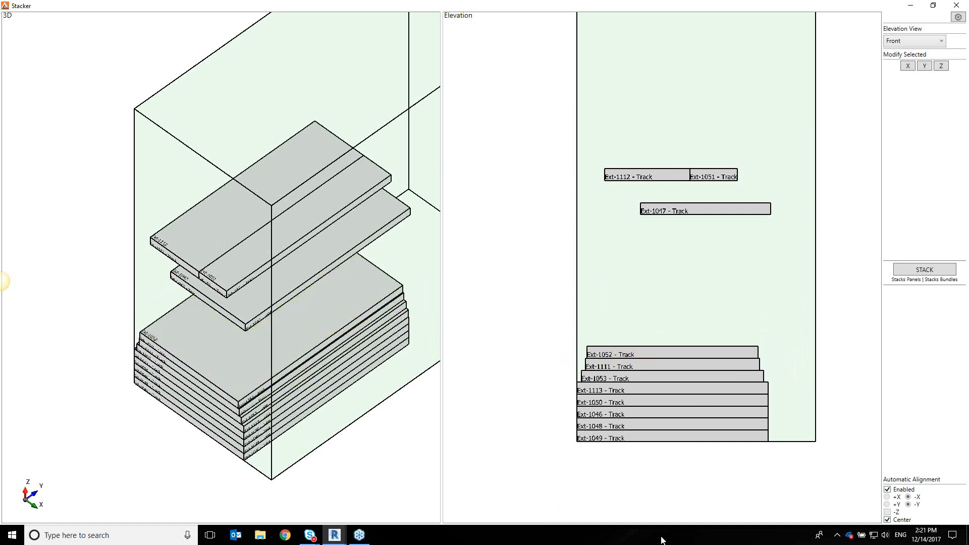
mouse_move(696, 208)
mouse_down()
mouse_move(705, 160)
mouse_move(677, 216)
mouse_up()
drag(671, 263, 659, 311)
click(675, 295)
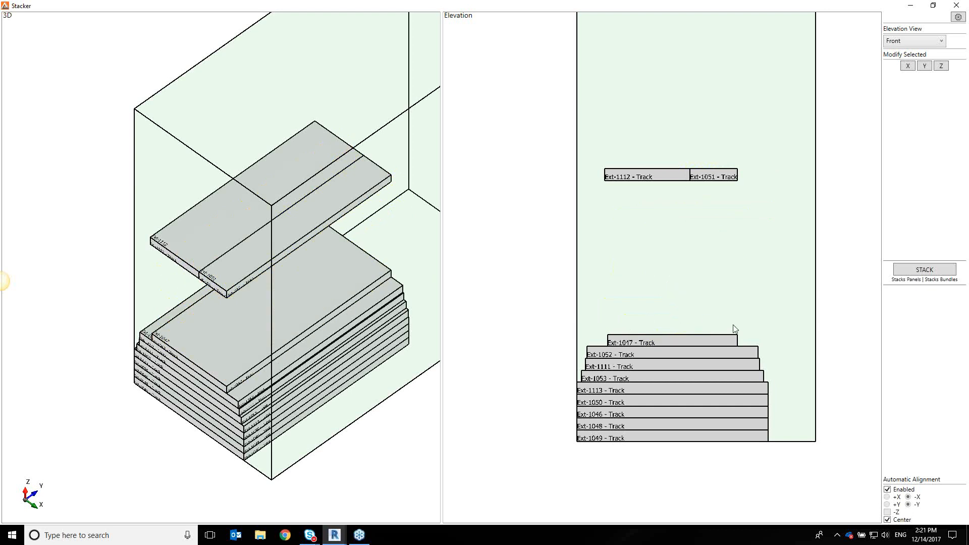
Turn off centering and place panels Ext-1112 and Ext-1051 side by side on top of Ext-1047.
click(887, 520)
drag(648, 175, 640, 327)
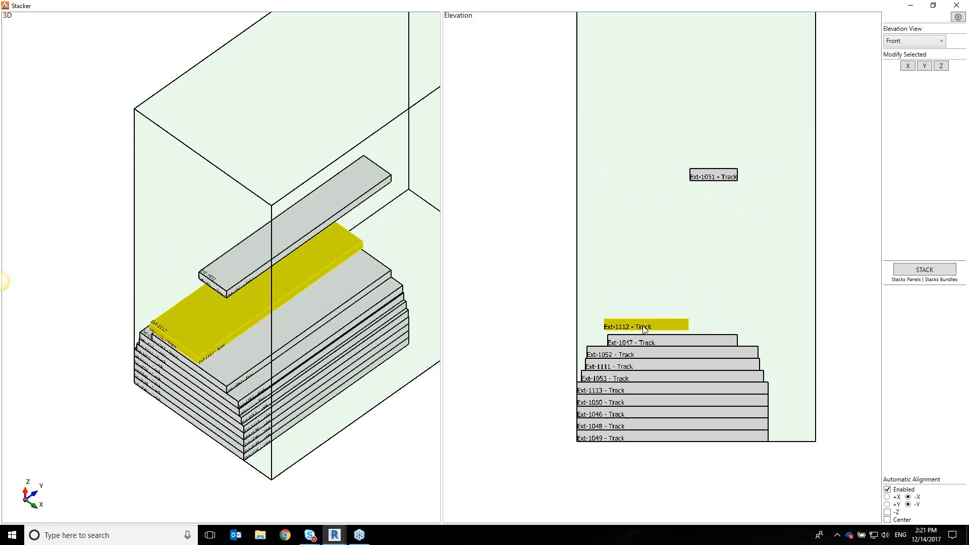
drag(722, 176, 726, 328)
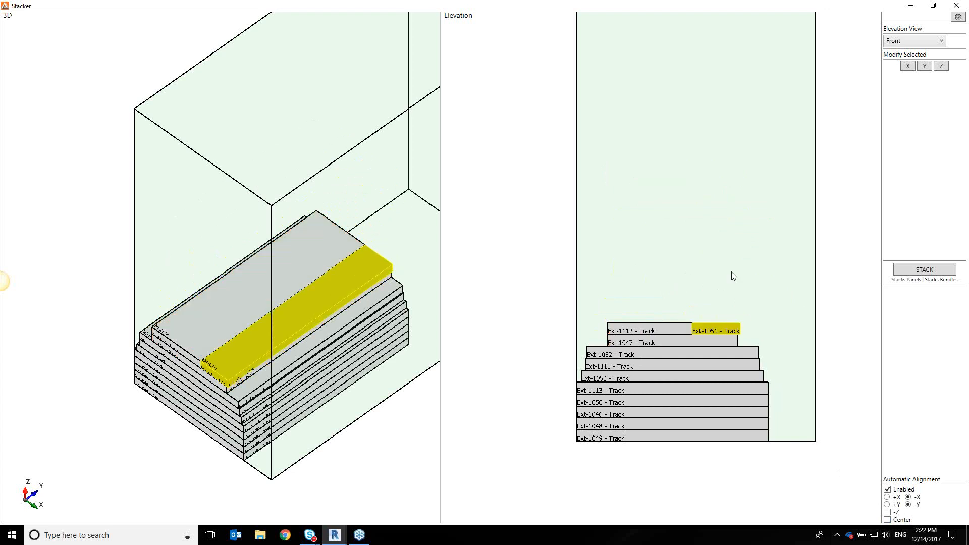
click(748, 343)
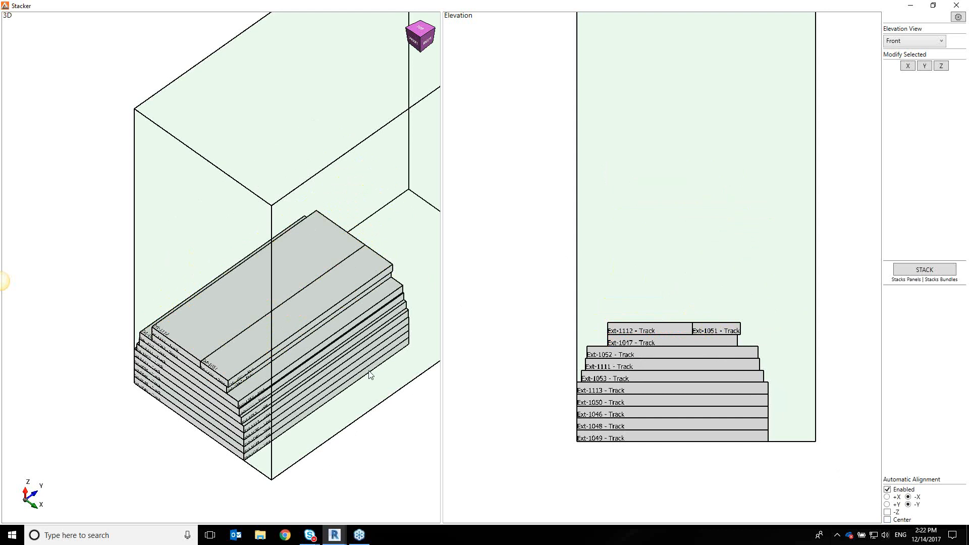
click(731, 333)
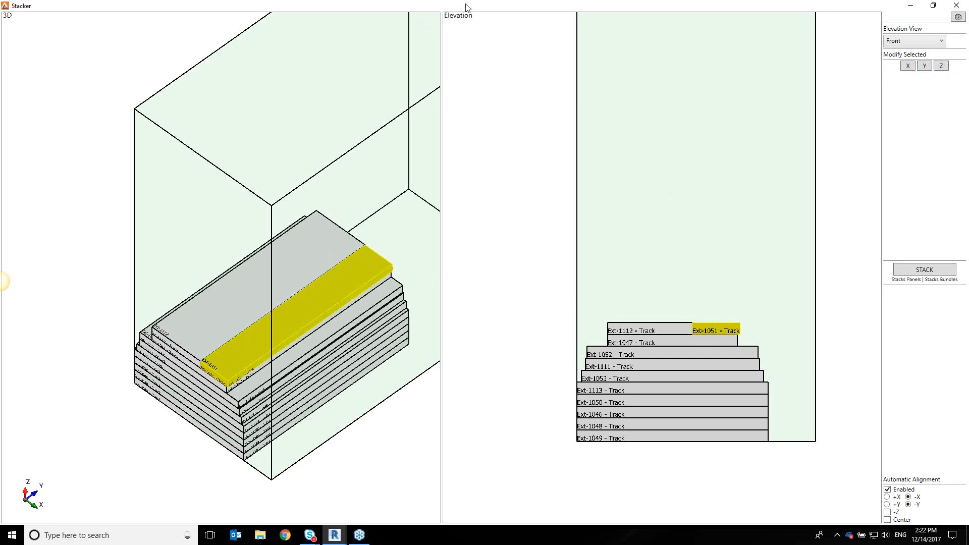
Restore the smaller Stacker window and assign B100's constraints from its overall size: 8' 0" length, 12' 0" width and 5' 0" height.
drag(478, 11, 311, 333)
click(107, 211)
click(129, 218)
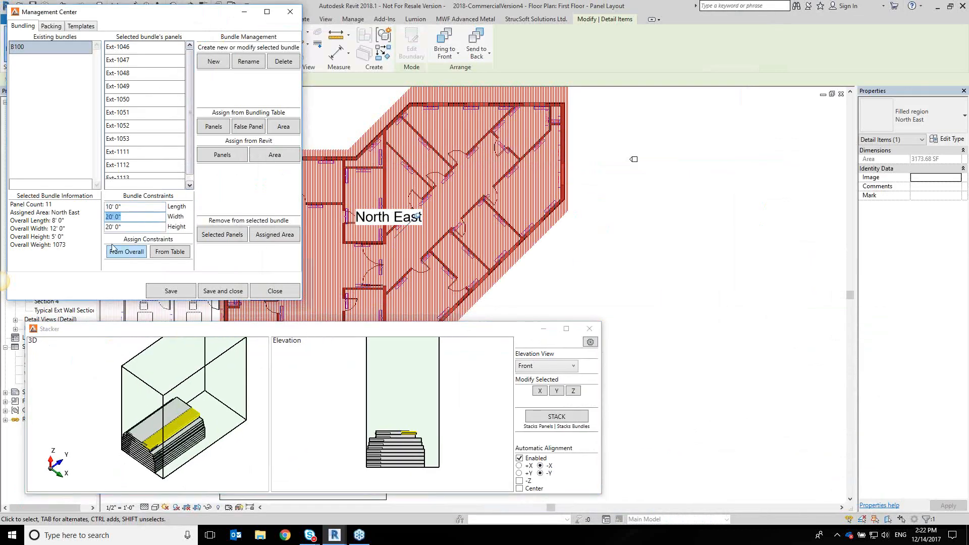
click(125, 227)
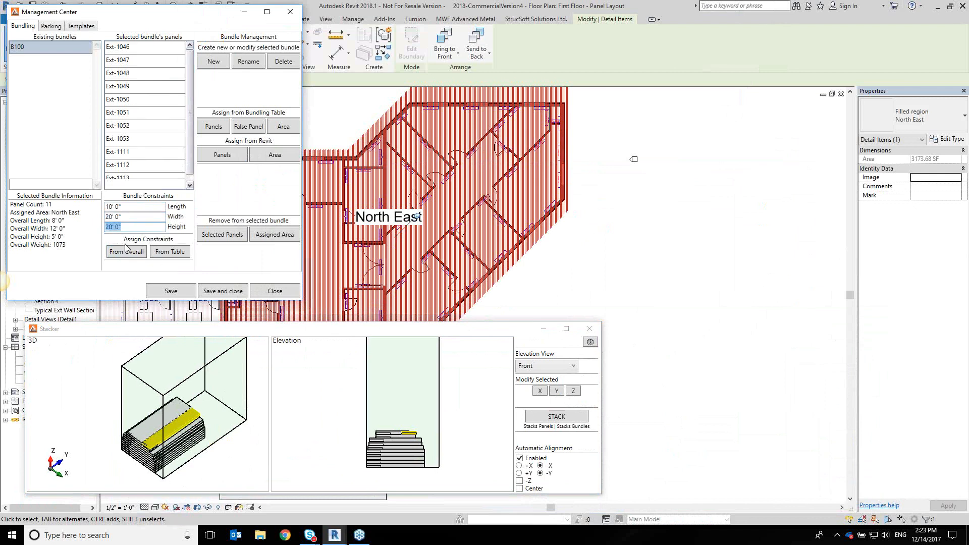
click(116, 260)
click(115, 256)
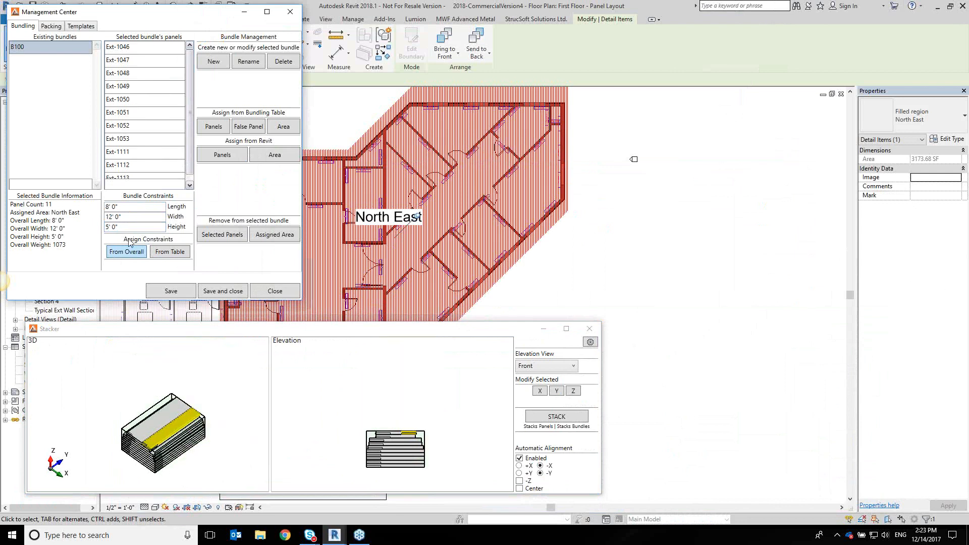
click(342, 399)
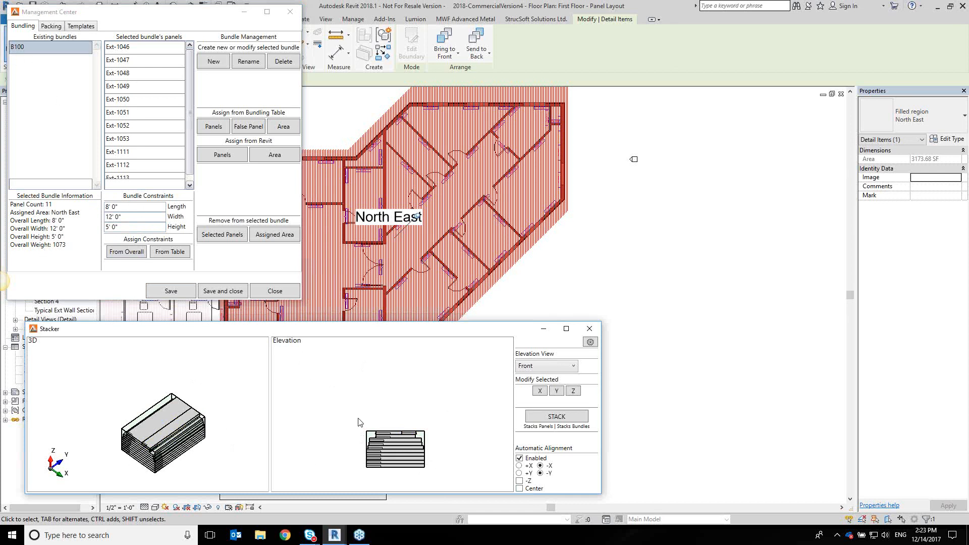
Save the current bundling status and select bundle B100's generic model in the North East area of the plan.
click(172, 292)
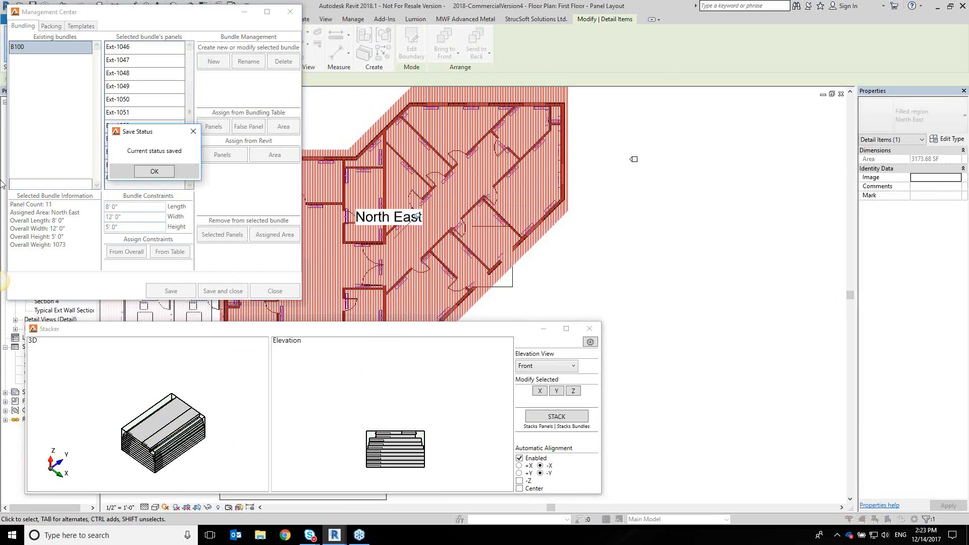
click(153, 172)
click(512, 268)
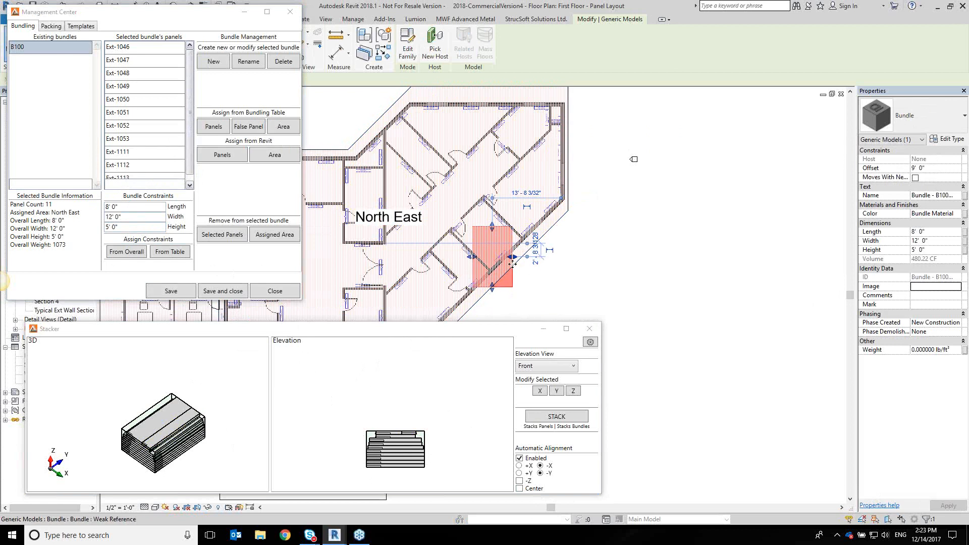
middle_drag(633, 281, 707, 263)
middle_drag(607, 254, 618, 211)
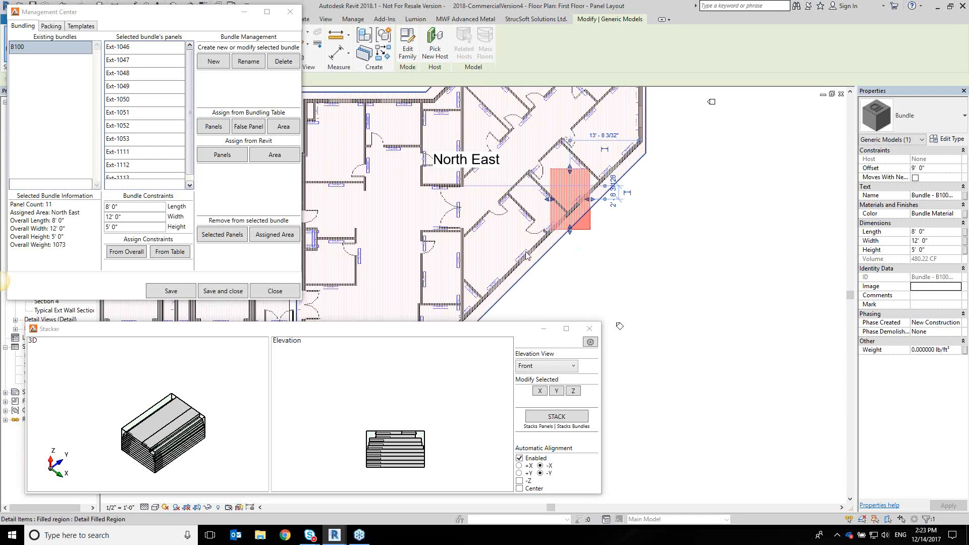
middle_drag(639, 186, 635, 243)
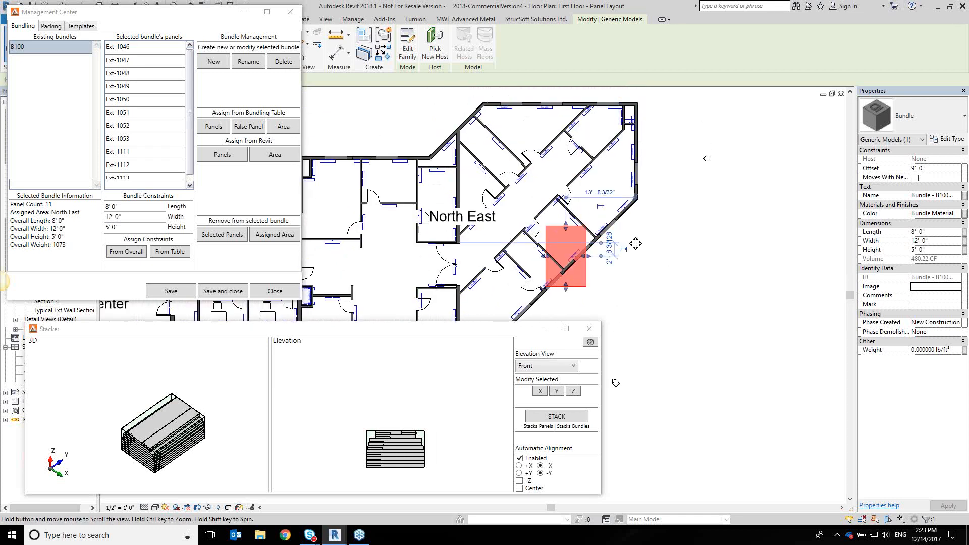
Deselect bundle B100's model in the plan and bring the Management Center and Bundling Table windows back into view.
click(698, 313)
scroll(678, 346, down, 2)
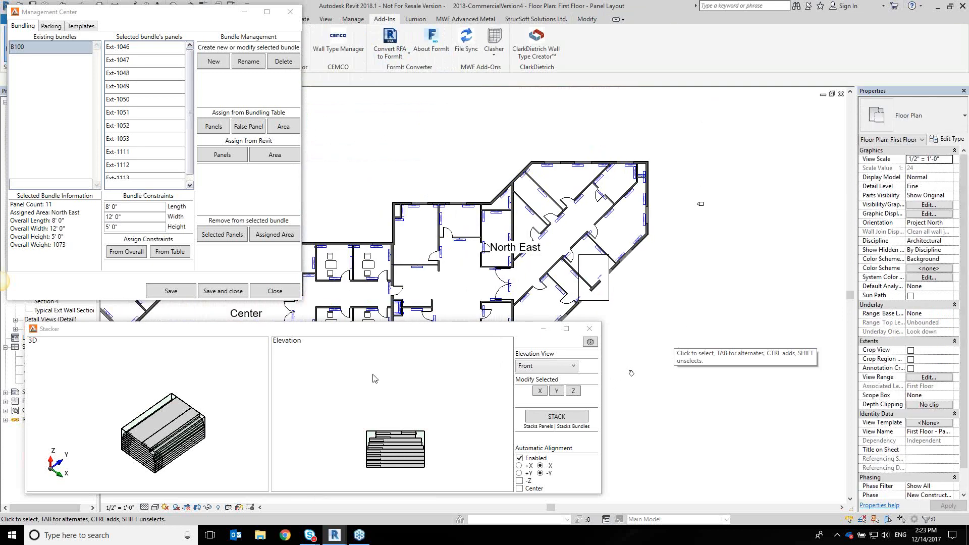
scroll(589, 266, up, 2)
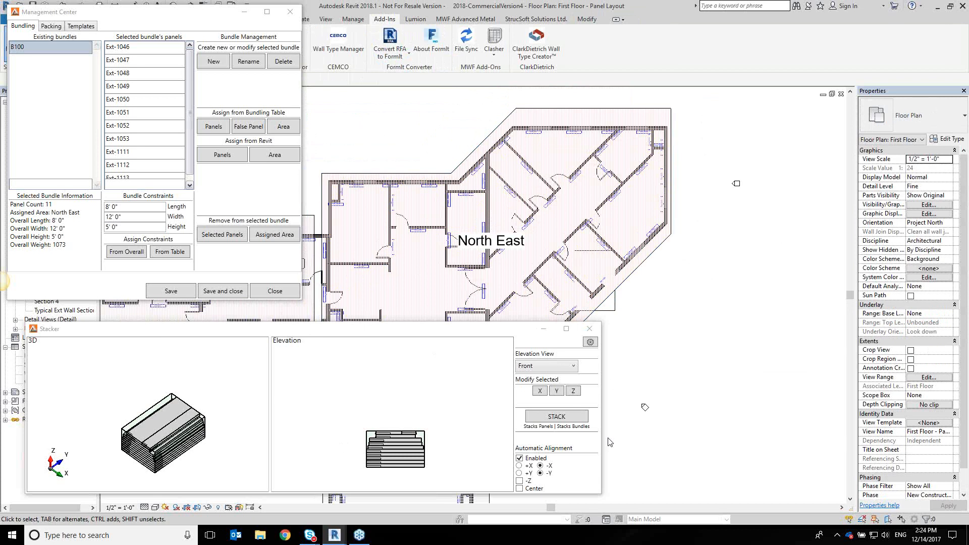
mouse_move(334, 534)
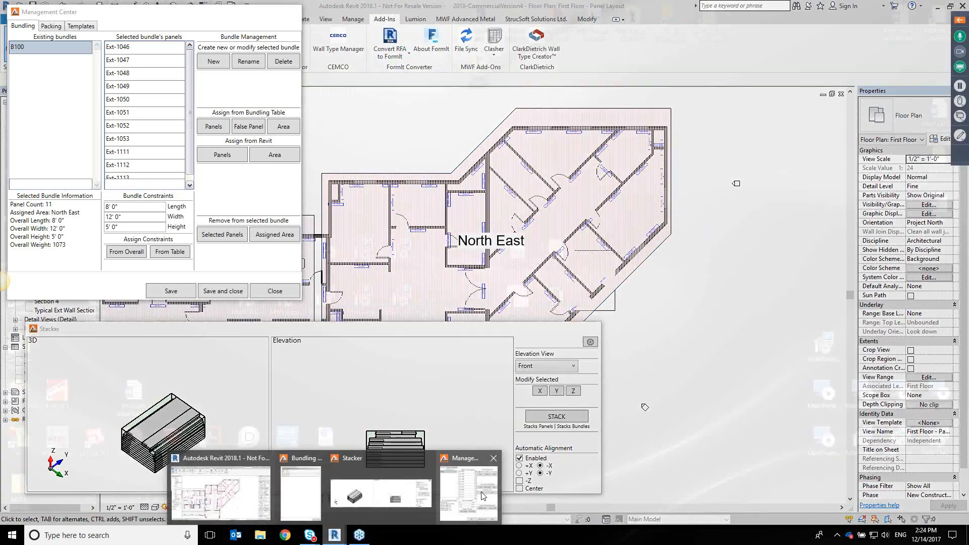
click(482, 496)
click(313, 536)
mouse_move(335, 535)
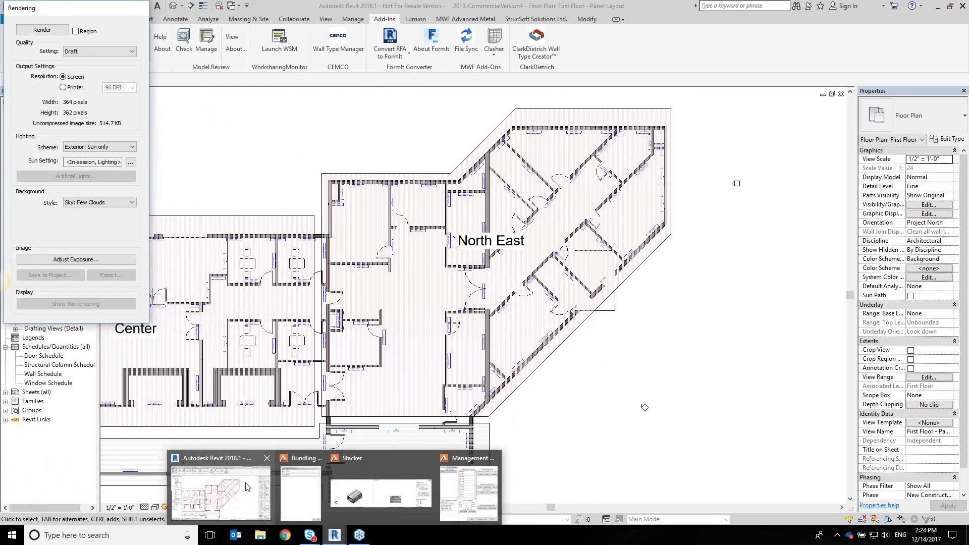
click(288, 485)
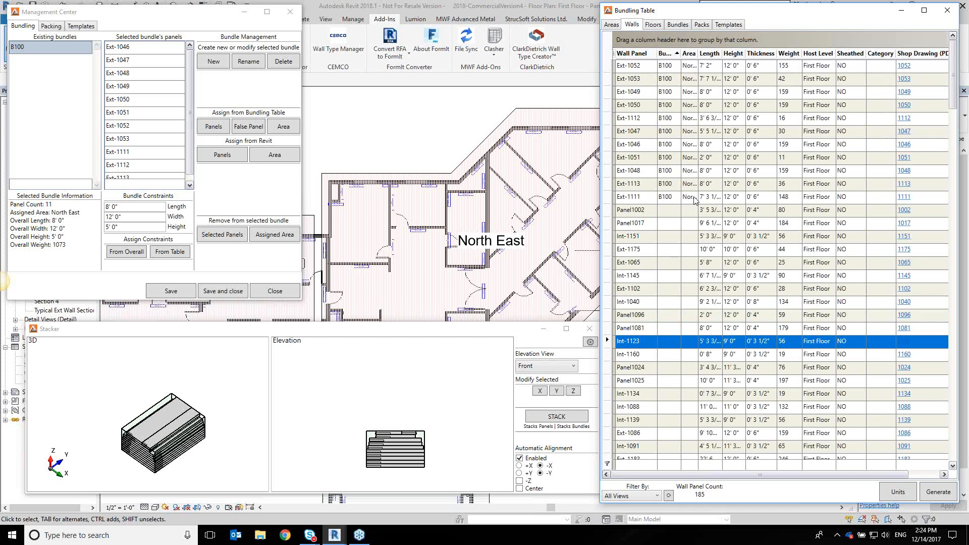
Select Panel1002, Panel1096, Ext-1102 and Ext-1175 together in the Bundling Table's wall list.
click(638, 211)
ctrl+click(640, 315)
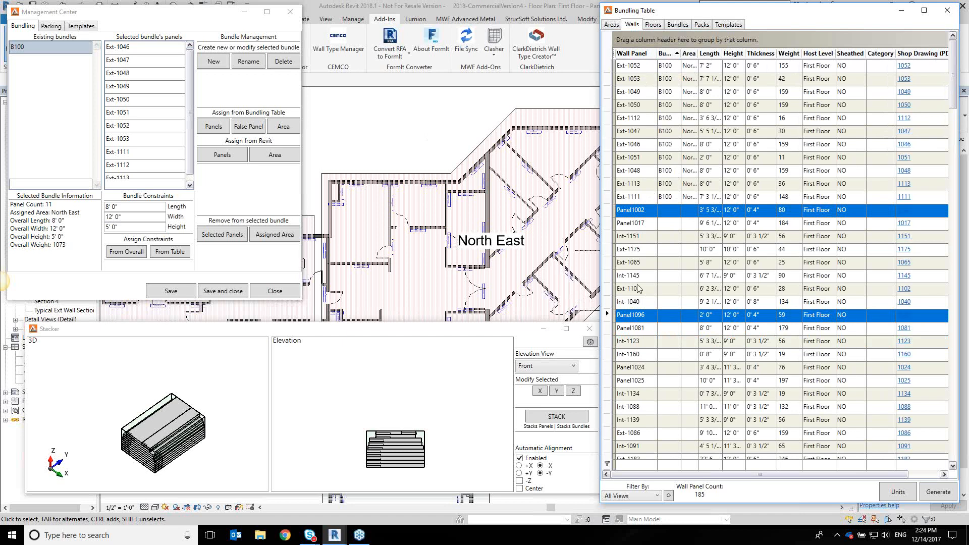
ctrl+click(639, 290)
ctrl+click(640, 256)
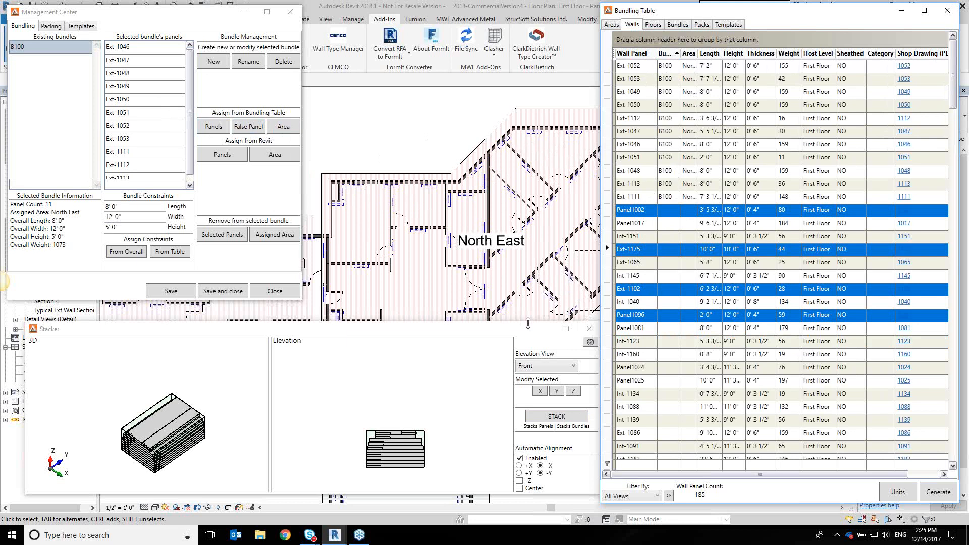
click(393, 150)
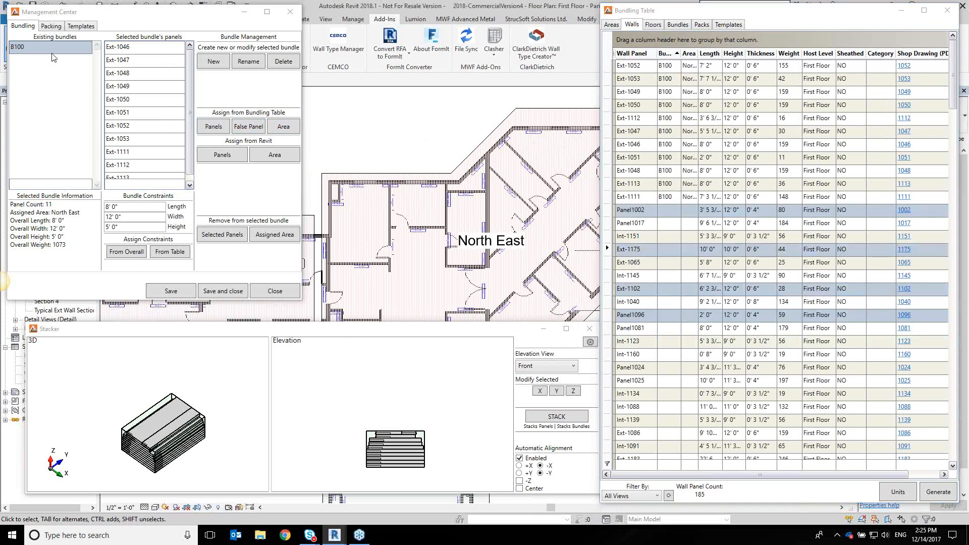
Create a new bundle named B101 and set its length, width and height constraints to 20' 0" each.
click(214, 61)
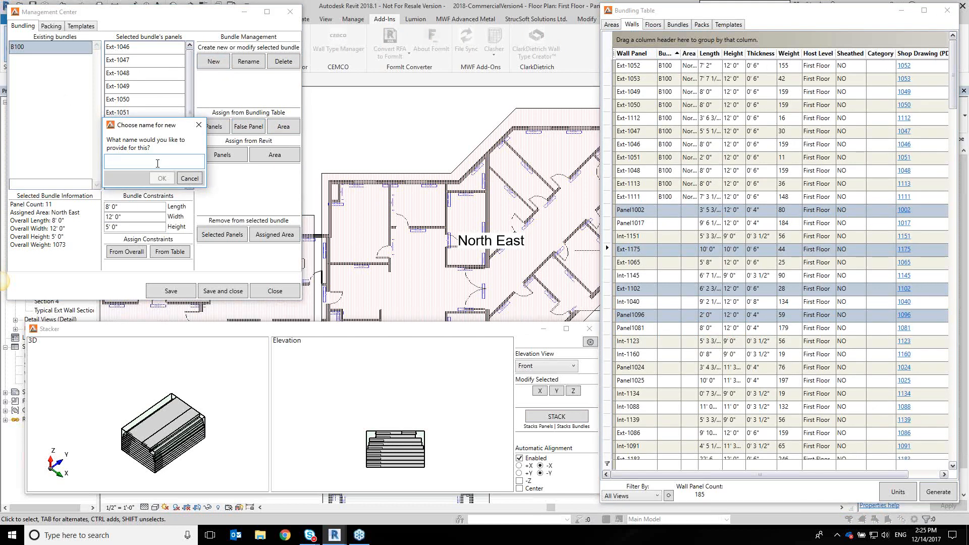
text(B101)
click(162, 178)
click(146, 210)
text(20)
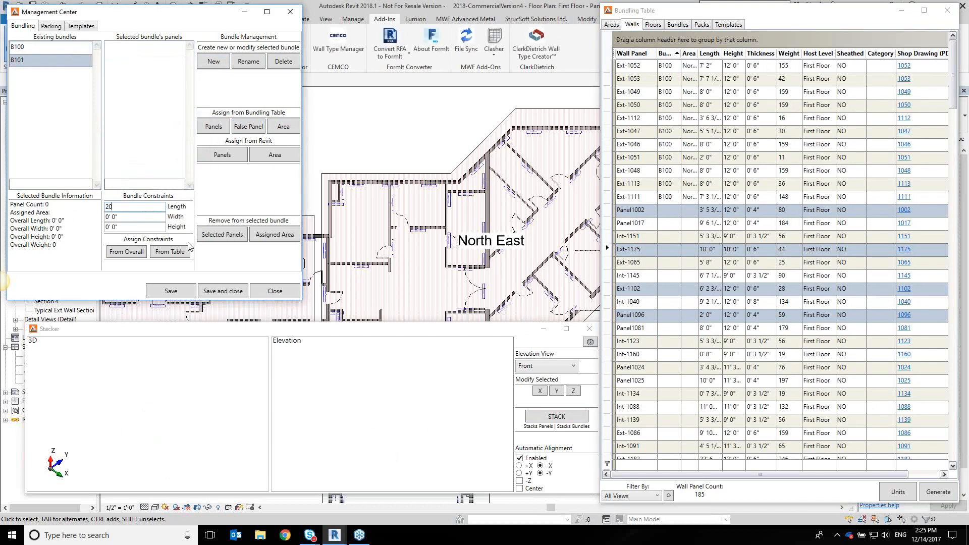
key(Tab)
text(20)
key(Tab)
text(20)
click(142, 221)
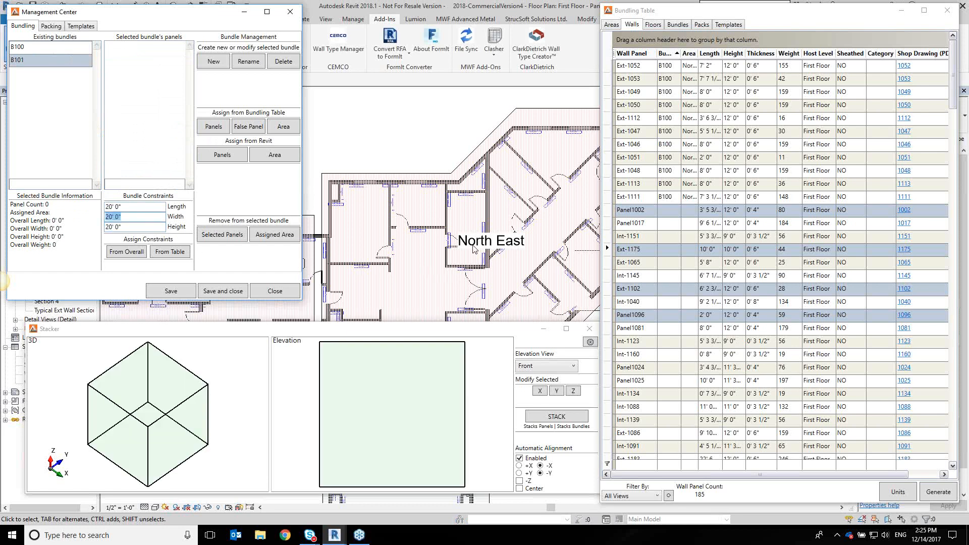
Assign the North East filled region from the plan as bundle B101's area.
click(381, 207)
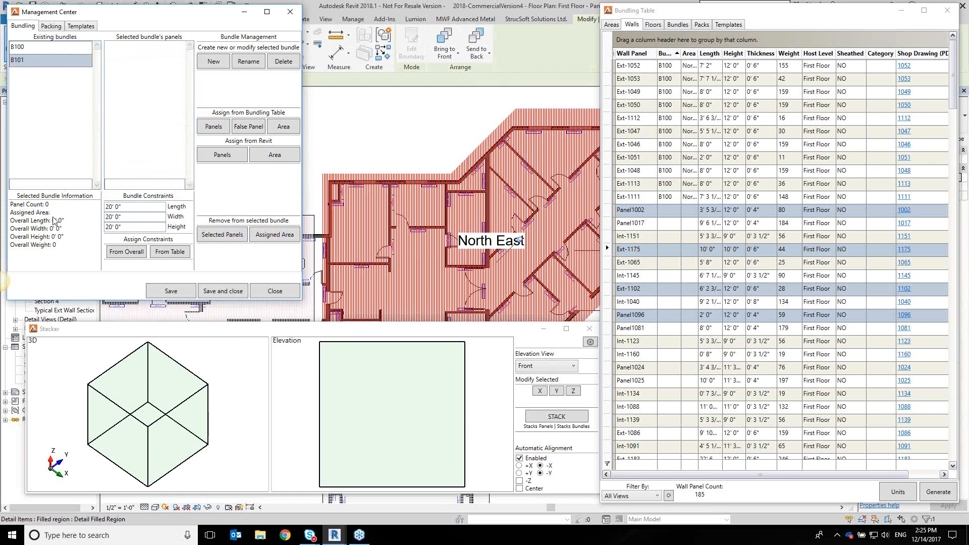
middle_drag(386, 159, 396, 182)
middle_drag(410, 142, 346, 126)
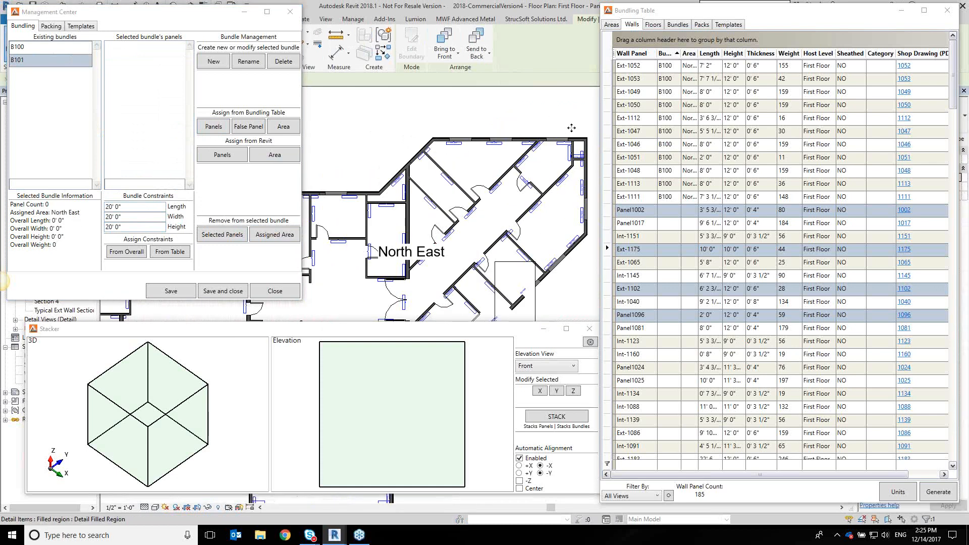
Select the exterior wall panels along the North East area's northern edge in the plan and assign them to bundle B101.
scroll(550, 126, up, 1)
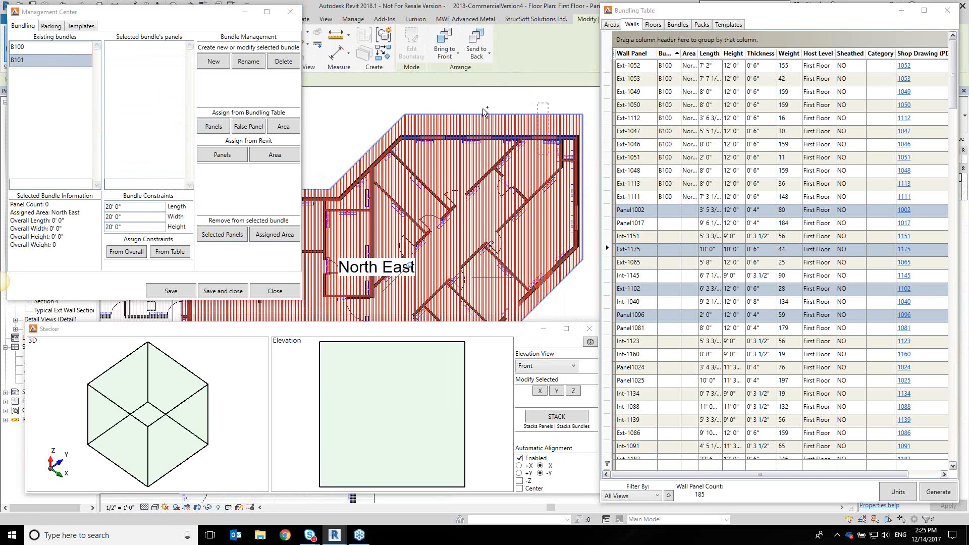
click(433, 145)
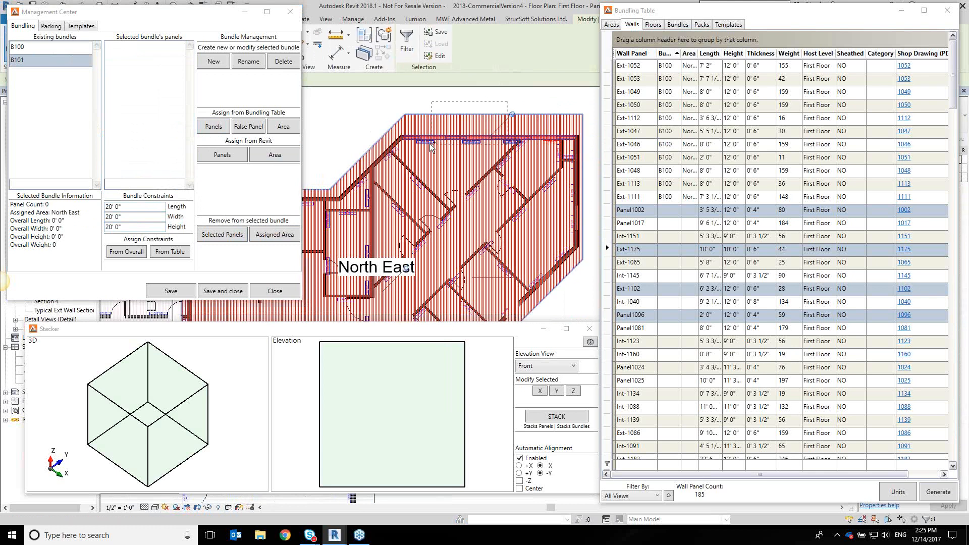
scroll(451, 149, up, 2)
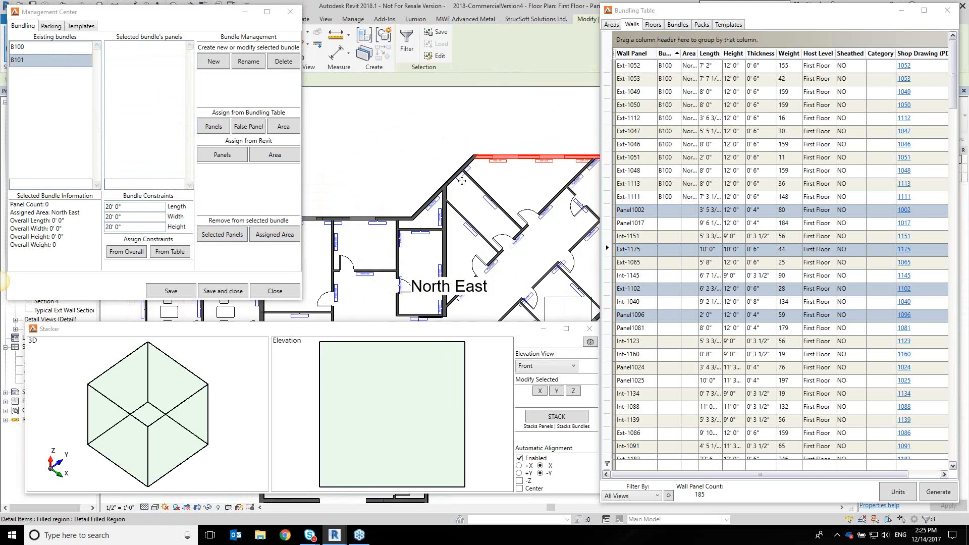
middle_drag(462, 181, 469, 182)
ctrl+drag(466, 126, 450, 187)
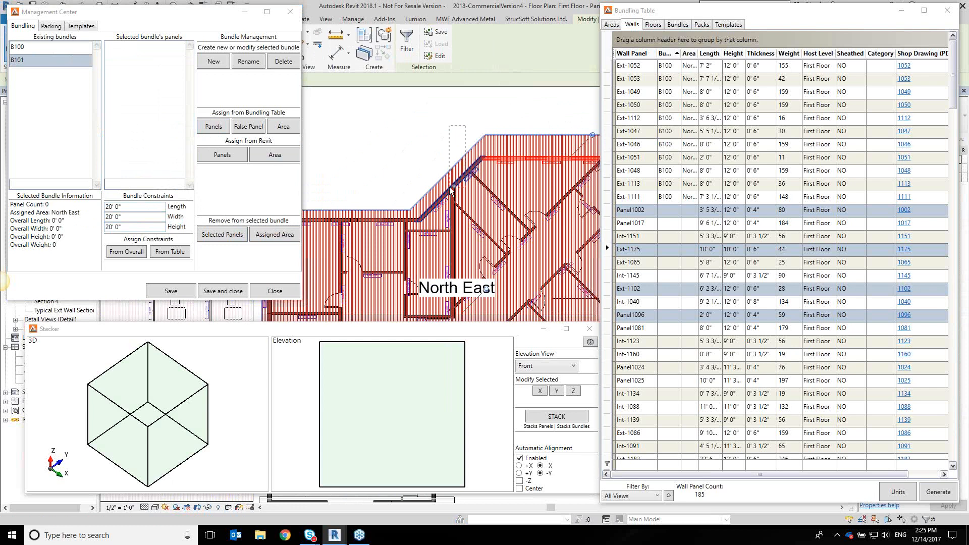
ctrl+drag(435, 146, 422, 202)
ctrl+drag(393, 172, 373, 226)
middle_drag(374, 165, 528, 177)
ctrl+drag(541, 186, 461, 234)
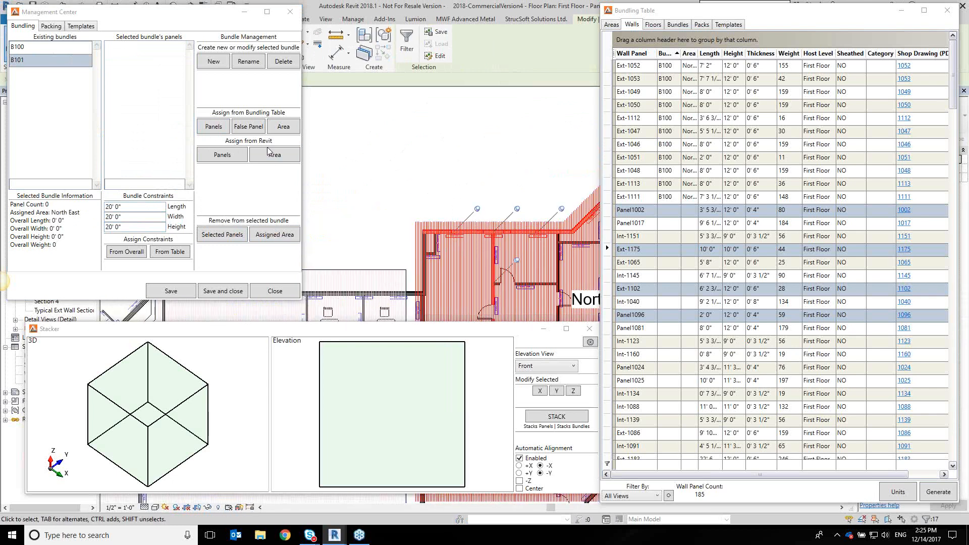
click(230, 155)
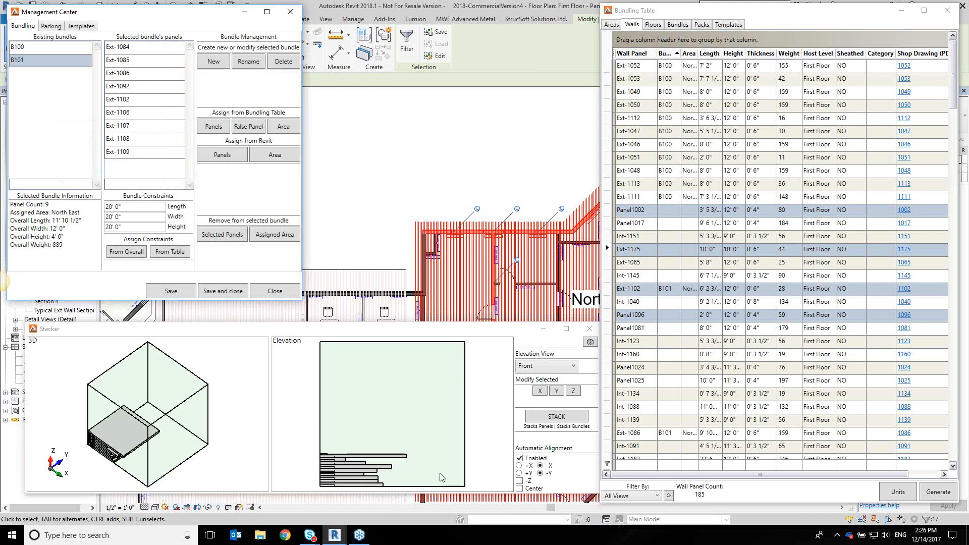
Set B101's length constraint to 12' 0" and stack its panels automatically.
triple_click(153, 209)
text(12)
key(Tab)
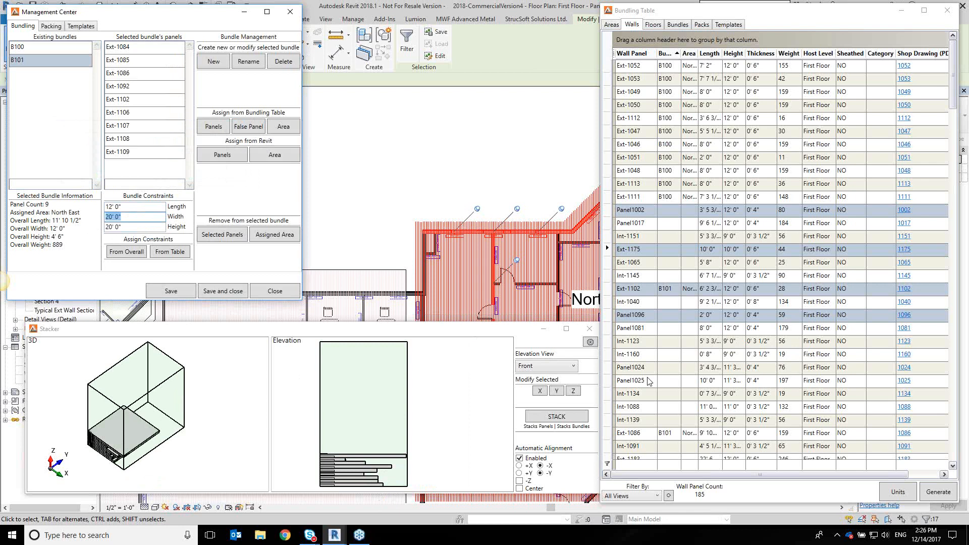
click(556, 417)
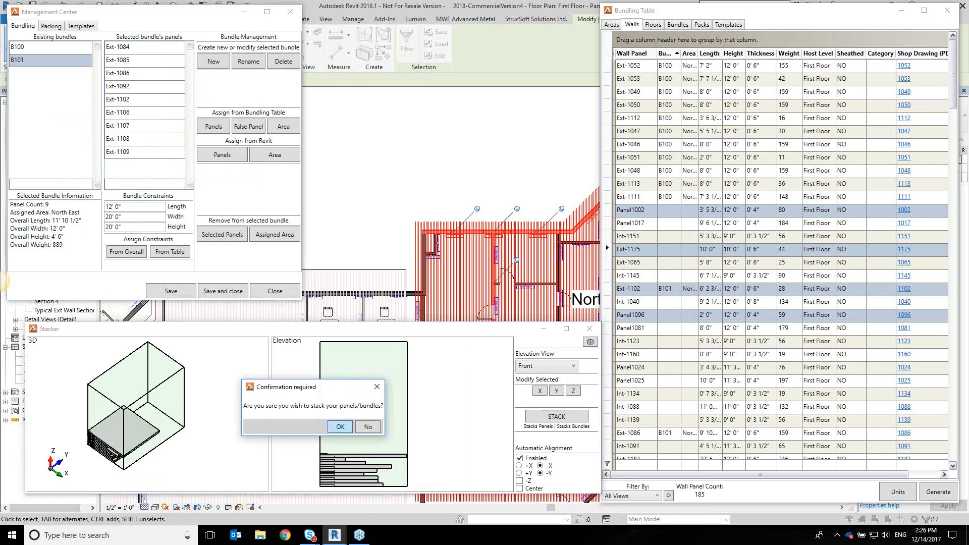
click(341, 430)
Take Ext-1084 off the top of the stack, rotate it upright about Y, and stand it at the bundle's +X end using +X alignment.
scroll(353, 486, up, 4)
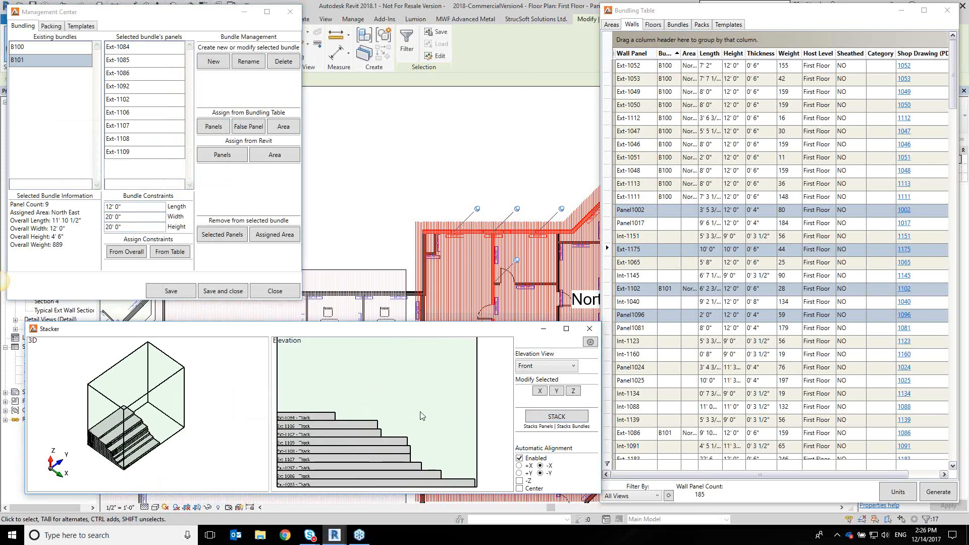
click(309, 417)
drag(370, 417, 467, 443)
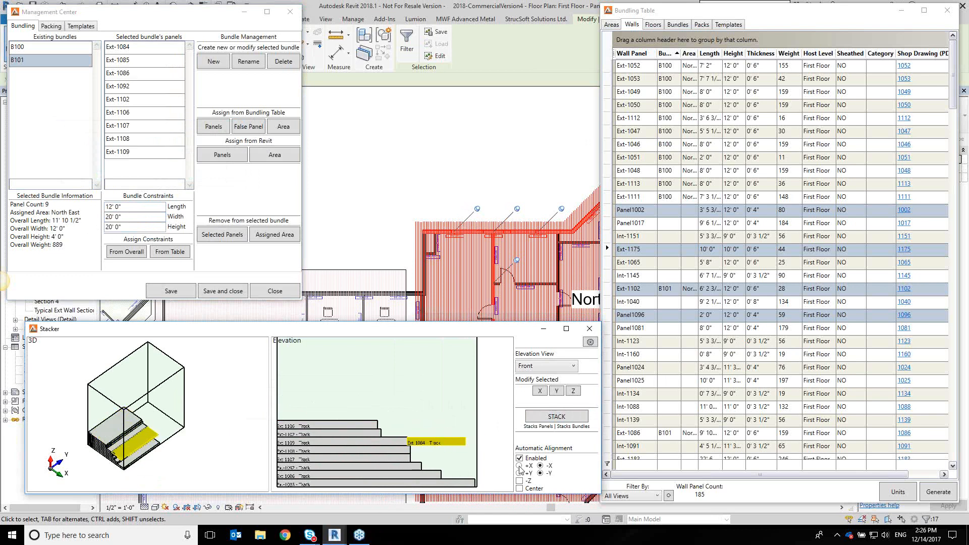
click(556, 391)
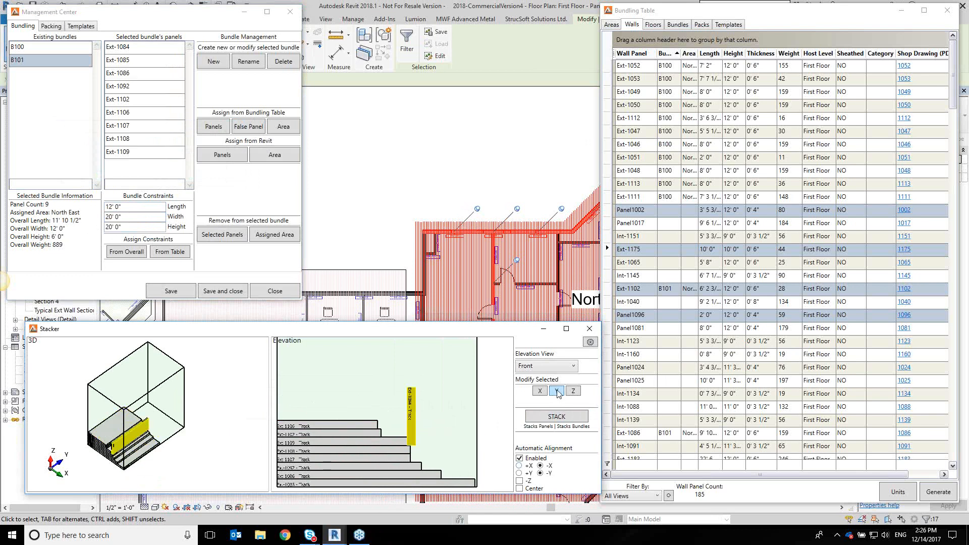
drag(410, 429, 470, 458)
click(519, 467)
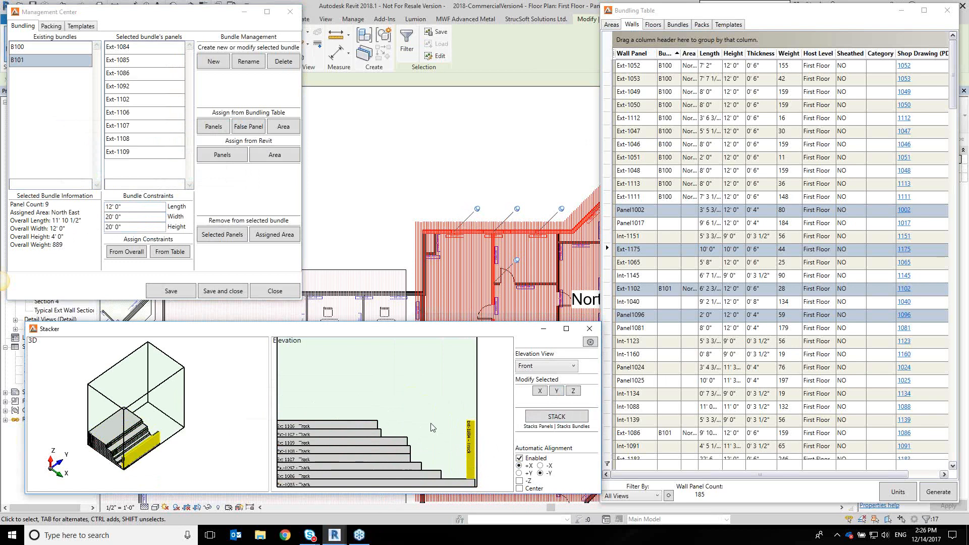
Shift Ext-1106 on top of the stack, turn on centering, and center Ext-1086 and Ext-1108 above the bottom panel Ext-1085.
click(374, 418)
drag(315, 425, 331, 444)
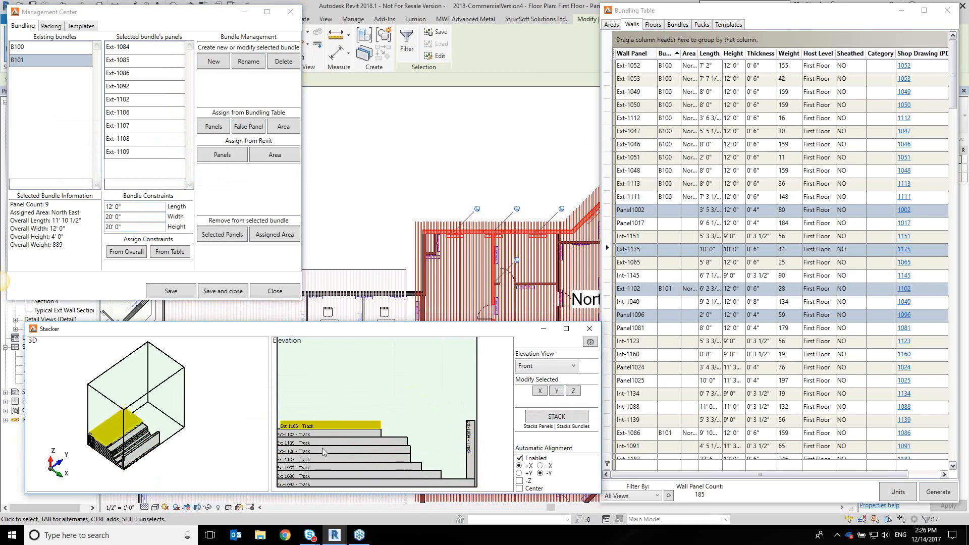
click(520, 489)
click(425, 479)
click(399, 463)
click(397, 460)
click(398, 447)
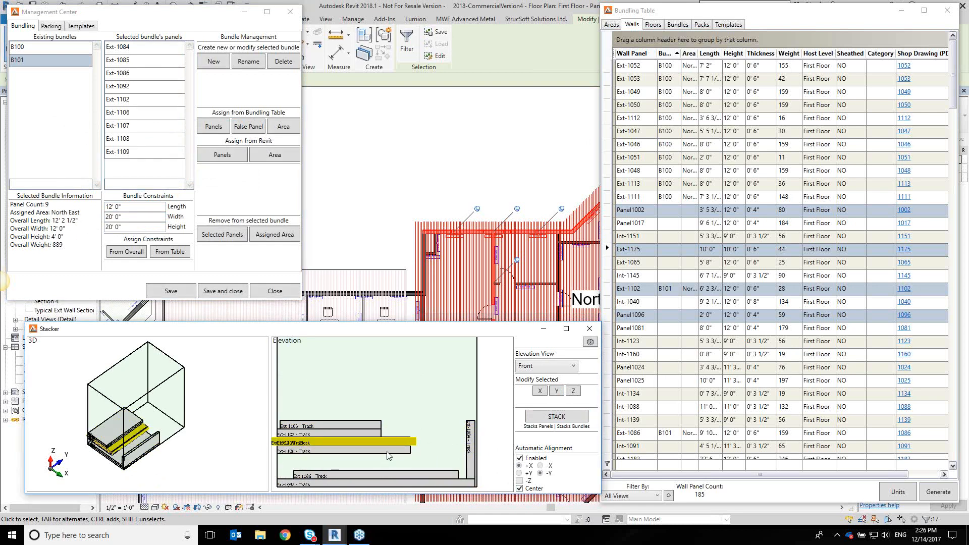
click(403, 456)
Restack Ext-1092, Ext-1107, Ext-1109, Ext-1106 and Ext-1102 centered above Ext-1108.
click(411, 443)
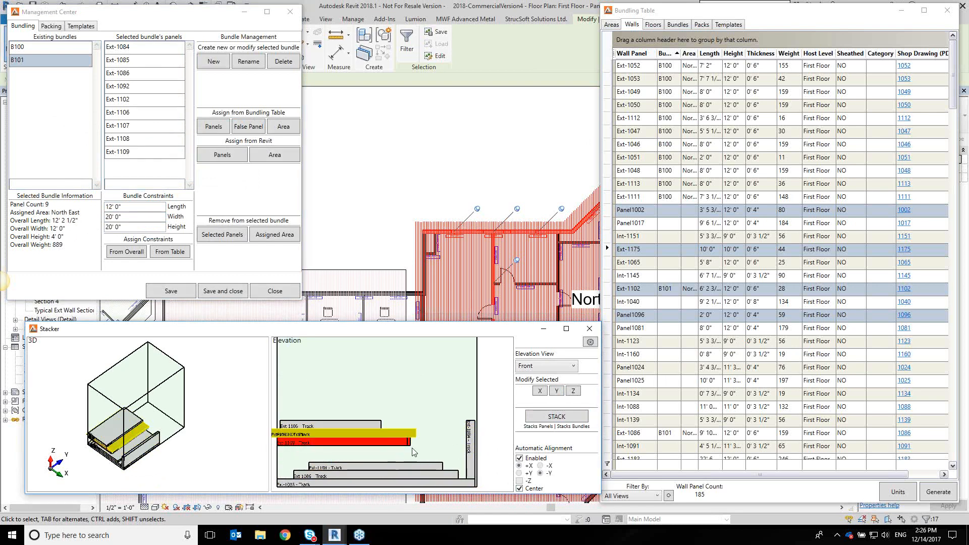
drag(400, 431, 422, 439)
drag(325, 434, 355, 466)
ctrl+click(343, 427)
click(352, 407)
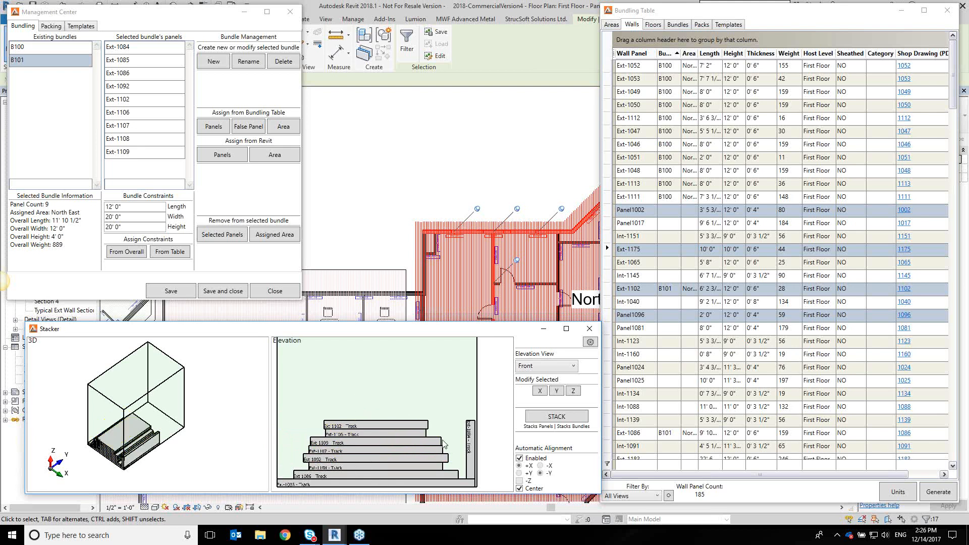
Move Ext-1084 into the middle of the stack, rotate it flat about Y, and place it in Ext-1086's layer, overlapping that panel.
drag(473, 444, 426, 473)
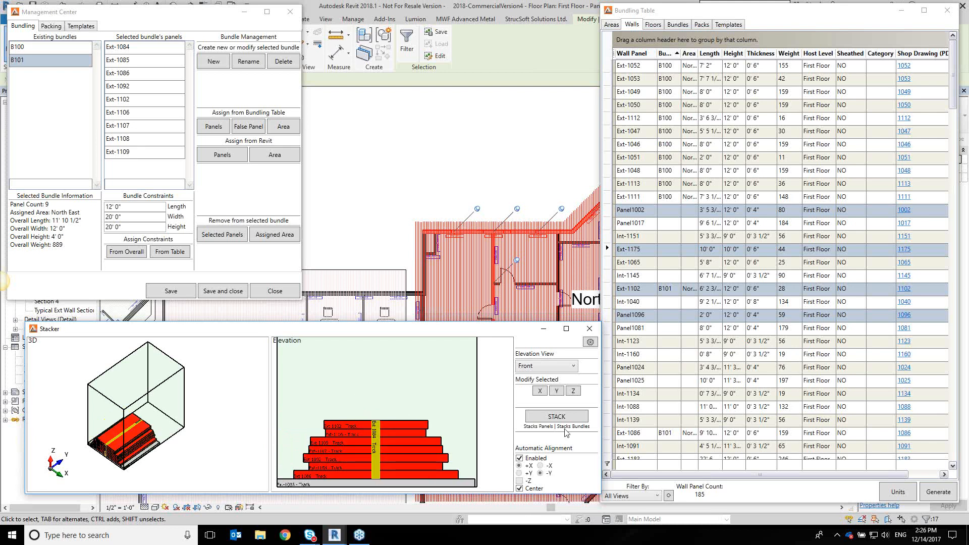
click(556, 391)
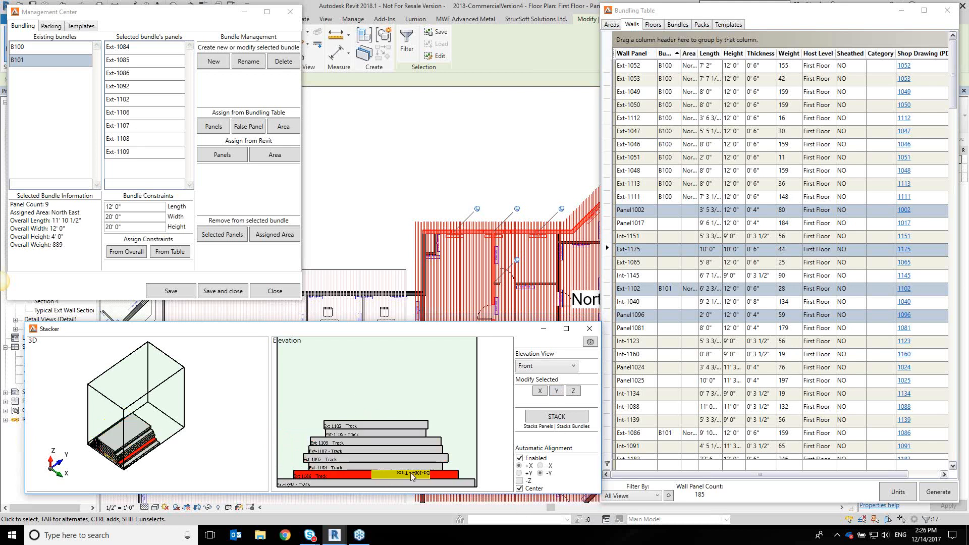
drag(398, 447, 415, 477)
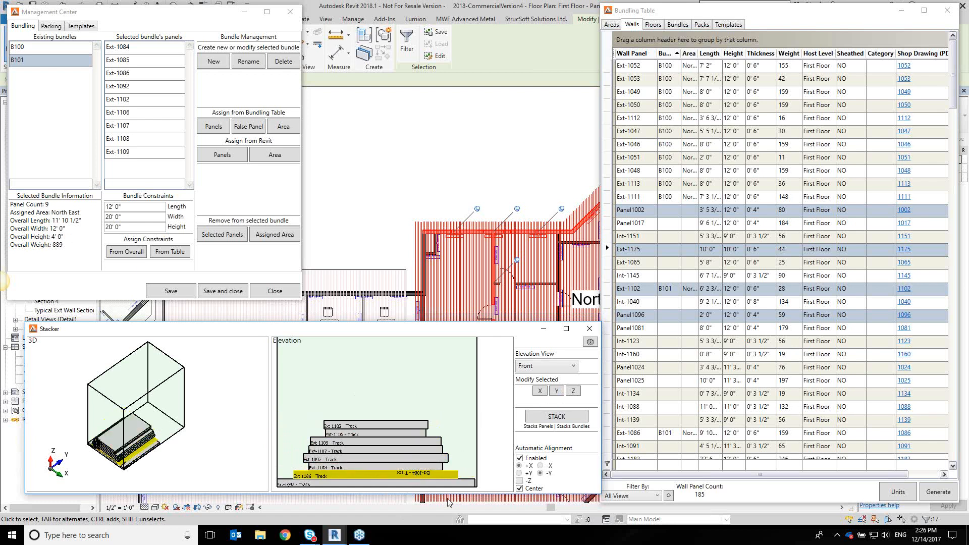
scroll(448, 502, up, 2)
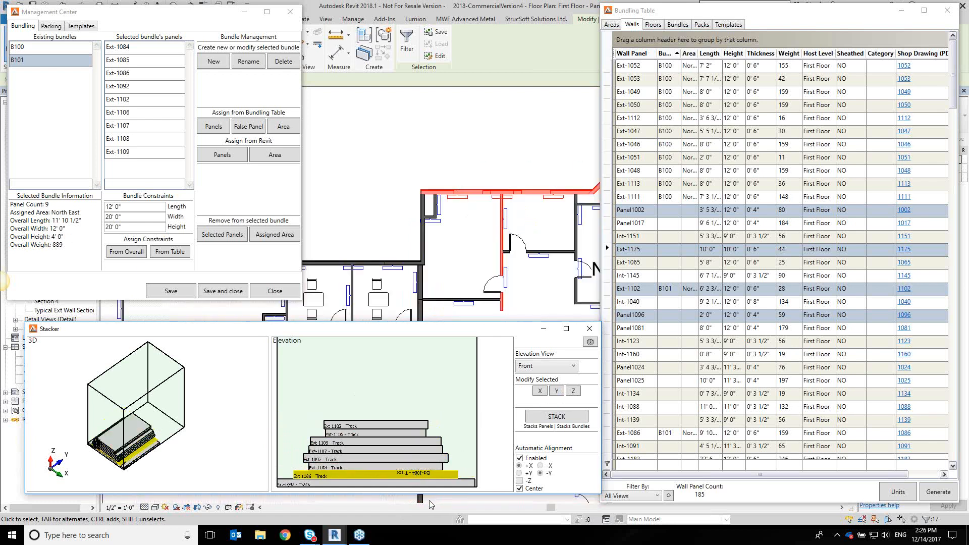
click(446, 406)
scroll(415, 466, up, 1)
scroll(437, 483, up, 1)
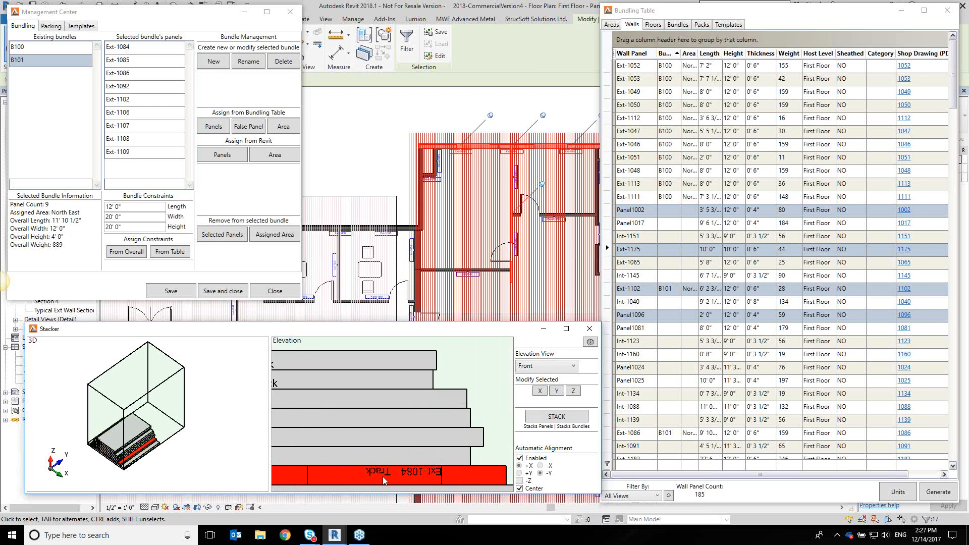
click(421, 480)
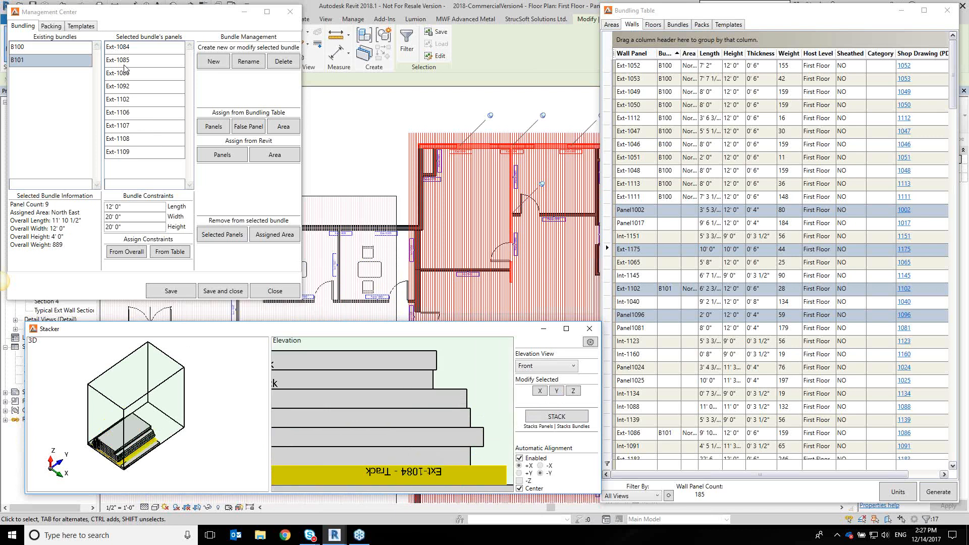
Remove panel Ext-1084 from bundle B101 and save the bundle with constraints matching its overall dimensions.
click(131, 48)
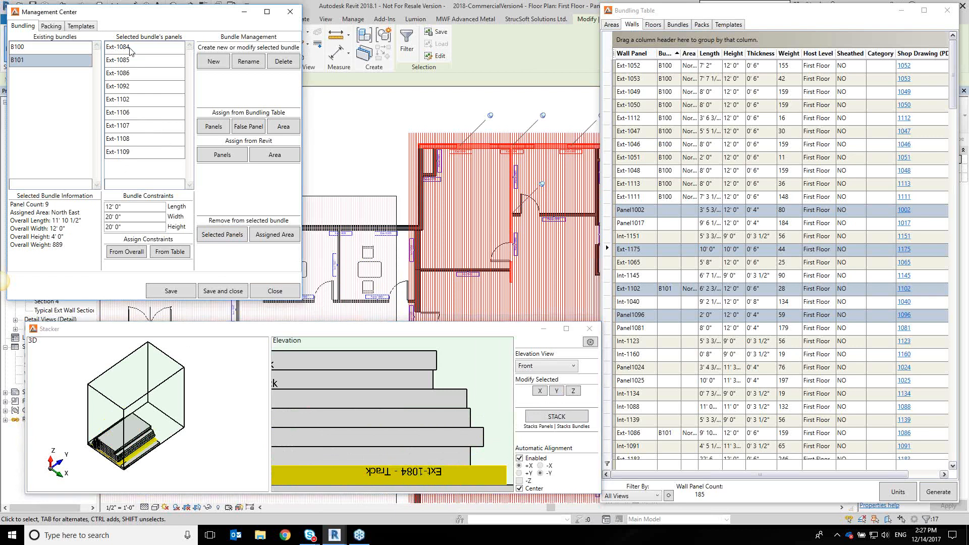
click(223, 235)
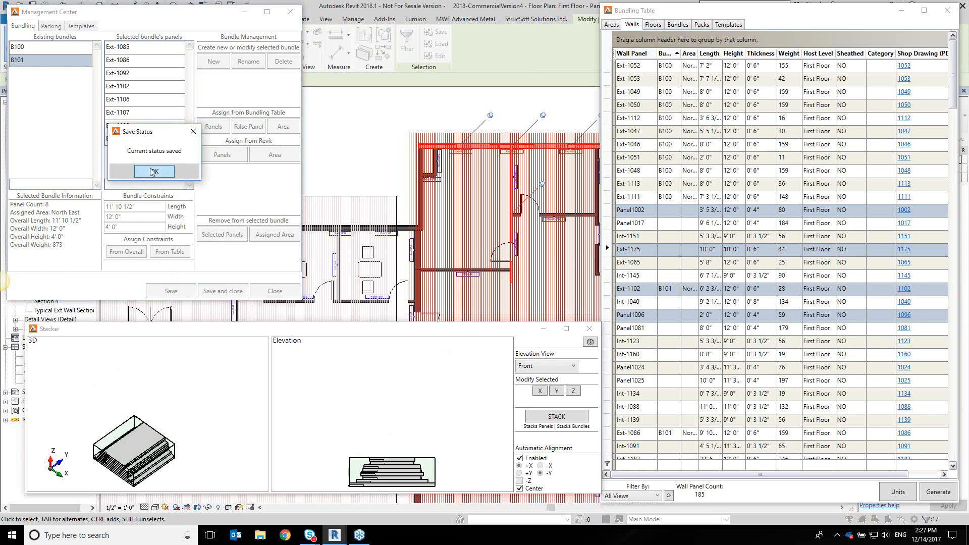
click(162, 173)
Create a new bundle named B-Int and assign it the Center area from the Revit floor plan.
click(211, 63)
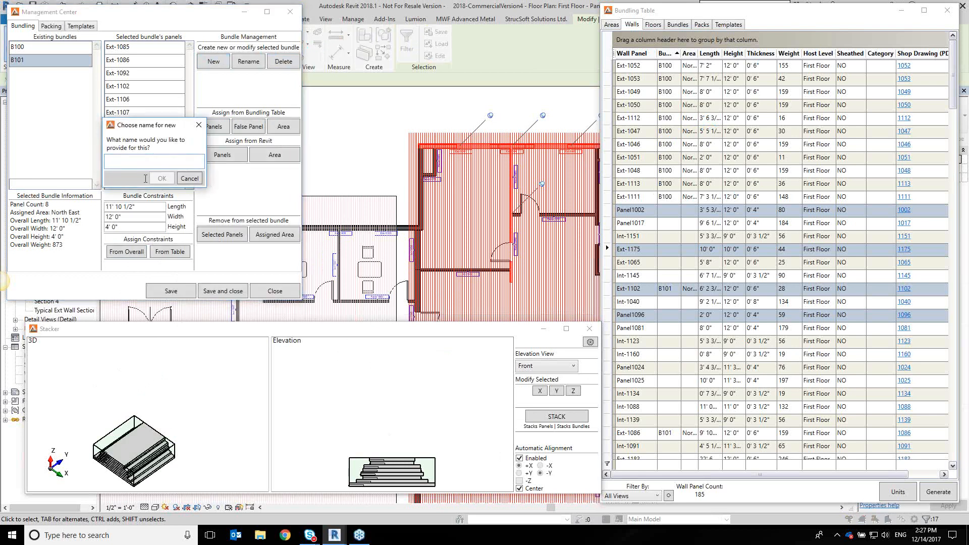
text(B-Int)
click(162, 178)
middle_drag(427, 212, 537, 196)
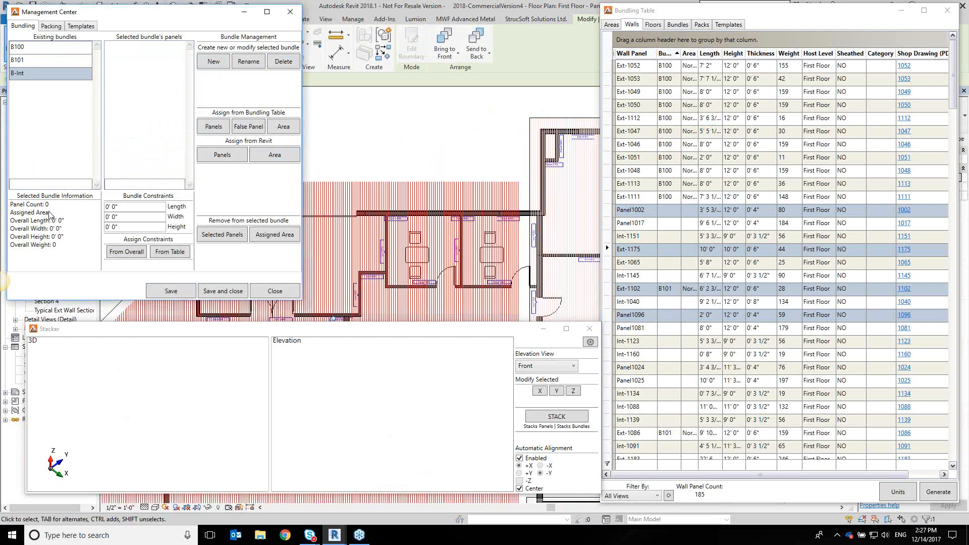
middle_drag(443, 211, 472, 208)
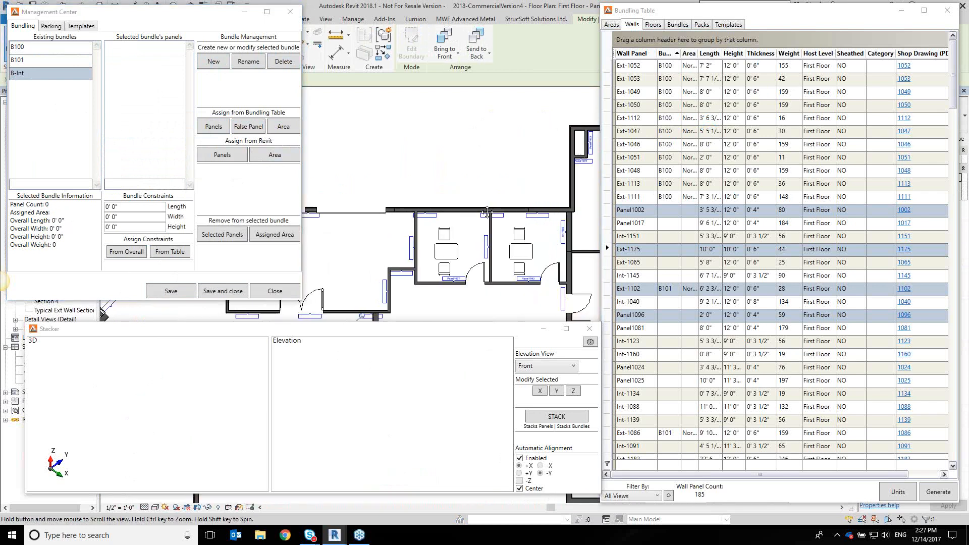
click(273, 158)
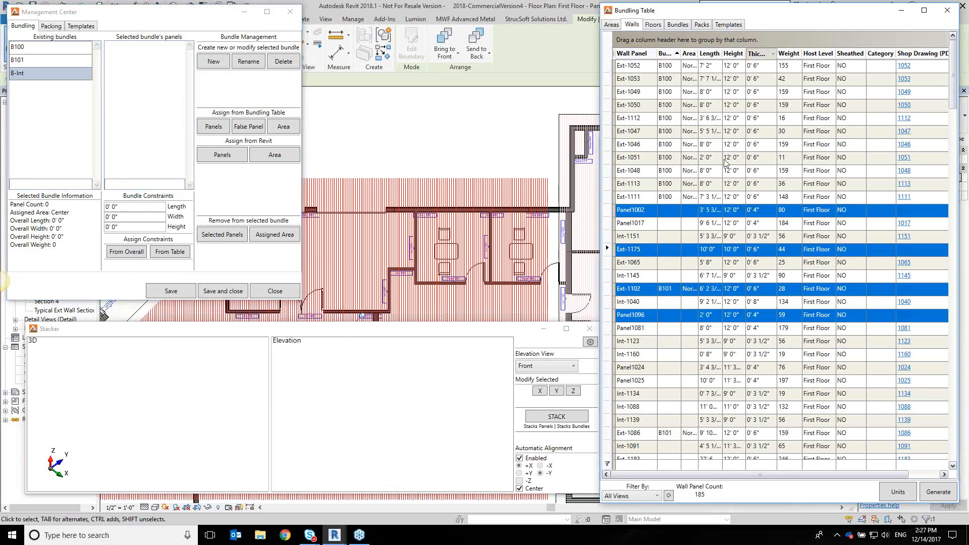
Sort the wall panels by ascending thickness, select Int-1151 through Int-1161, and try to assign them to bundle B-Int.
click(759, 55)
drag(953, 228, 955, 46)
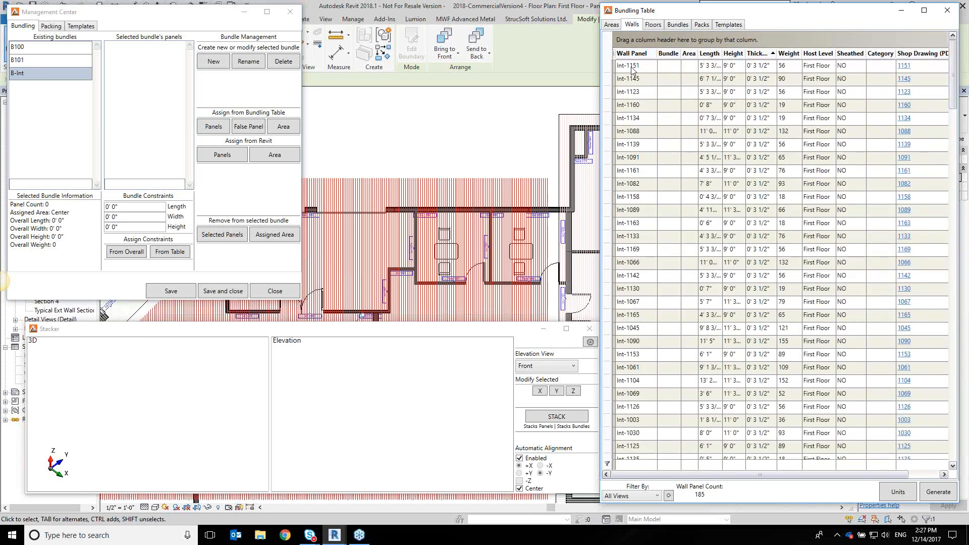
click(632, 69)
shift+click(638, 172)
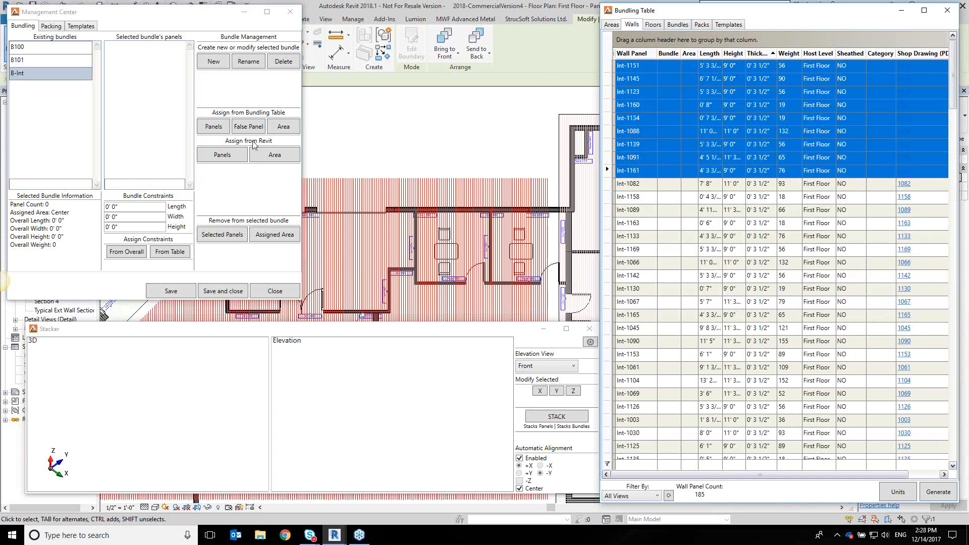
click(220, 127)
click(154, 171)
Set B-Int's length, width and height constraints to 20' each and assign the selected table panels to the bundle.
click(139, 209)
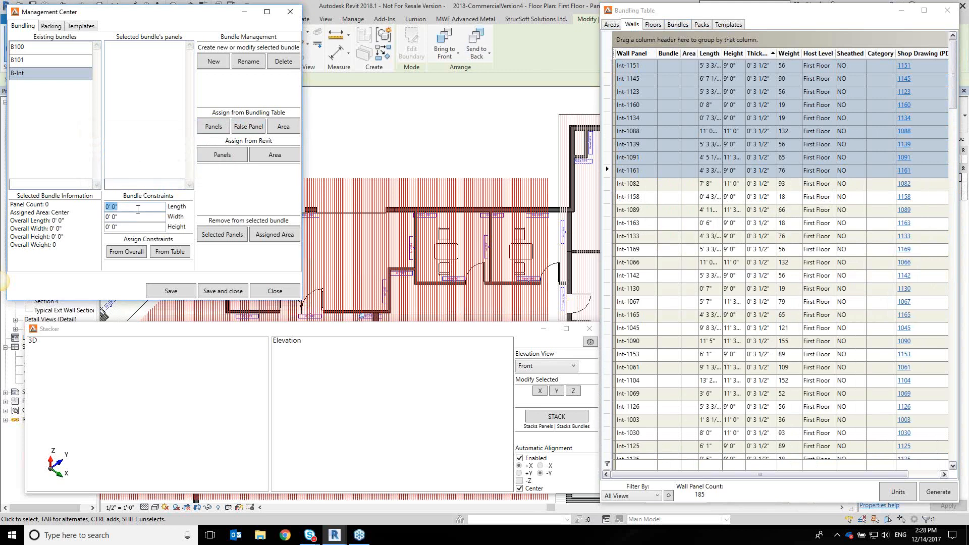
text(20)
key(Tab)
text(20)
key(Tab)
text(20)
click(217, 127)
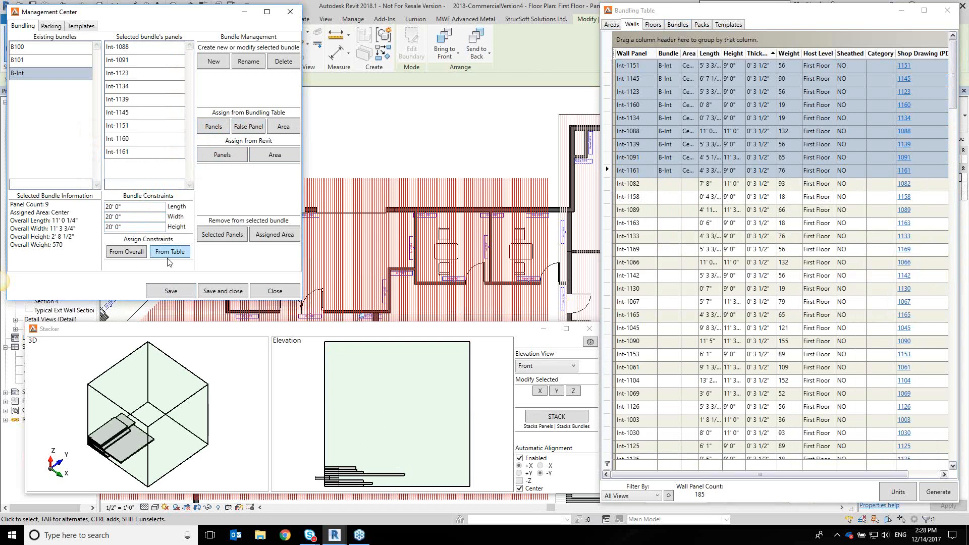
Restack the B-Int bundle's panels and set the bundle's length constraint to 10'.
click(544, 420)
click(337, 433)
drag(142, 207, 83, 212)
text(10)
key(Tab)
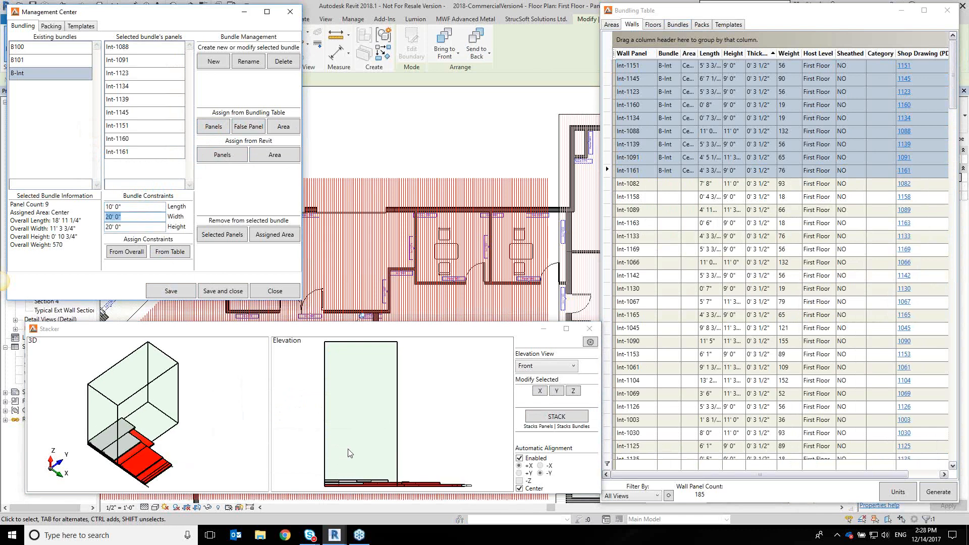
Restack the B-Int panels with a 12' length constraint, and assign the bundle's constraints from its overall dimensions.
scroll(360, 438, up, 5)
middle_drag(385, 450, 401, 331)
scroll(464, 423, up, 5)
middle_drag(464, 423, 409, 441)
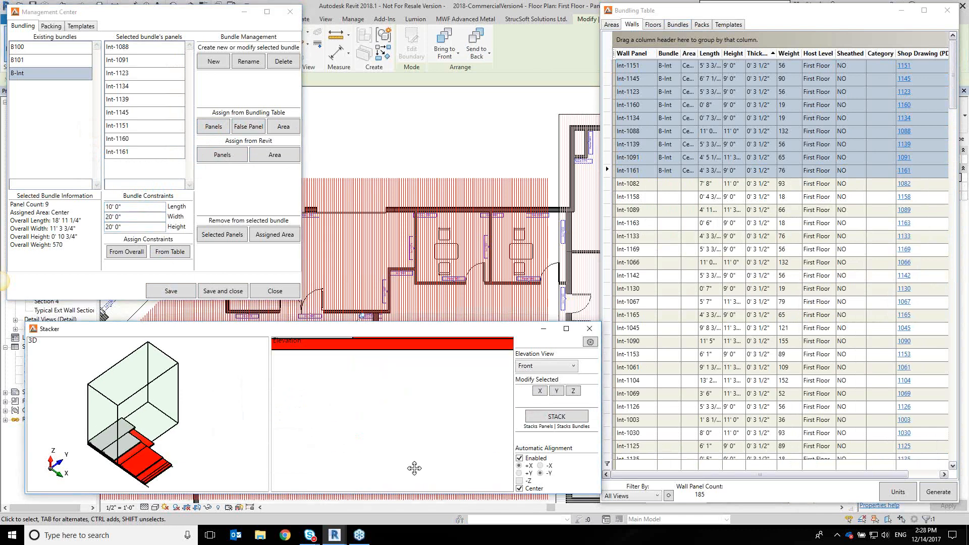
scroll(467, 435, down, 6)
middle_drag(471, 435, 436, 437)
click(134, 206)
text(1)
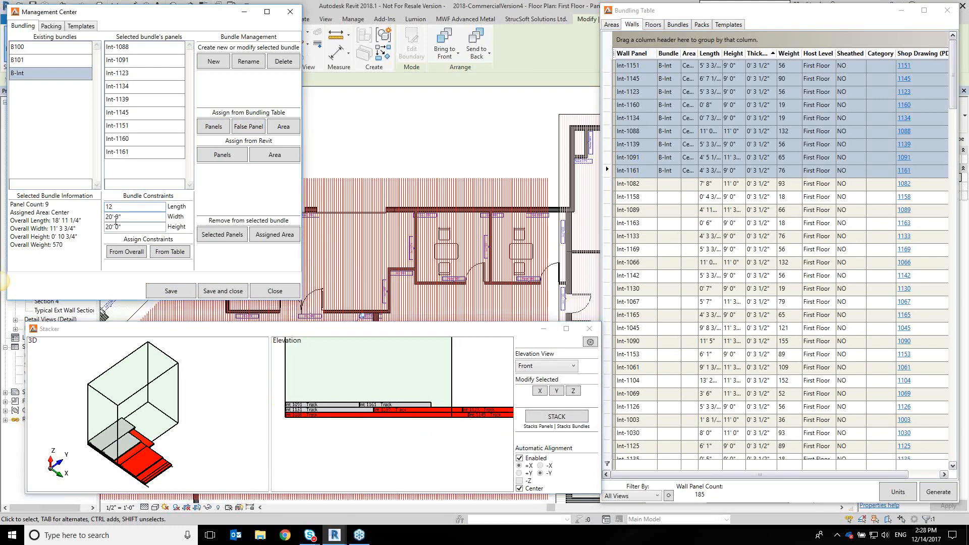
text(2)
click(118, 217)
click(557, 416)
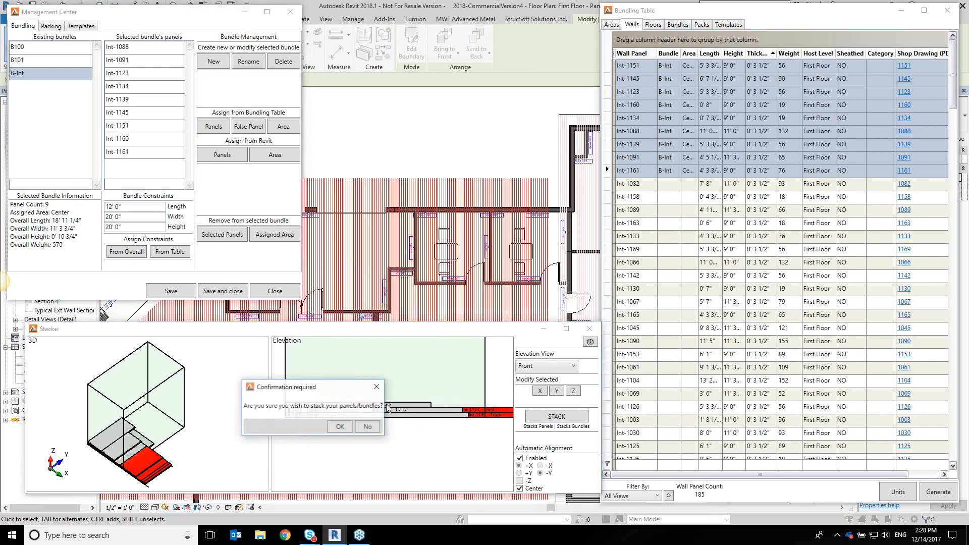
click(339, 426)
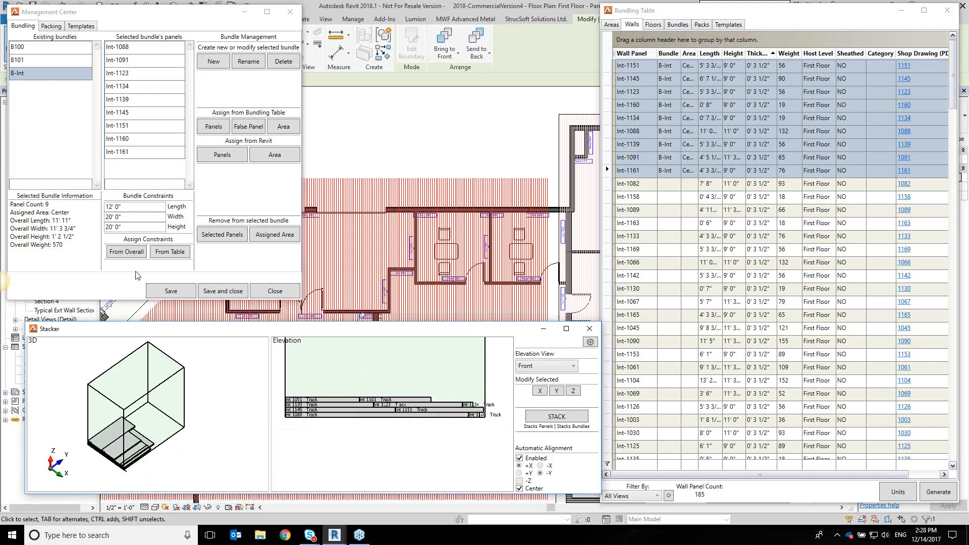
click(126, 252)
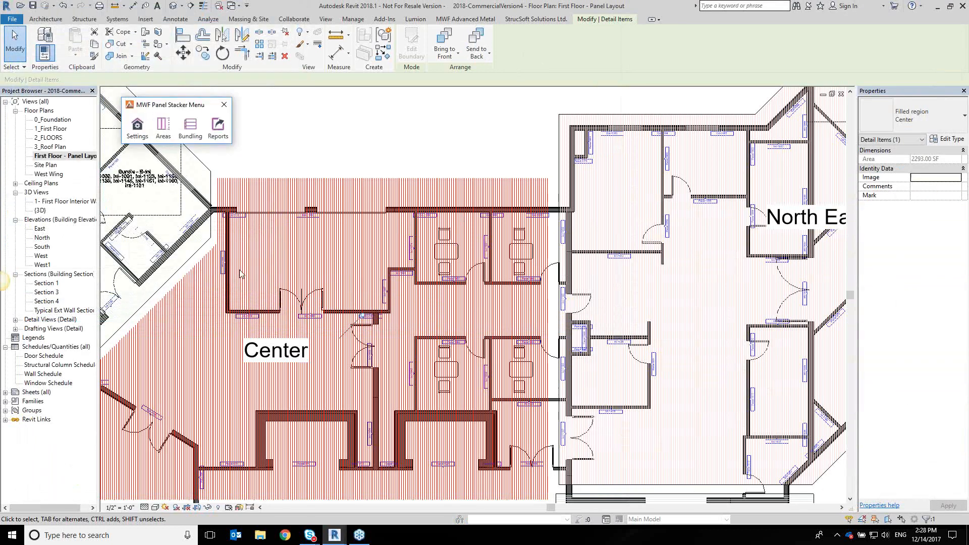
Move the B-Int bundle out of the North West area to the open space just above the Center area's exterior wall.
click(369, 143)
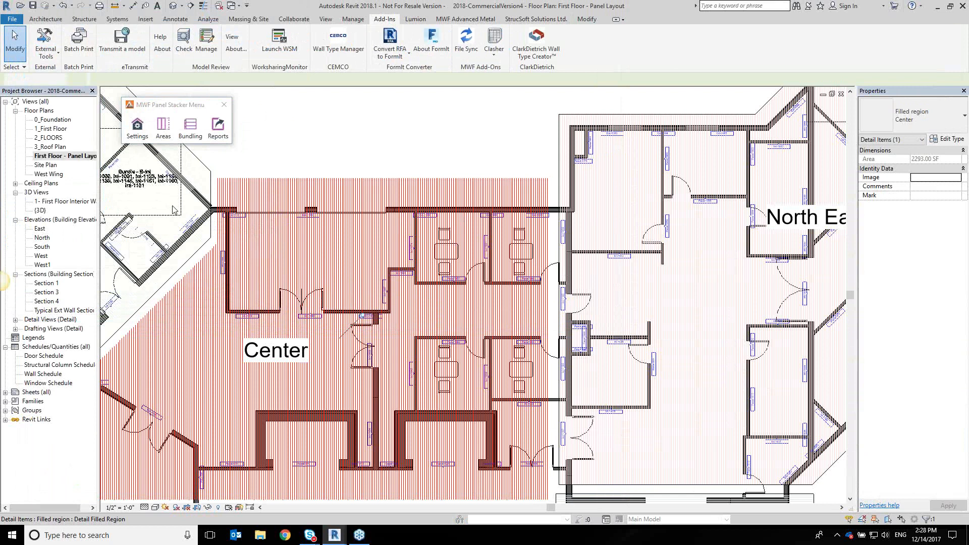
click(333, 169)
scroll(346, 167, down, 1)
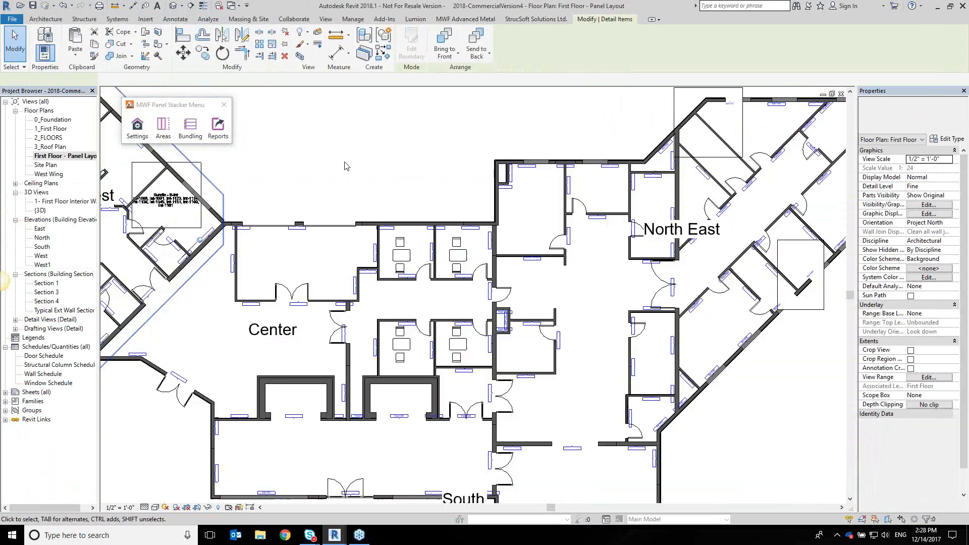
middle_drag(440, 266, 483, 338)
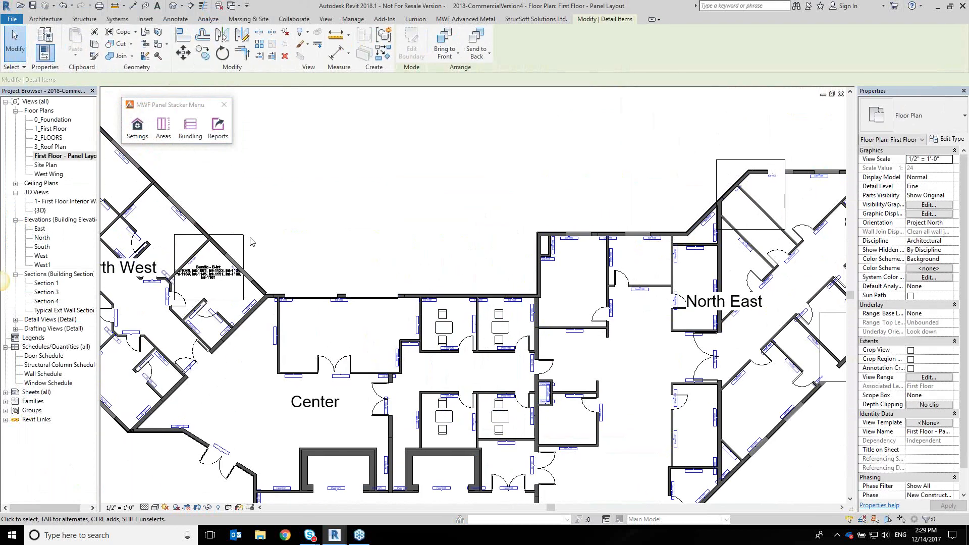
click(246, 240)
drag(243, 237, 319, 221)
scroll(289, 243, up, 5)
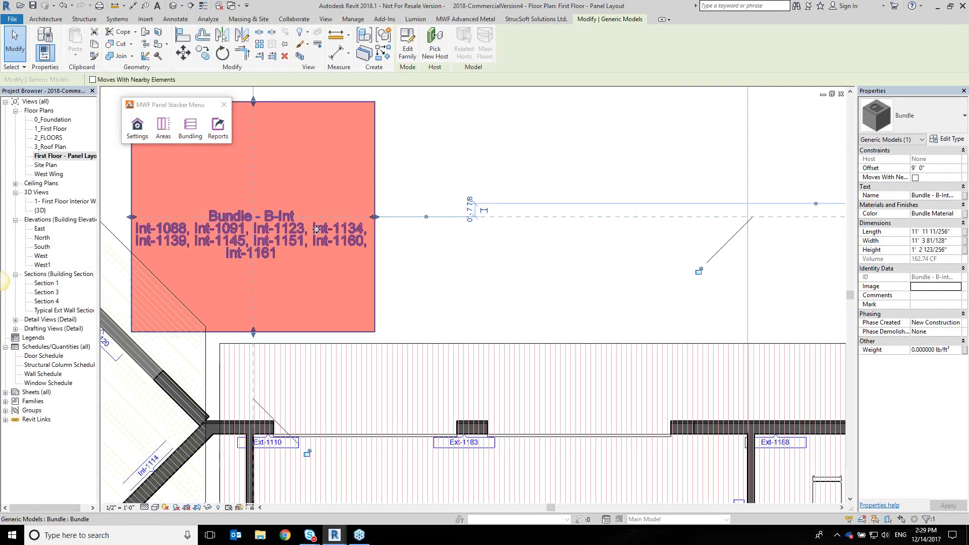
click(422, 275)
scroll(450, 279, down, 5)
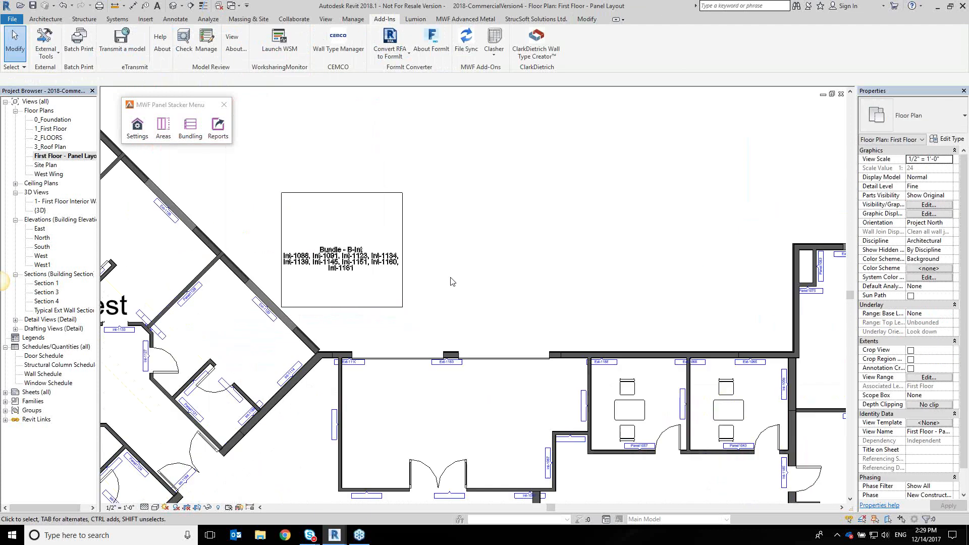
Open the 3D view 1- First Floor Interior Walls and make the Generic Models category visible in it.
scroll(529, 295, down, 2)
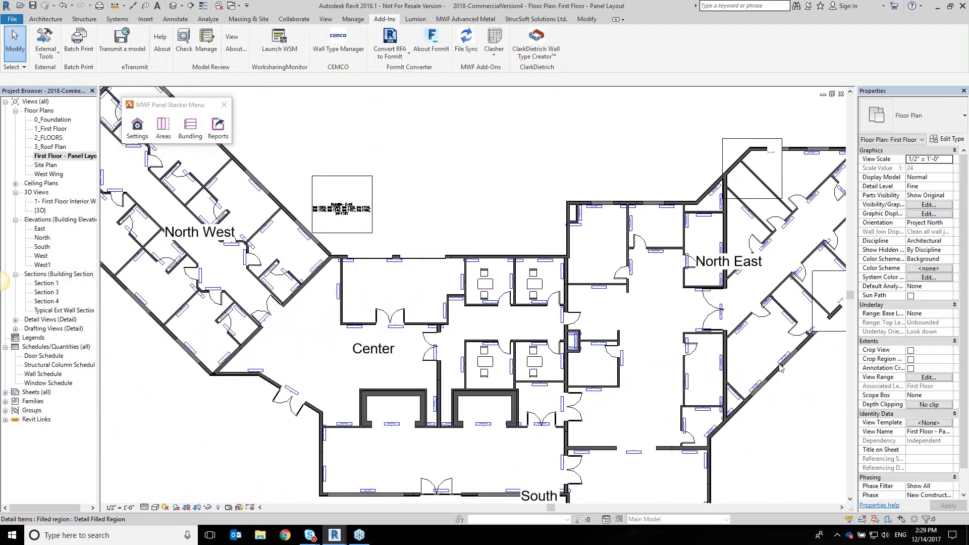
scroll(757, 367, down, 1)
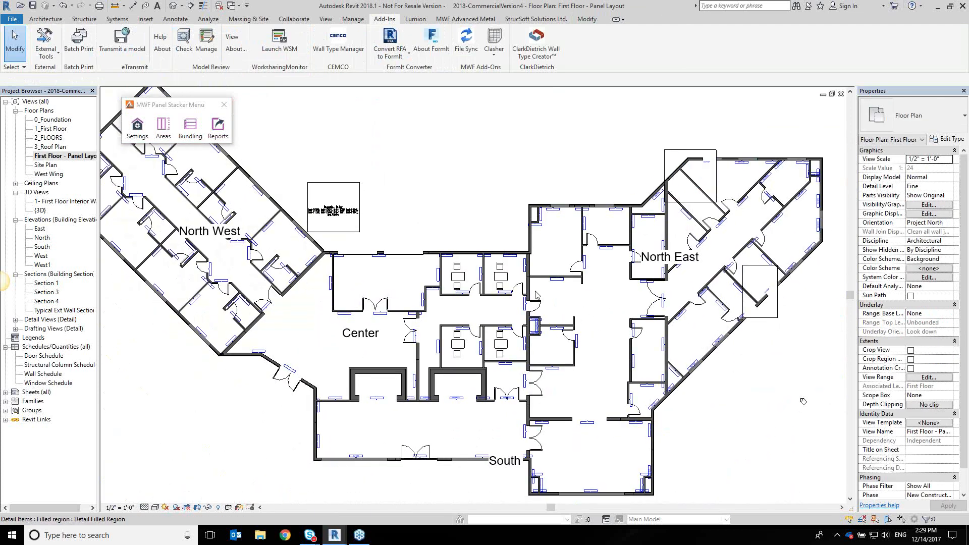
double_click(57, 202)
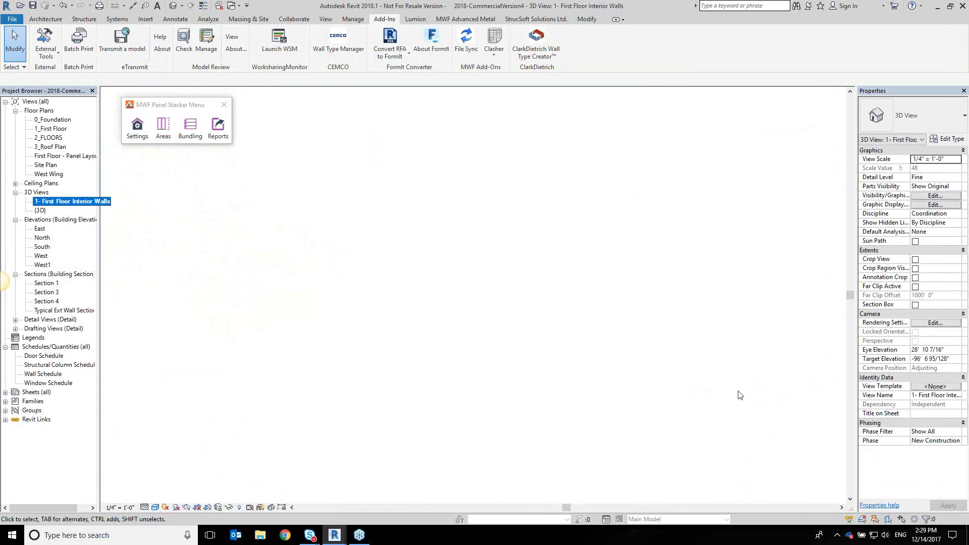
key(v)
key(g)
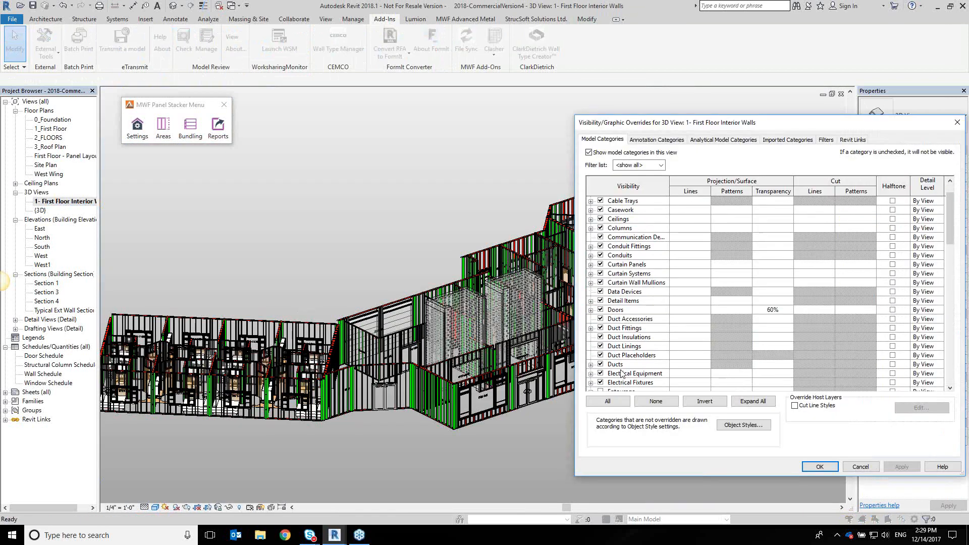
scroll(630, 302, down, 3)
click(600, 364)
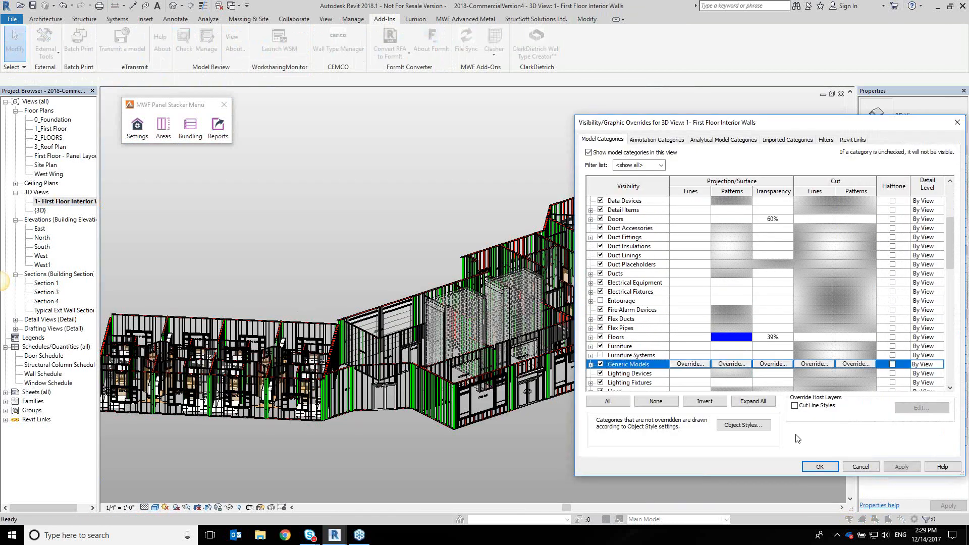
click(820, 466)
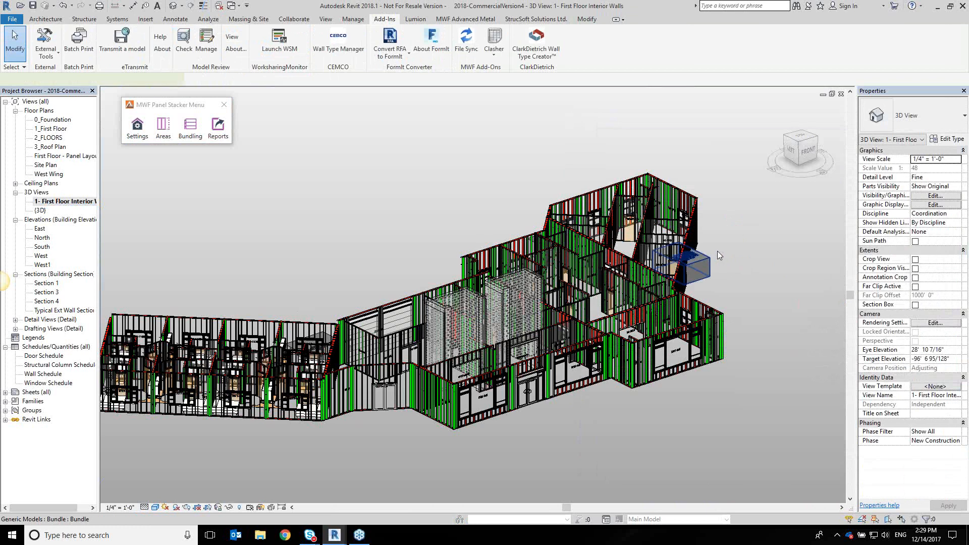
Select a bundle at the building's far wing and examine the placed bundles around the model from above.
click(712, 256)
shift+middle_drag(732, 263, 743, 398)
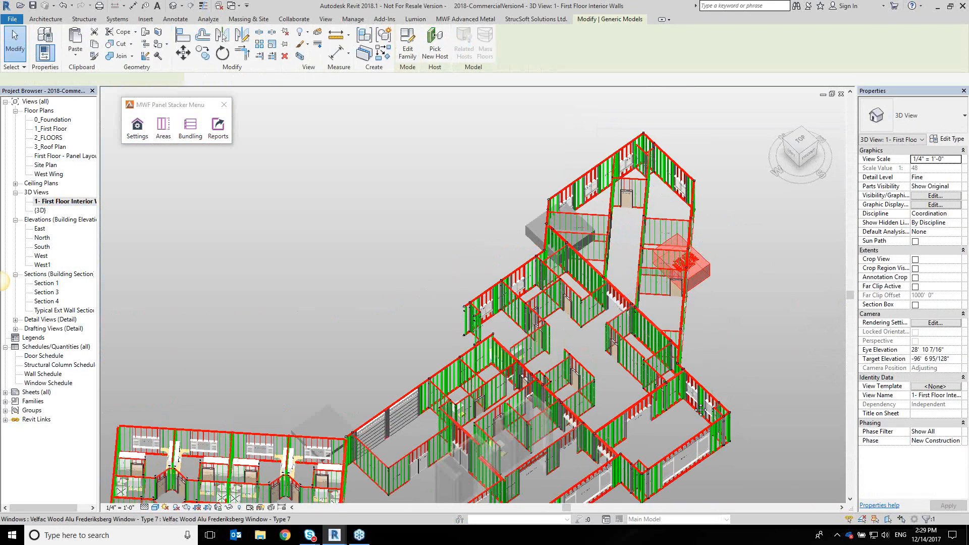
middle_drag(667, 241, 694, 167)
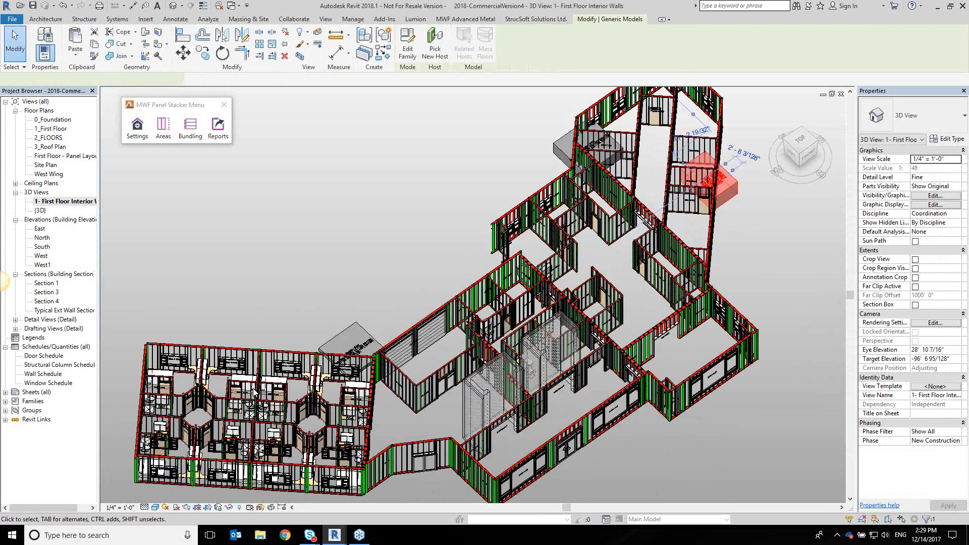
click(730, 242)
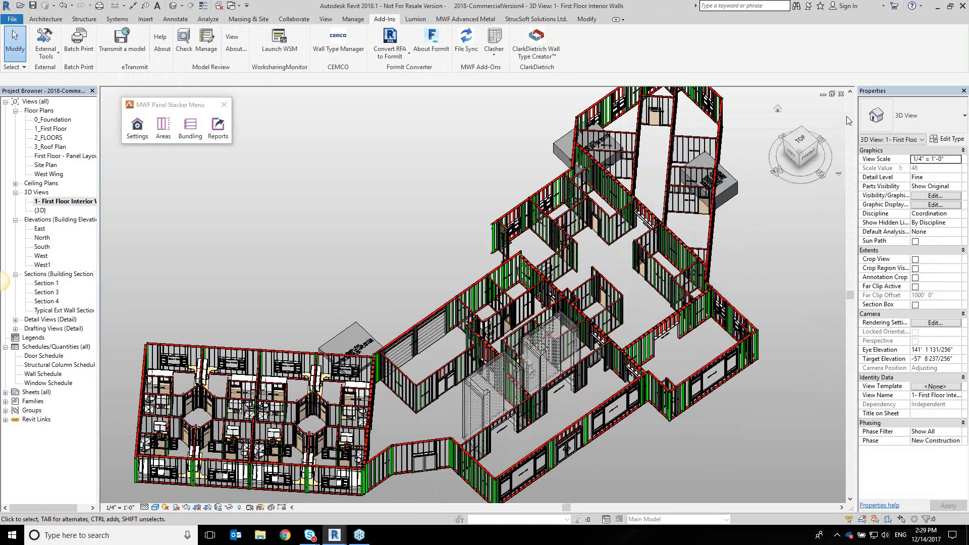
Close the 3D view and the 2018-CommercialVersion4 project without saving it, but save the Panel Stacker progress.
click(841, 93)
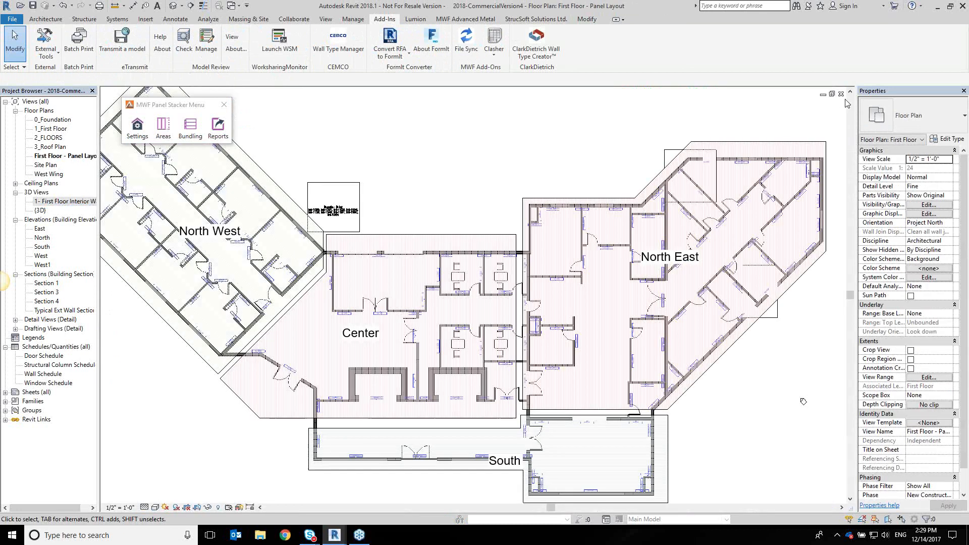
click(841, 94)
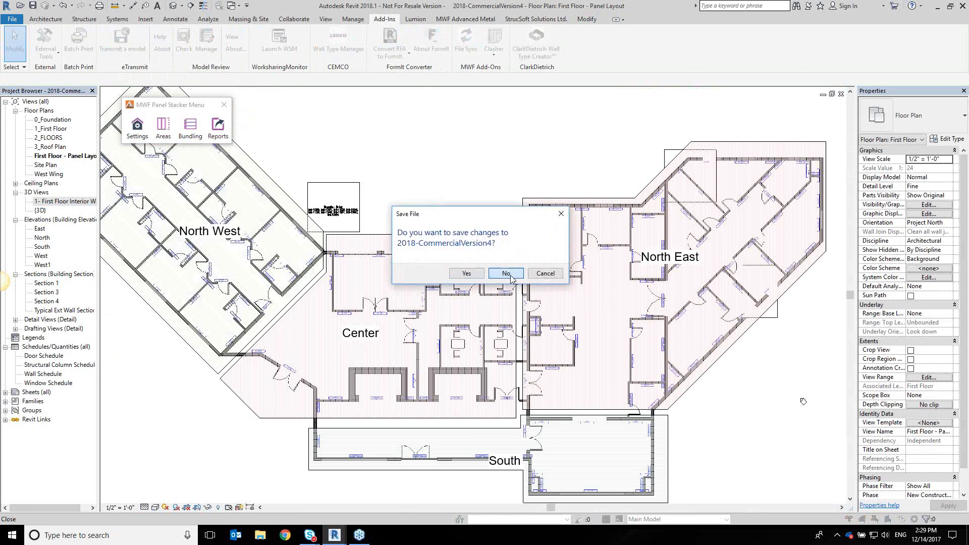
click(510, 277)
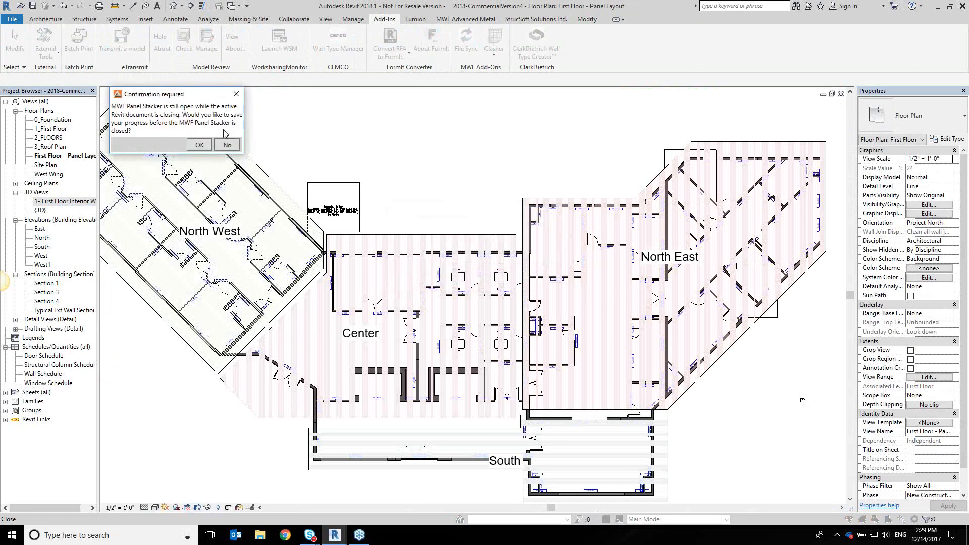
click(200, 145)
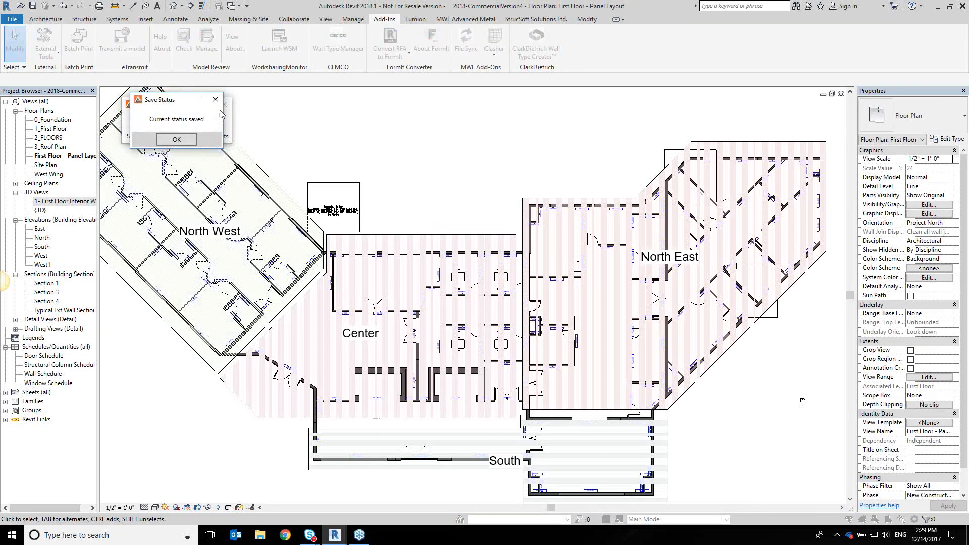
click(188, 136)
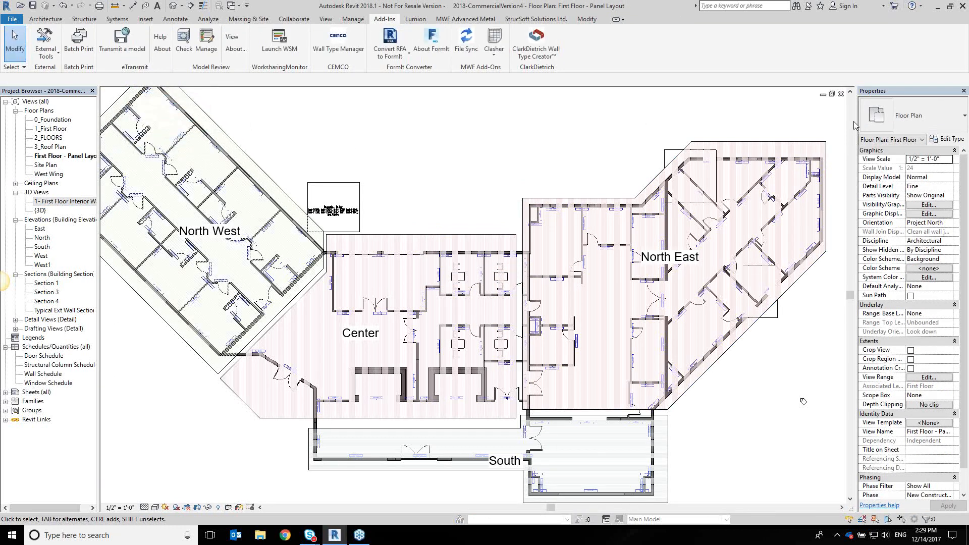
click(841, 94)
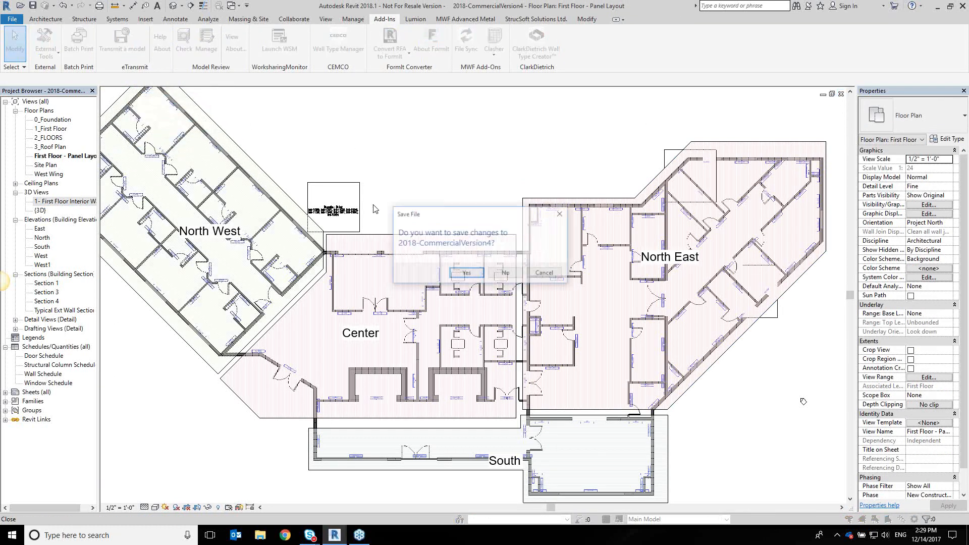
click(502, 277)
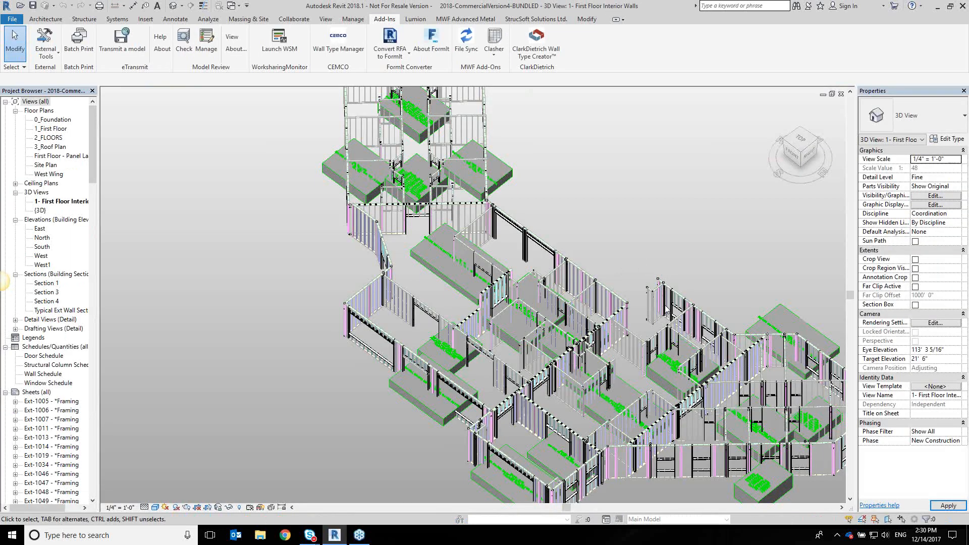
View the whole 2018-CommercialVersion4-BUNDLED model and start the MWF Panel Stacker bundling tools for it.
scroll(641, 289, down, 2)
middle_drag(639, 287, 765, 353)
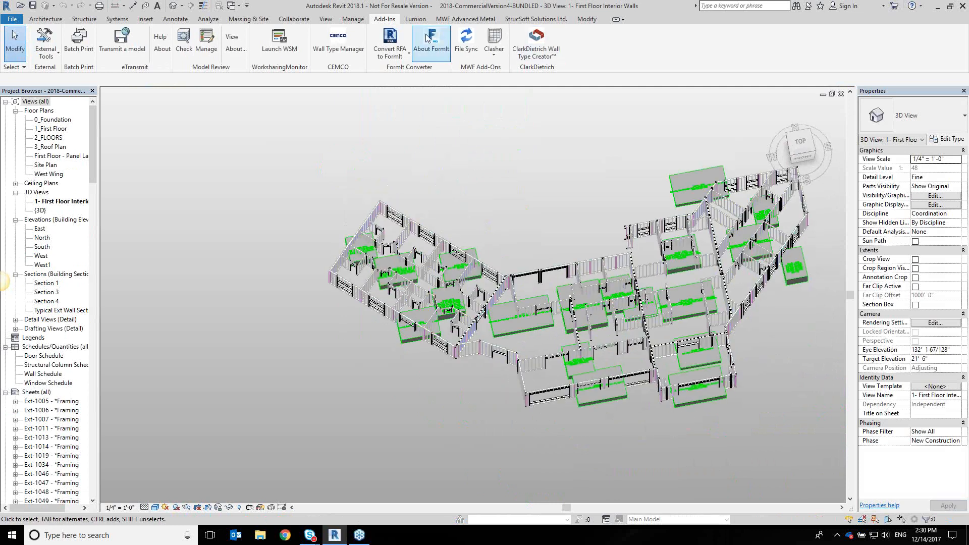
click(54, 69)
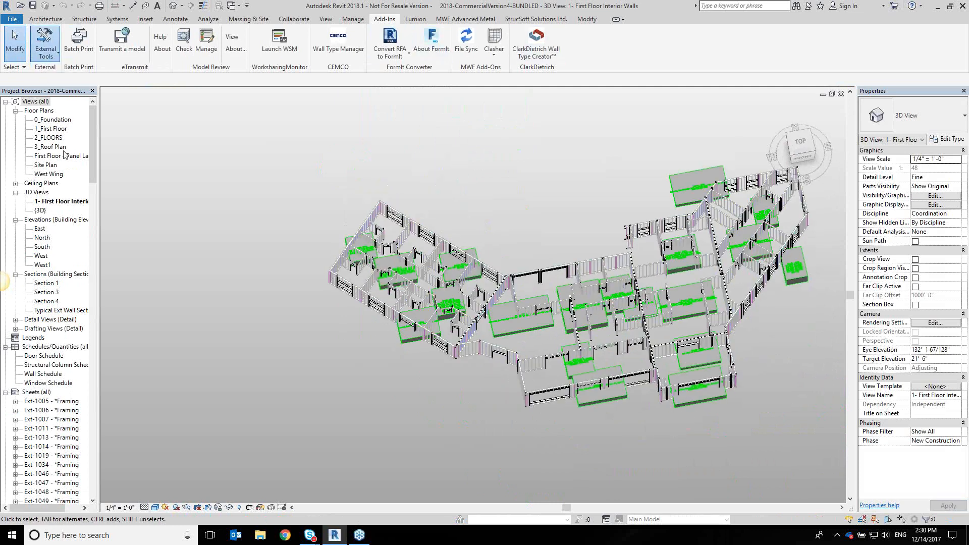
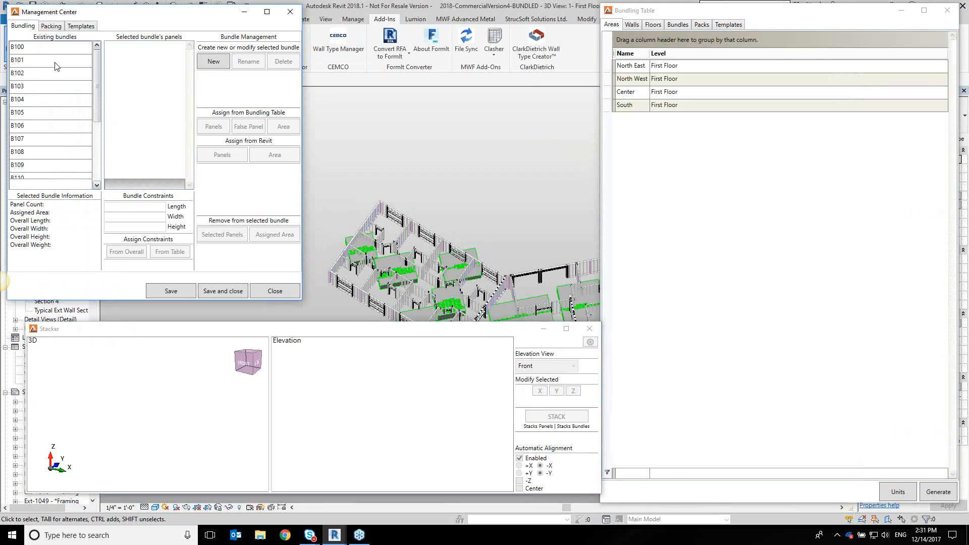
Review the panel lists and stacking layouts of bundles B101, B107, B109 and B111.
click(37, 61)
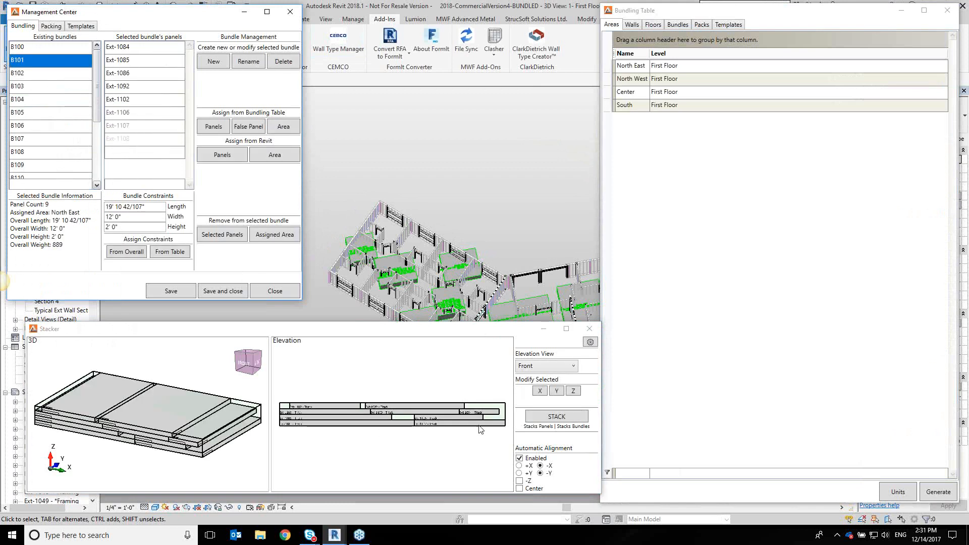
click(68, 142)
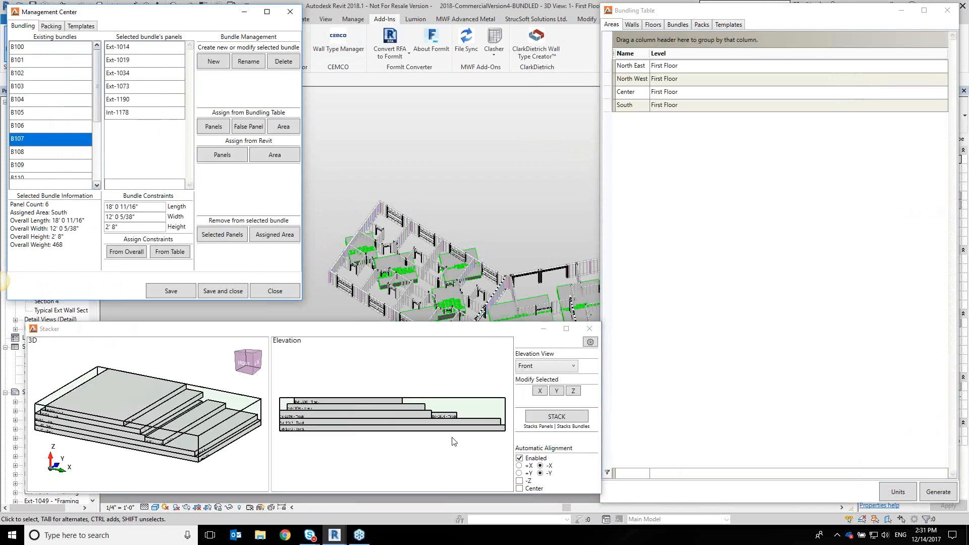
click(35, 166)
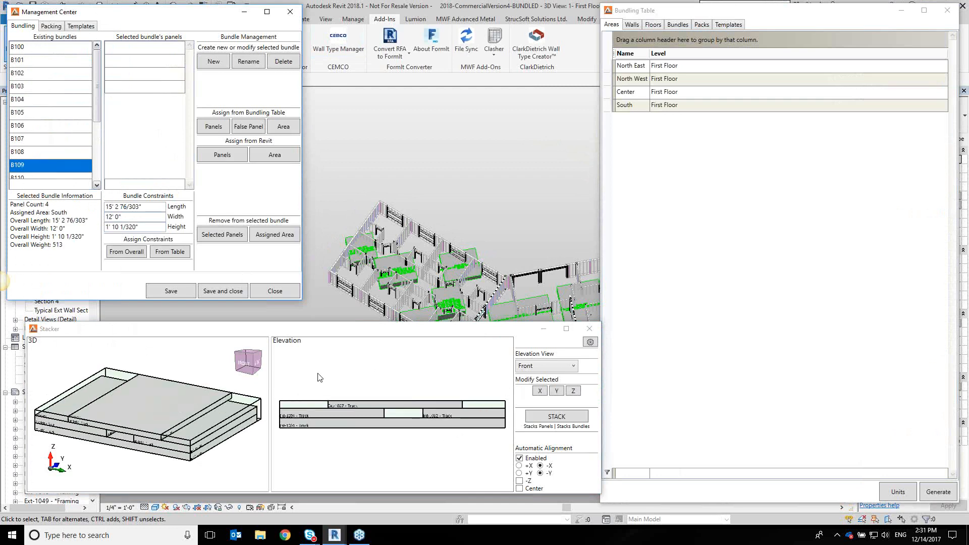
scroll(56, 132, down, 3)
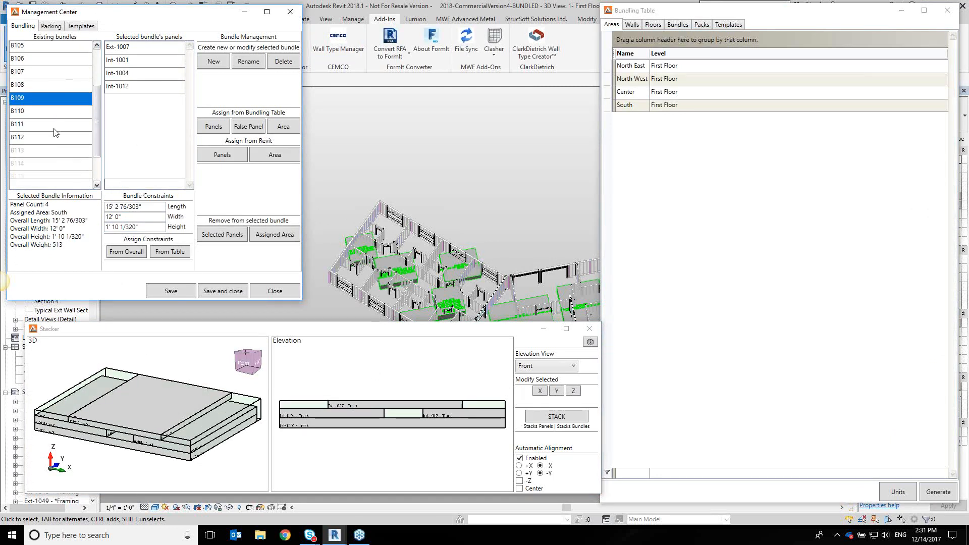
click(51, 125)
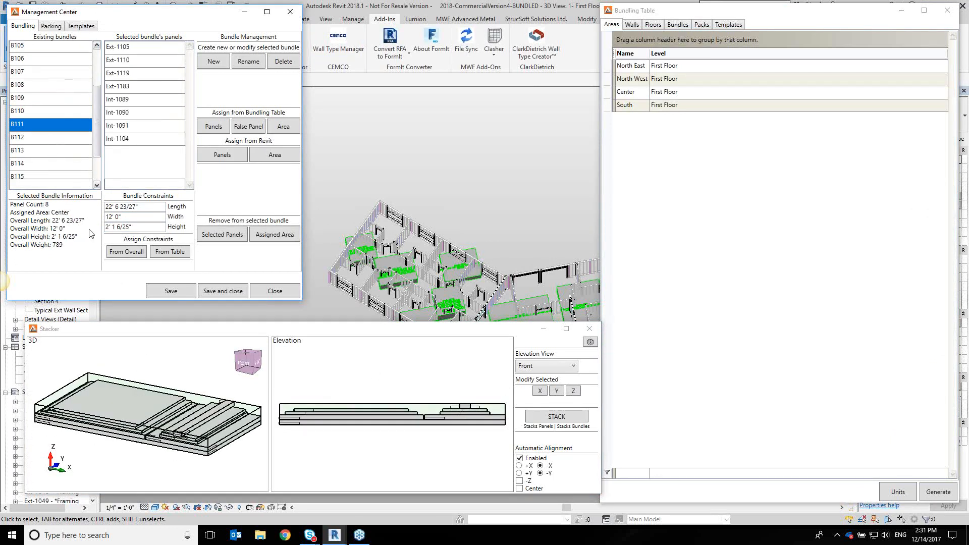
Review the panel lists and stacking layouts of bundles B112 and B115.
click(52, 139)
drag(99, 135, 105, 166)
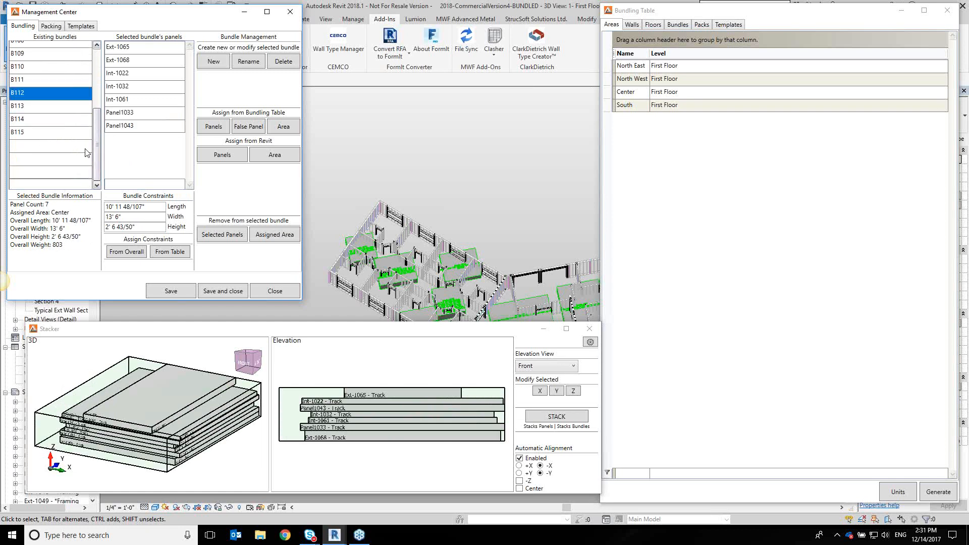
click(67, 133)
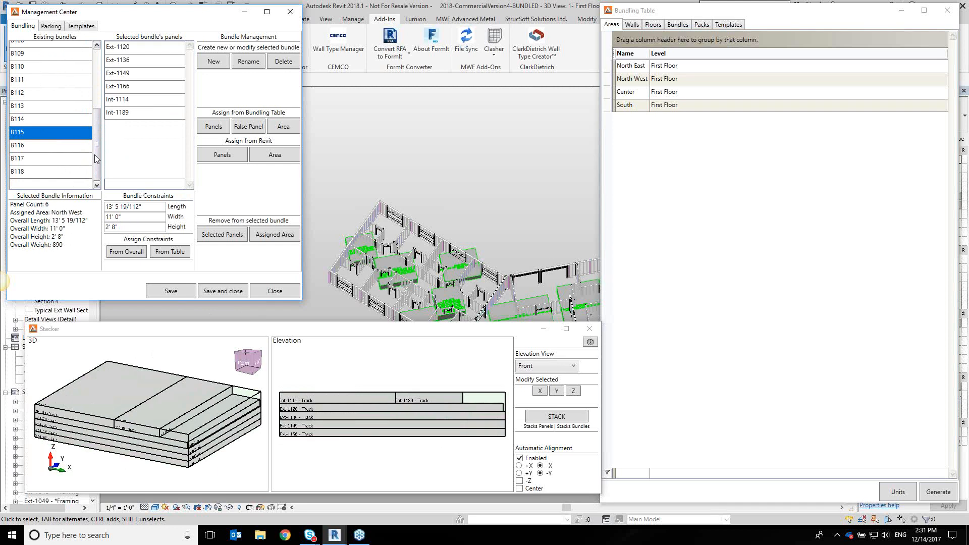
scroll(95, 155, up, 3)
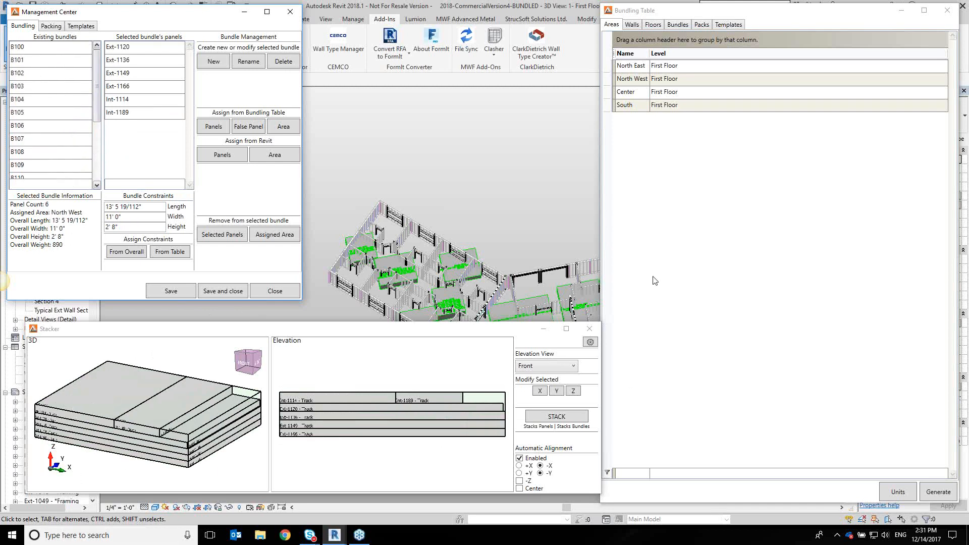
Show the truck templates in both the Bundling Table and the Management Center.
click(729, 25)
click(708, 38)
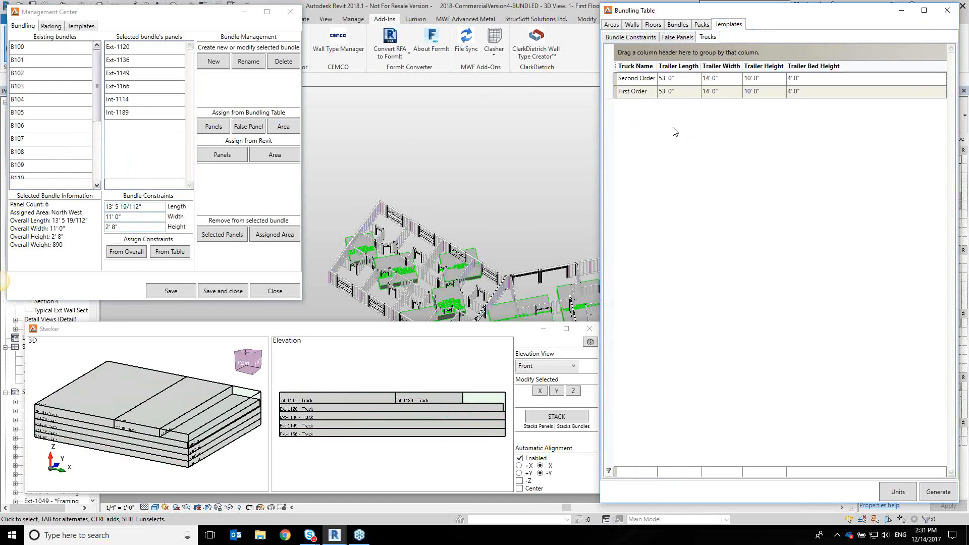
click(82, 27)
click(119, 43)
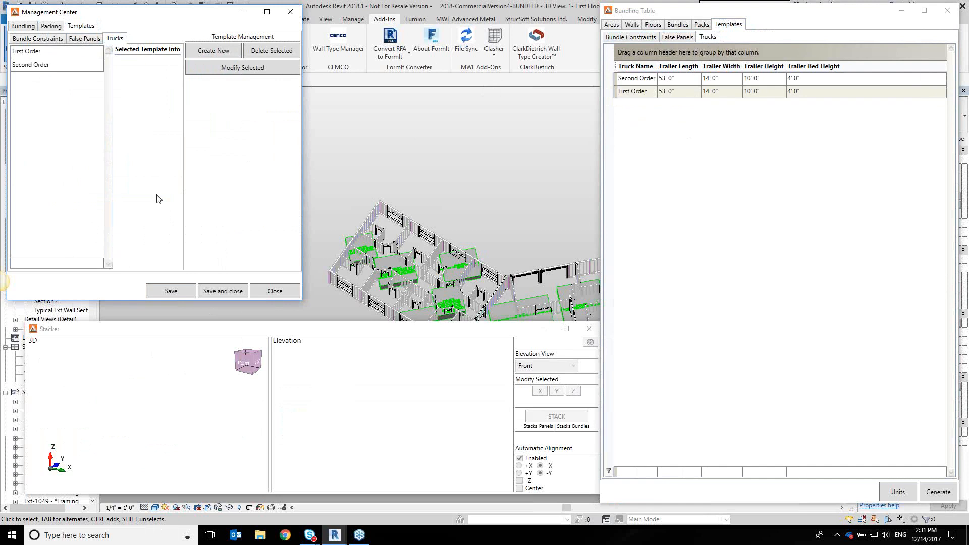
Create truck template Third Order with trailer length 53', width 10', height 14' and bed height 4', and compare its information with First Order.
click(218, 52)
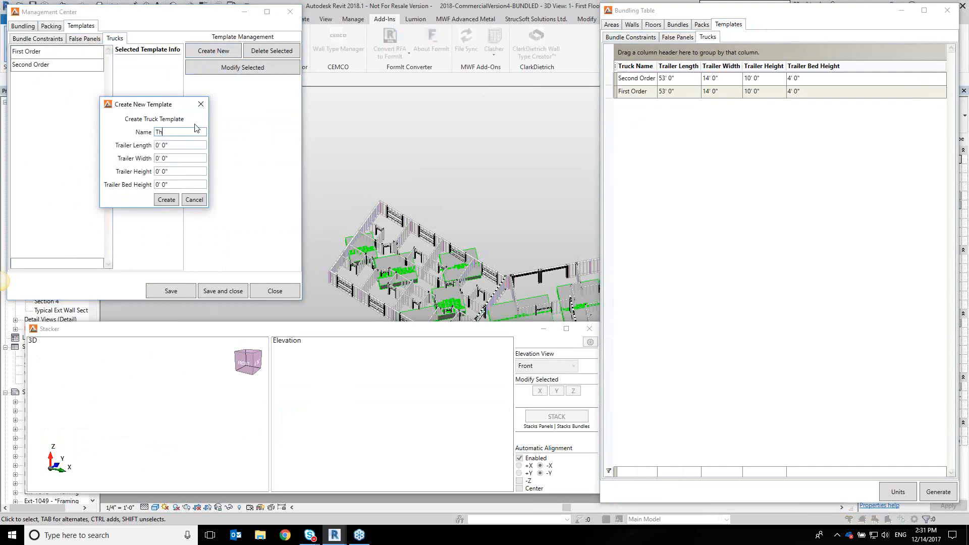
text(Third Order)
key(Tab)
text(53)
key(Tab)
text(10)
key(Tab)
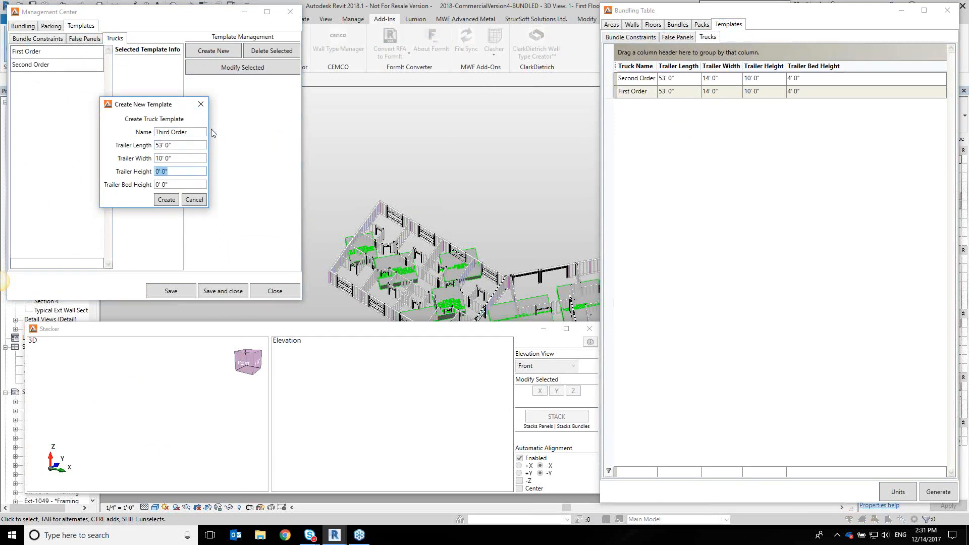
text(14)
key(Tab)
text(4)
click(157, 198)
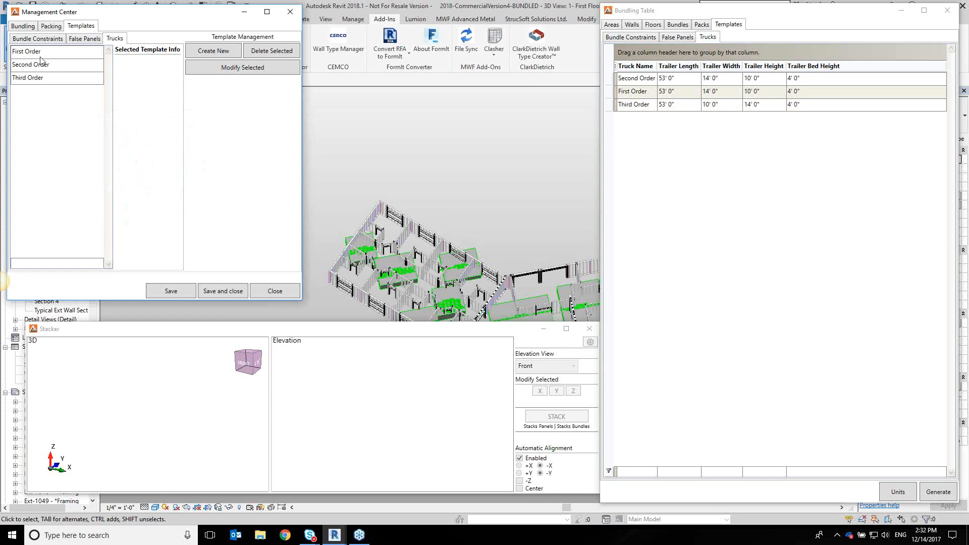
click(41, 79)
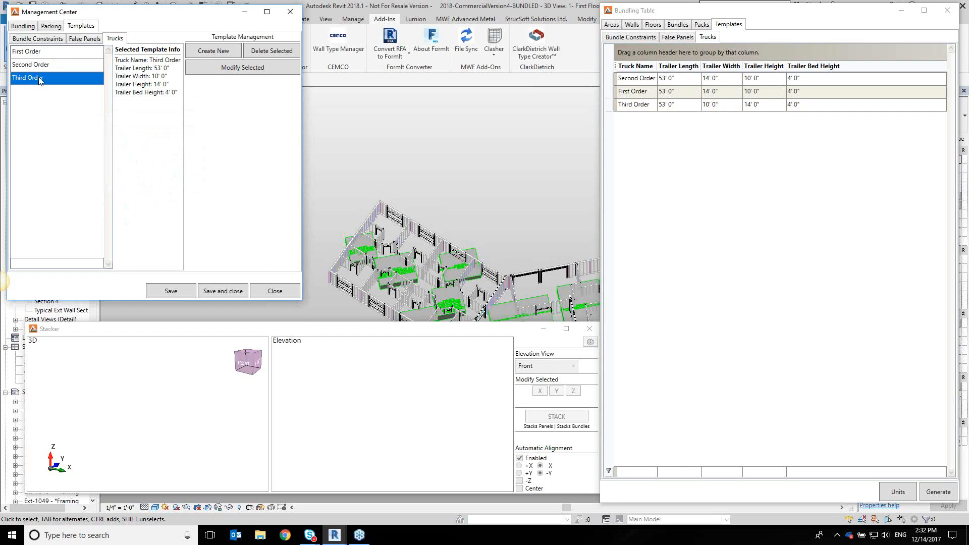
click(54, 54)
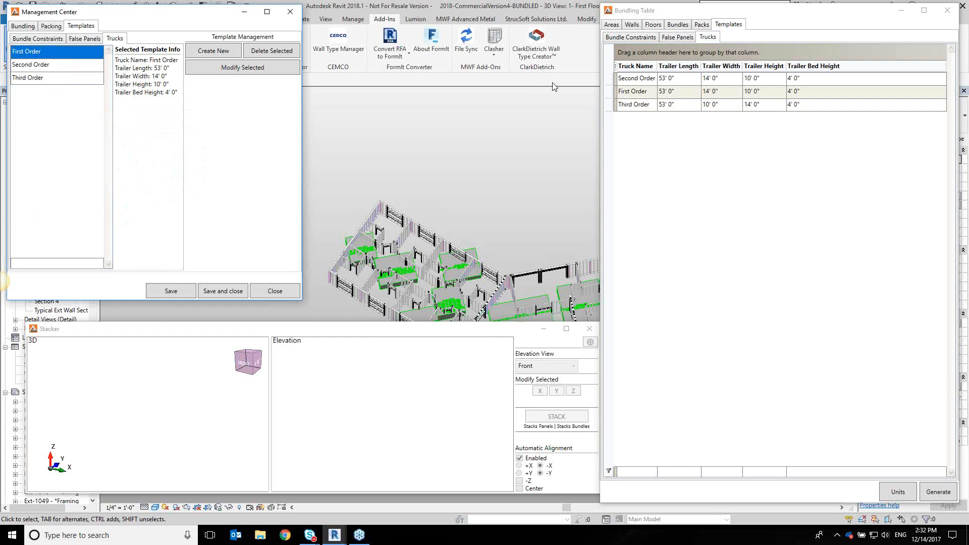
Create a new pack named Second Pack Order and view the trailer of the First Order Truck pack.
click(51, 26)
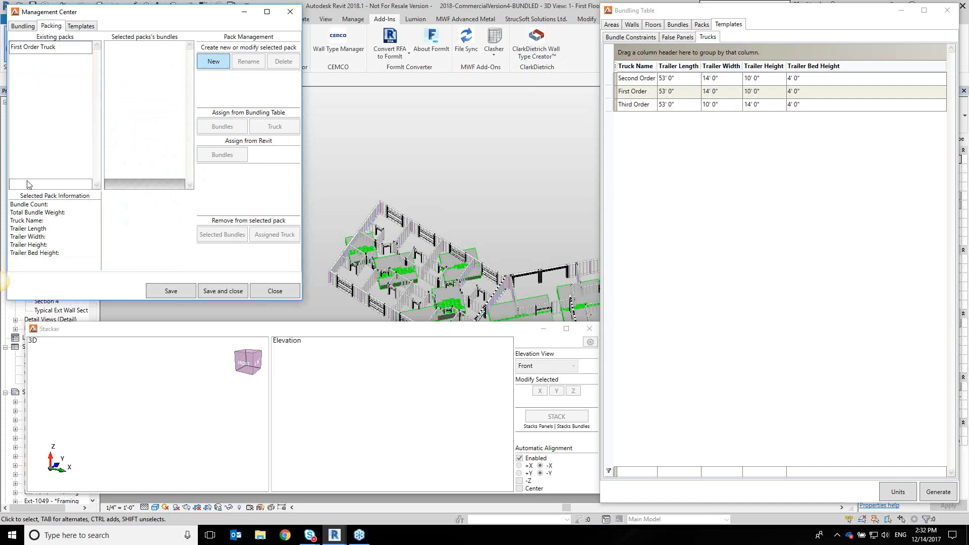
text(Second Pac)
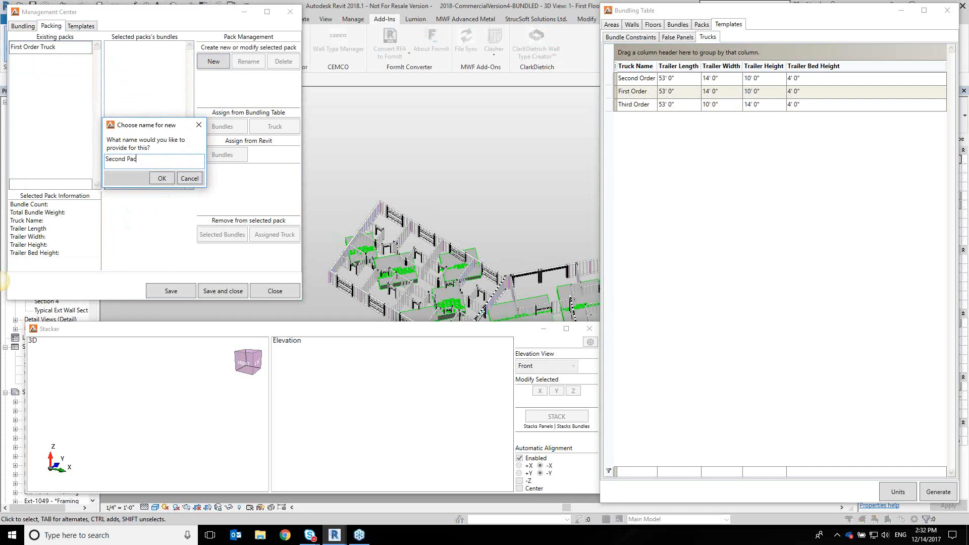
key(Return)
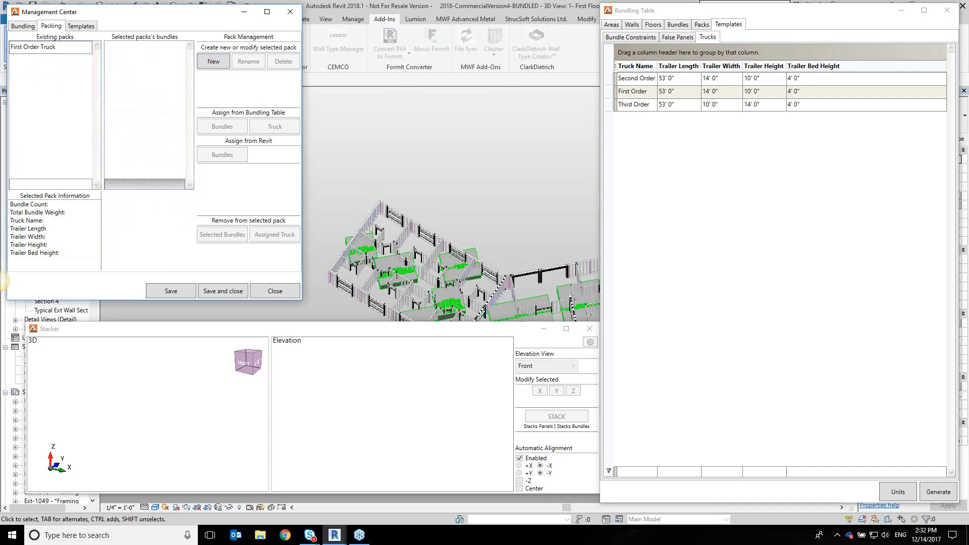
click(32, 60)
click(39, 48)
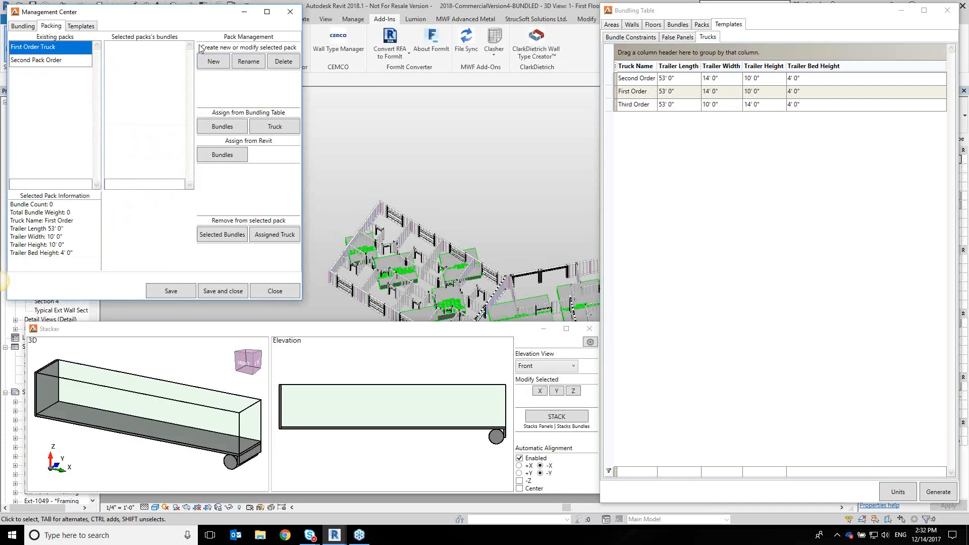
Assign the Second Order truck template to the Second Pack Order pack.
click(48, 61)
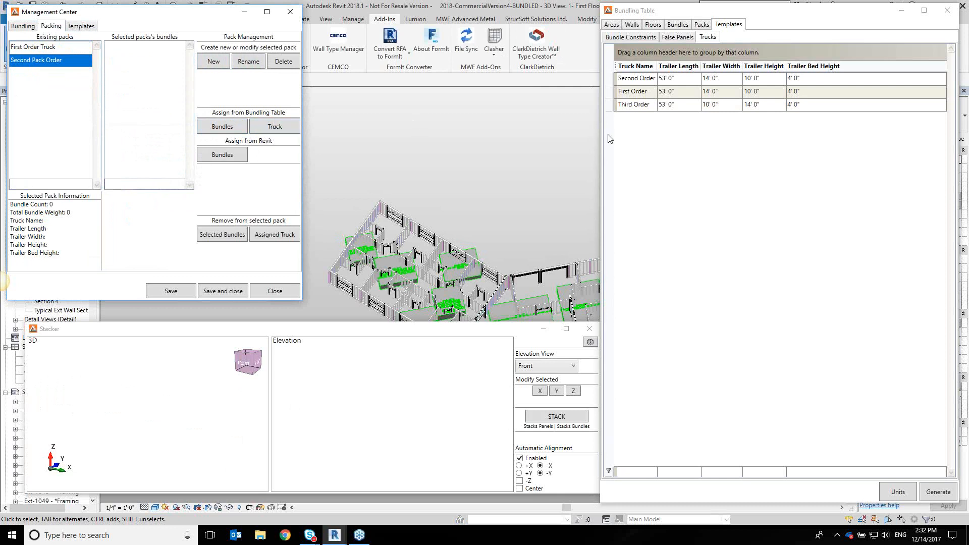
click(648, 81)
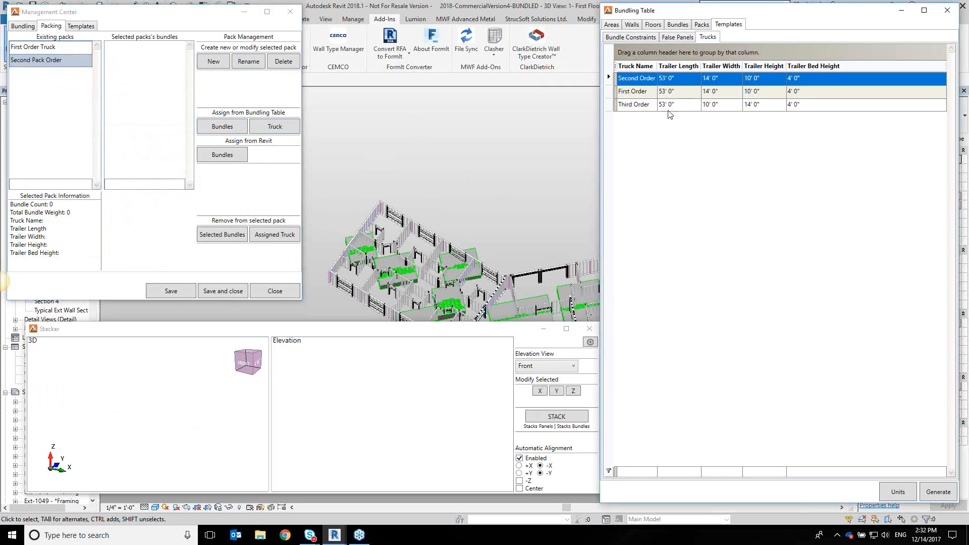
click(278, 126)
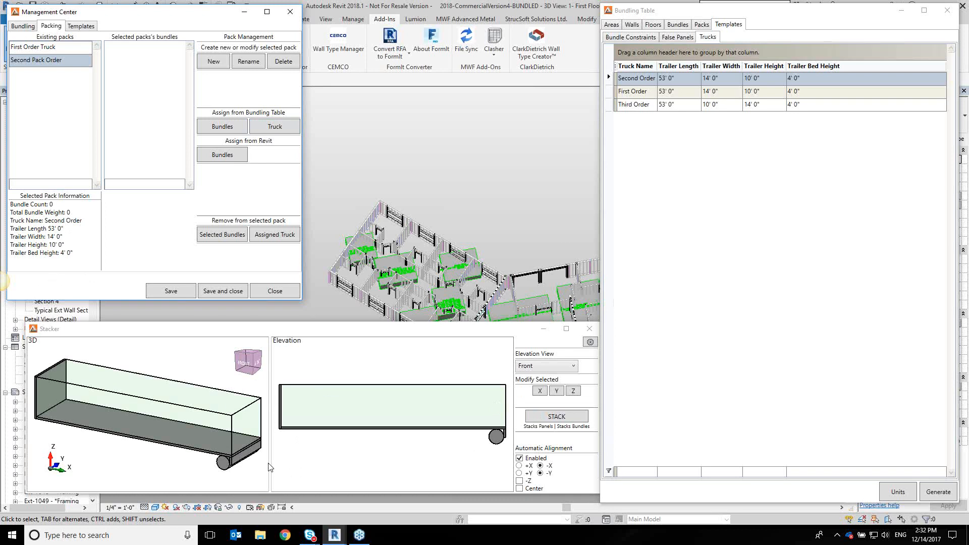
Compare the trailers of the First Order Truck and Second Pack Order packs, and look through the existing bundles.
click(46, 50)
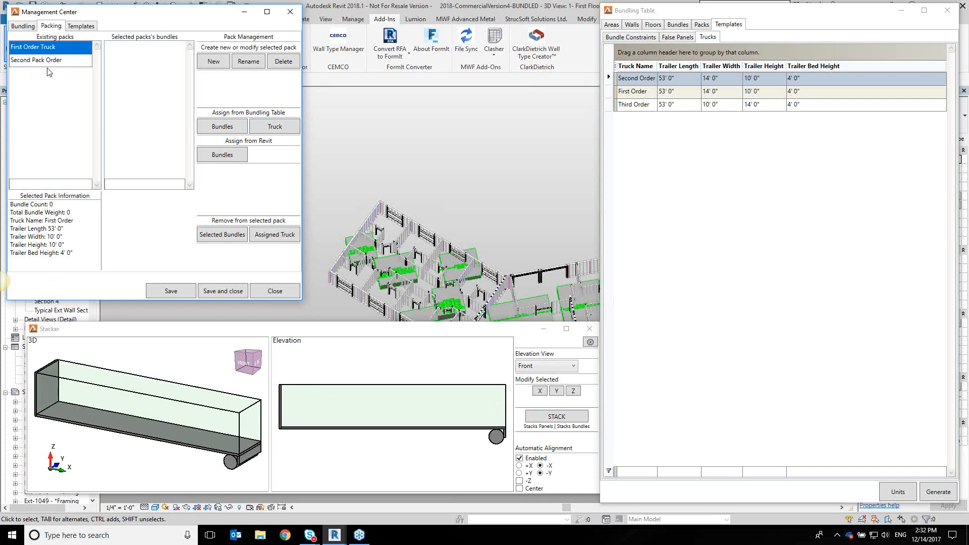
click(52, 62)
click(57, 48)
click(53, 61)
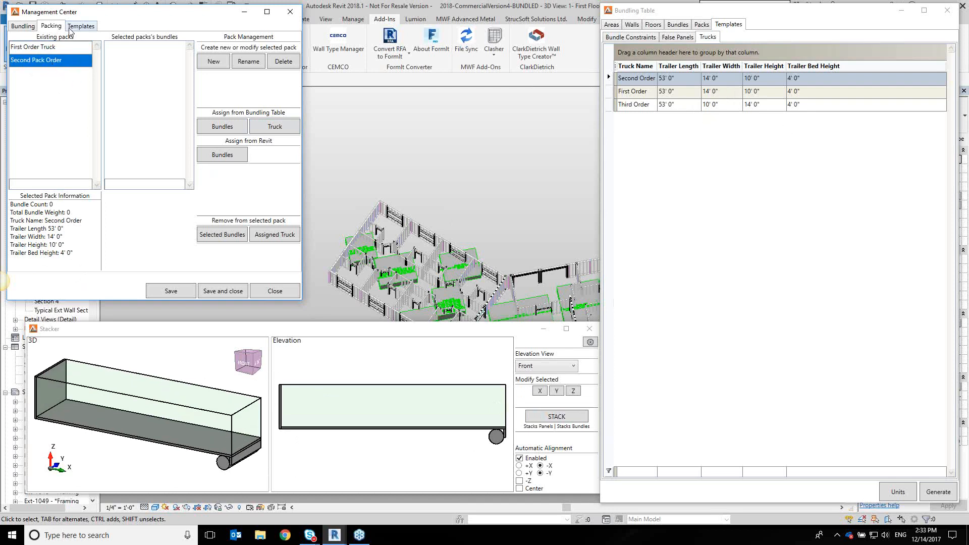
click(22, 26)
scroll(101, 166, down, 5)
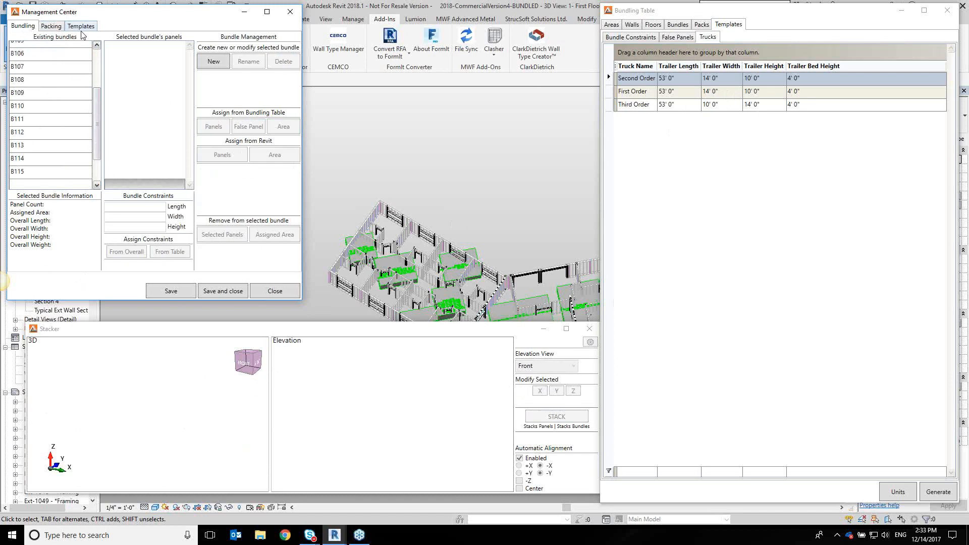
Select the Second Pack Order pack and list the bundles in the Bundling Table with widened columns, sorted ascending by bundle name.
click(52, 26)
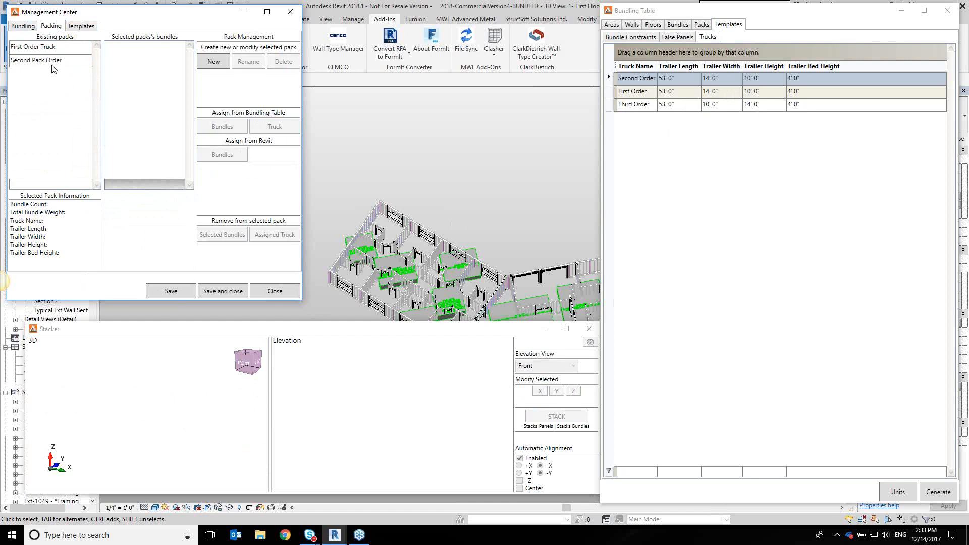
click(52, 61)
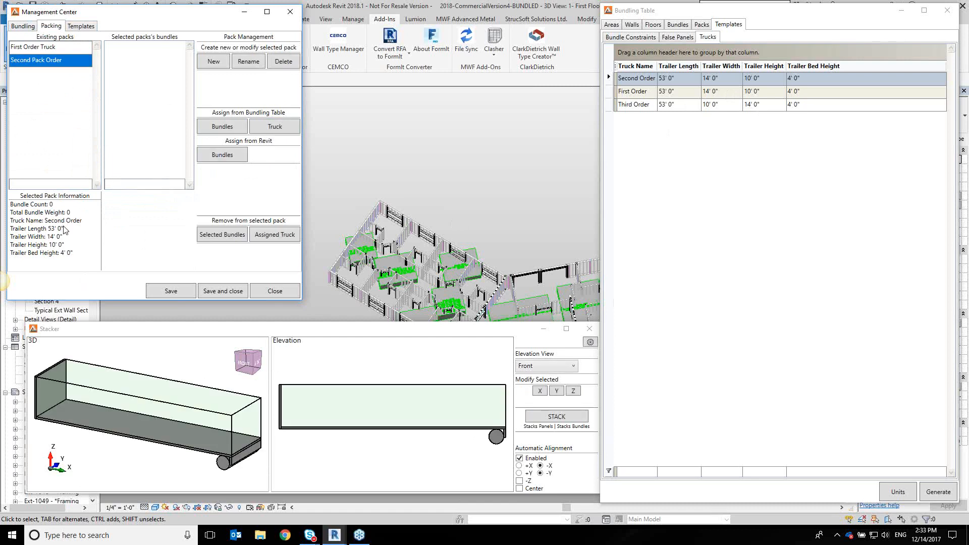
click(682, 27)
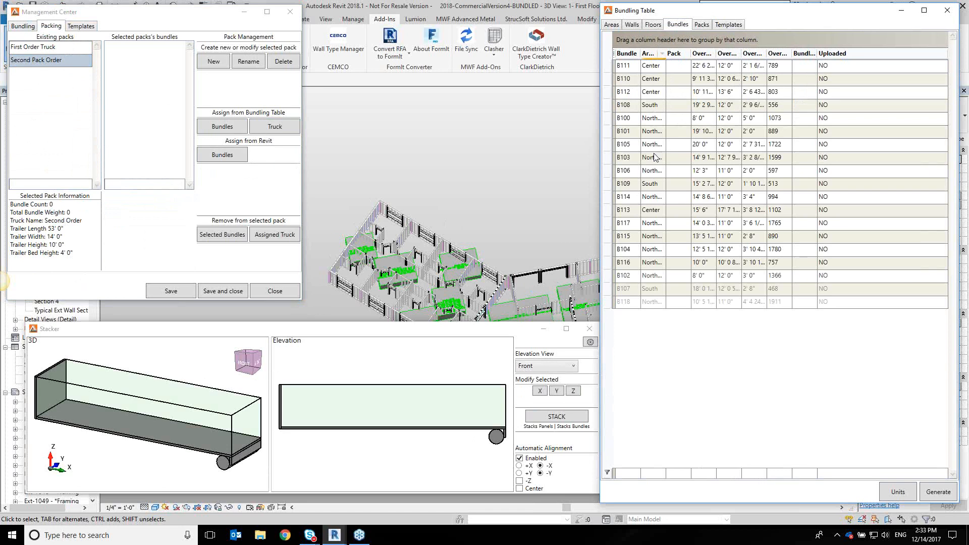
mouse_move(685, 55)
mouse_down()
mouse_move(695, 57)
mouse_move(646, 53)
mouse_move(667, 54)
mouse_up()
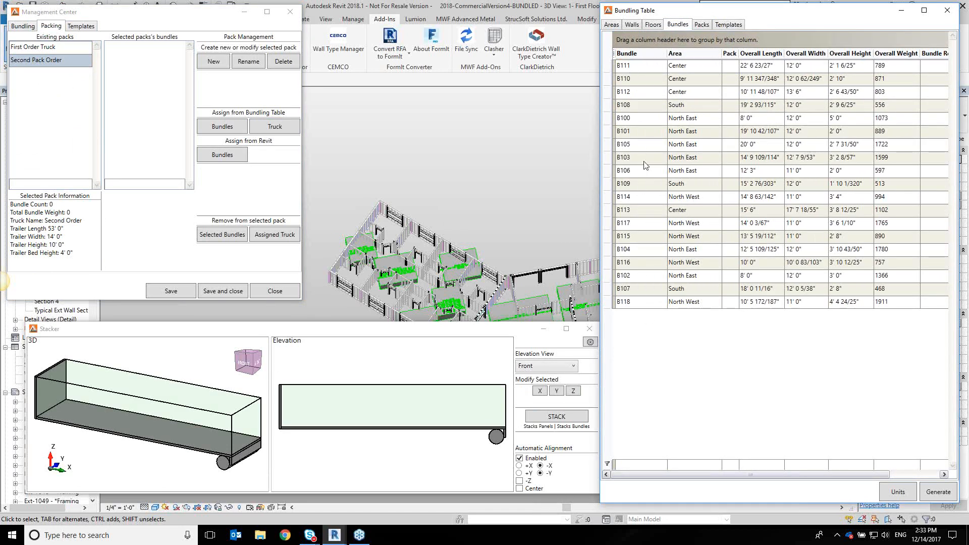
click(637, 54)
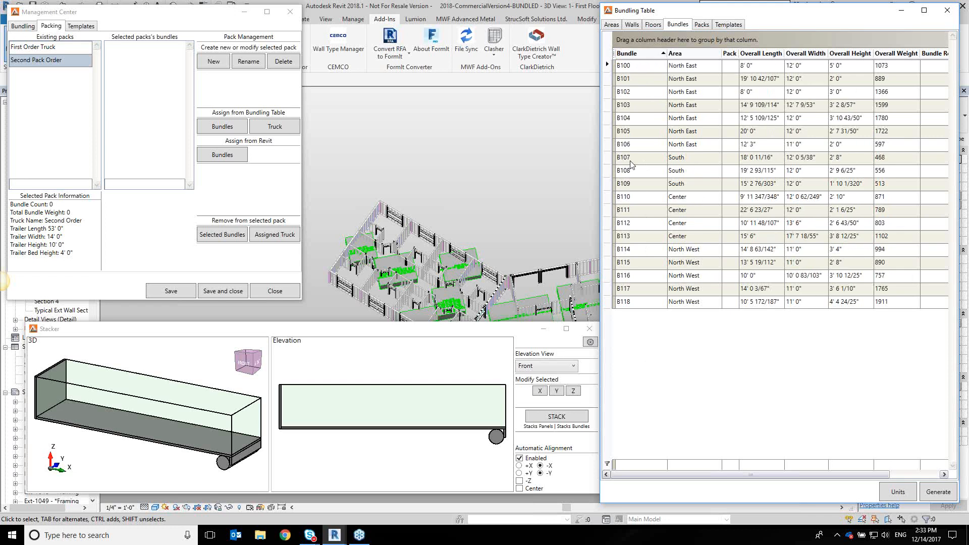
Assign bundles B100, B101 and B102 from the Bundling Table to the Second Pack Order pack.
click(629, 66)
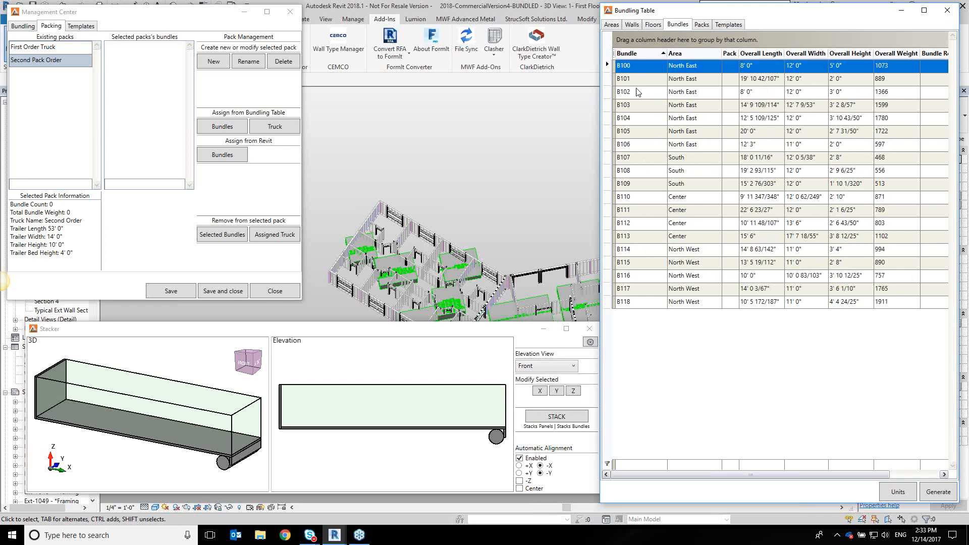
ctrl+click(632, 84)
ctrl+click(635, 94)
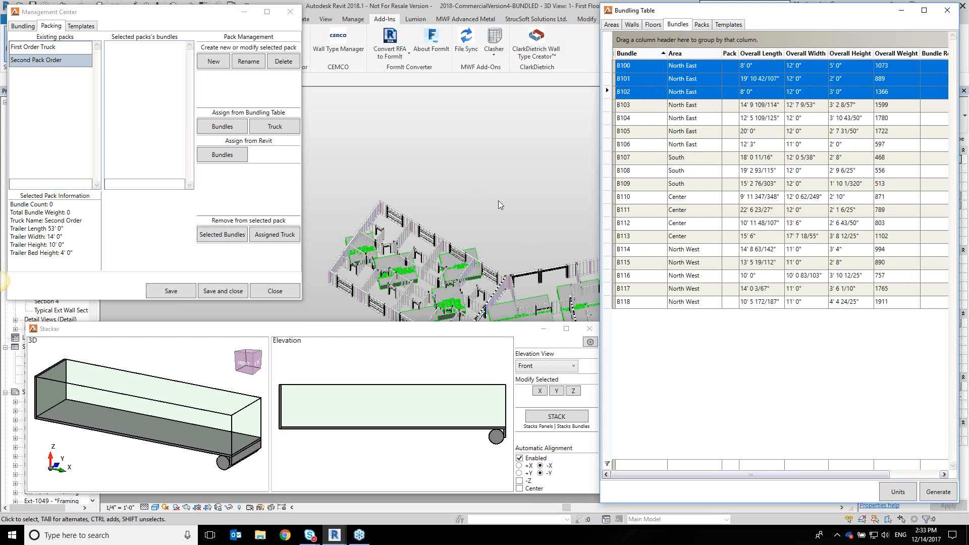
middle_drag(512, 231, 283, 224)
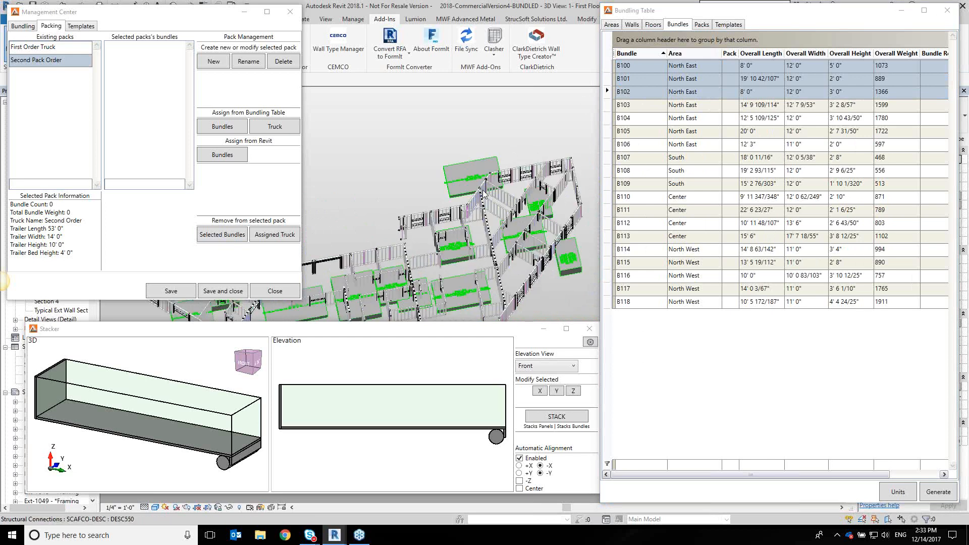
click(222, 129)
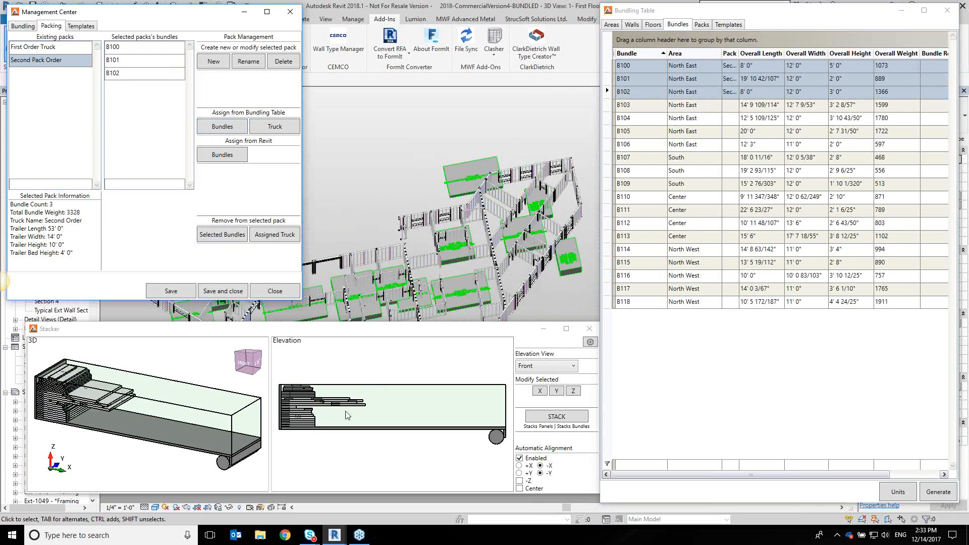
Stack the pack's three bundles automatically on the trailer and inspect the loaded truck.
click(552, 417)
click(338, 436)
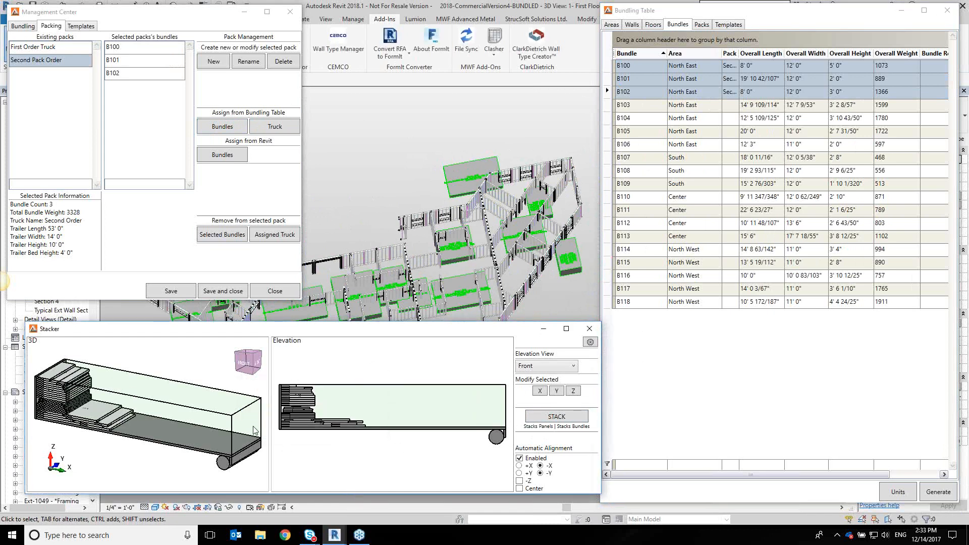
scroll(254, 430, up, 3)
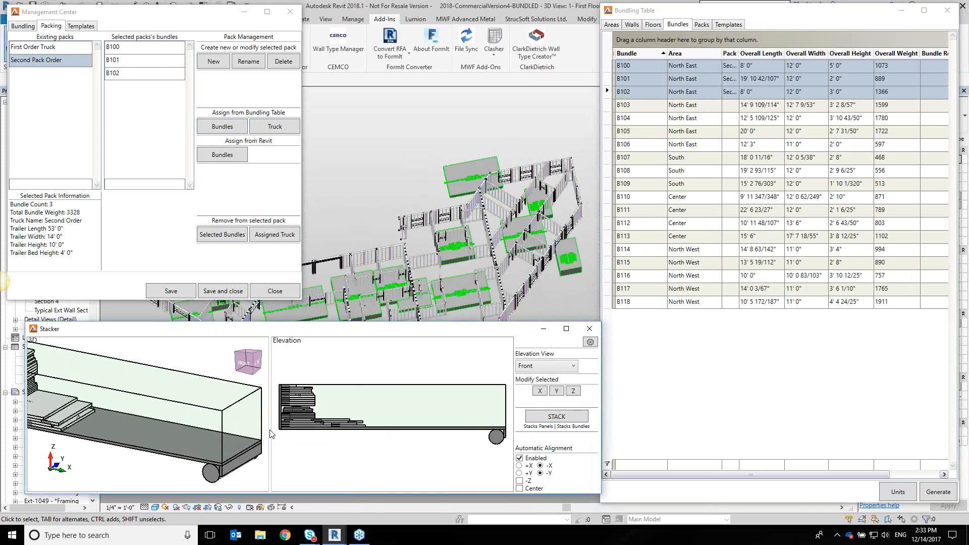
Enlarge the Stacker window and move bundle B100 from the top of the stack onto the trailer bed, directly behind B101.
click(568, 330)
scroll(684, 347, down, 5)
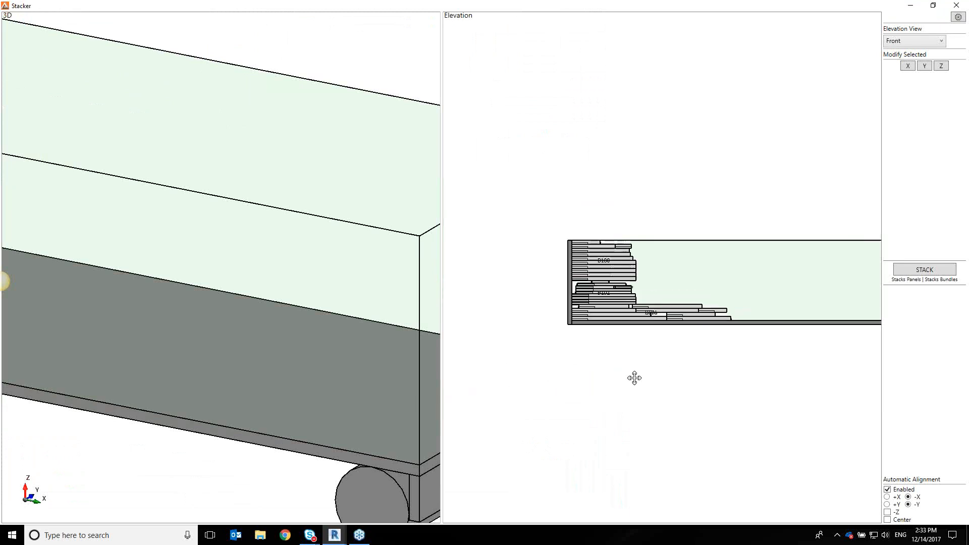
scroll(612, 372, down, 3)
middle_drag(562, 279, 553, 275)
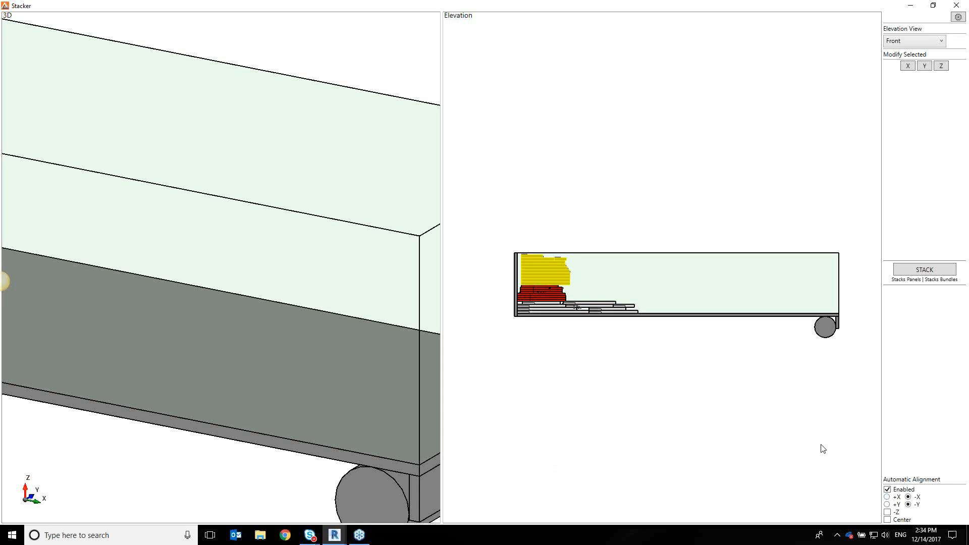
click(673, 291)
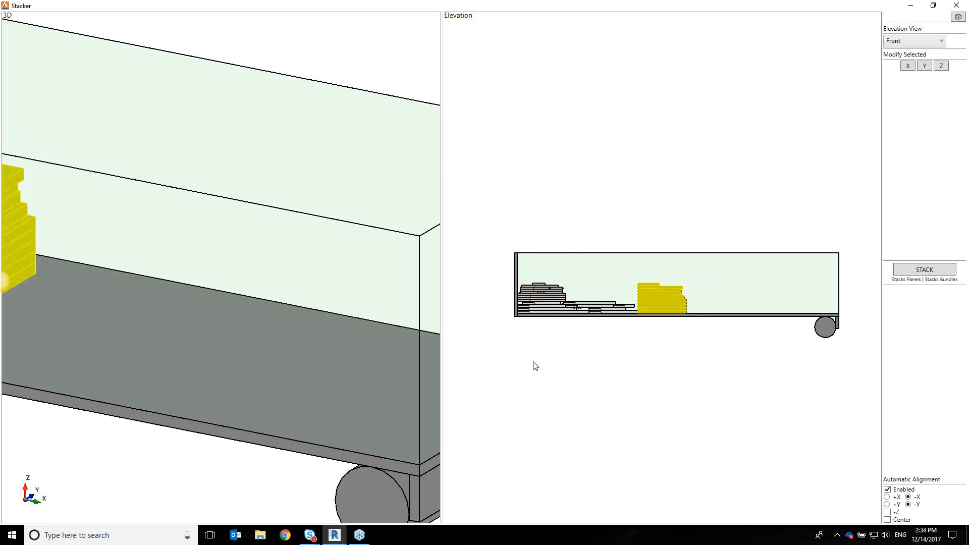
Move bundle B102 off B101 to the space behind B100, bringing it up against B100.
click(530, 288)
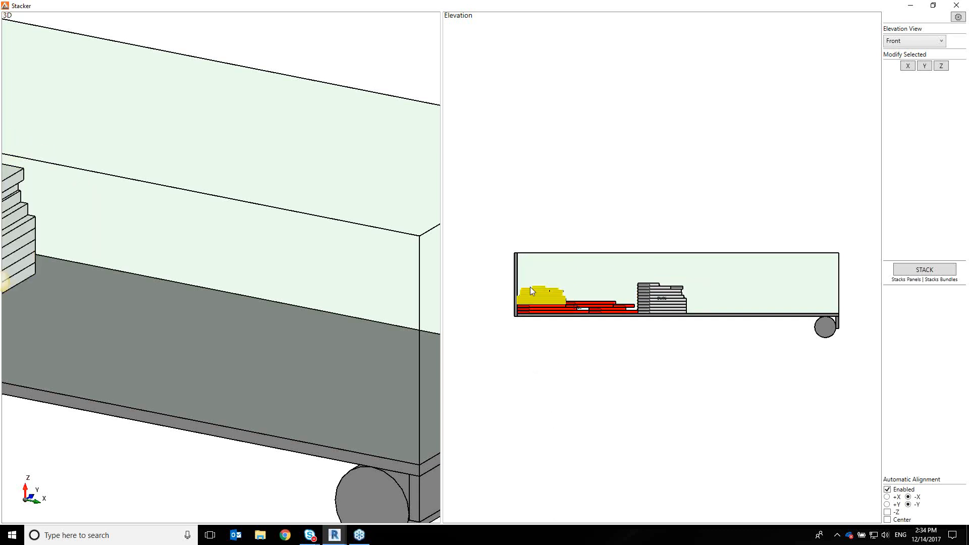
click(700, 273)
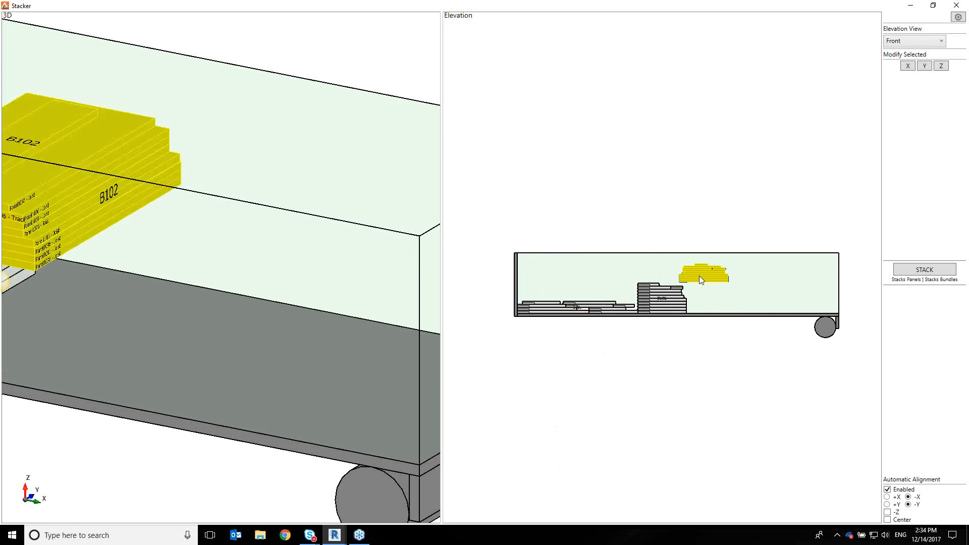
click(715, 303)
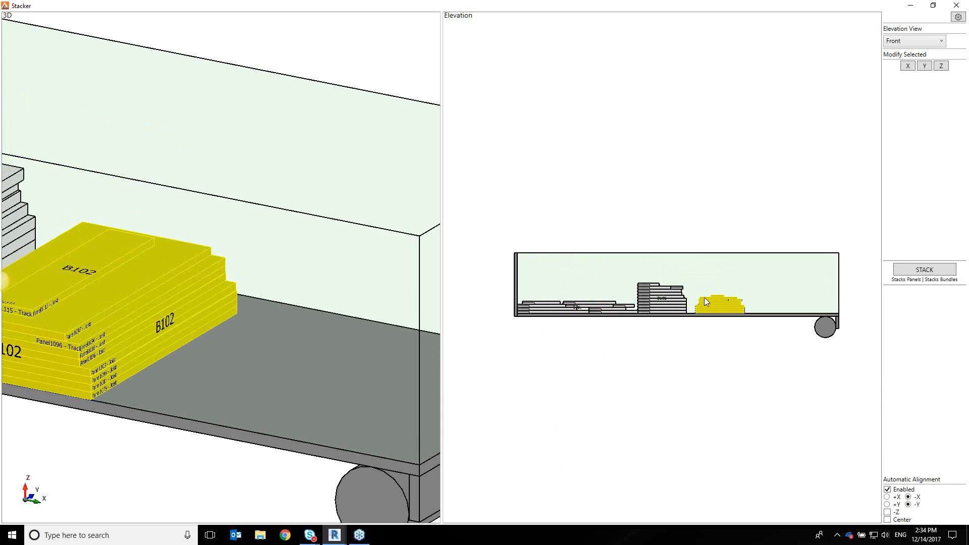
drag(714, 301, 704, 298)
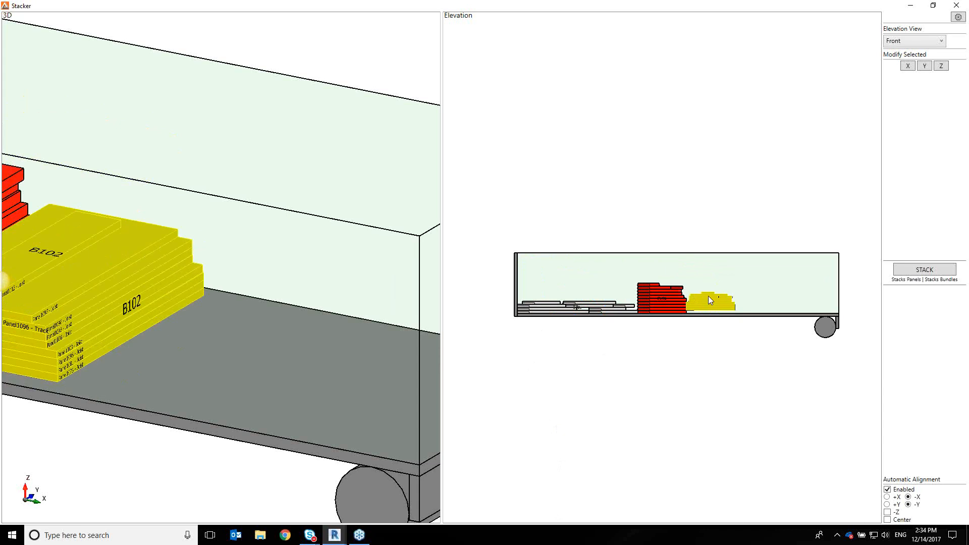
click(708, 295)
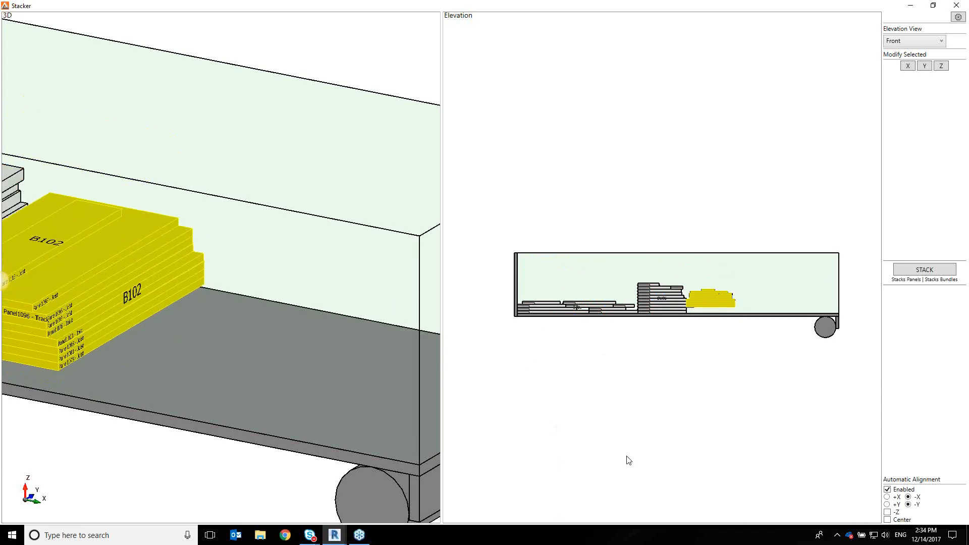
Lower bundle B102 onto the trailer bed, keeping it flush against B100, and deselect it.
scroll(703, 318, up, 5)
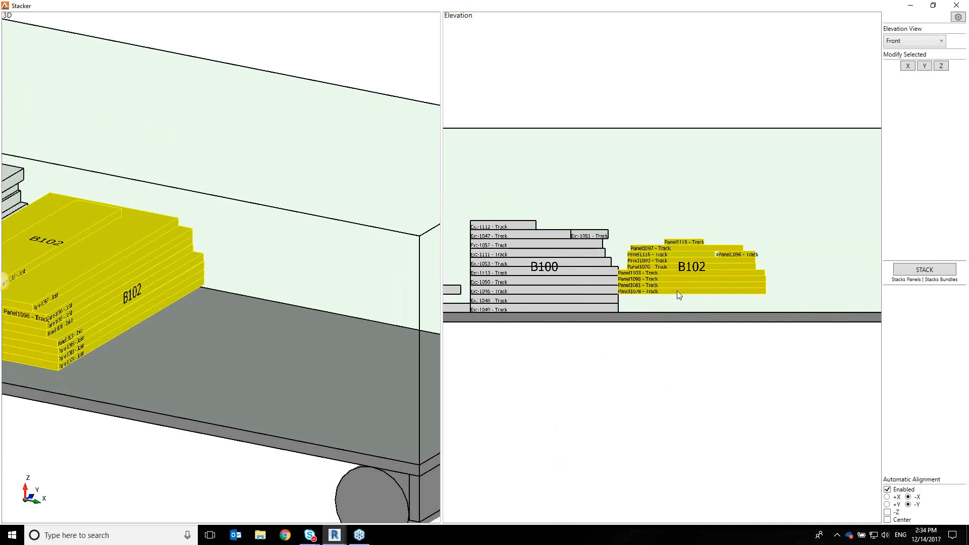
scroll(676, 299, up, 1)
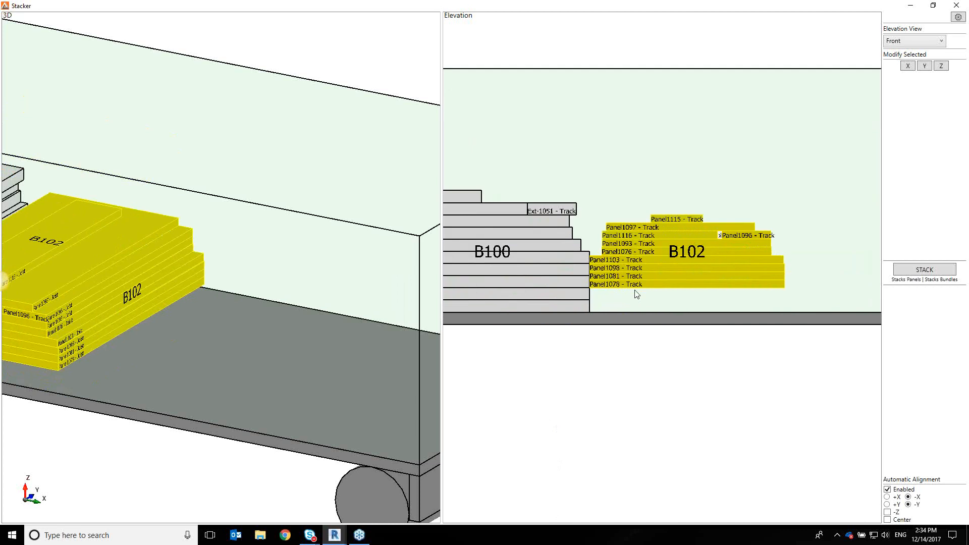
click(607, 306)
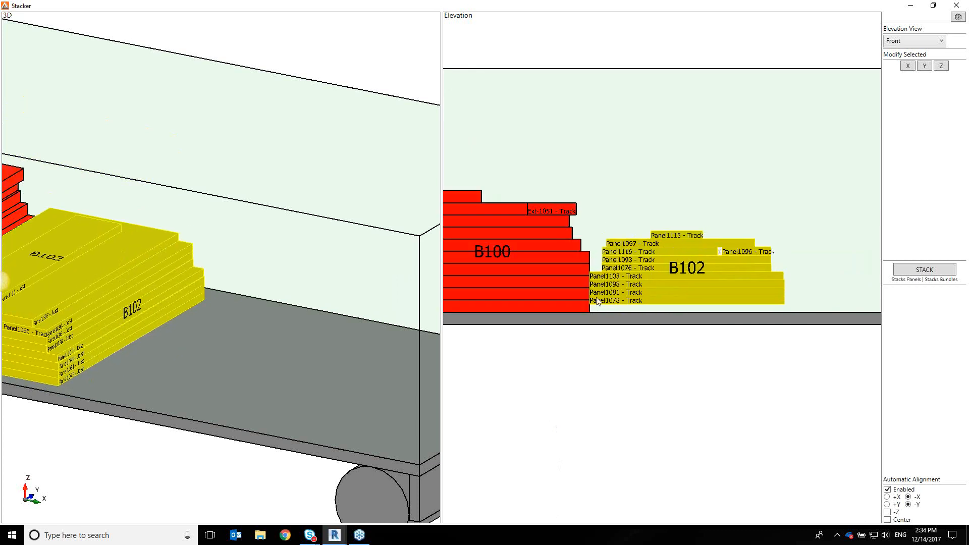
drag(609, 303, 610, 304)
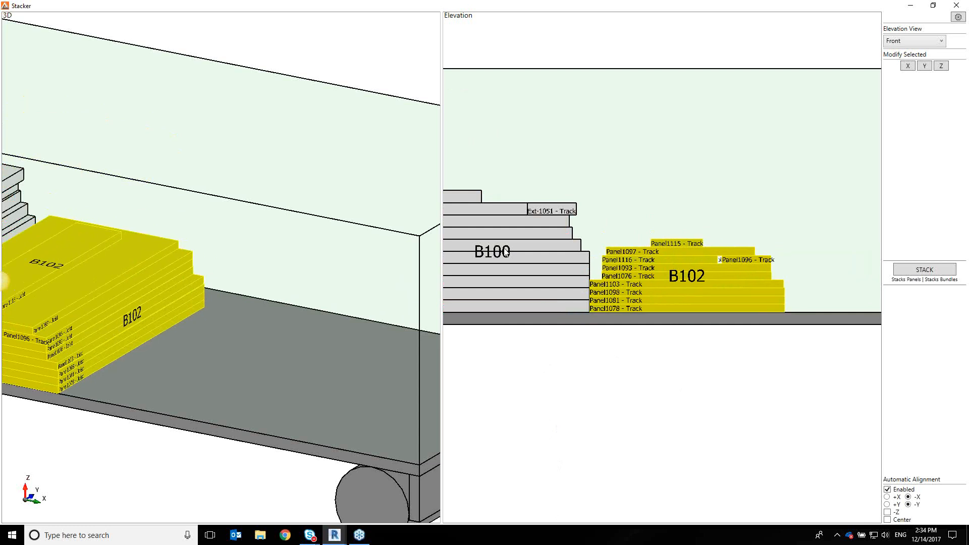
click(582, 419)
scroll(582, 419, down, 3)
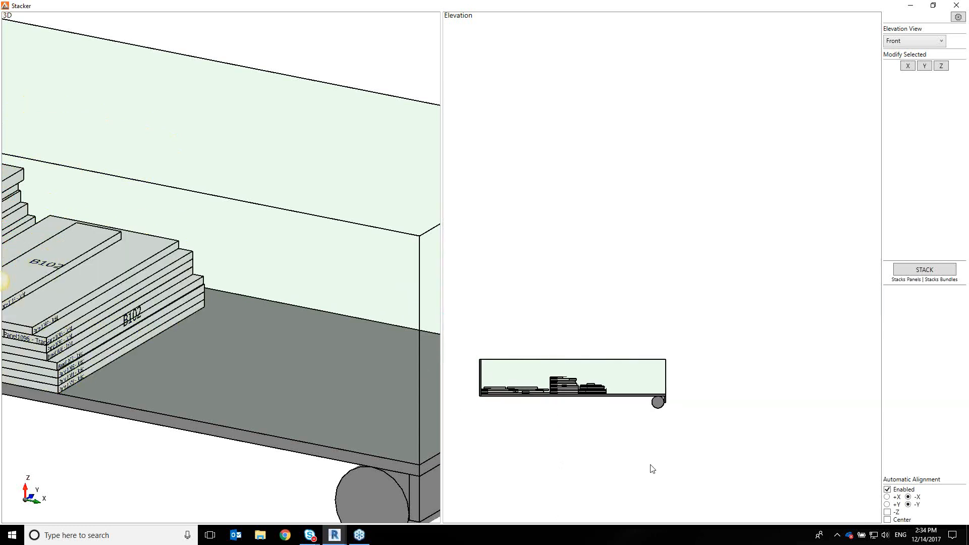
Assign bundles B103, B104 and B105 from the Bundling Table to the Second Pack Order pack.
drag(313, 5, 305, 317)
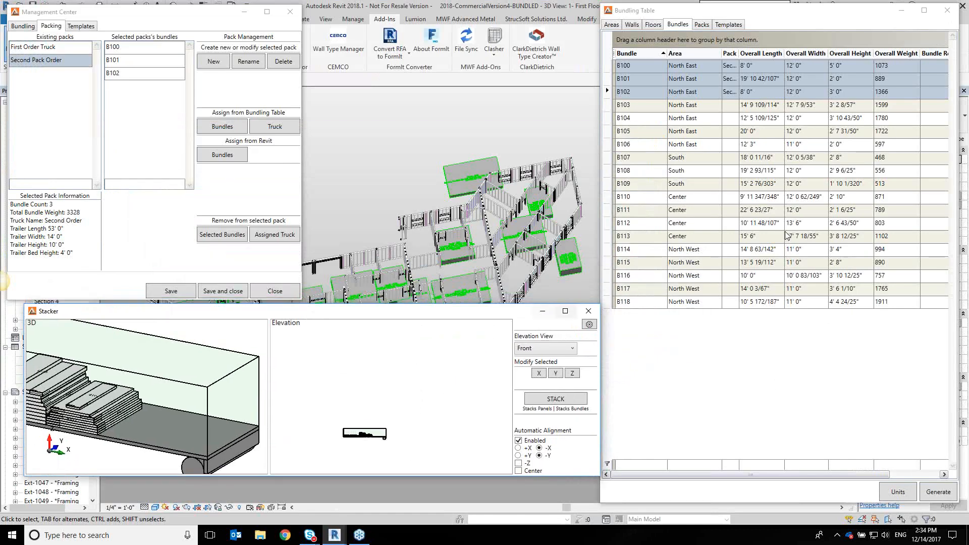
click(653, 108)
shift+click(654, 132)
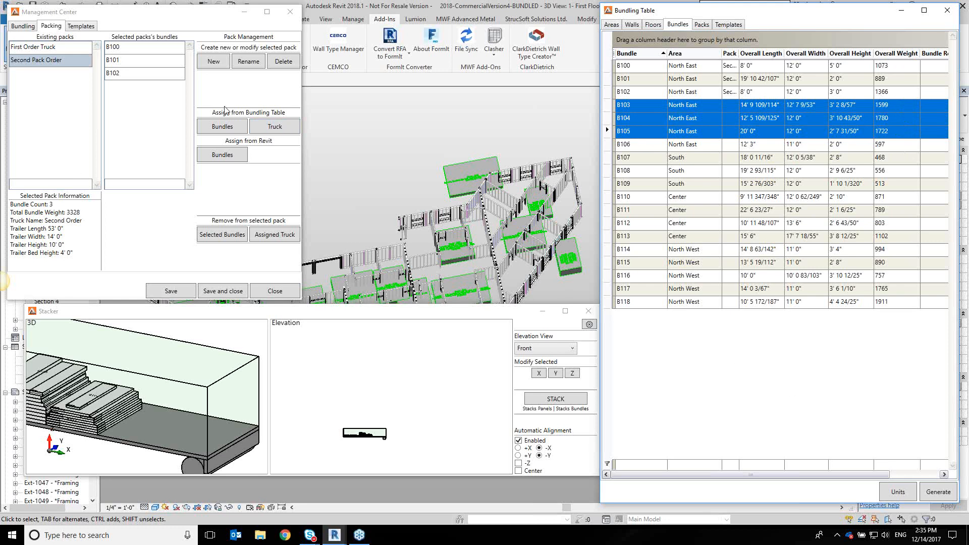
click(224, 128)
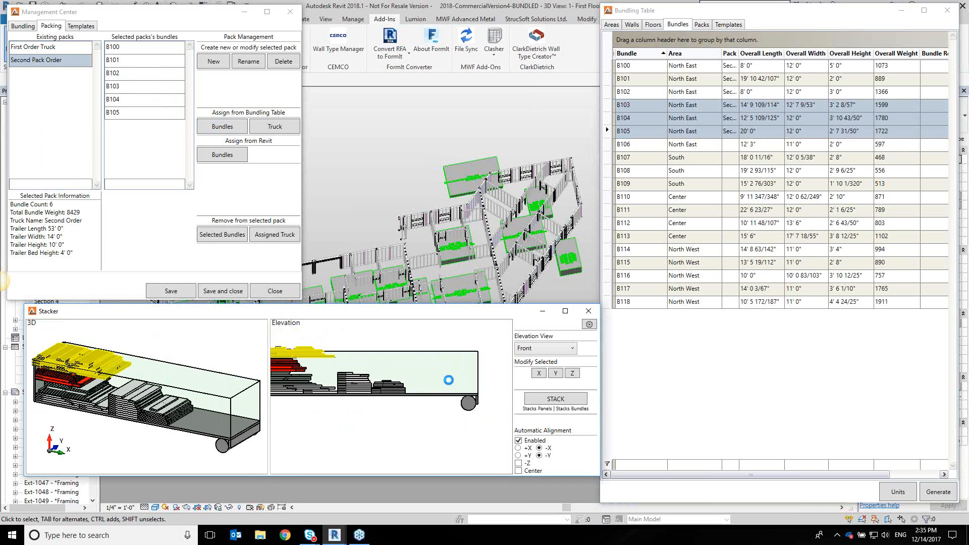
Move bundle B105 from the top of the load to the trailer bed at the rear, flush against B102.
click(451, 385)
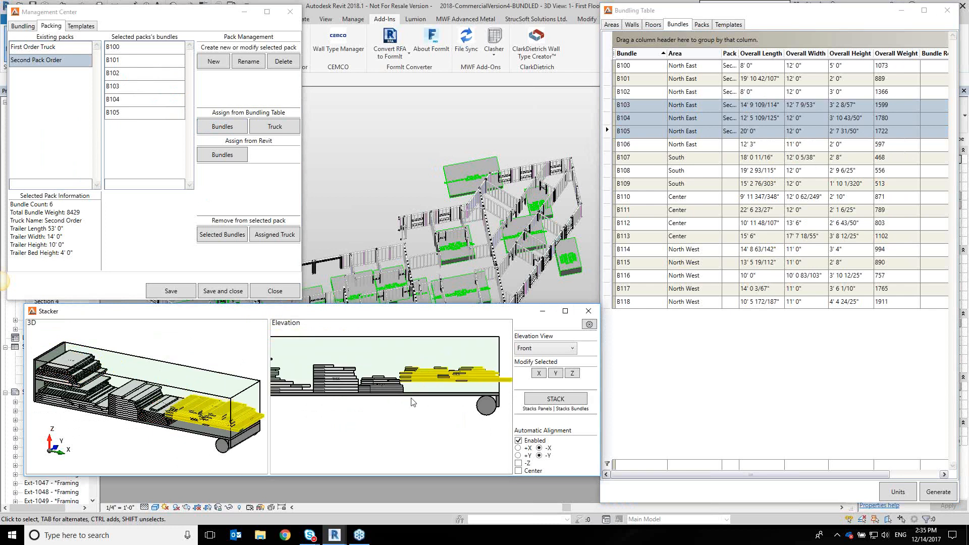
scroll(413, 402, up, 4)
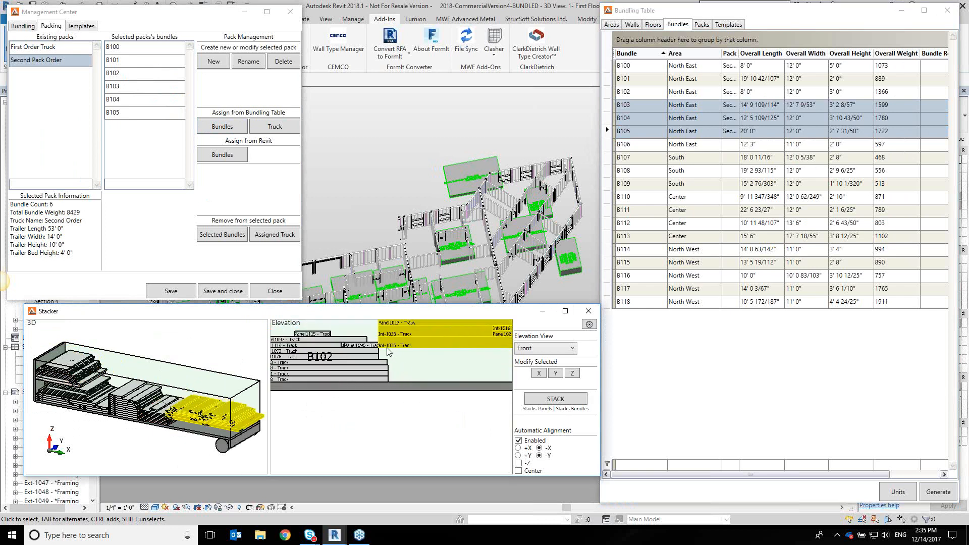
click(416, 377)
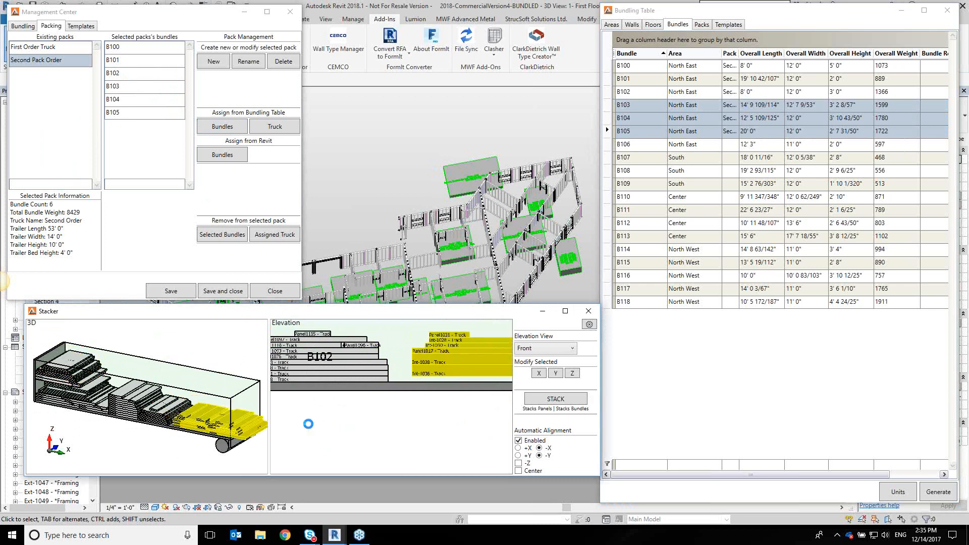
click(309, 422)
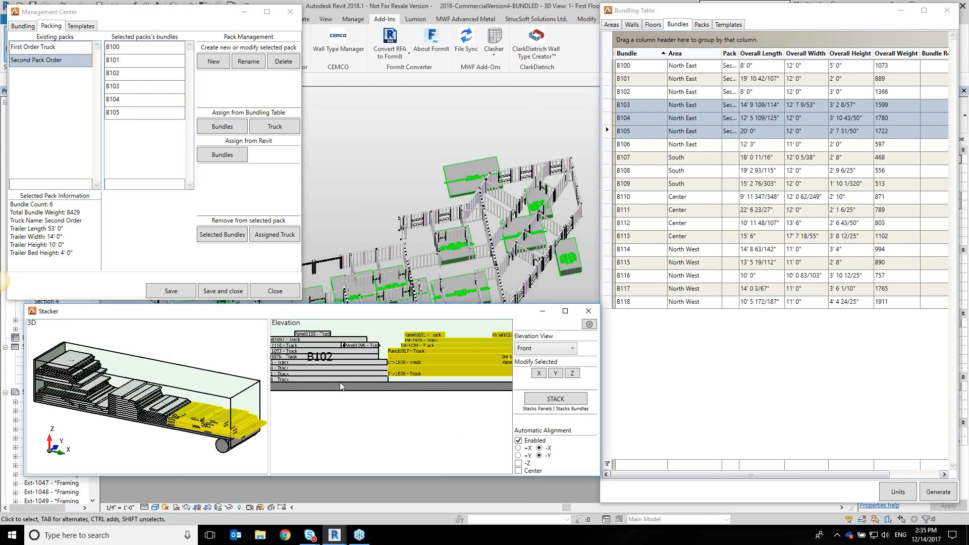
scroll(398, 382, up, 3)
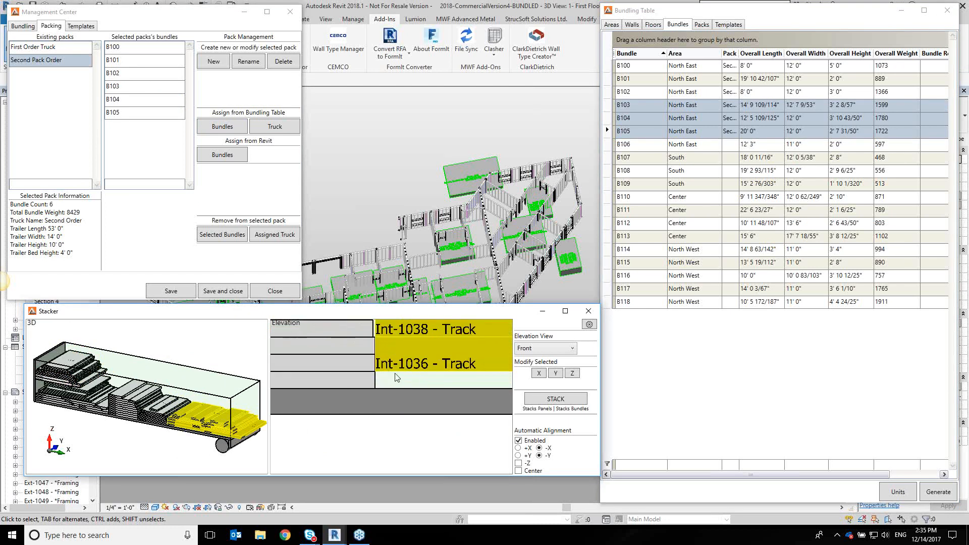
click(372, 403)
click(373, 445)
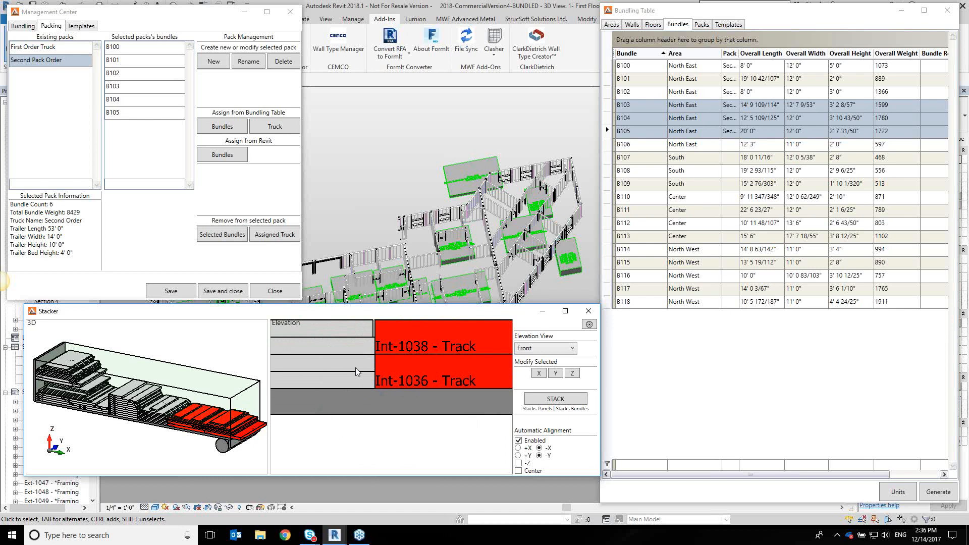
Rotate bundle B102 about the Z and Y axes so that it stands upright on the trailer.
click(564, 310)
middle_drag(708, 372, 720, 374)
middle_drag(553, 354, 684, 363)
scroll(594, 371, down, 3)
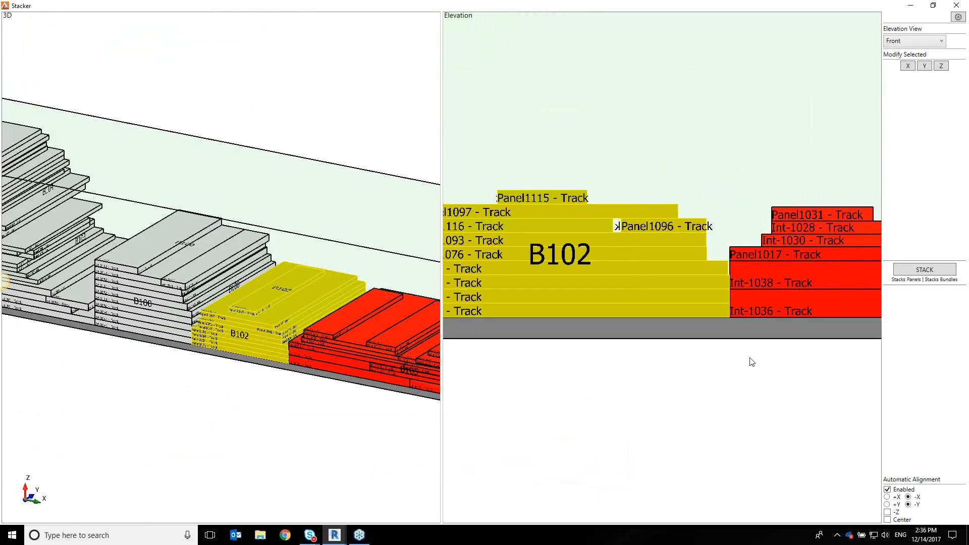
click(936, 67)
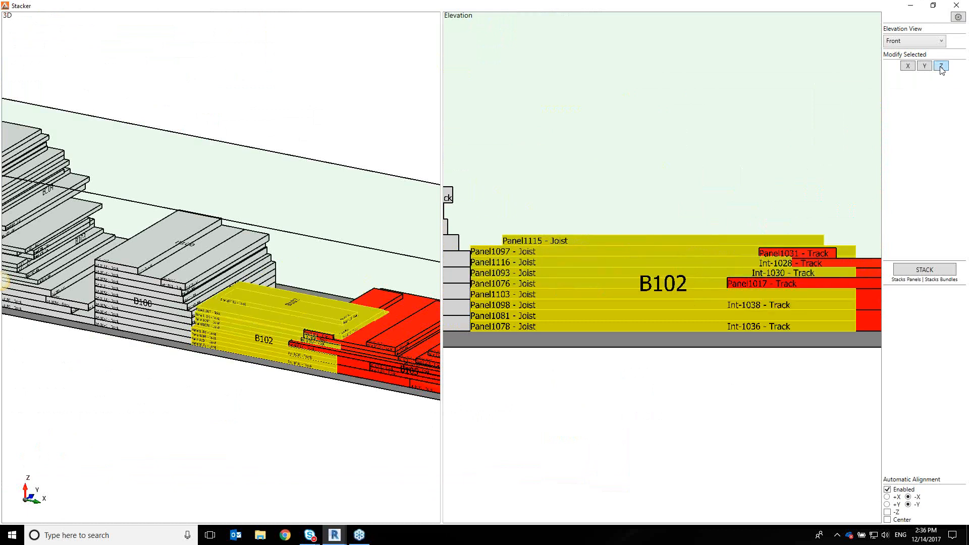
click(922, 68)
click(922, 67)
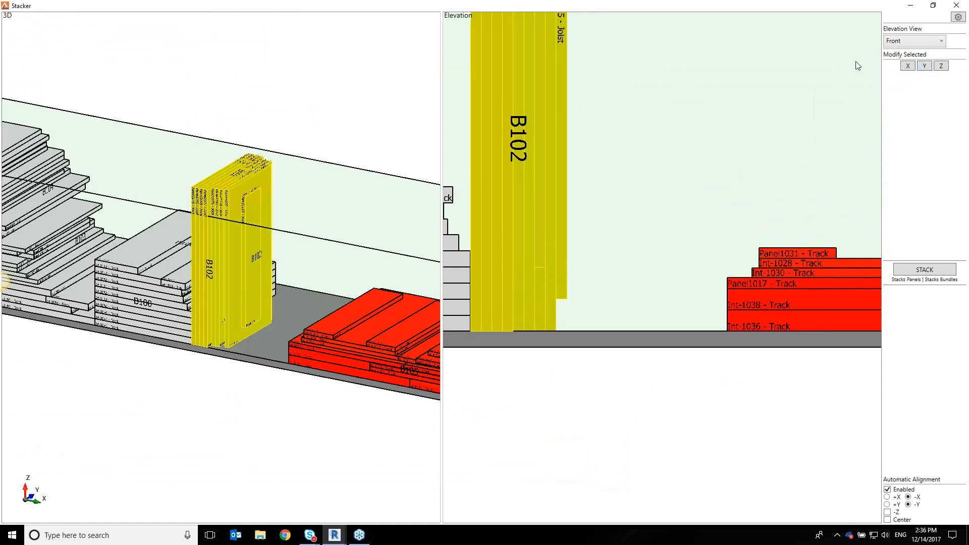
Switch the elevation view to Top and move bundle B105 forward, close against the upright B102.
click(913, 41)
click(620, 281)
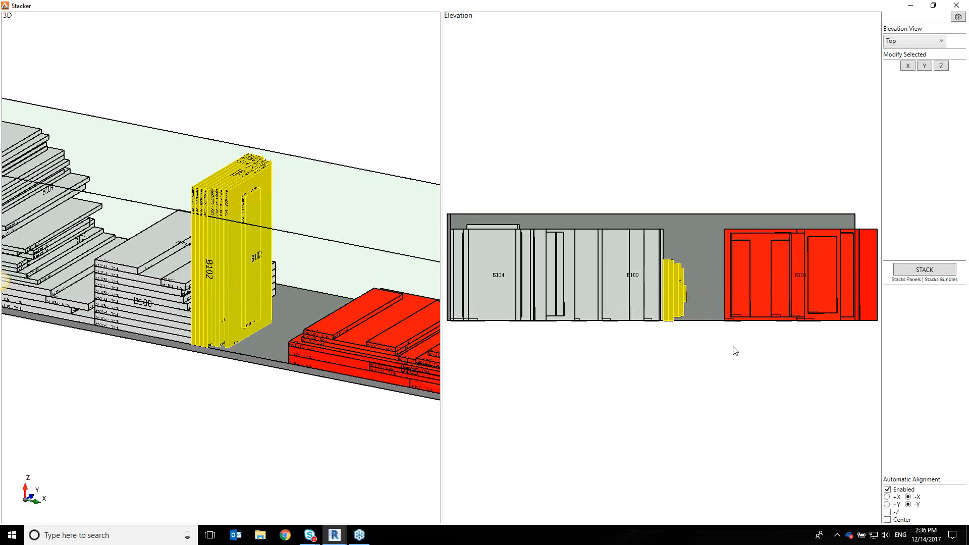
click(700, 310)
scroll(698, 283, up, 1)
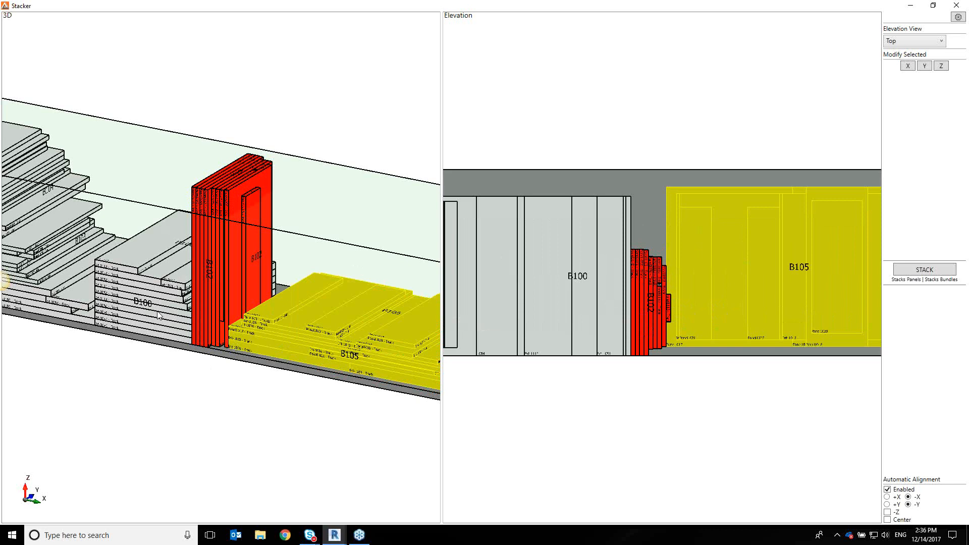
Enable -Z automatic alignment and reposition B105 and B102 so that B102 stands in the gap between B100 and B105.
scroll(665, 265, up, 1)
scroll(665, 264, up, 1)
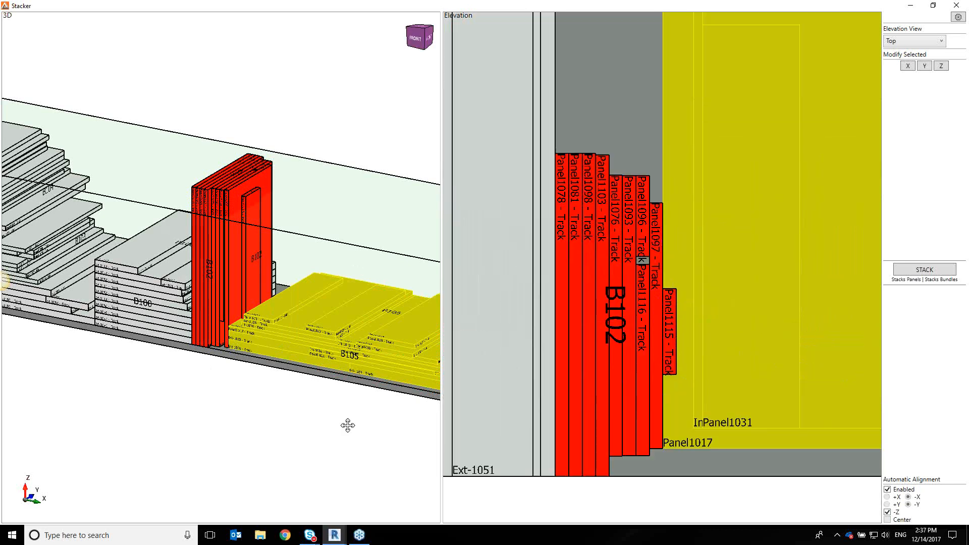
scroll(308, 408, down, 2)
middle_drag(300, 407, 300, 405)
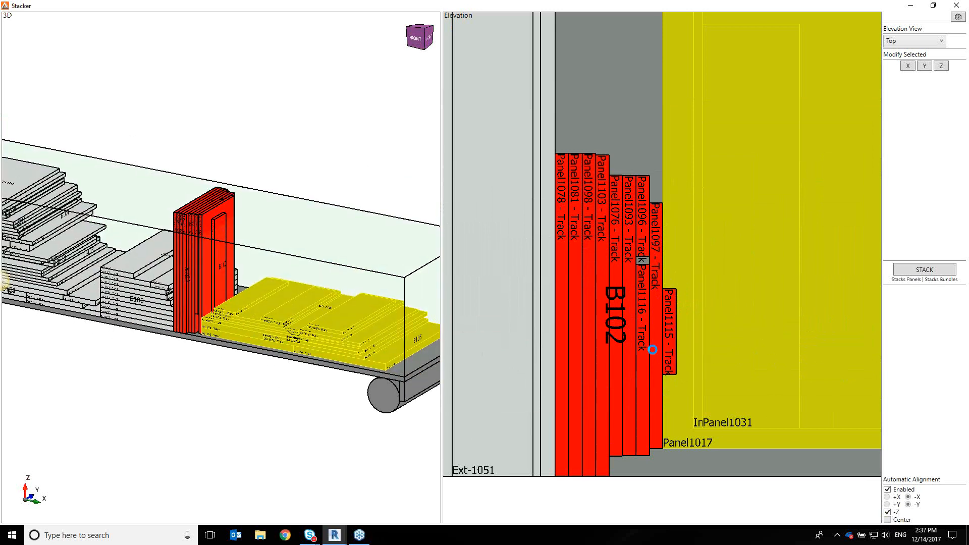
key(ctrl+z)
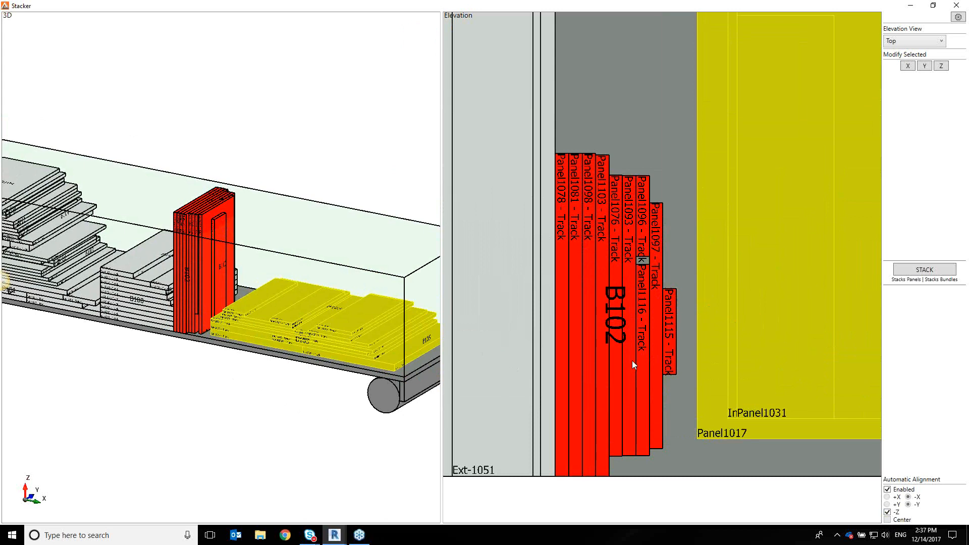
click(568, 295)
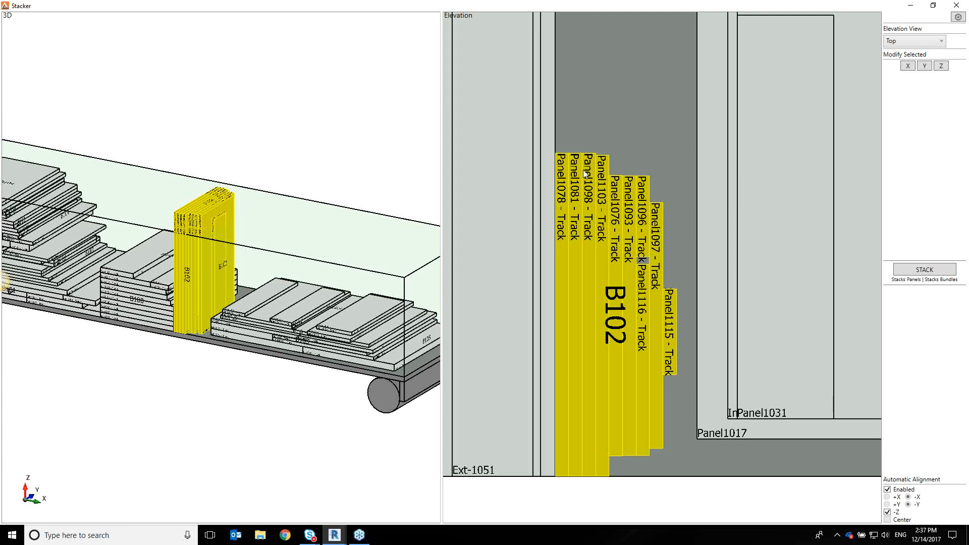
key(ctrl+z)
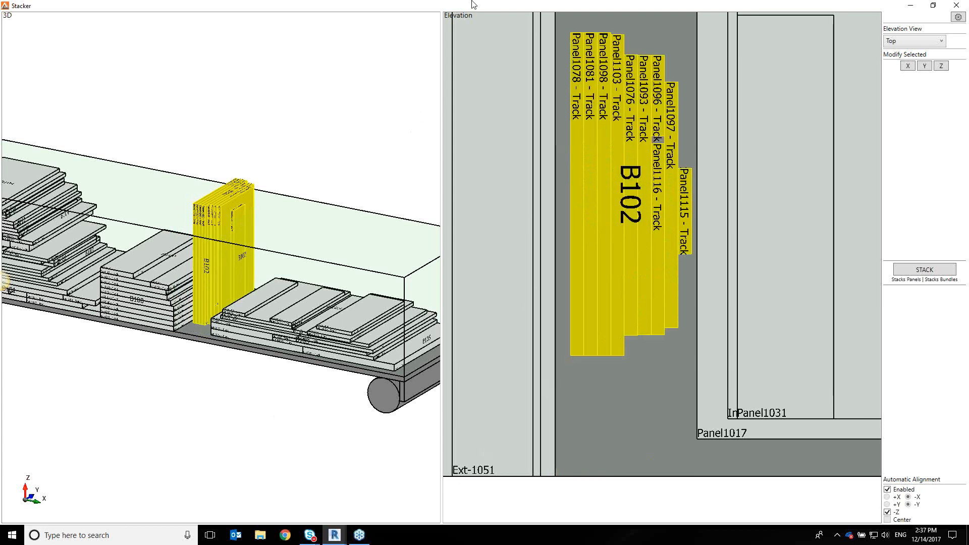
Restore the Stacker window to its smaller size and save the current arrangement of the Second Pack Order pack.
drag(477, 6, 310, 333)
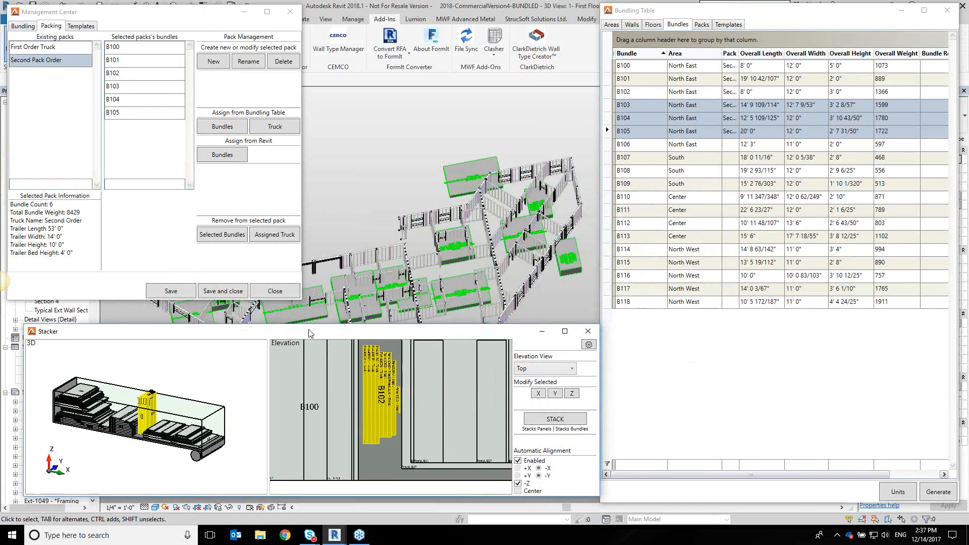
click(174, 237)
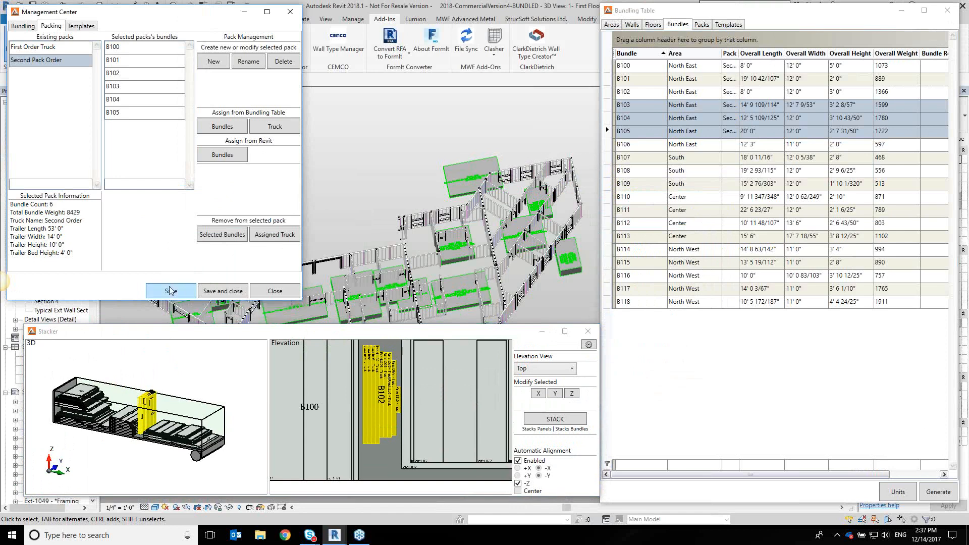
click(173, 290)
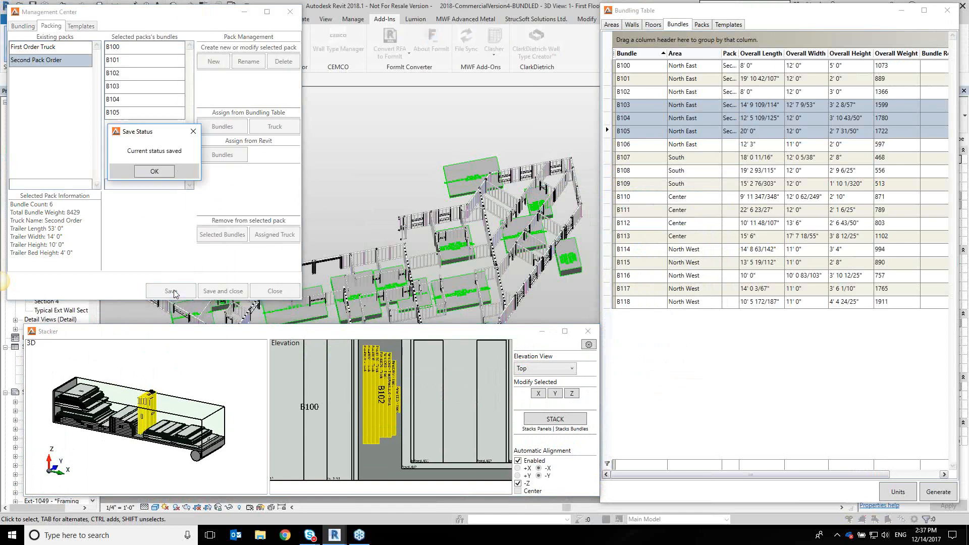
Display the First Order Truck pack on its trailer, and save and close the Panel Stacker session.
click(154, 171)
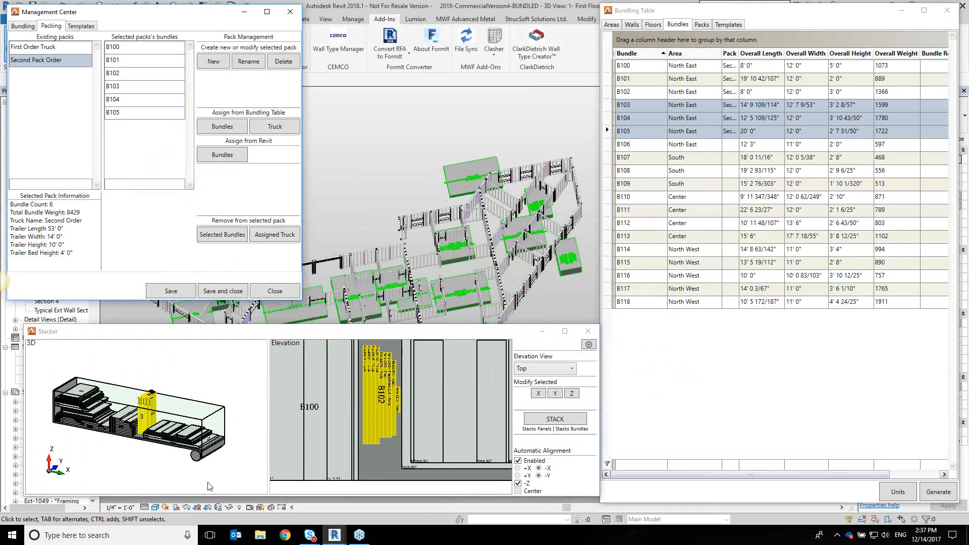
click(32, 48)
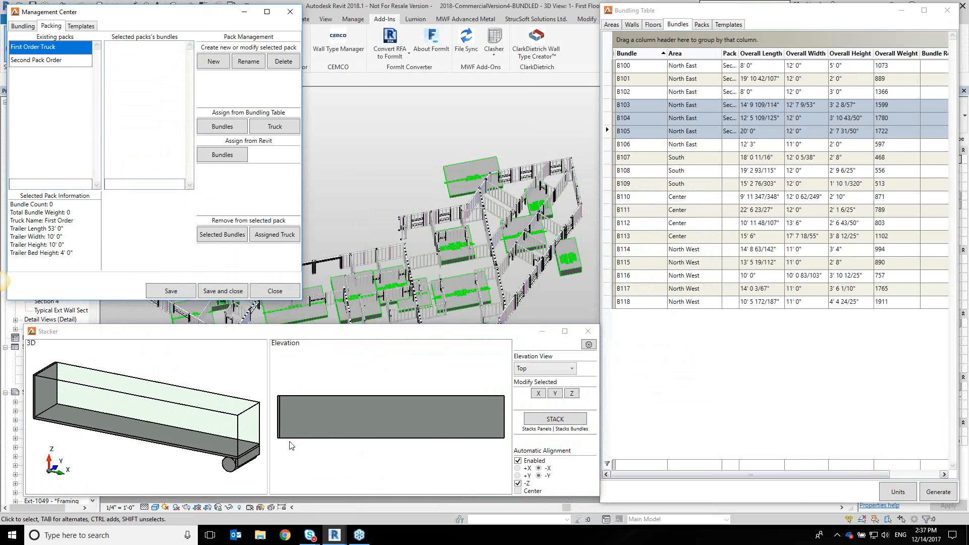
click(230, 296)
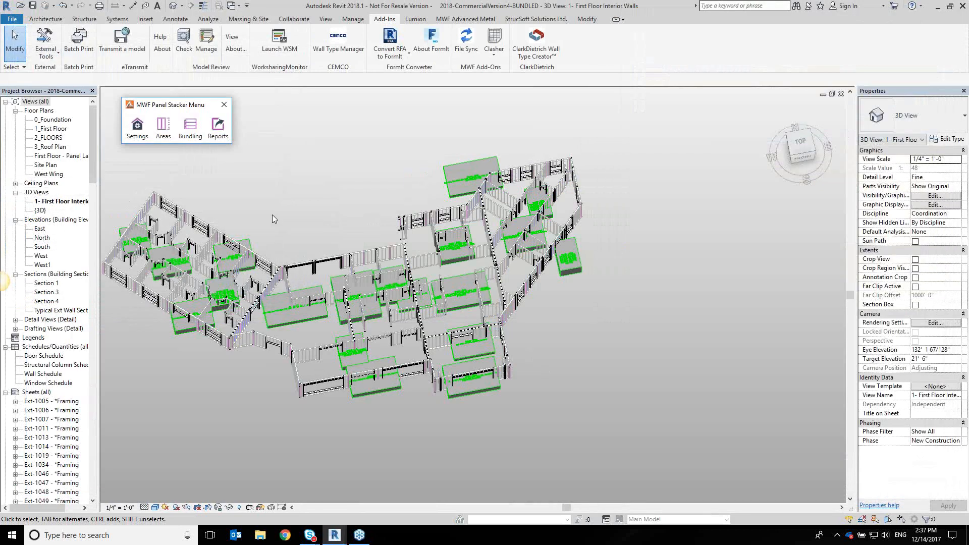
Close the 2018-CommercialVersion4-BUNDLED project, saving the Panel Stacker progress but discarding the project's own changes.
click(841, 94)
click(505, 273)
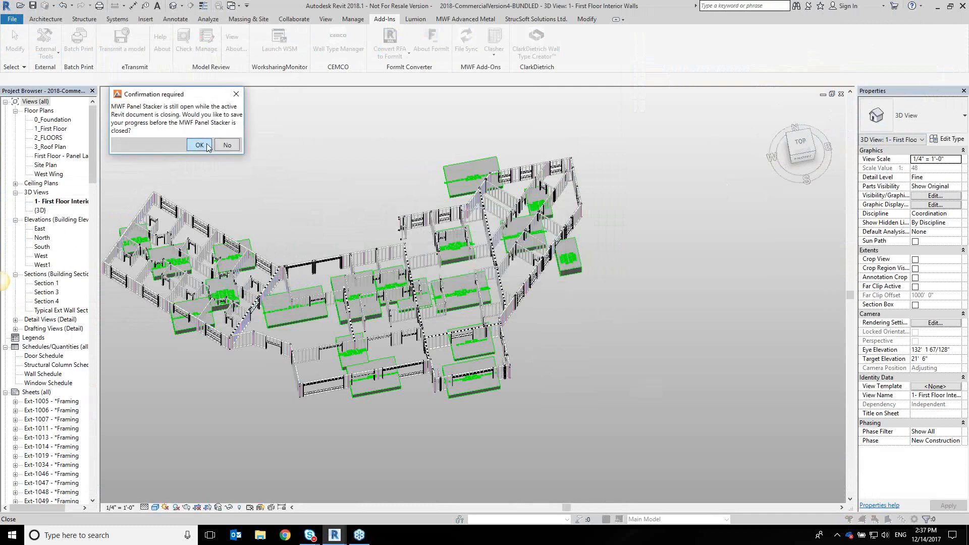
click(207, 146)
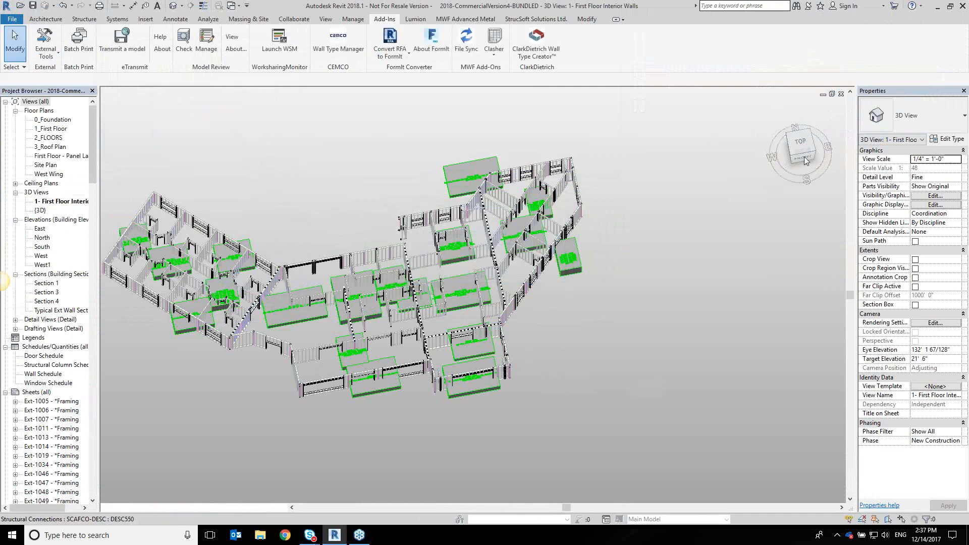
click(840, 95)
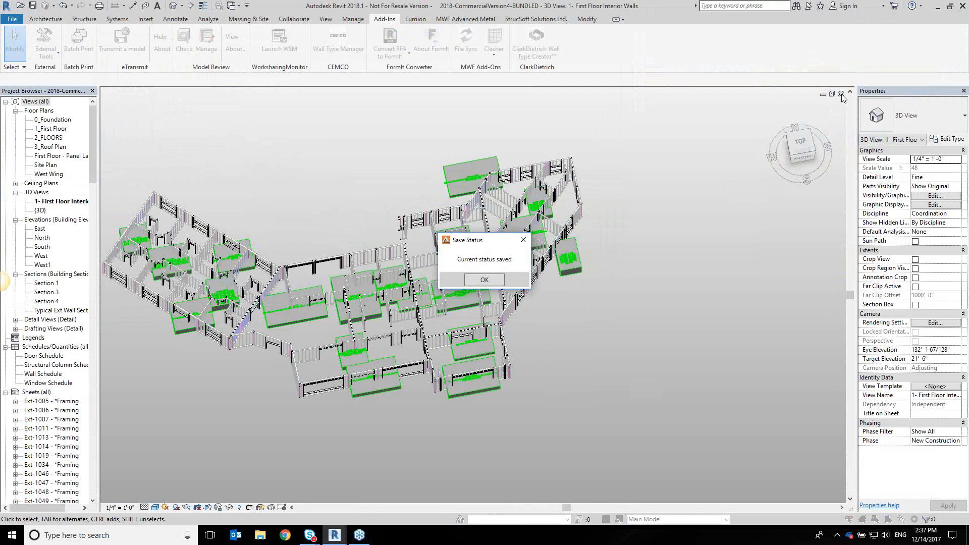
click(484, 279)
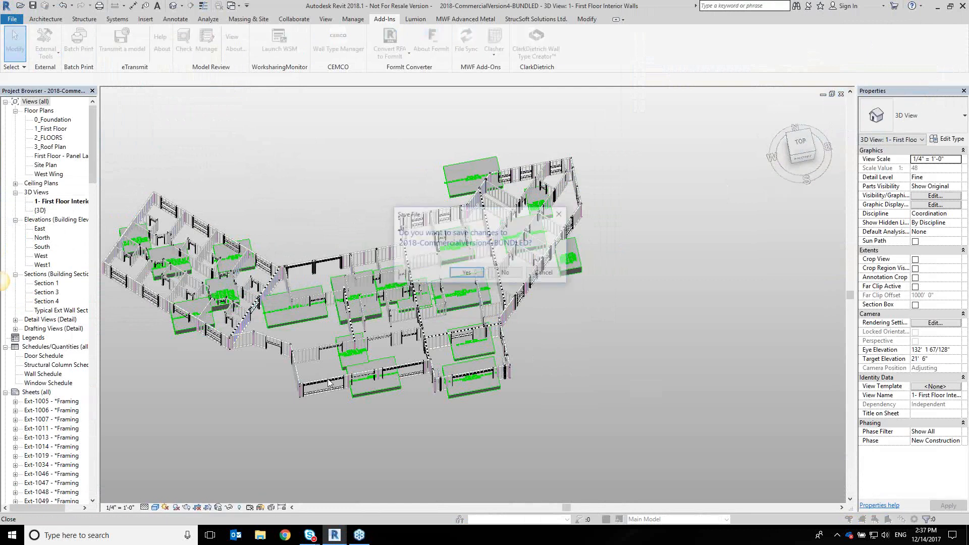
click(506, 274)
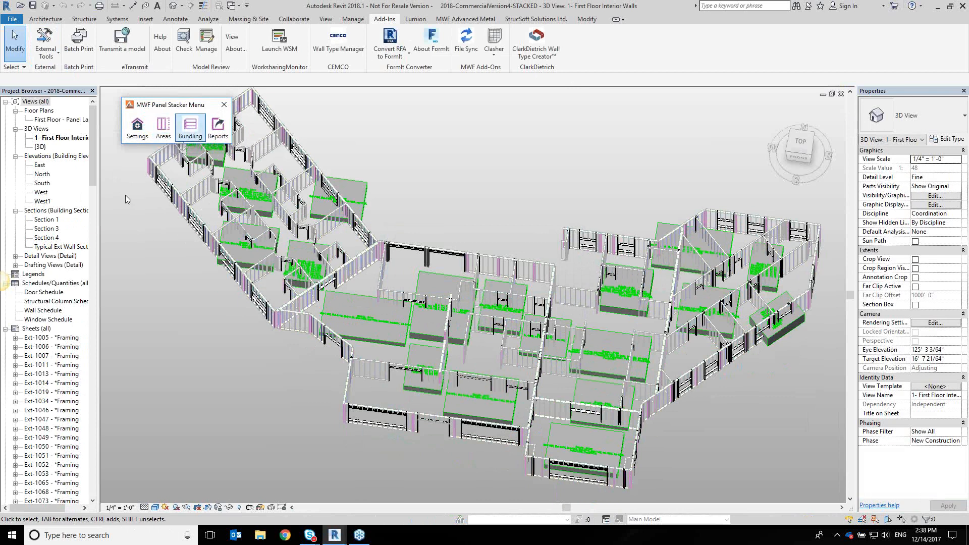
Load the bundling tools in the 2018-CommercialVersion4-STACKED project and look through the PanelStacker Webinar folder in File Explorer.
click(190, 128)
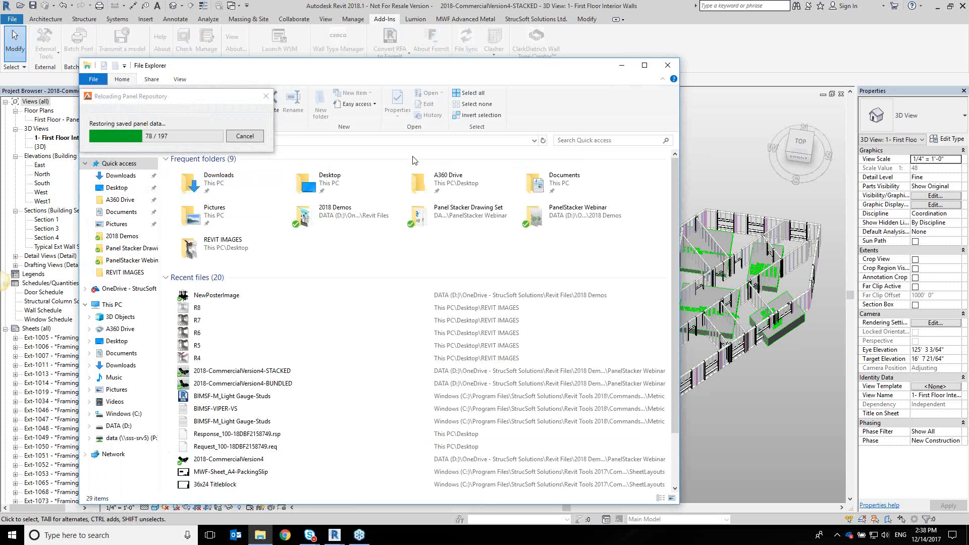
double_click(581, 208)
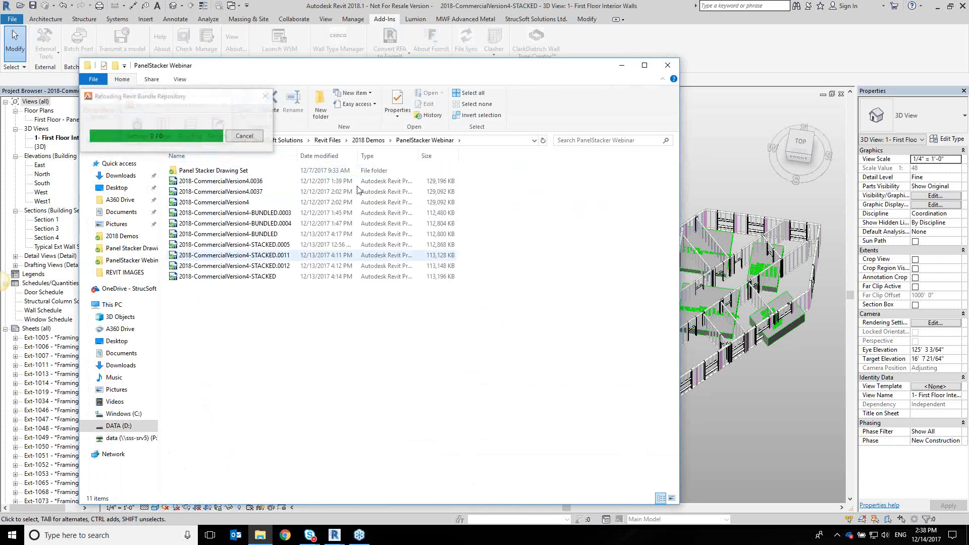
click(622, 66)
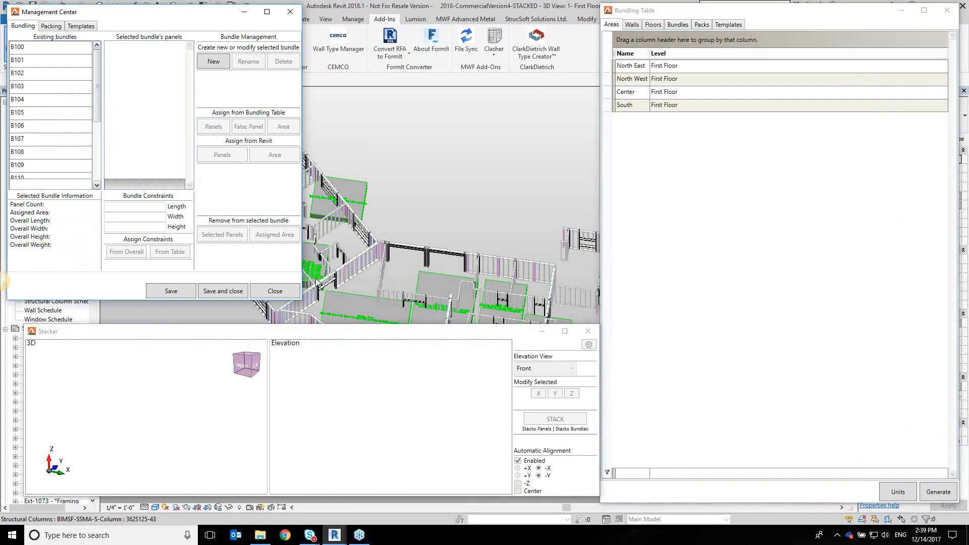
Review the bundles and trailer layouts of the FIRST ORDER and SECOND ORDER packs.
click(50, 26)
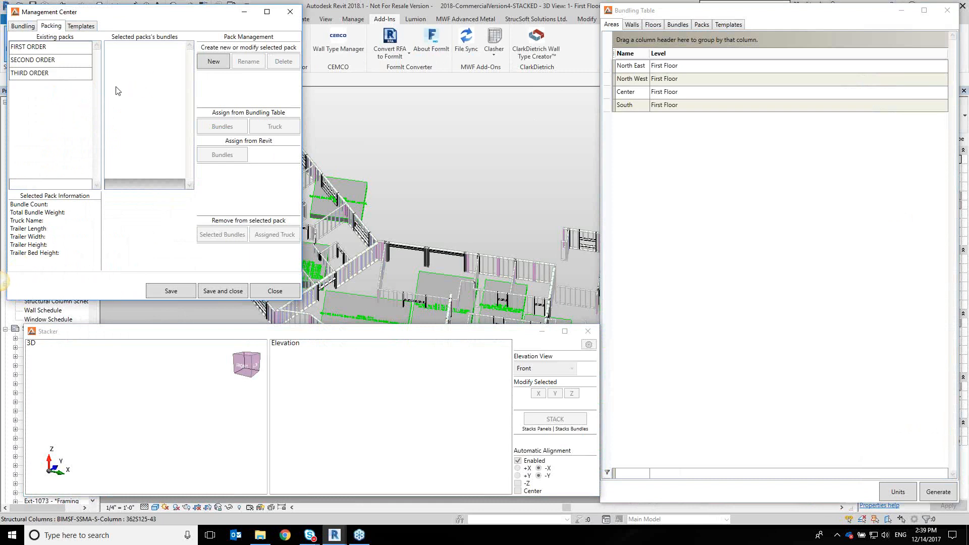
click(28, 48)
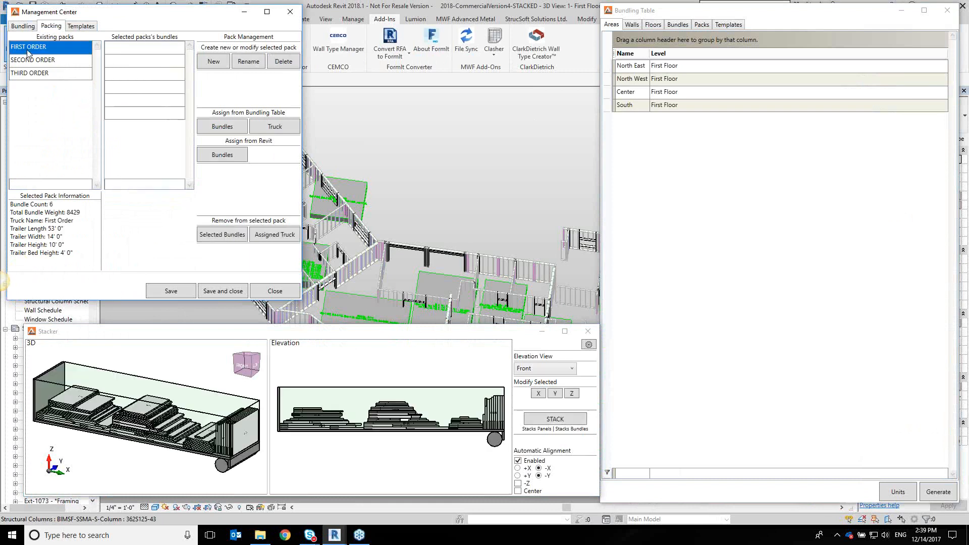
click(57, 62)
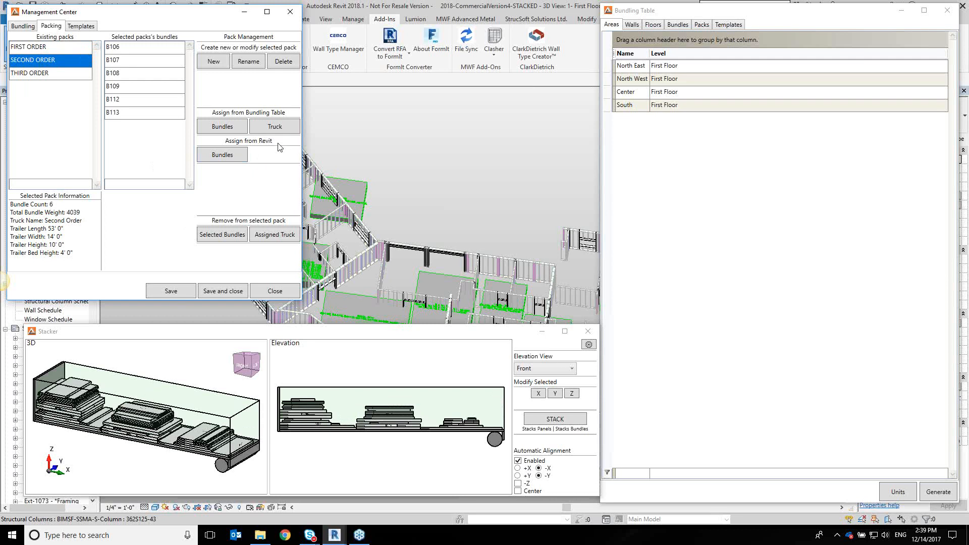
Show the wall panels in the Bundling Table, minimize the other Panel Stacker windows, and widen and reposition the table.
click(629, 30)
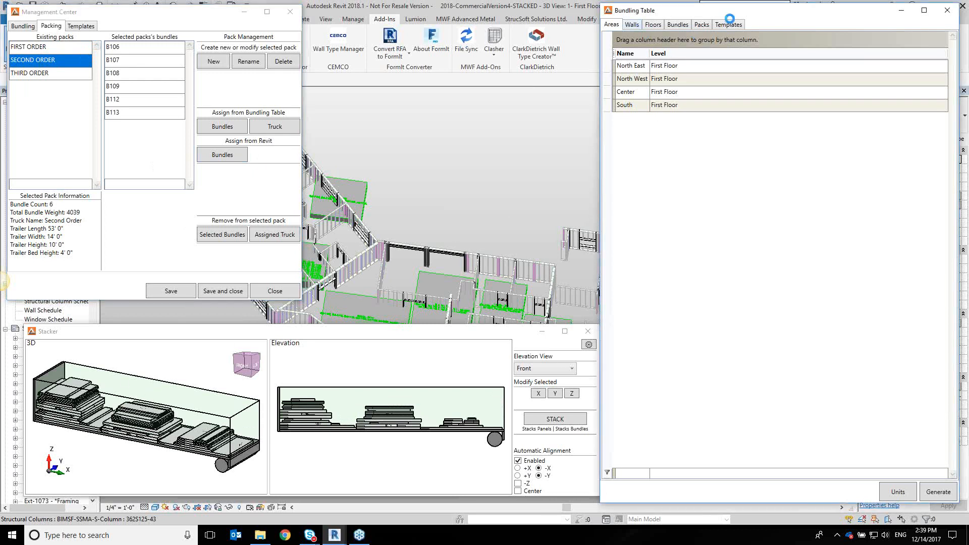
click(244, 12)
click(542, 331)
drag(598, 288, 402, 289)
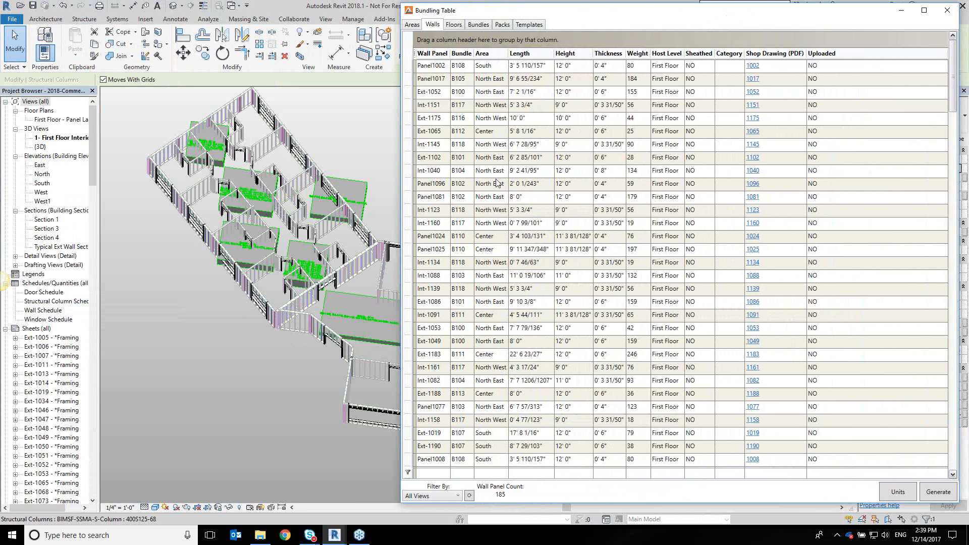
drag(627, 15, 487, 18)
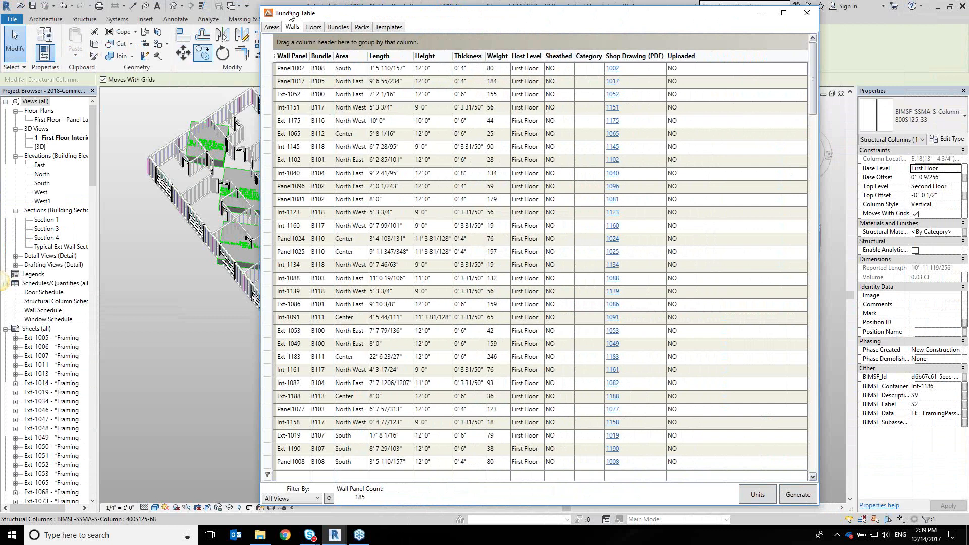
Sort the wall panel list by panel name and group it by Area.
click(293, 59)
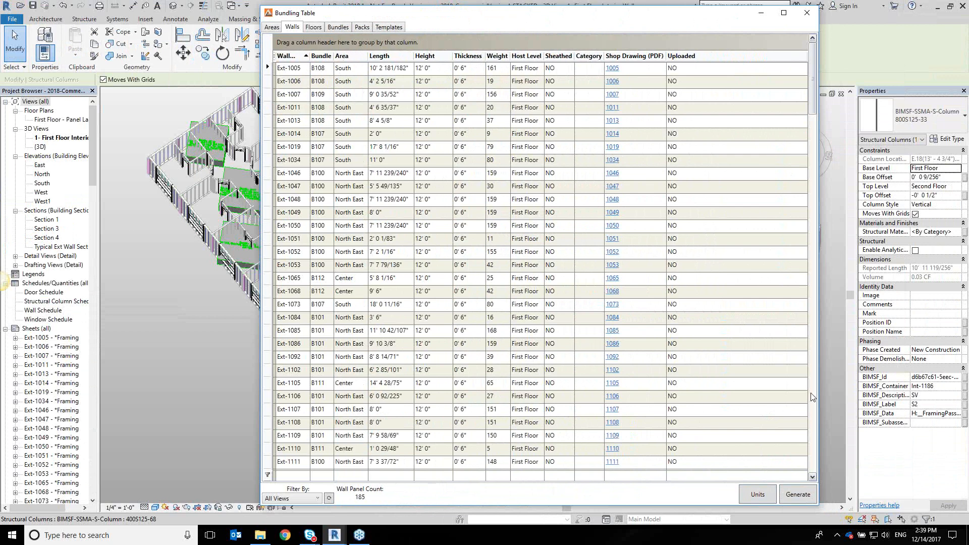
drag(348, 55, 321, 48)
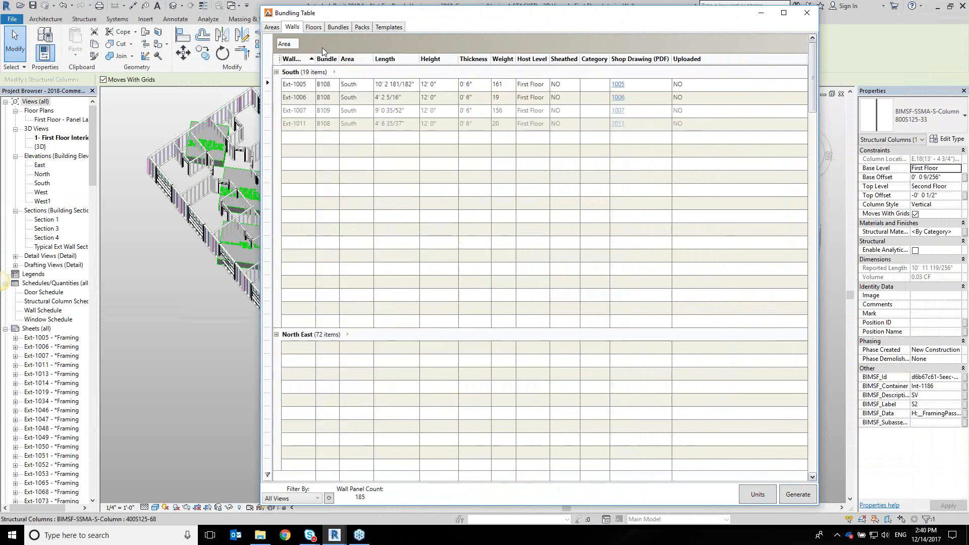
Collapse the South group, filter the Area column to South only, and expand the group again.
click(276, 73)
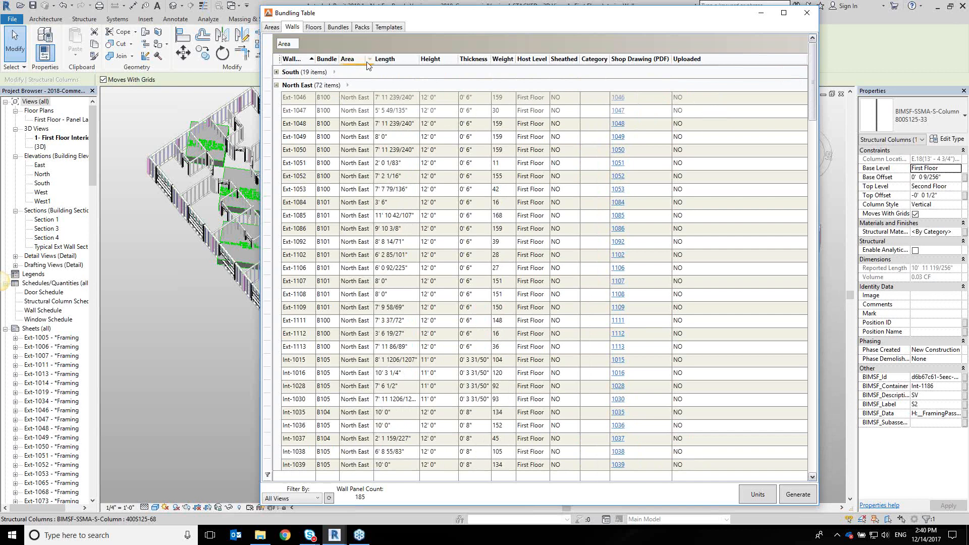
click(369, 60)
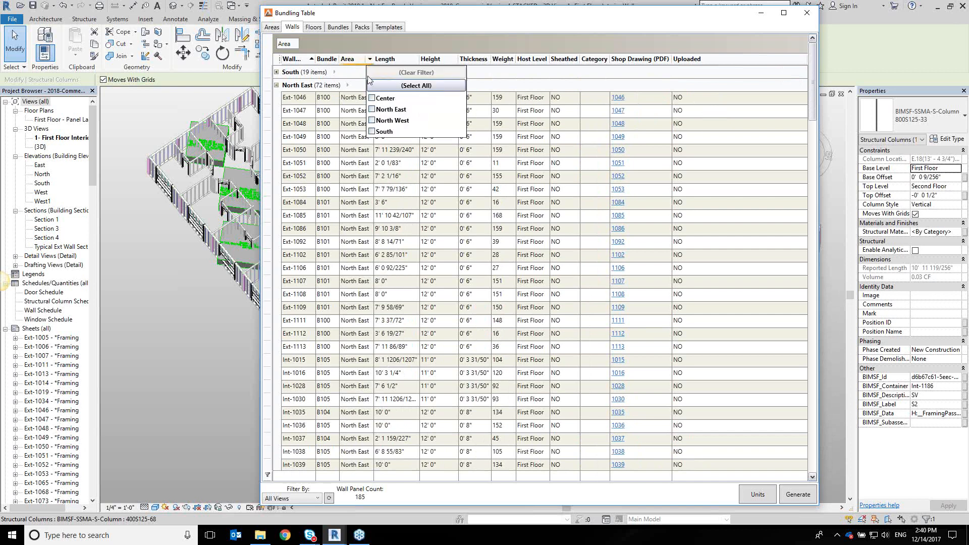
click(372, 132)
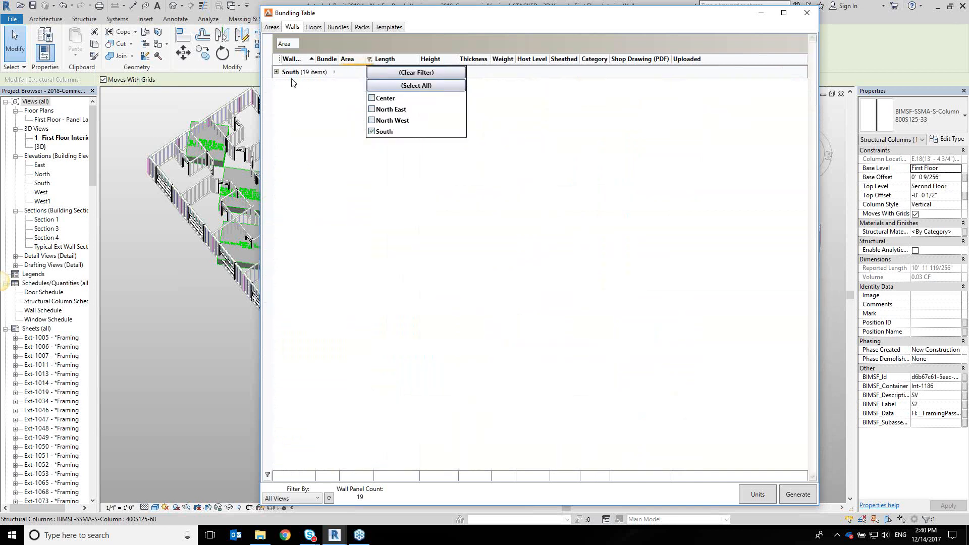
click(276, 72)
click(276, 73)
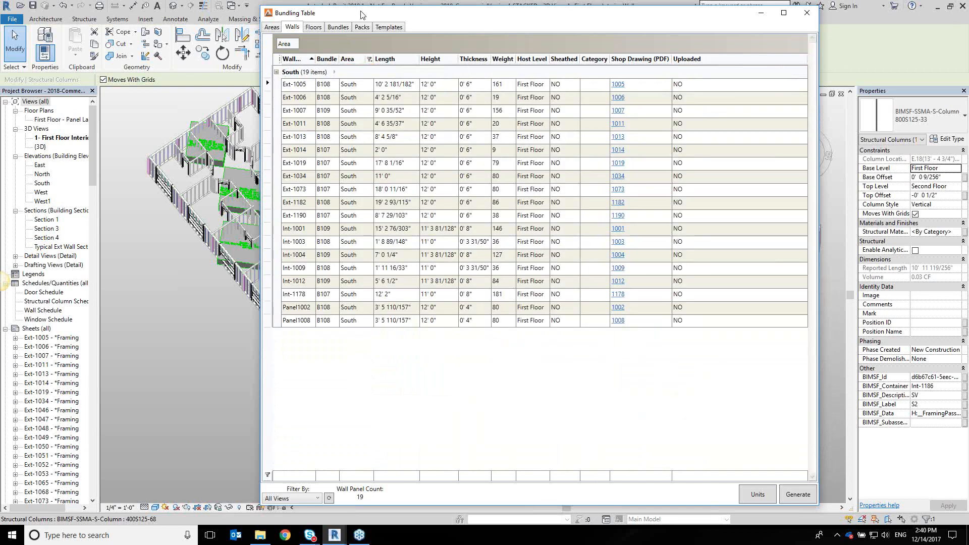
Clear the Area filter and add Bundle as a second grouping level beneath Area.
click(369, 60)
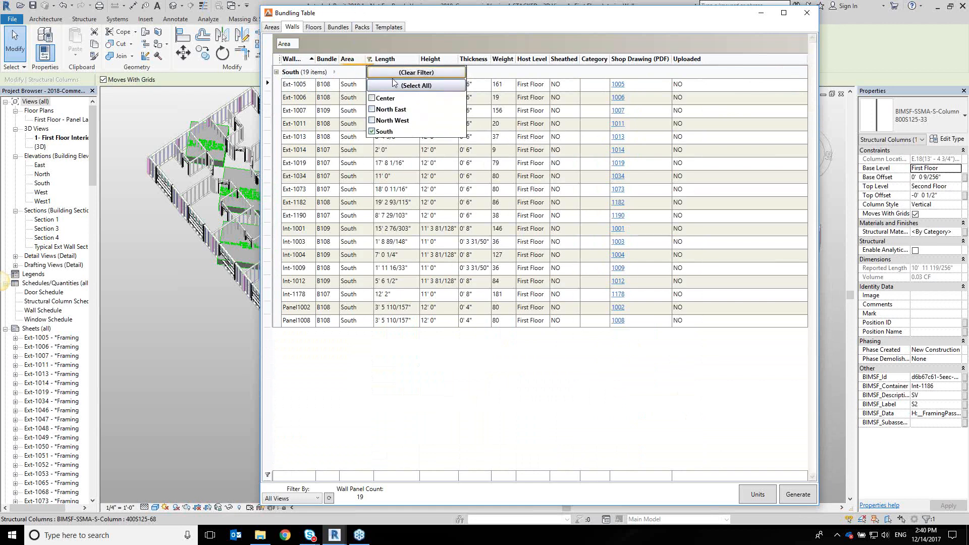
click(395, 75)
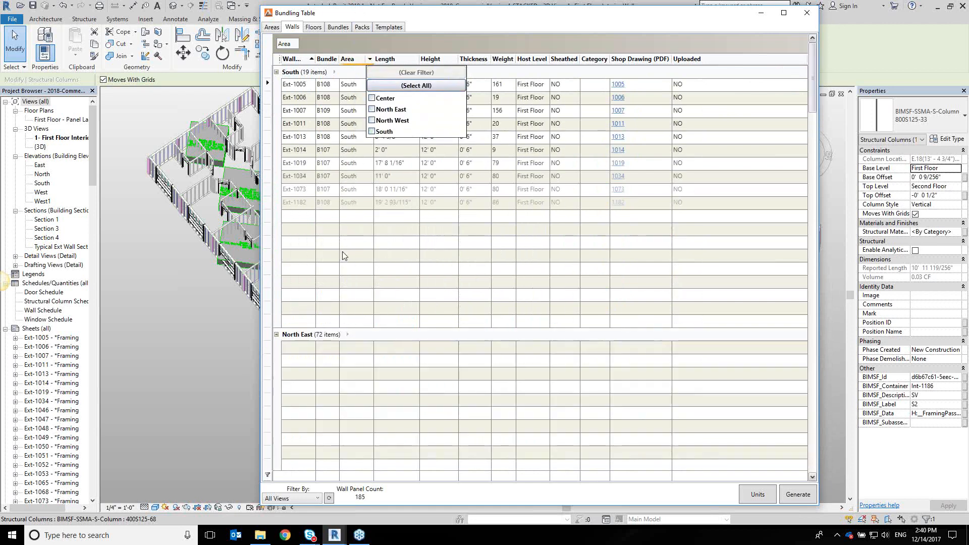
click(383, 39)
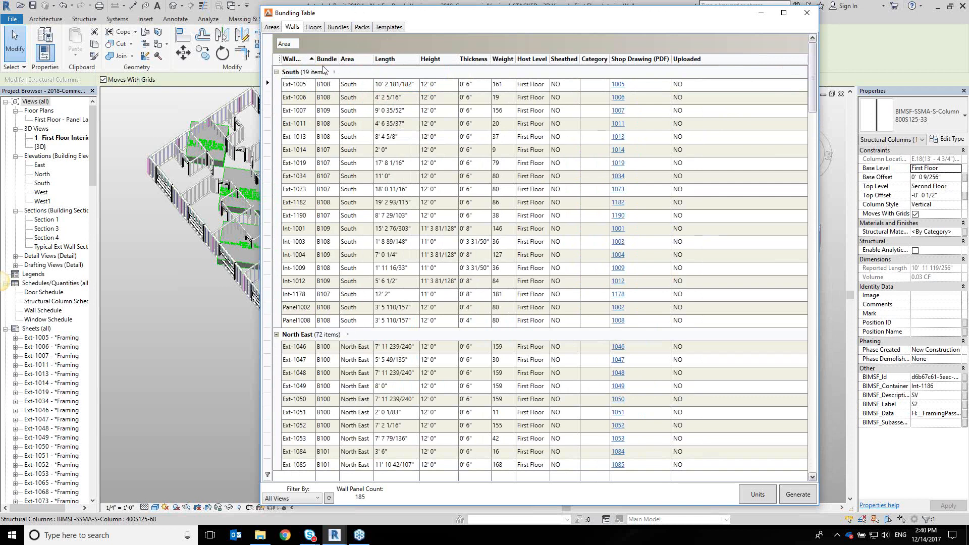
drag(328, 48, 302, 45)
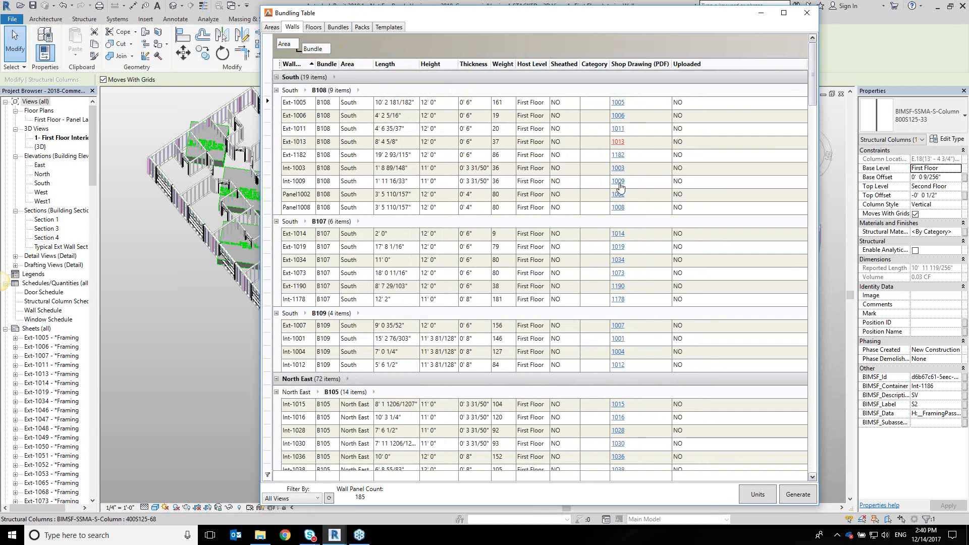
Set the Bundling Table's length precision to the nearest 1/4".
click(763, 498)
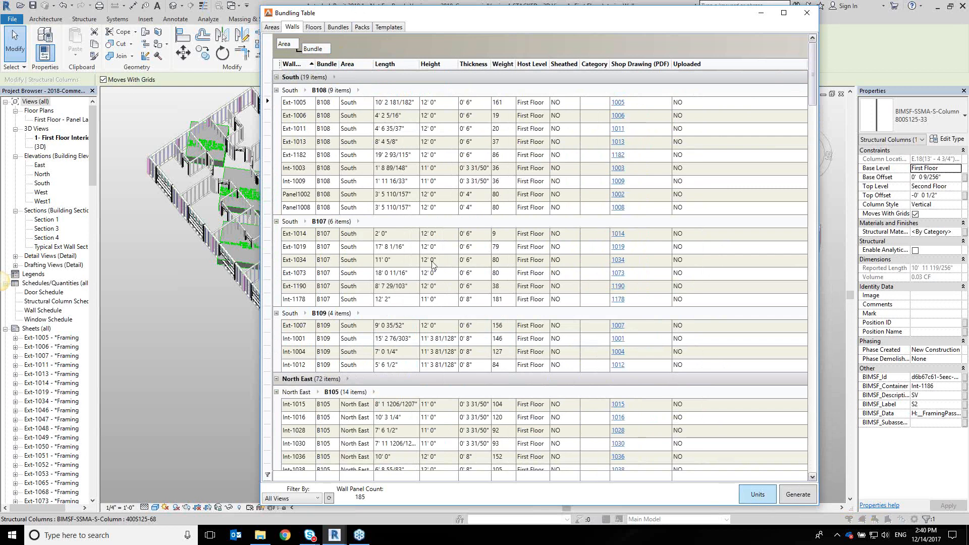
click(585, 251)
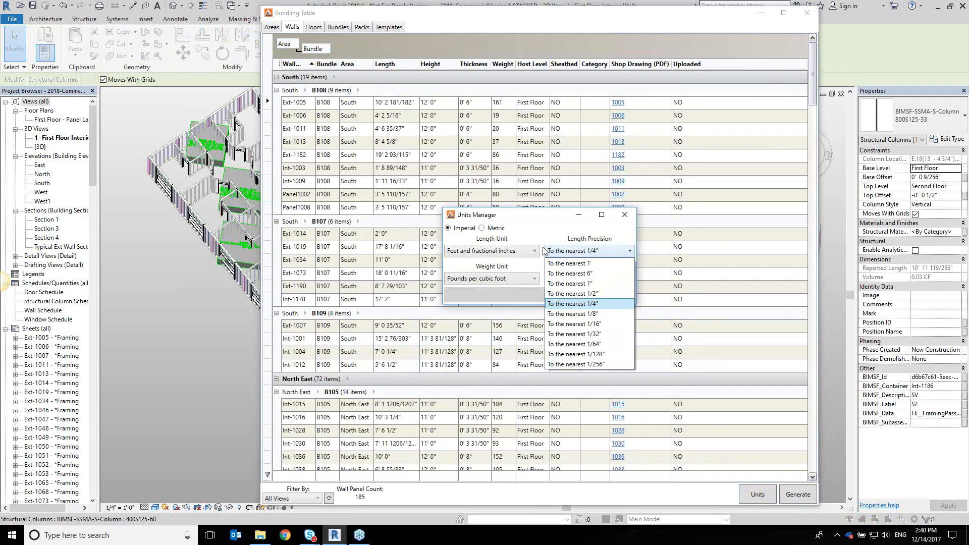
click(599, 304)
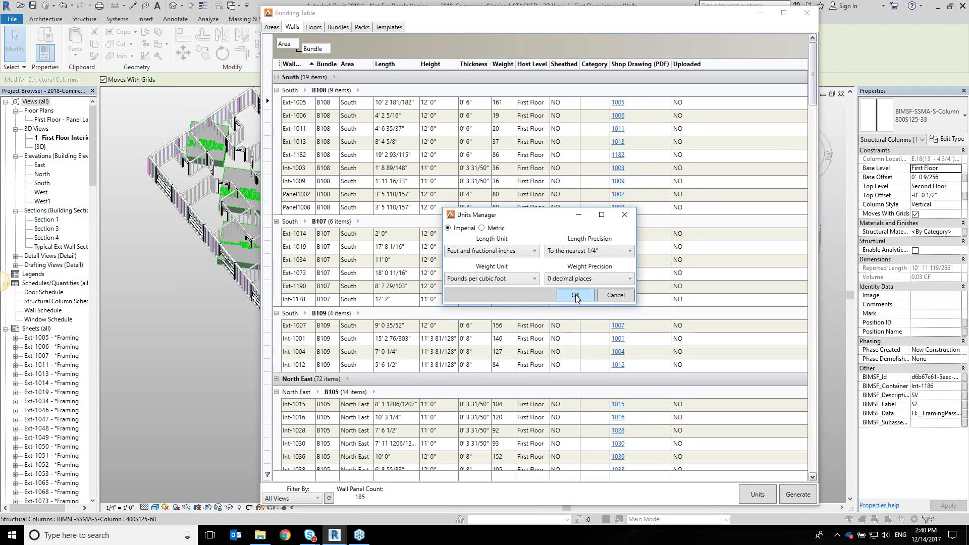
click(575, 295)
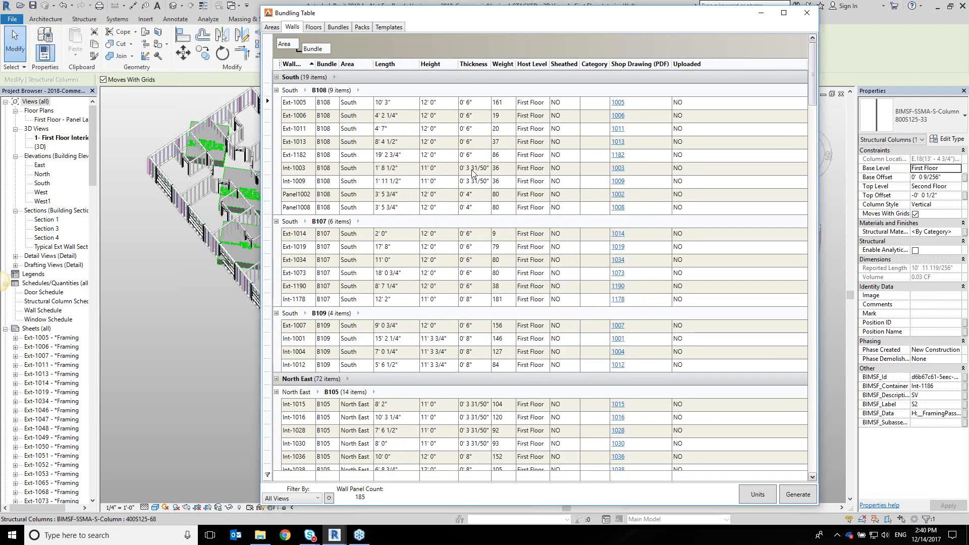
Set the length precision to the nearest 1/8" and check the rounded lengths in the grouped wall list.
click(758, 494)
click(598, 252)
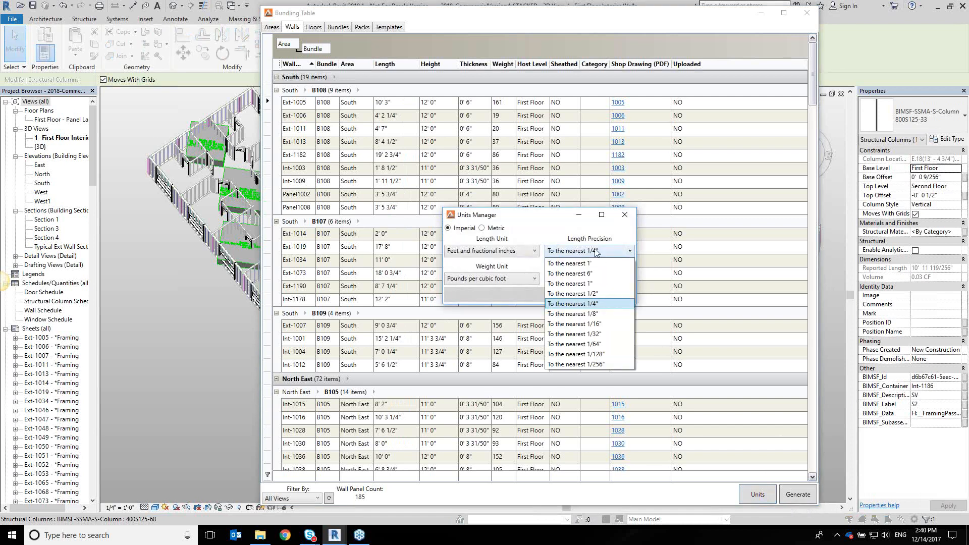
click(593, 315)
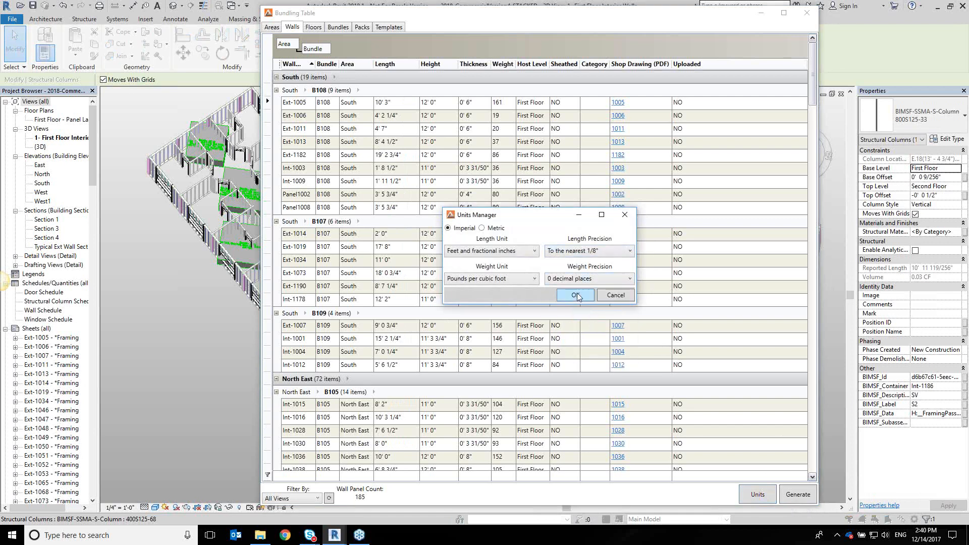
click(577, 295)
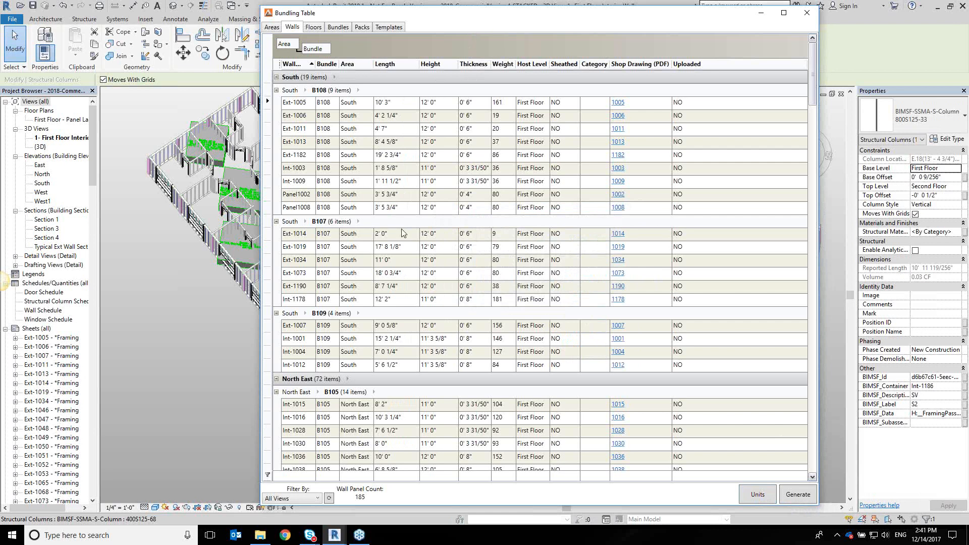
scroll(415, 245, down, 5)
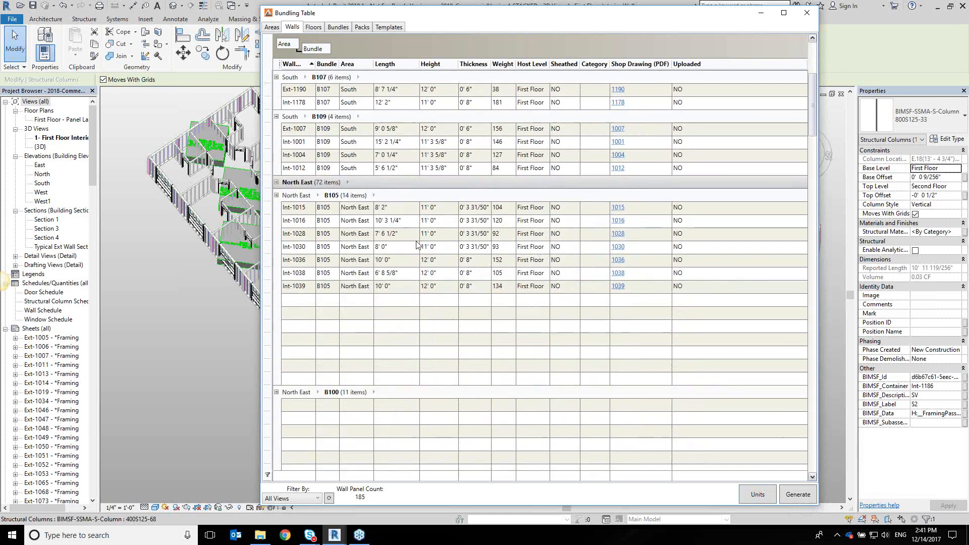
scroll(298, 190, down, 4)
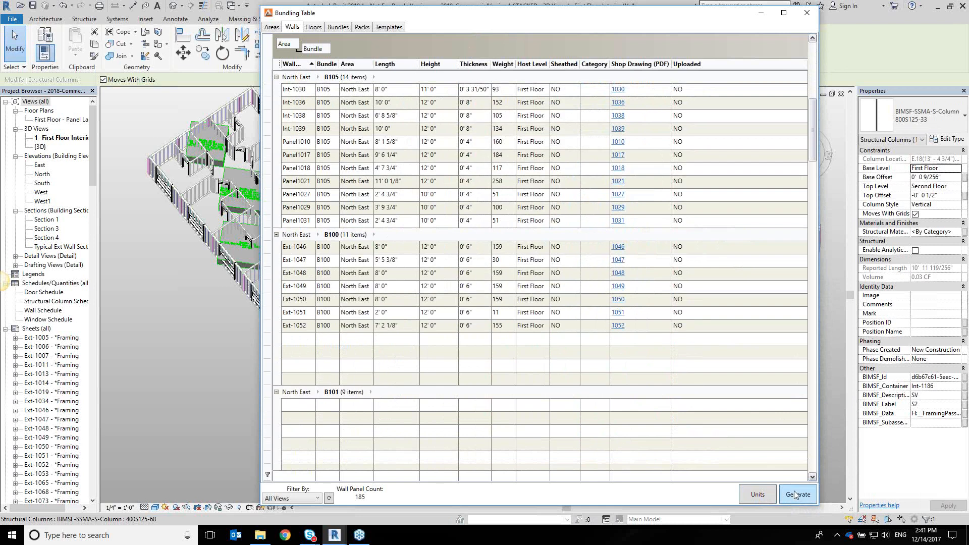
click(796, 495)
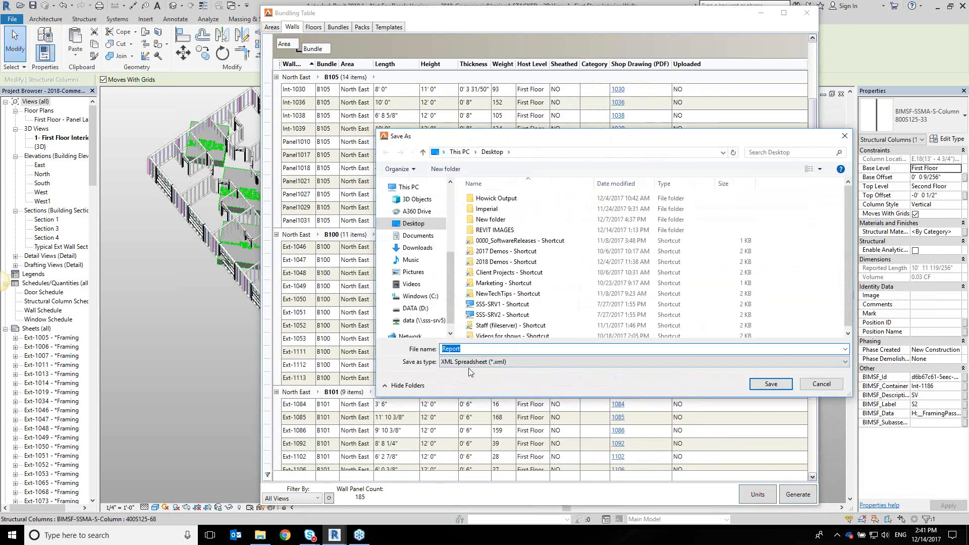
click(827, 389)
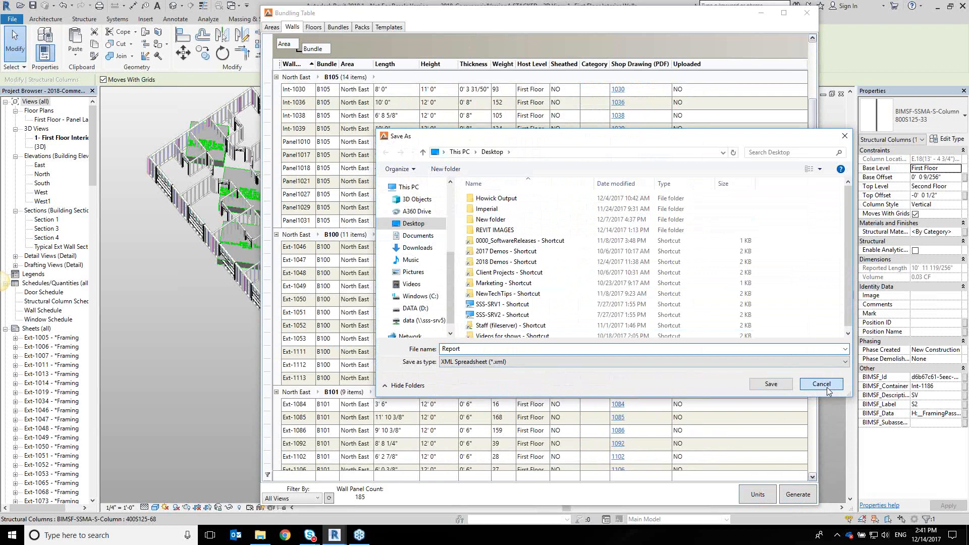
click(543, 280)
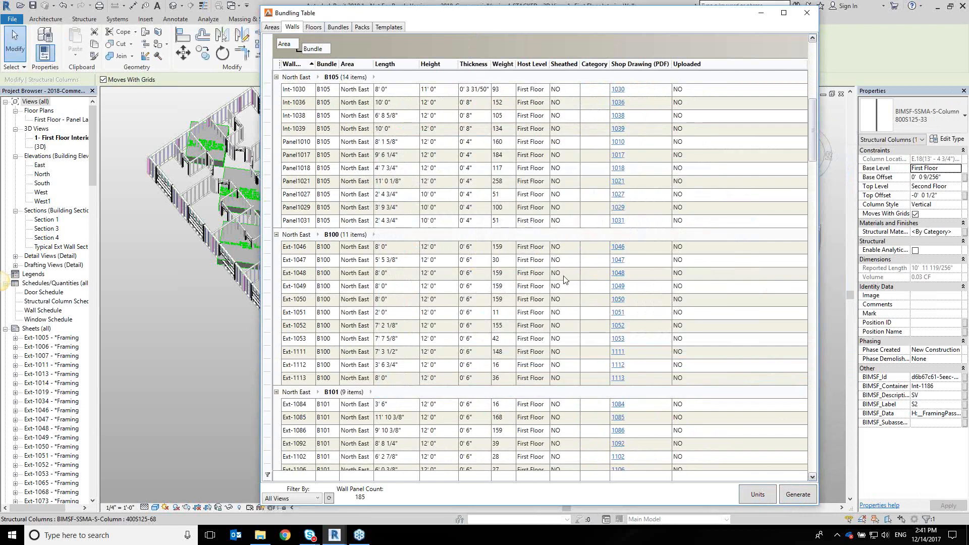
scroll(565, 280, up, 8)
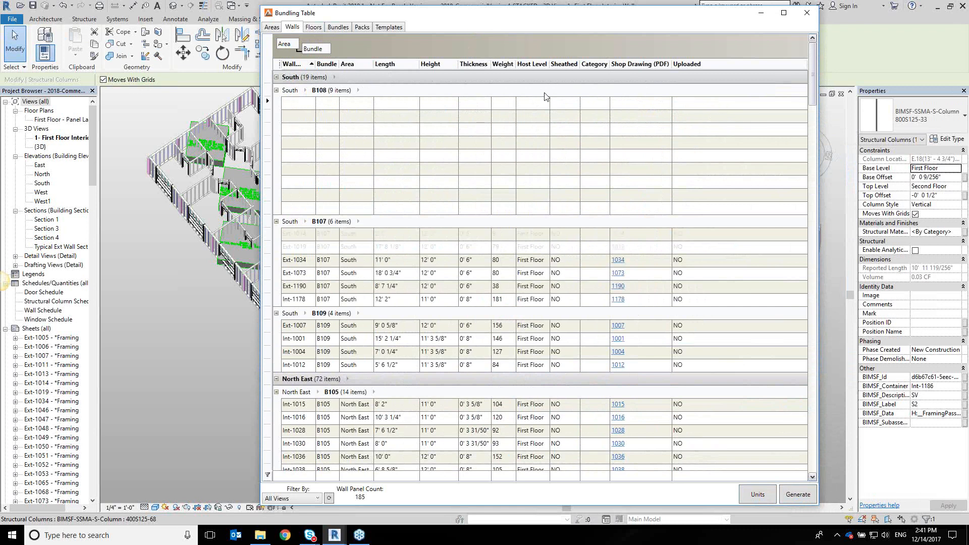
Close the Bundling Table and open the Report Manager from the MWF Panel Stacker Menu.
drag(477, 14, 544, 34)
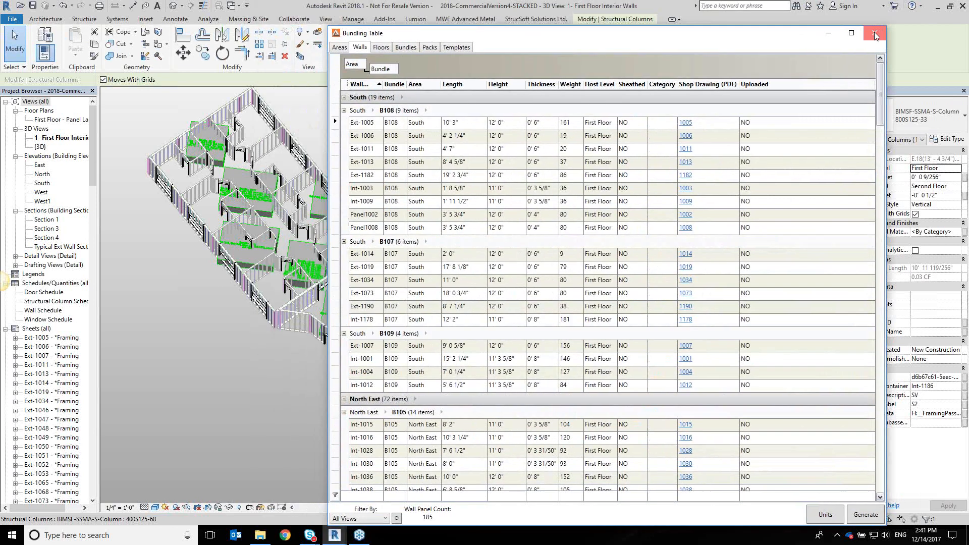
click(874, 32)
click(384, 19)
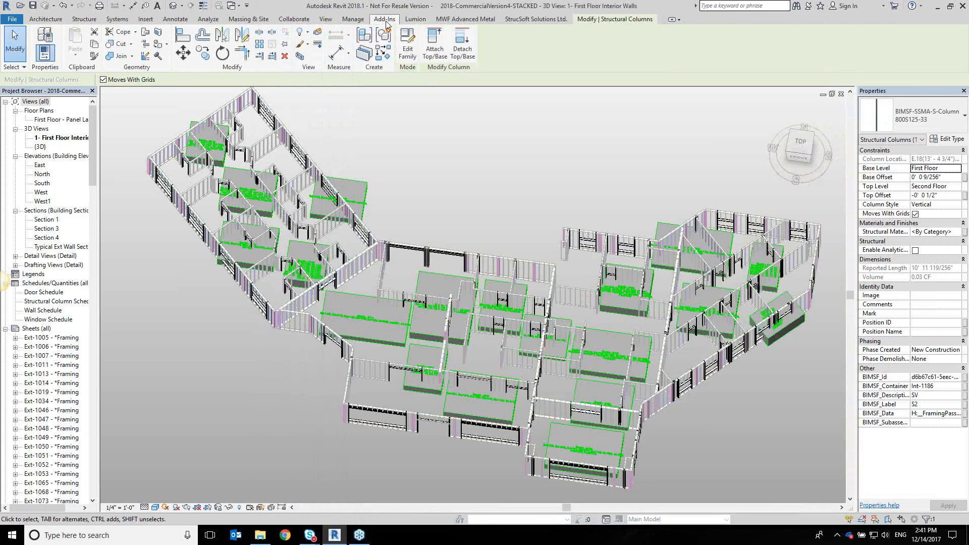
click(56, 54)
click(60, 73)
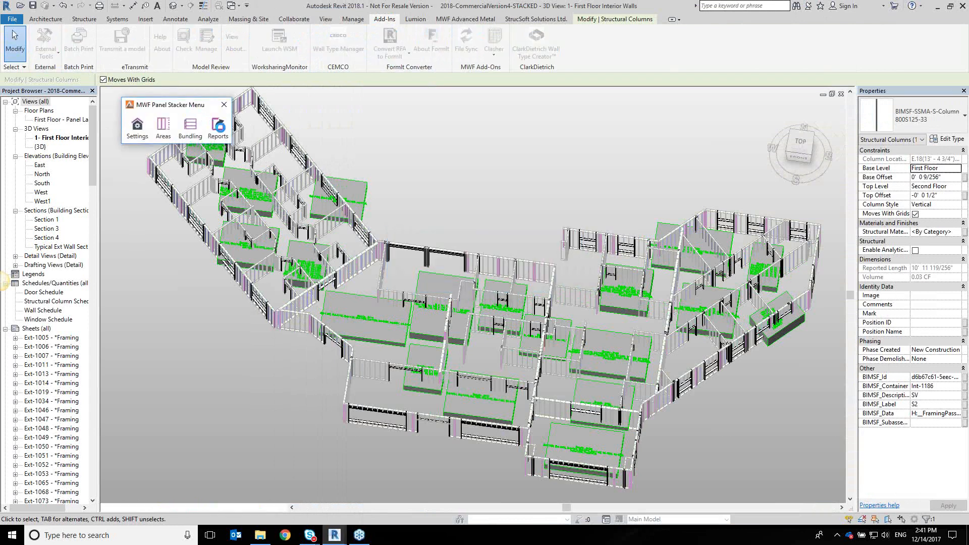
click(221, 128)
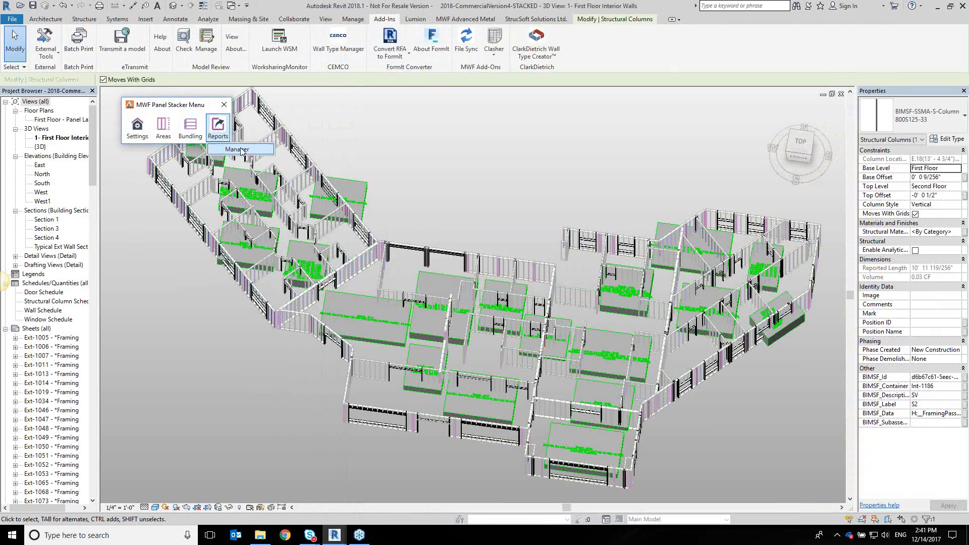
click(248, 149)
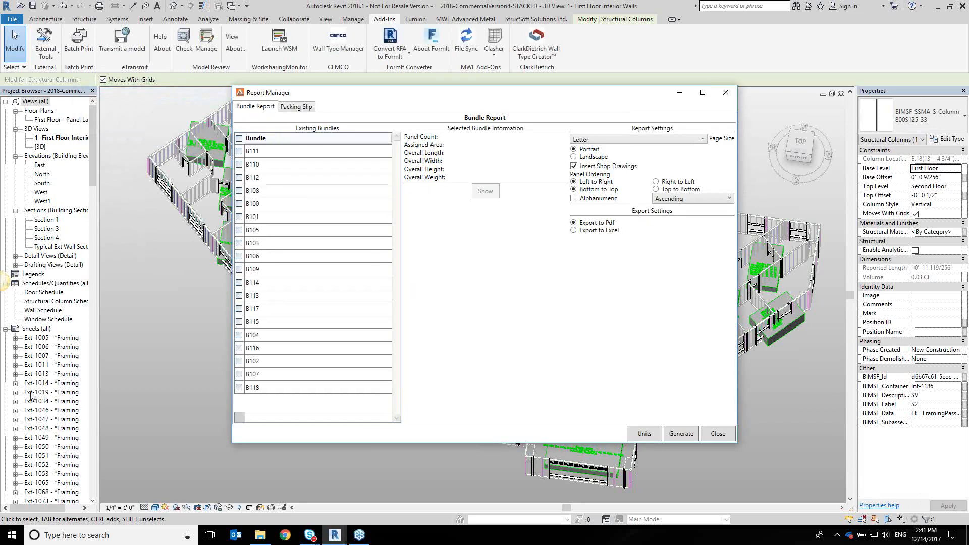
Check the summary information of bundle B105 and preview its panel stack in the 3D View.
click(275, 230)
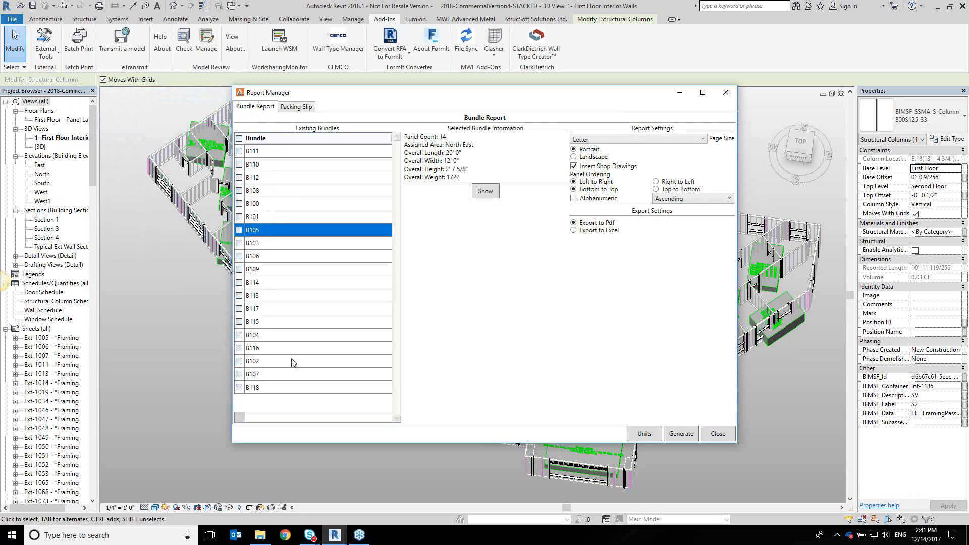
click(497, 195)
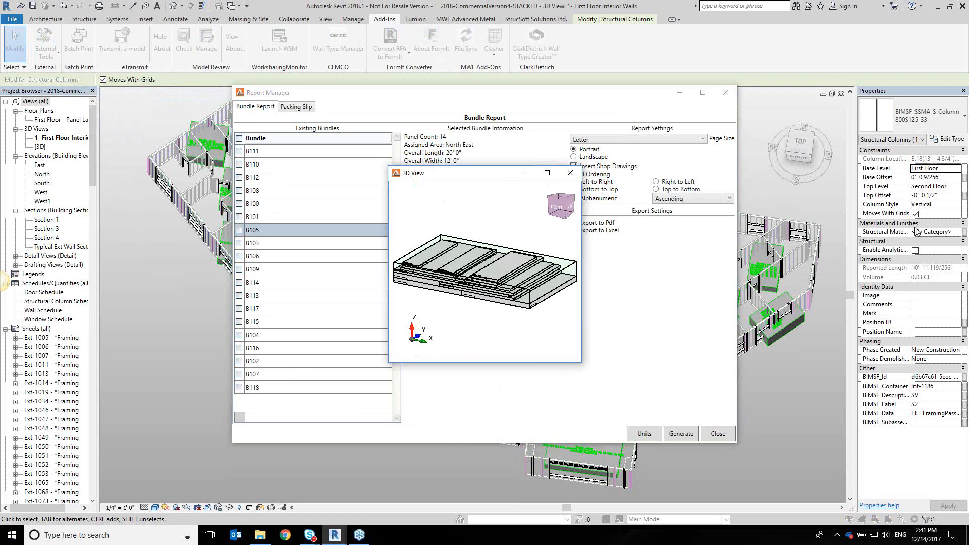
click(570, 173)
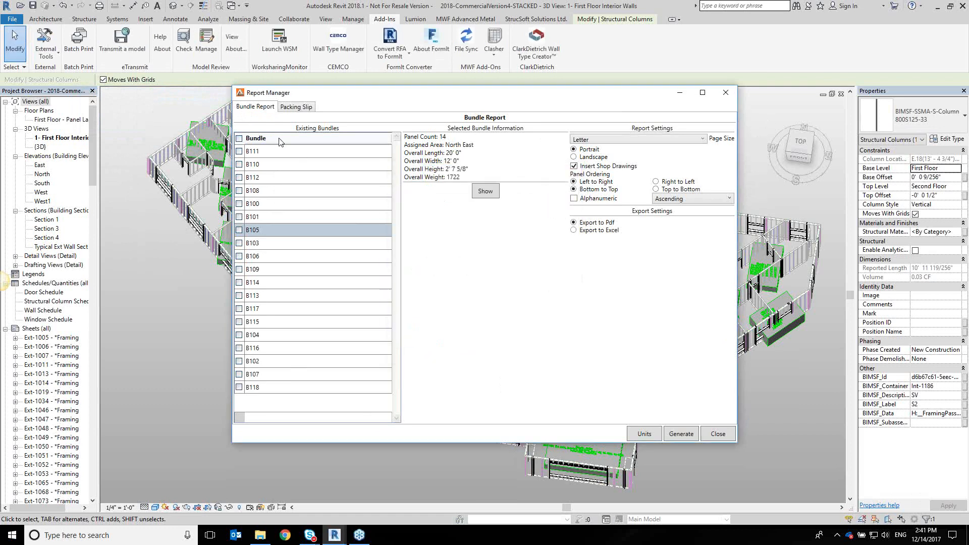
Generate a PDF bundle report for all bundles and save it as All Bundles Report in the 2018 Demos PanelStacker Webinar folder.
click(239, 138)
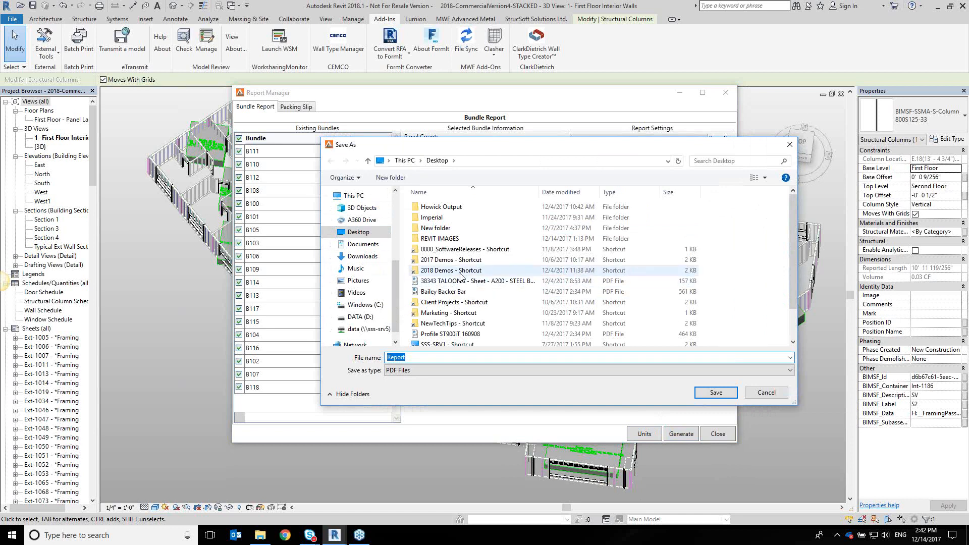
double_click(444, 270)
double_click(467, 218)
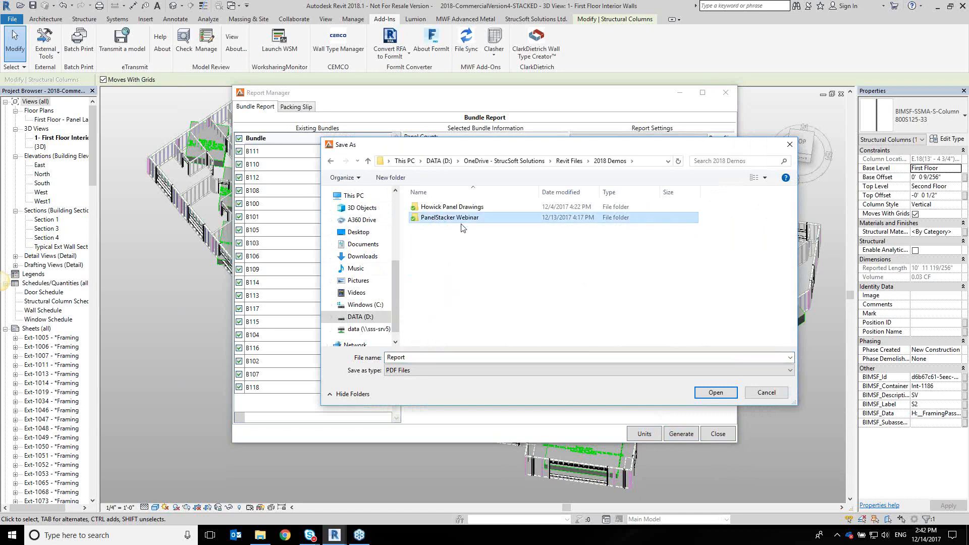
click(388, 361)
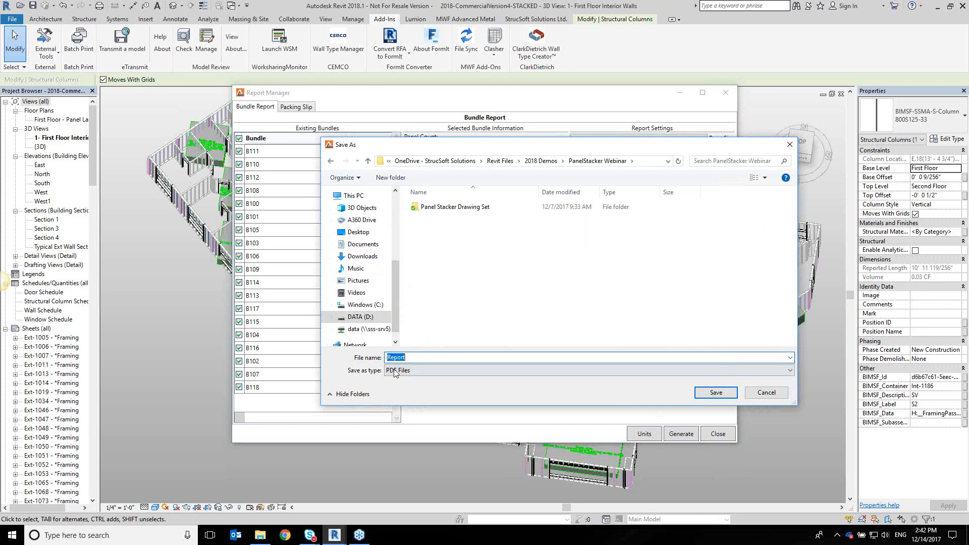
click(387, 358)
text(All Bundles)
key(Return)
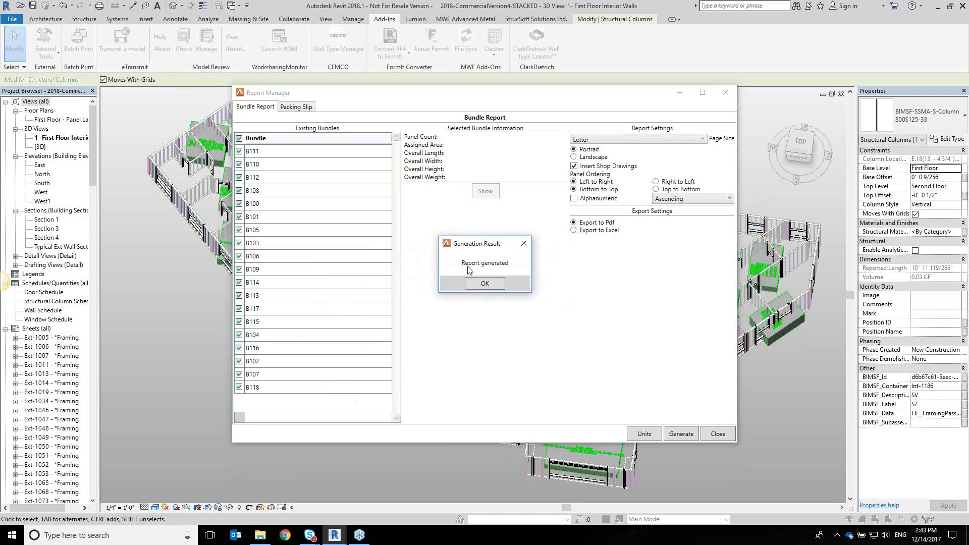
click(481, 284)
Generate an Excel version of the report for all bundles and save it as Bundle Report in the same folder.
click(573, 231)
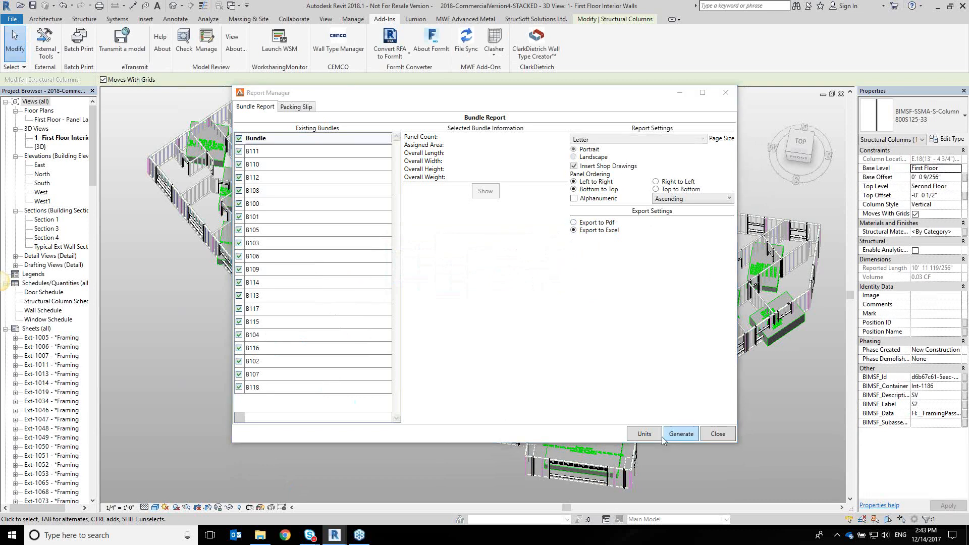
click(674, 435)
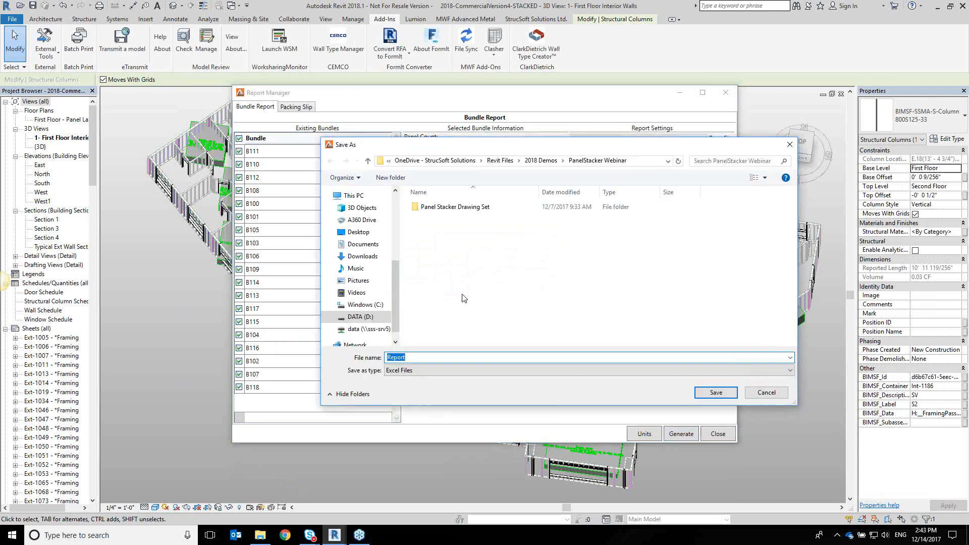
click(387, 357)
text(Bundle)
key(Return)
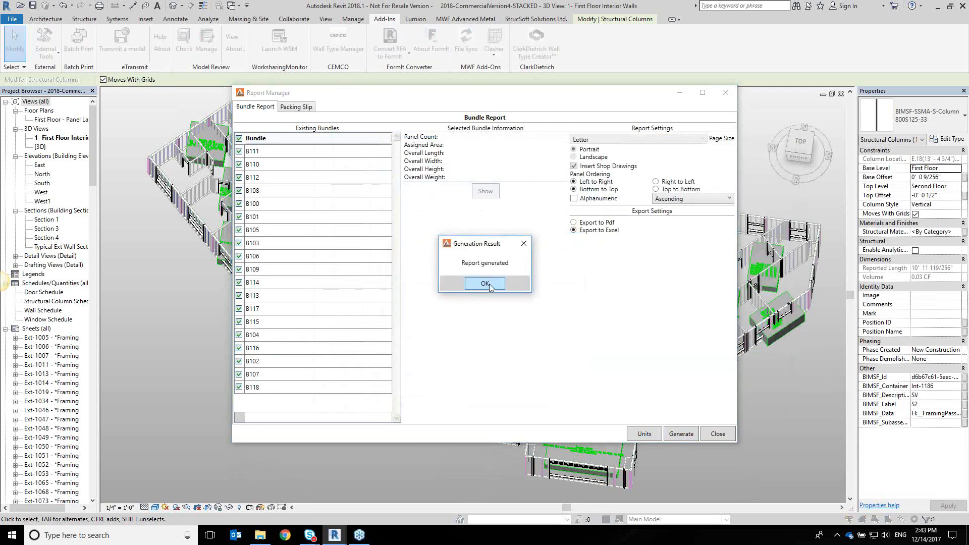
click(483, 284)
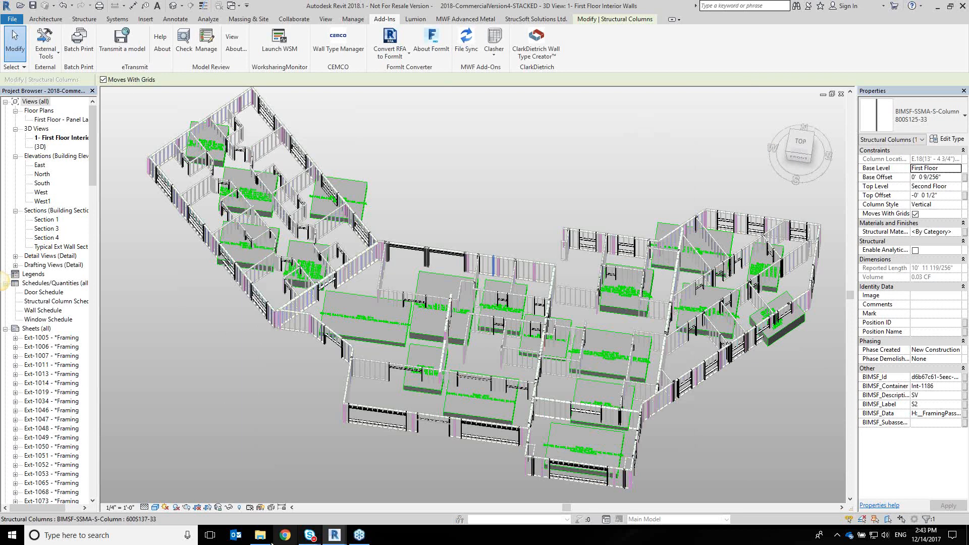
Switch to File Explorer and open the Bundle Report workbook from the PanelStacker Webinar folder in a maximized Excel window.
click(261, 534)
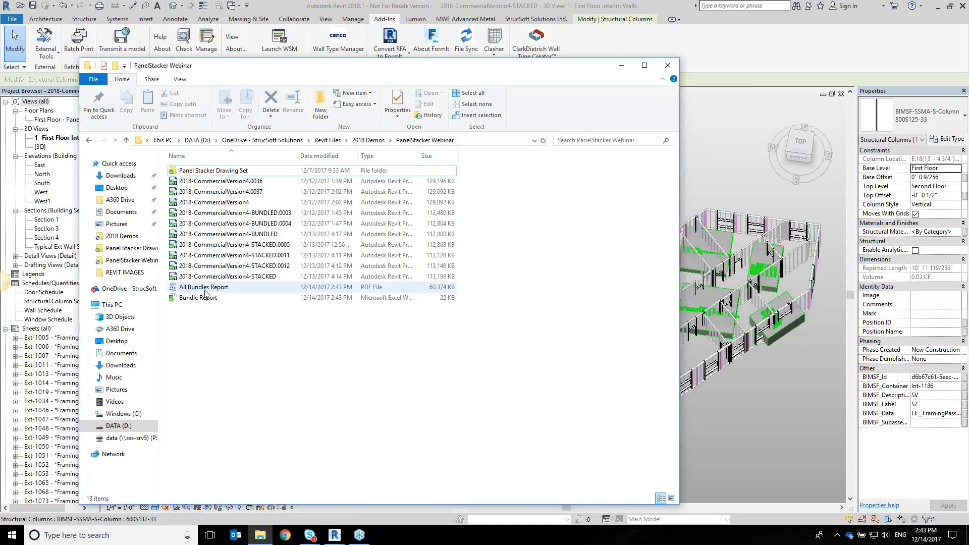
click(204, 288)
double_click(192, 299)
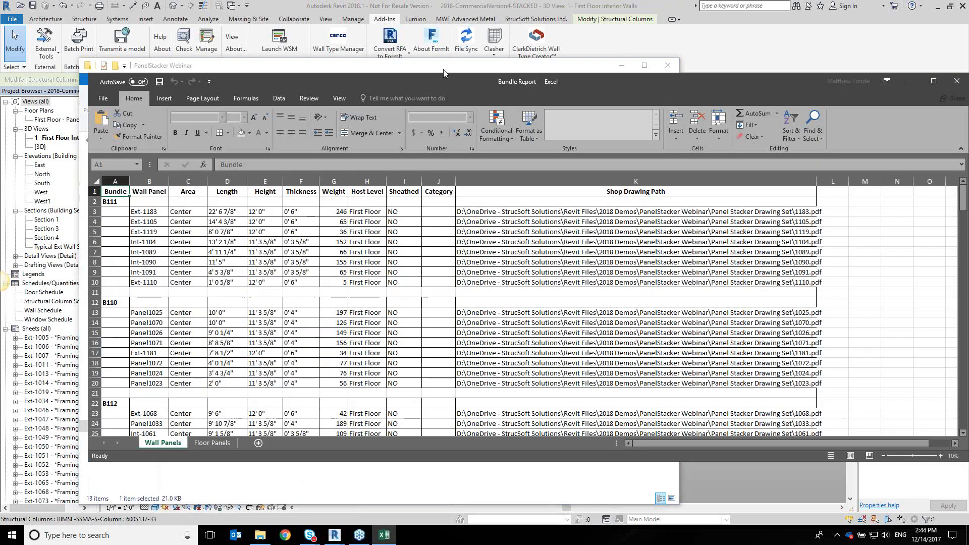
double_click(528, 77)
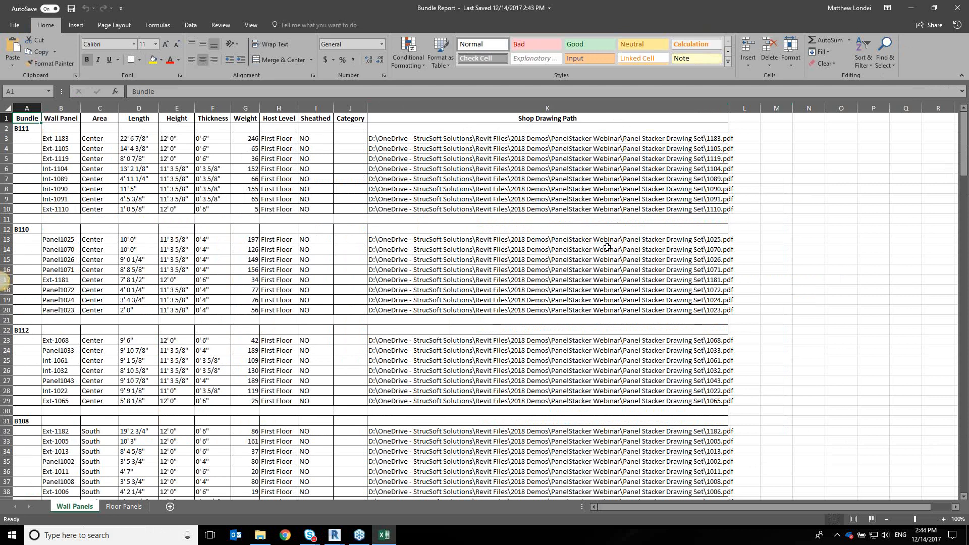
Review the wall panels listed per bundle with their areas, dimensions and shop drawing paths, and close the workbook.
scroll(607, 247, down, 5)
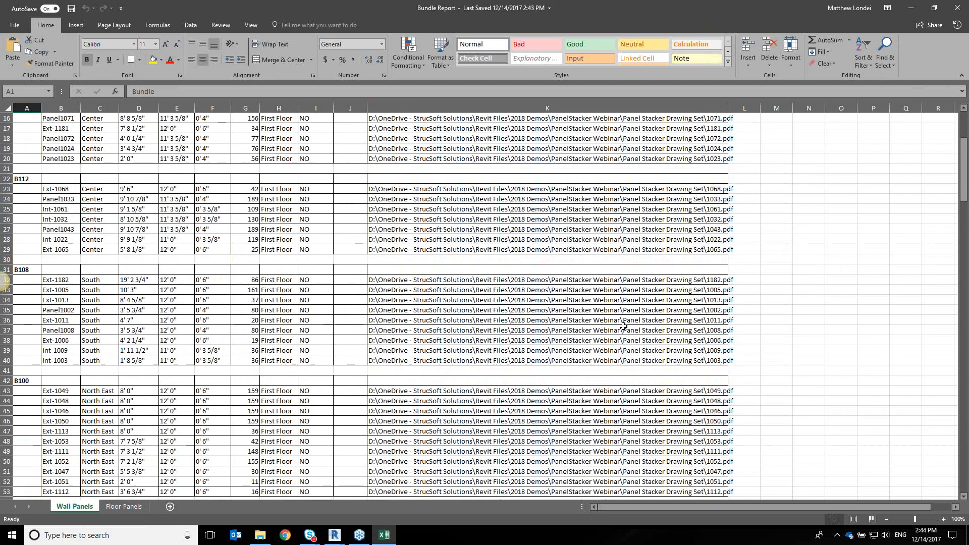
scroll(325, 373, down, 6)
scroll(167, 328, down, 11)
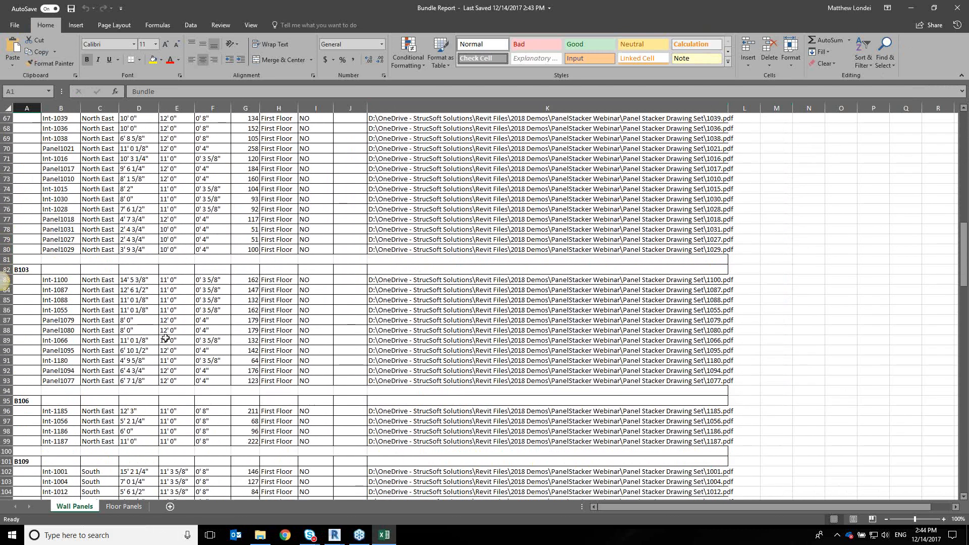
scroll(166, 339, down, 13)
scroll(49, 340, down, 20)
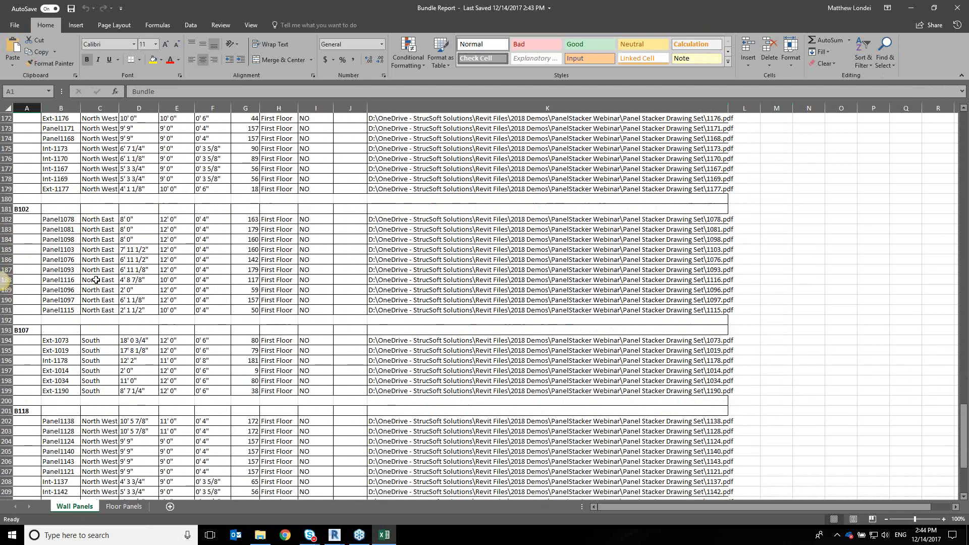
scroll(96, 280, down, 3)
scroll(147, 286, up, 11)
scroll(199, 255, up, 20)
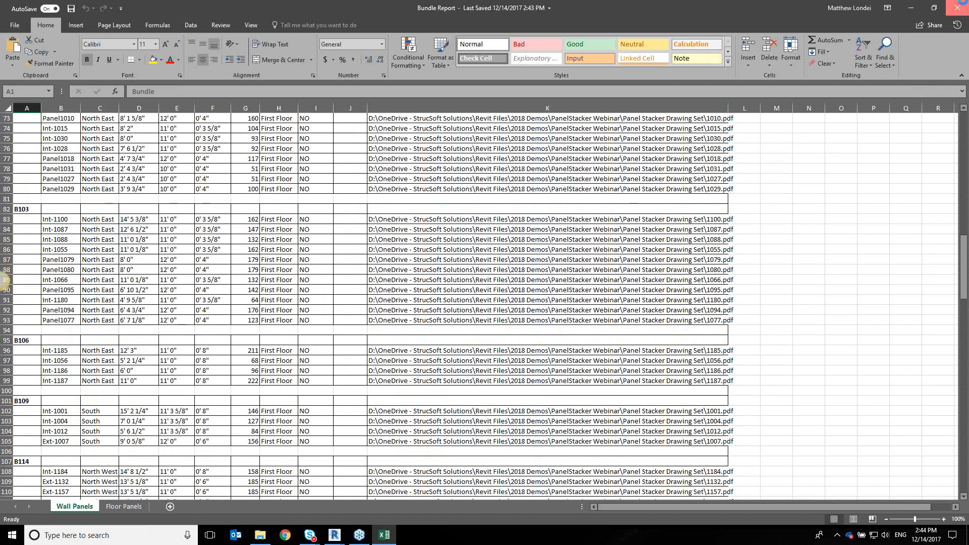
click(957, 8)
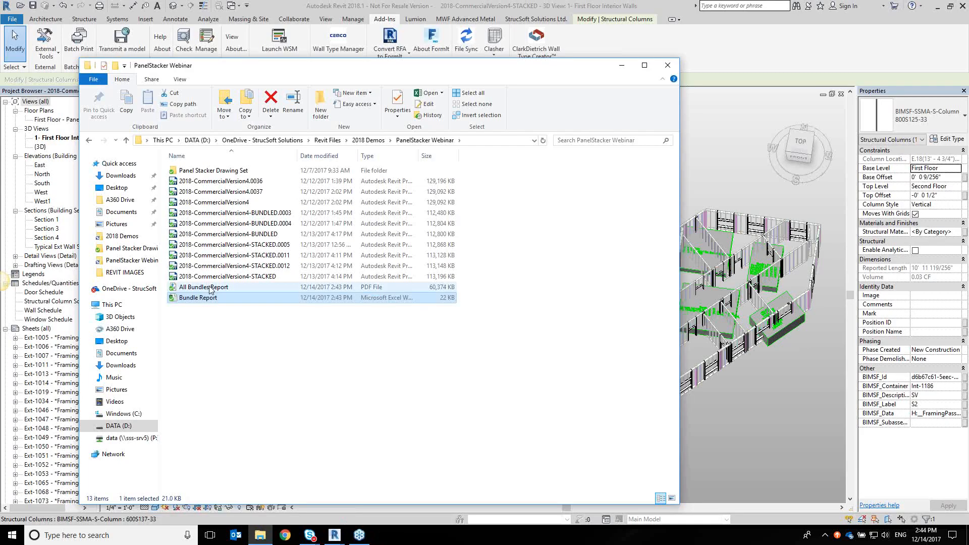
Open the All Bundles Report PDF and examine bundle B111's stacking diagram, summary, wall panel table and inserted shop drawings.
key(Return)
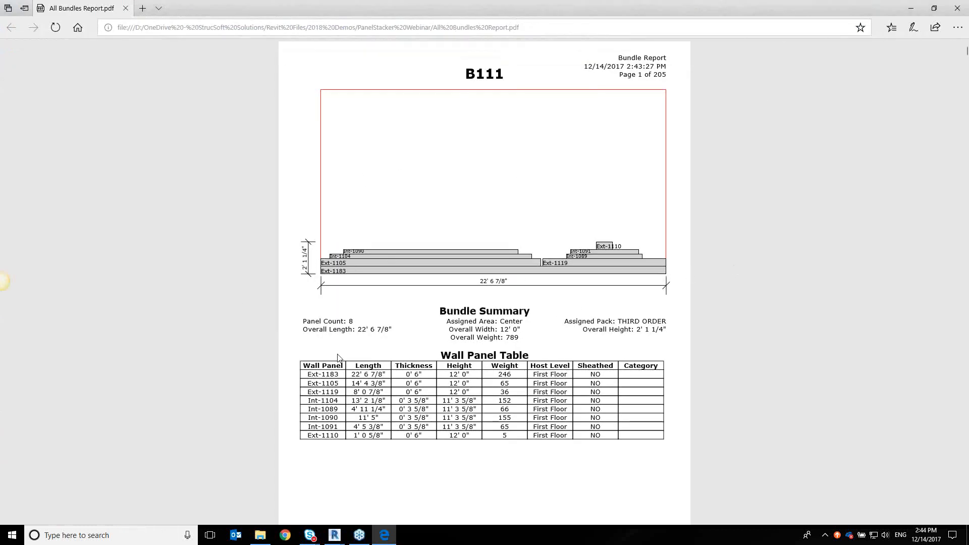
drag(357, 321, 323, 321)
click(392, 329)
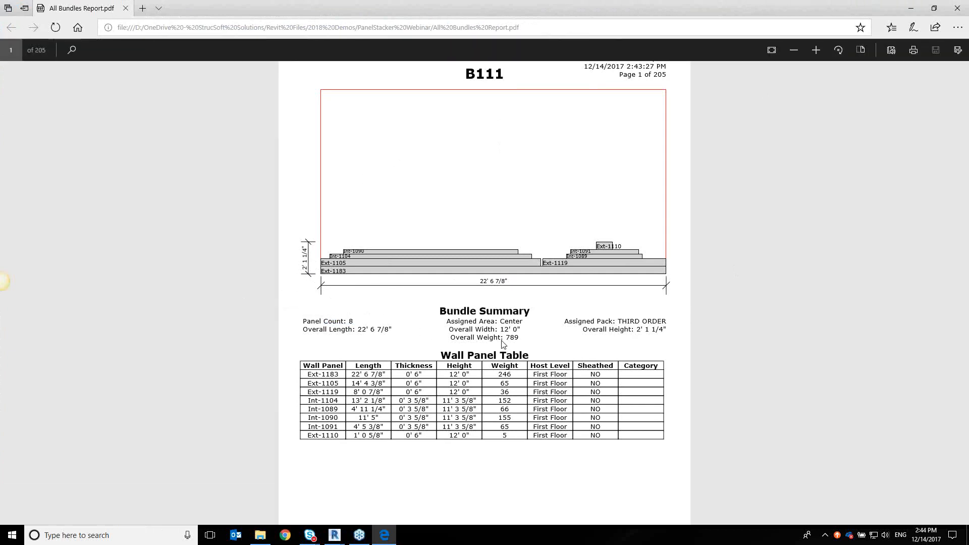
scroll(555, 393, down, 7)
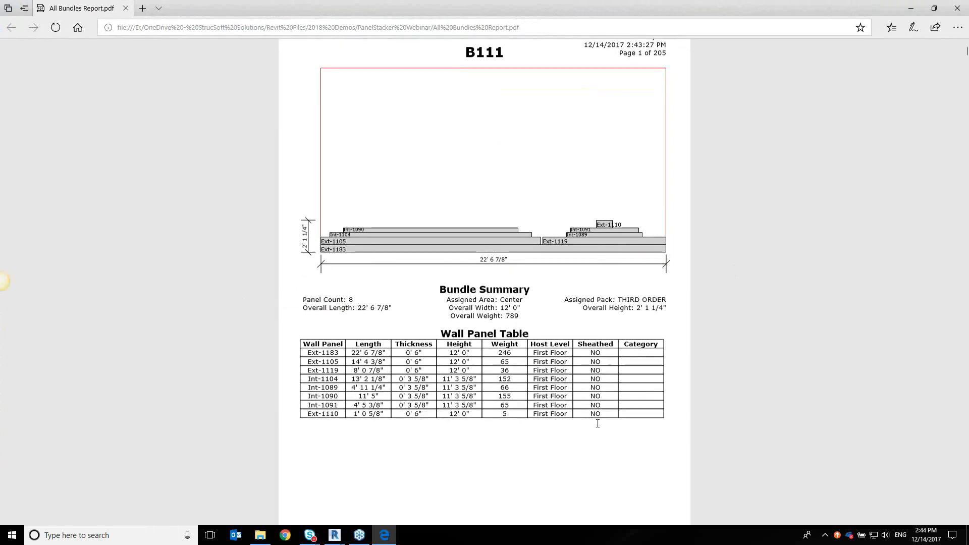
scroll(593, 423, down, 20)
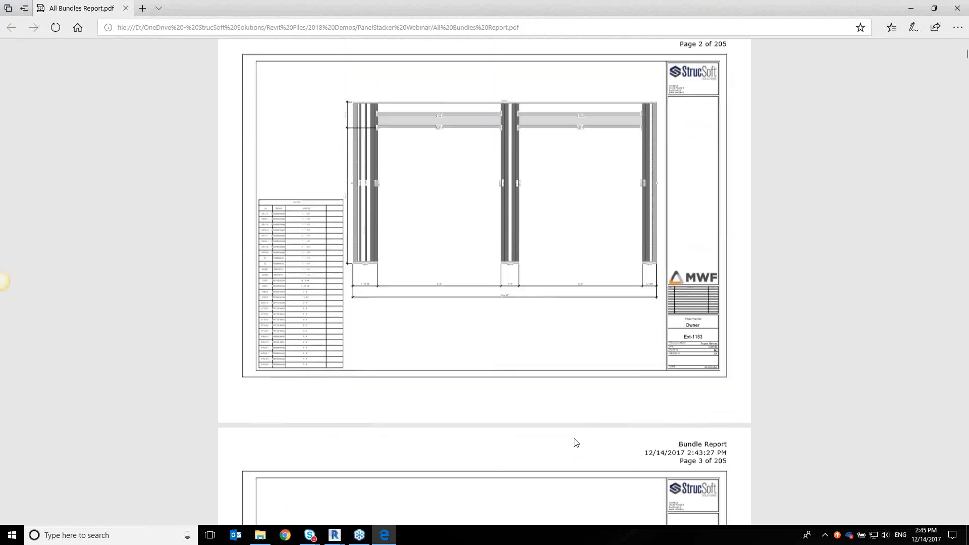
scroll(588, 452, down, 20)
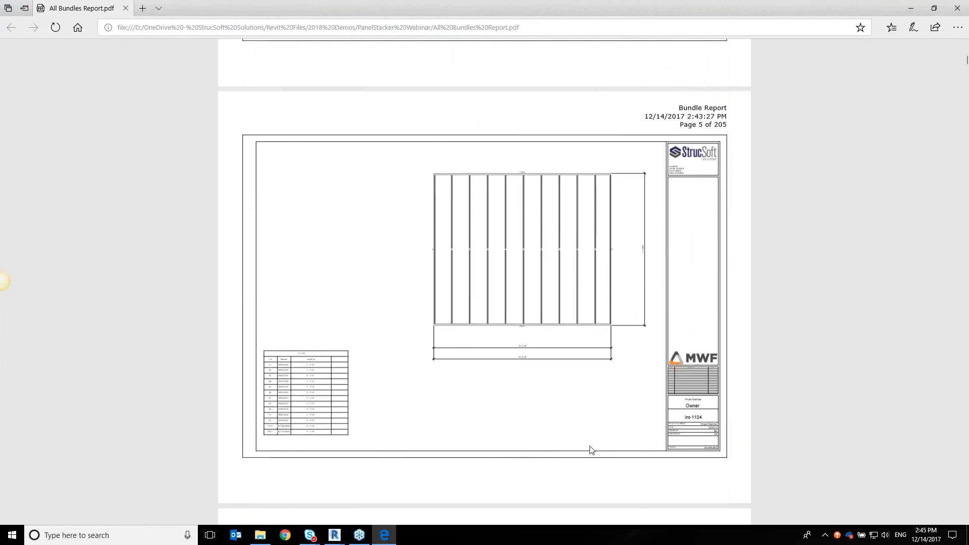
scroll(613, 430, down, 20)
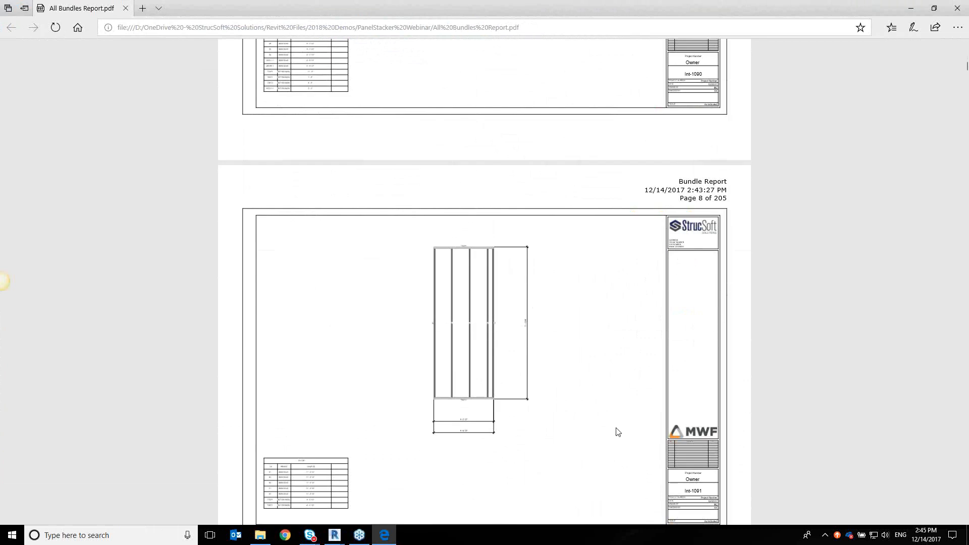
Examine bundle B110's stacking diagram, summary, wall panel table and panel shop drawings in the PDF report.
scroll(615, 431, down, 3)
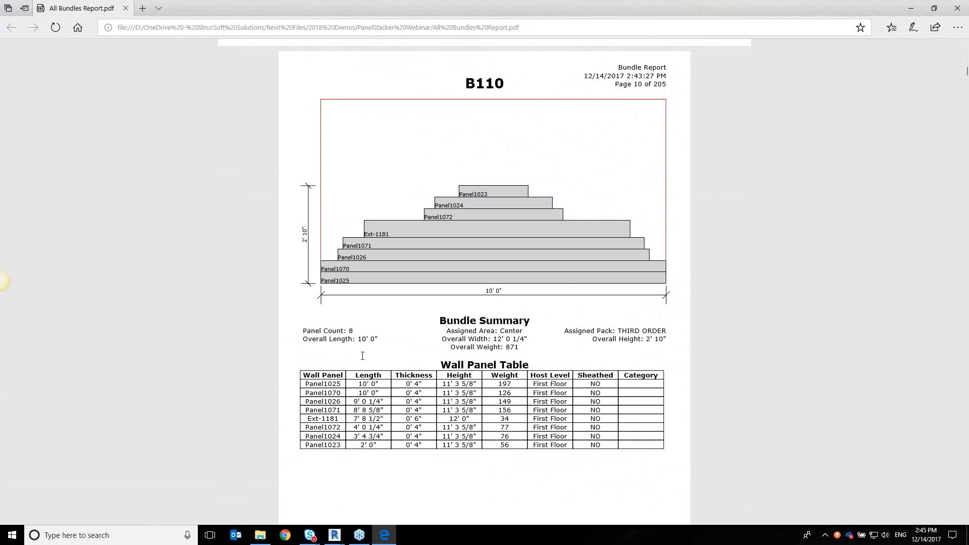
scroll(549, 396, down, 9)
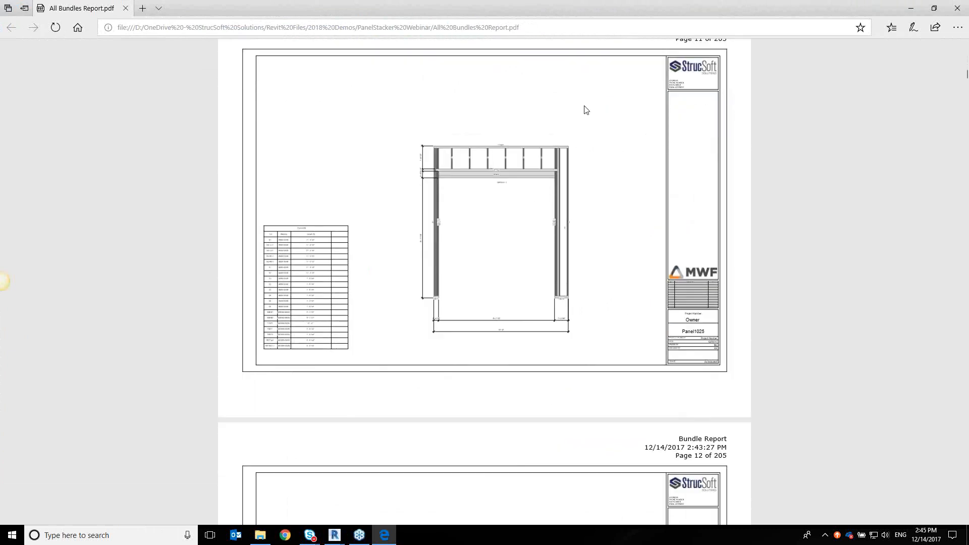
scroll(560, 341, down, 5)
scroll(541, 175, down, 20)
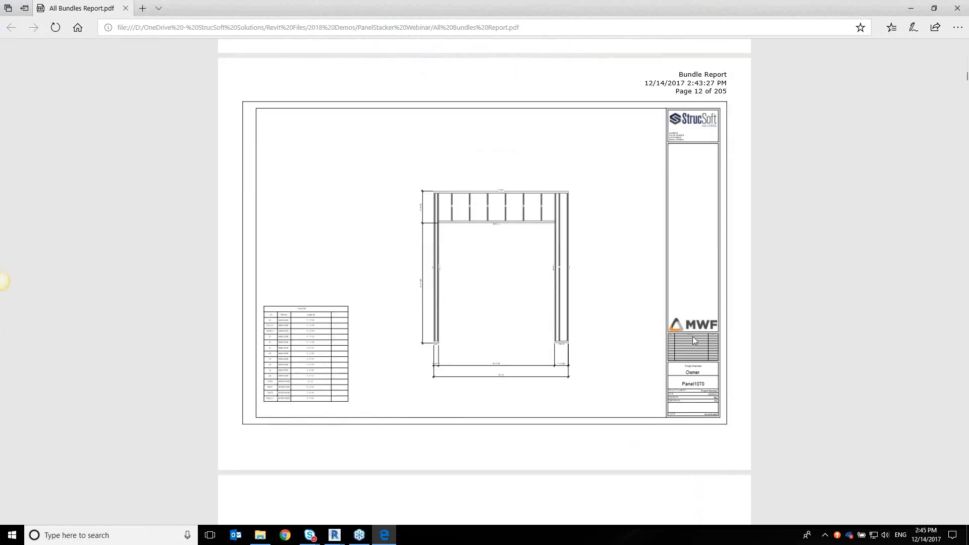
ctrl+scroll(541, 175, down, 3)
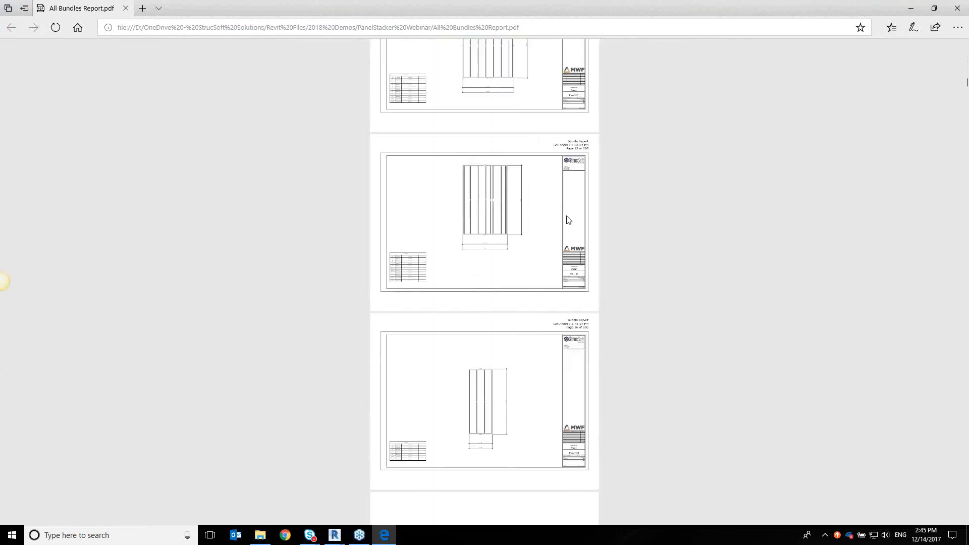
Review the remaining shop drawings and bundle B108's stacking diagram, summary and wall panel table, and close the PDF report.
scroll(580, 316, down, 5)
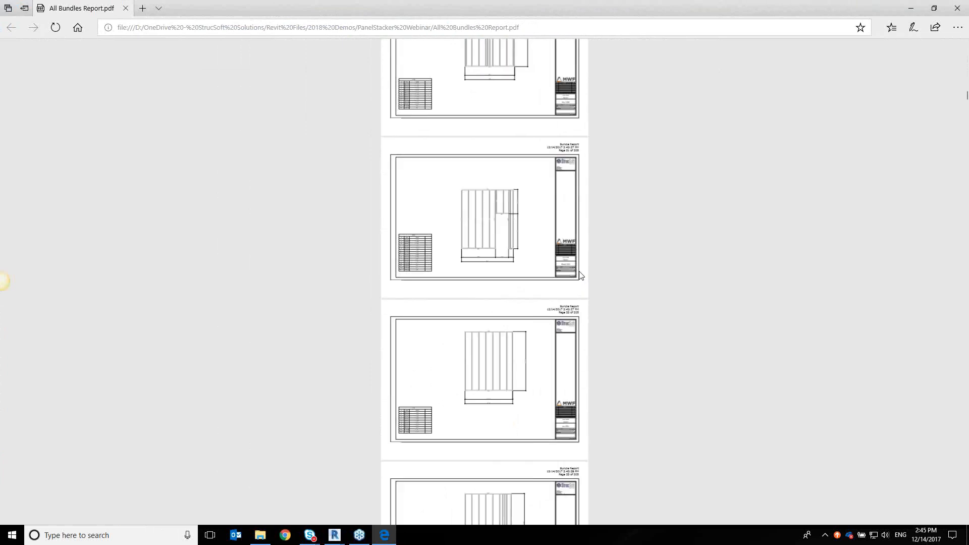
scroll(580, 273, down, 5)
scroll(598, 272, down, 6)
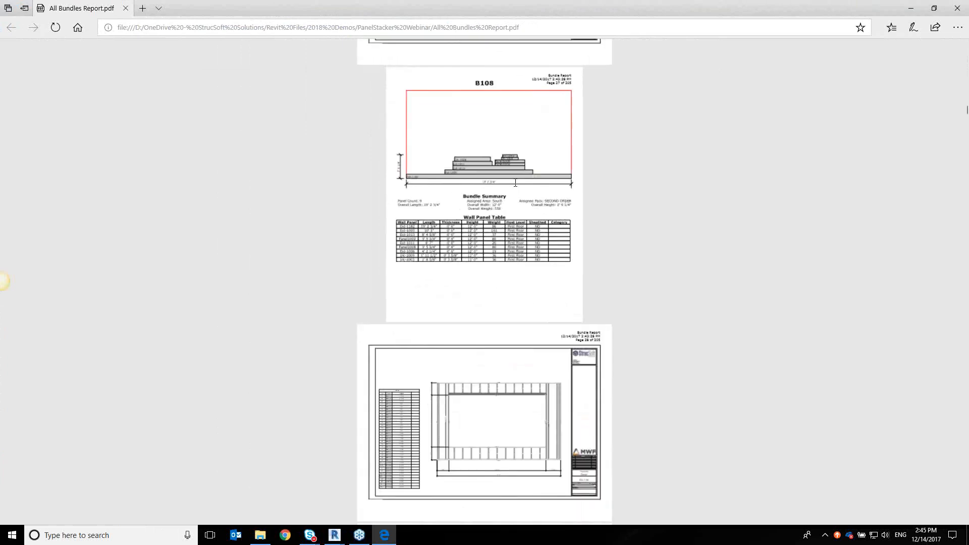
ctrl+scroll(473, 166, up, 4)
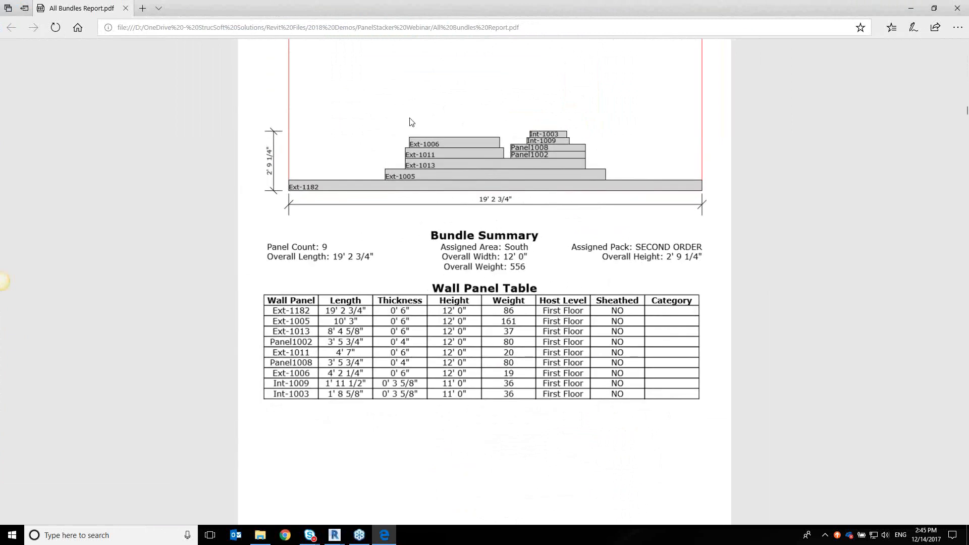
scroll(326, 217, down, 3)
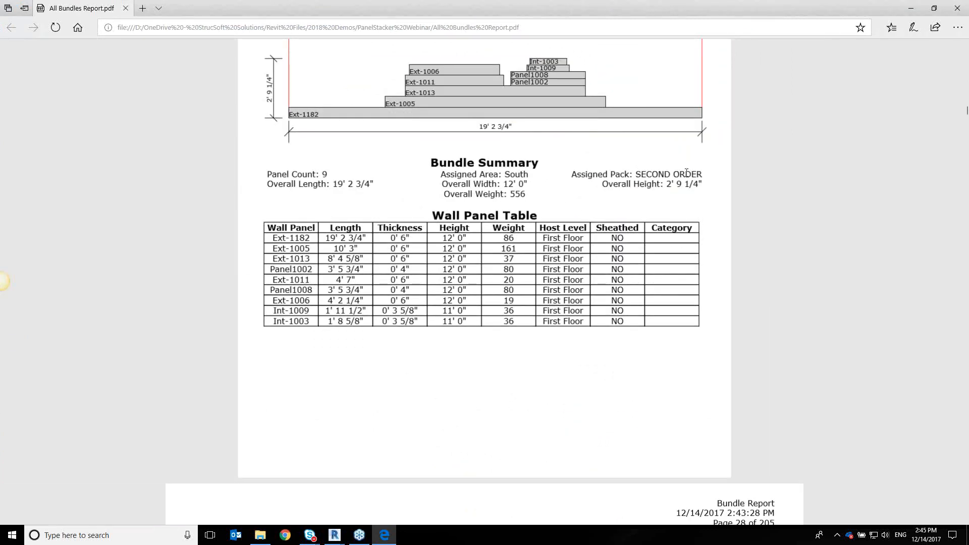
scroll(686, 172, down, 10)
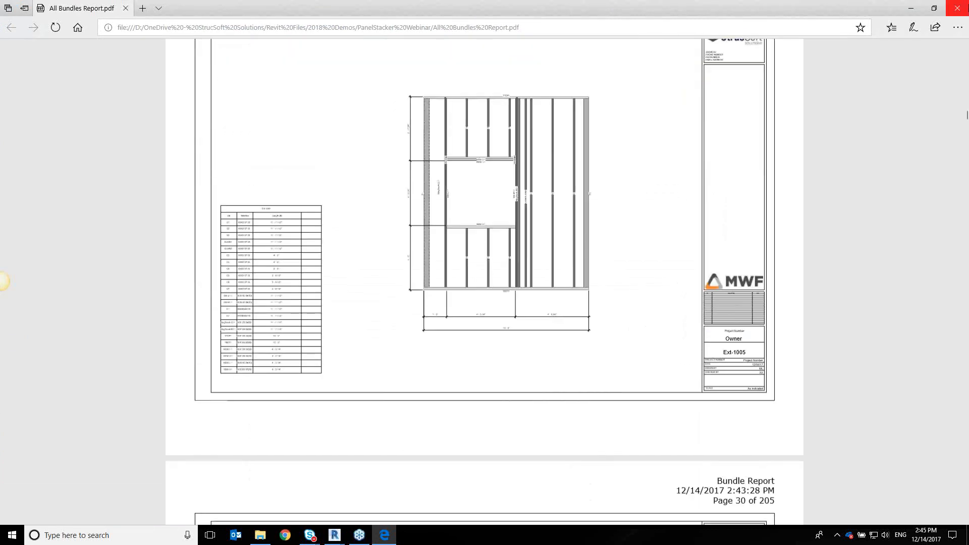
click(958, 8)
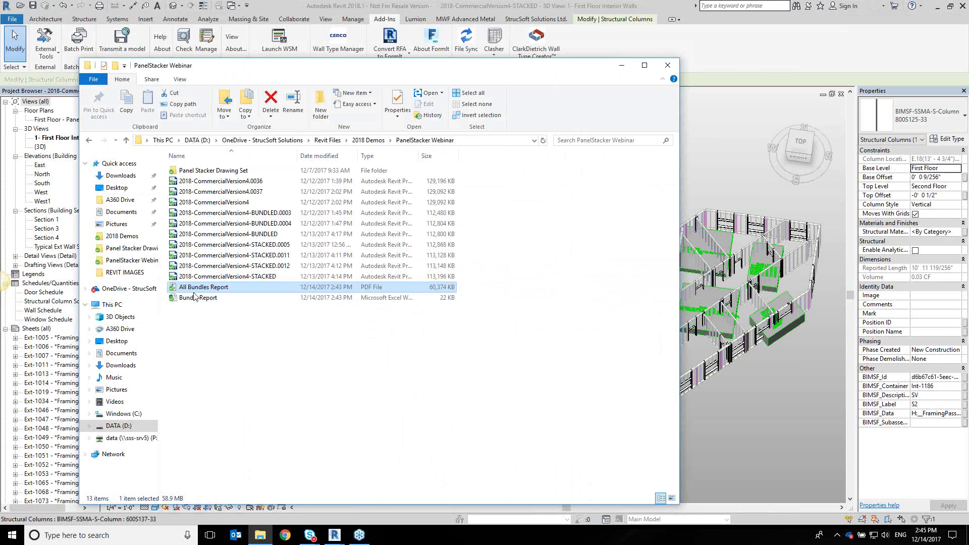
Switch back to Revit's Report Manager and select the FIRST ORDER pack for a packing slip.
click(723, 129)
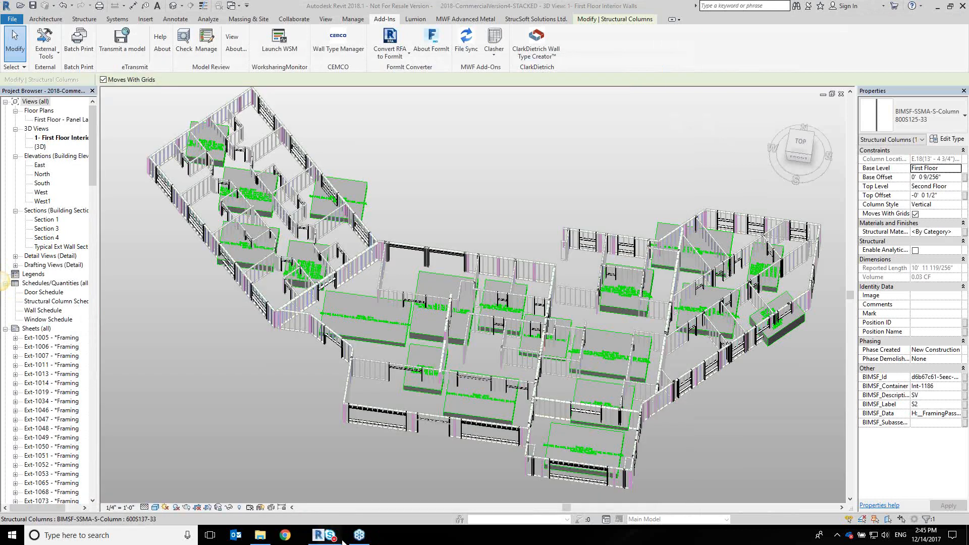
mouse_move(340, 541)
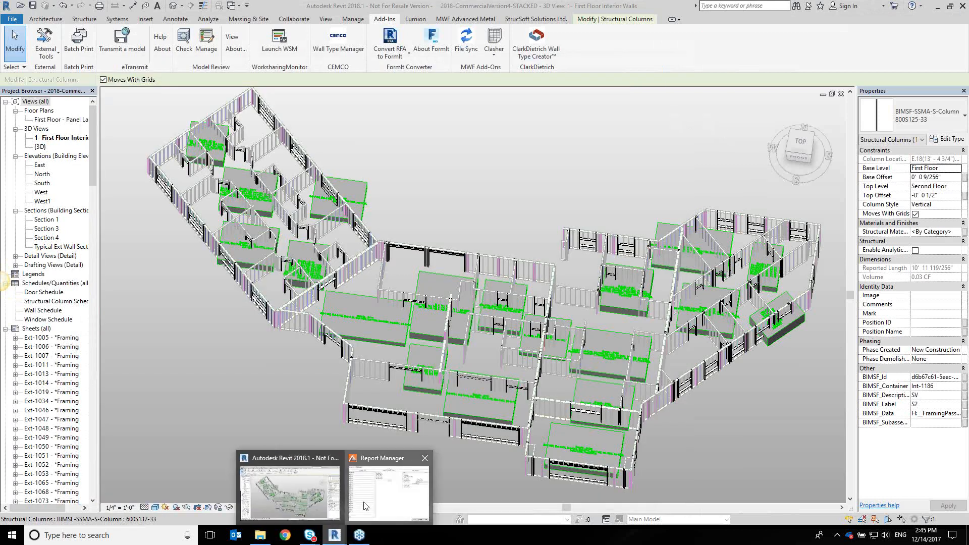
click(388, 485)
click(296, 109)
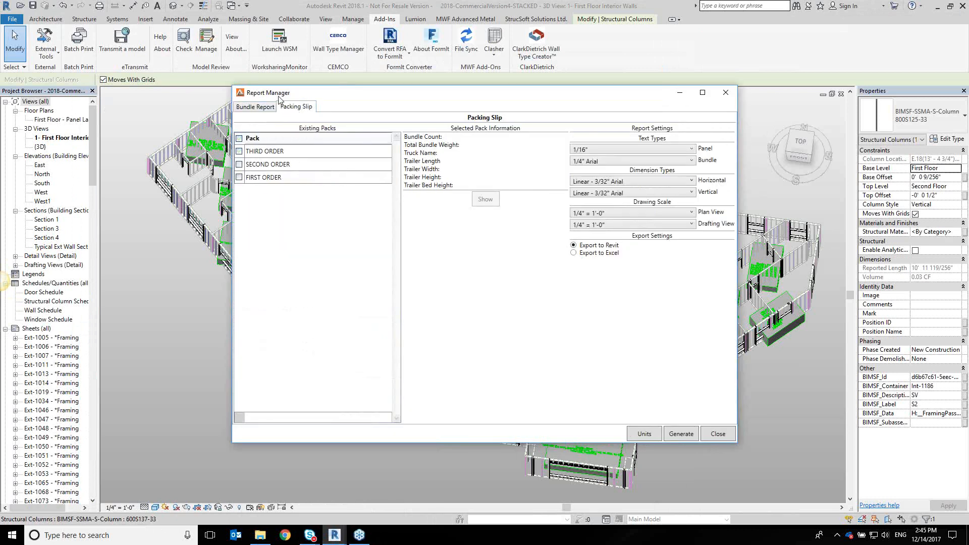
click(239, 177)
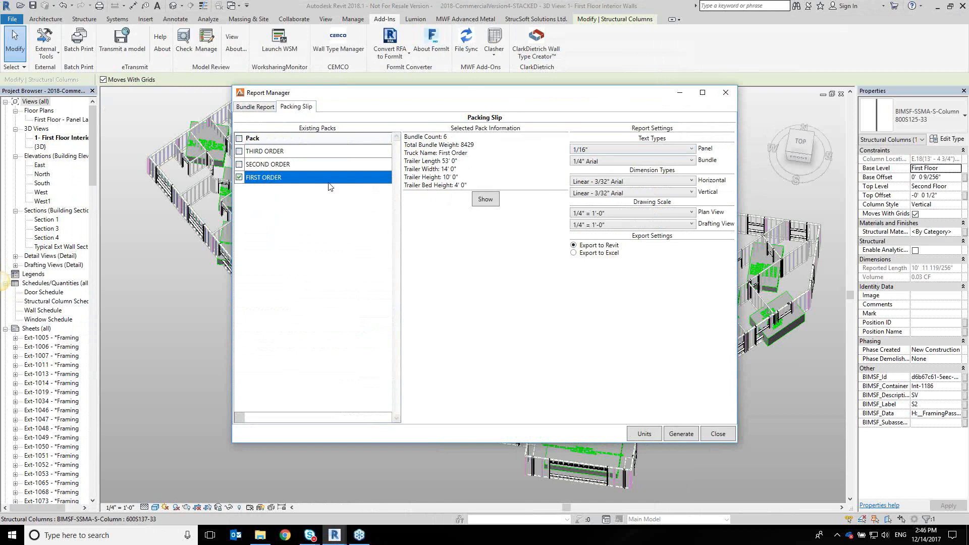
Inspect the FIRST ORDER pack's bundles on the trailer in the 3D view from end to end, and close the view.
click(485, 200)
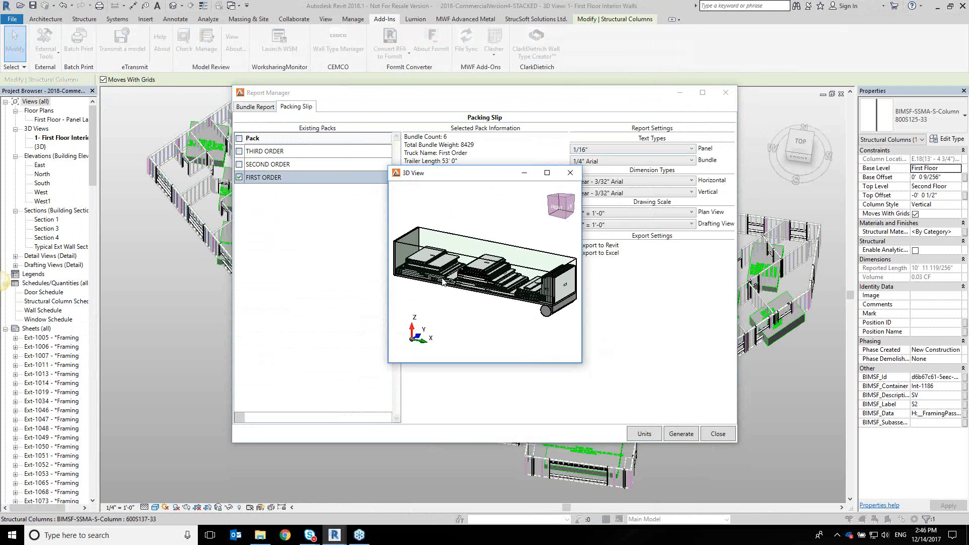
scroll(486, 296, up, 8)
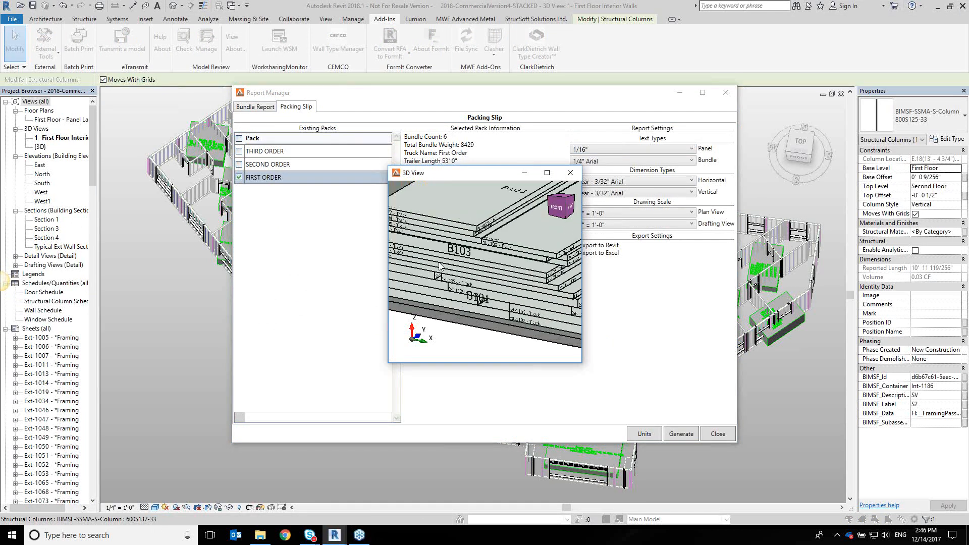
scroll(498, 311, down, 4)
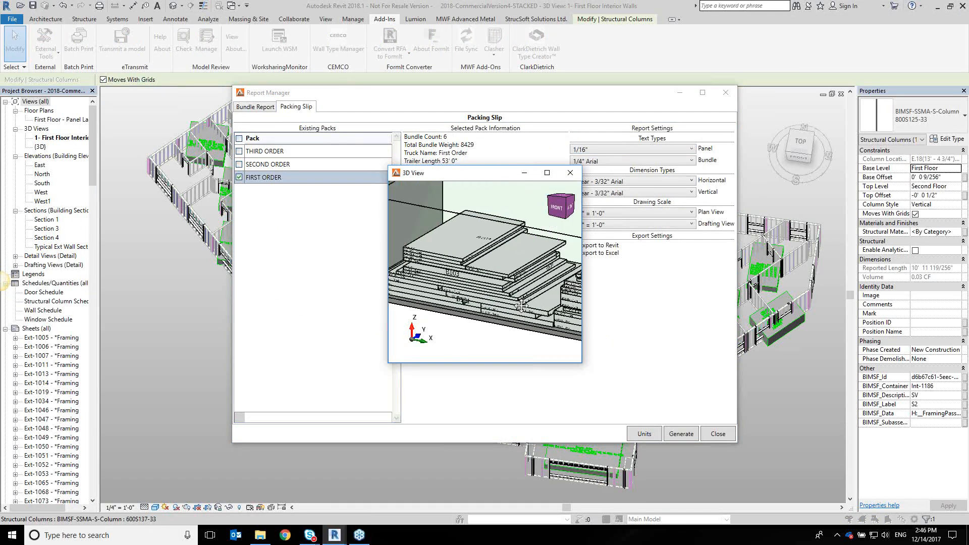
scroll(523, 288, up, 4)
middle_drag(523, 288, 484, 279)
scroll(483, 279, down, 5)
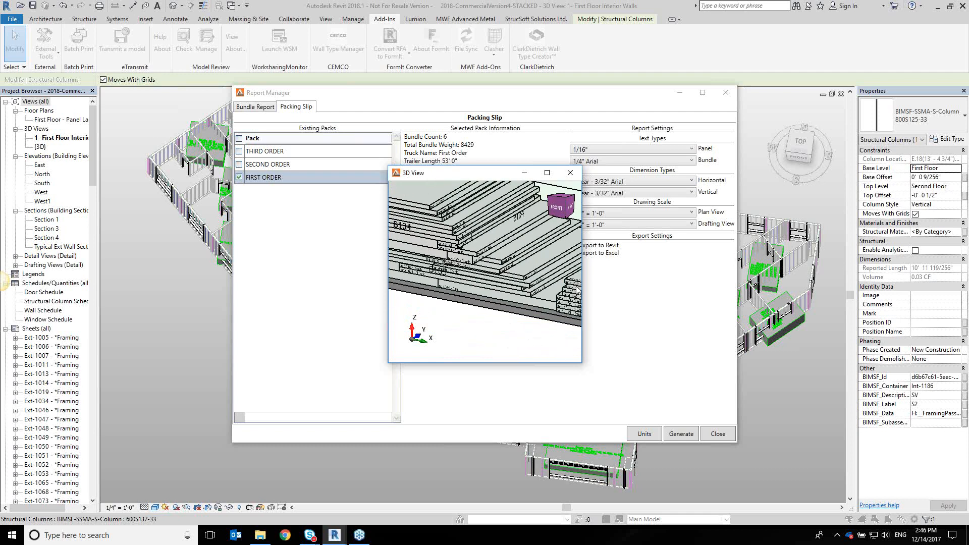
middle_drag(554, 281, 464, 290)
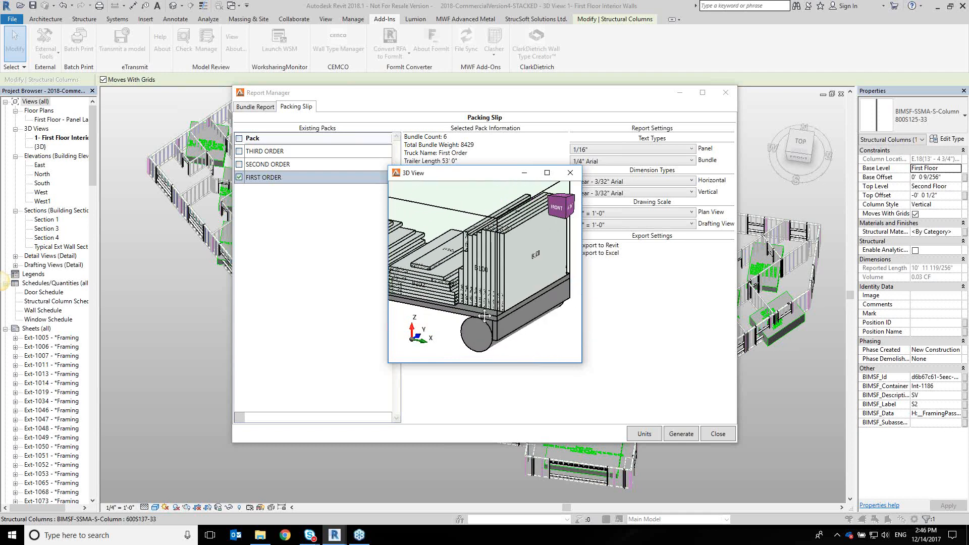
click(570, 172)
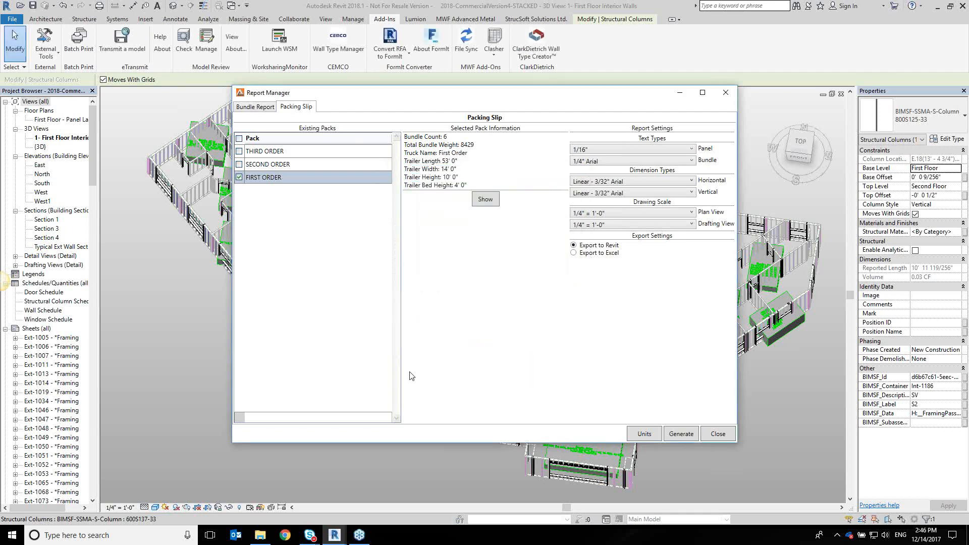
Set the packing slip's panel text type to None and the plan view scale to 1/2" = 1'-0".
click(622, 148)
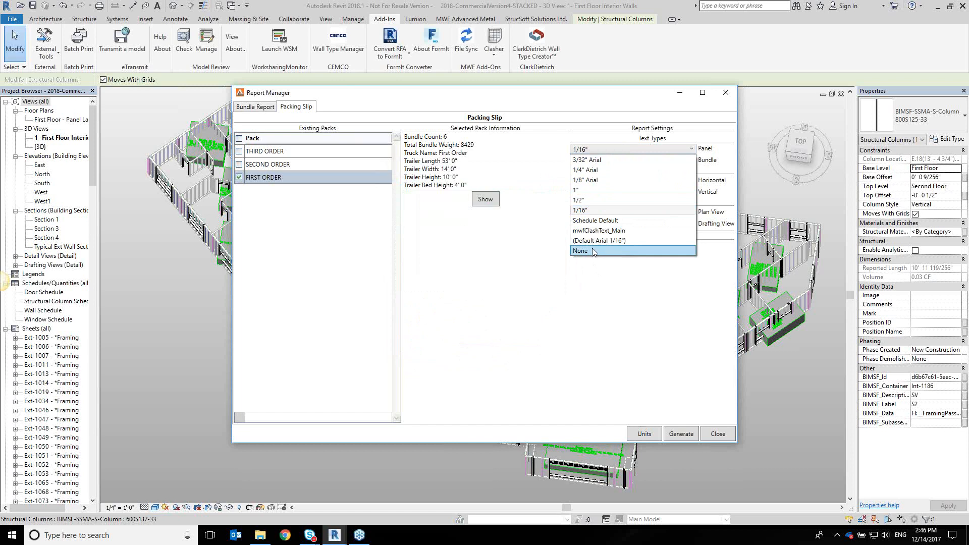
click(593, 249)
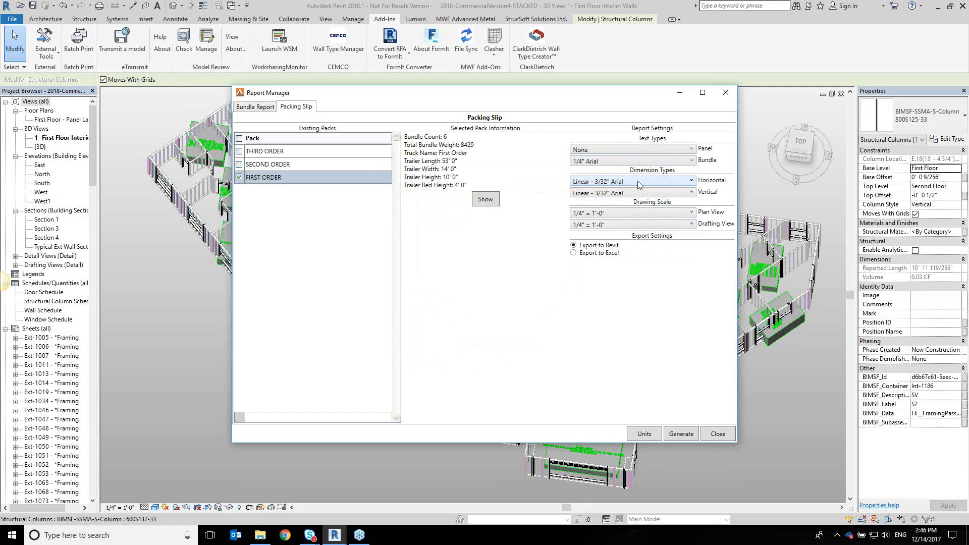
click(619, 214)
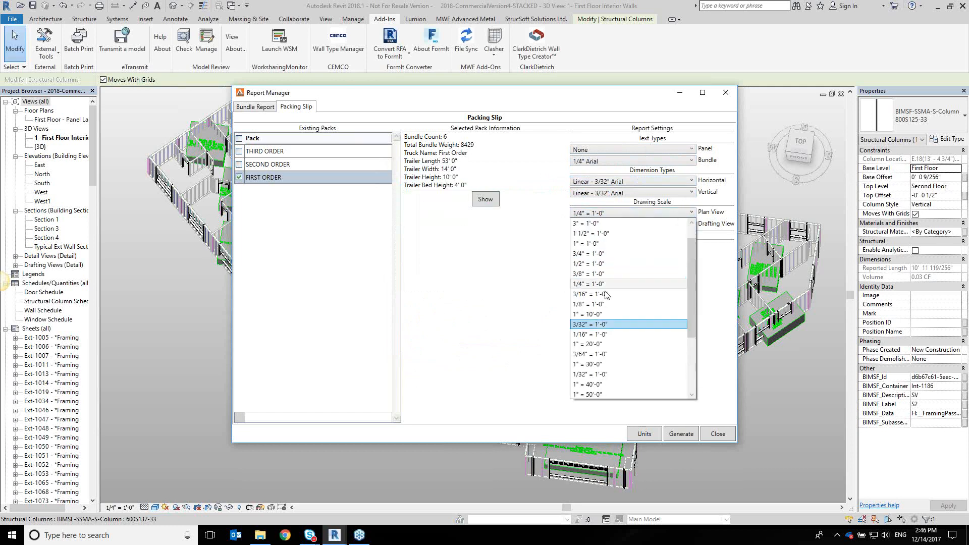
click(600, 263)
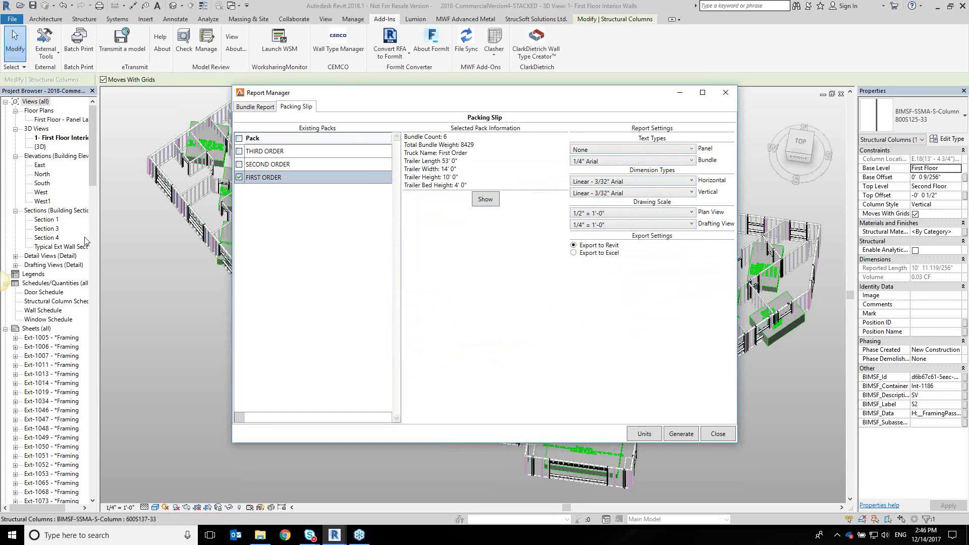
Generate the FIRST ORDER packing slip in Revit from the First Floor panel plan, using the MWF-Sheet_A4-PackingSlip layout and the packing slip view definitions.
click(681, 435)
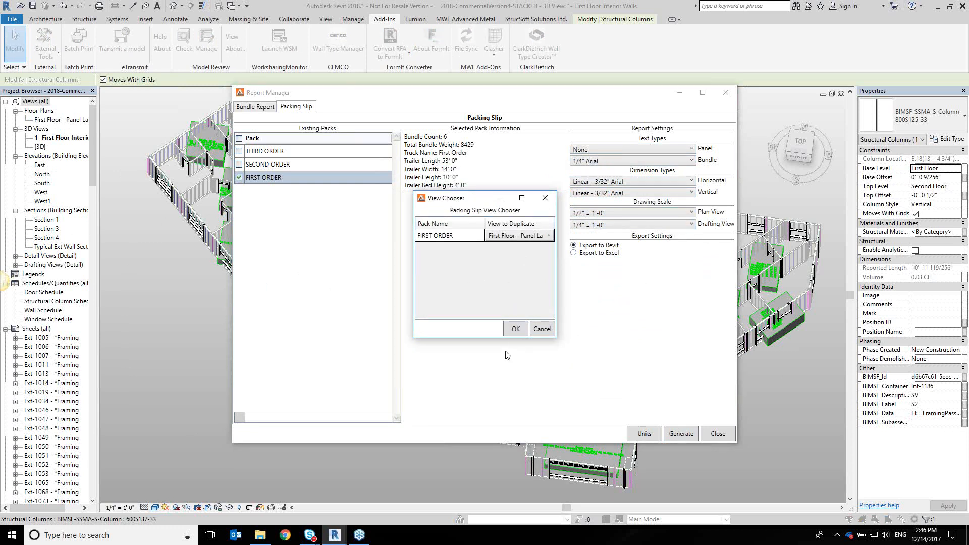
click(516, 329)
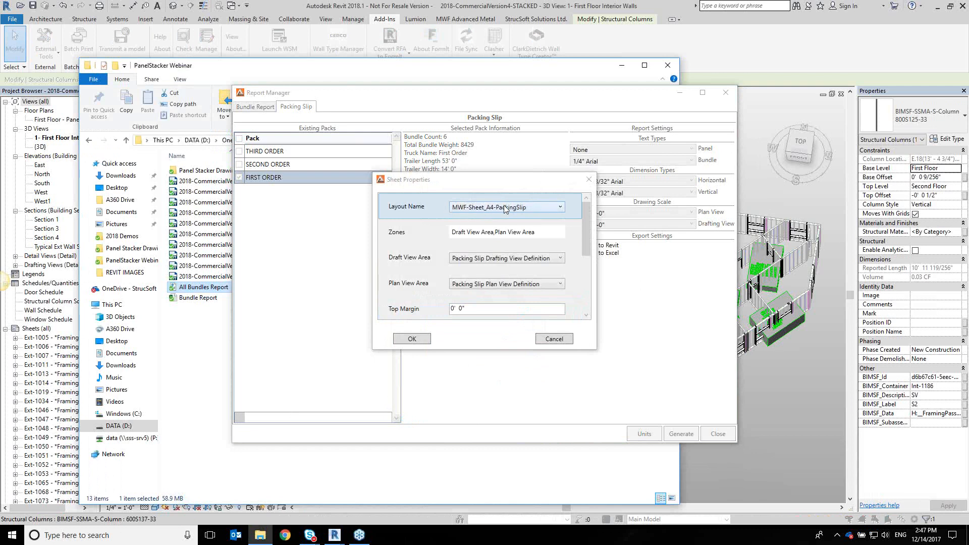
click(507, 258)
click(504, 262)
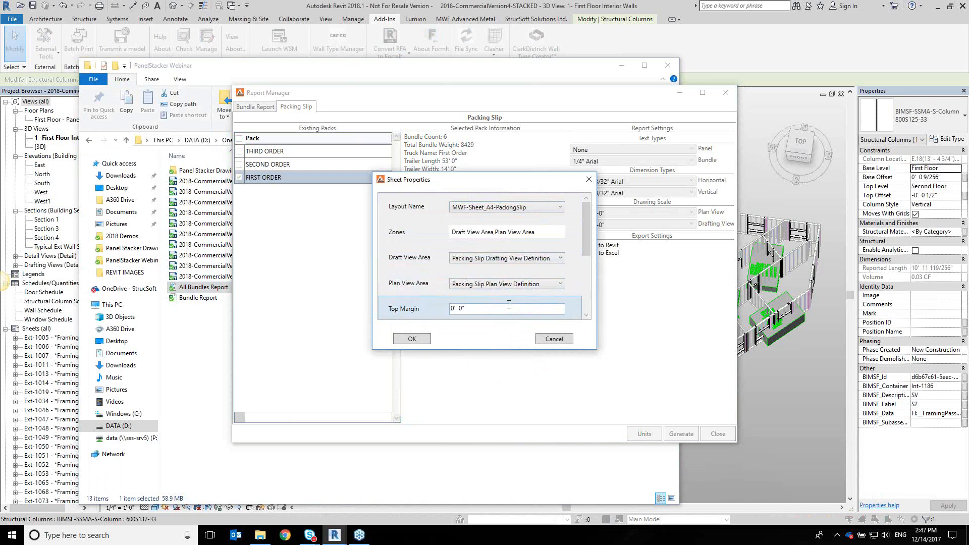
click(413, 341)
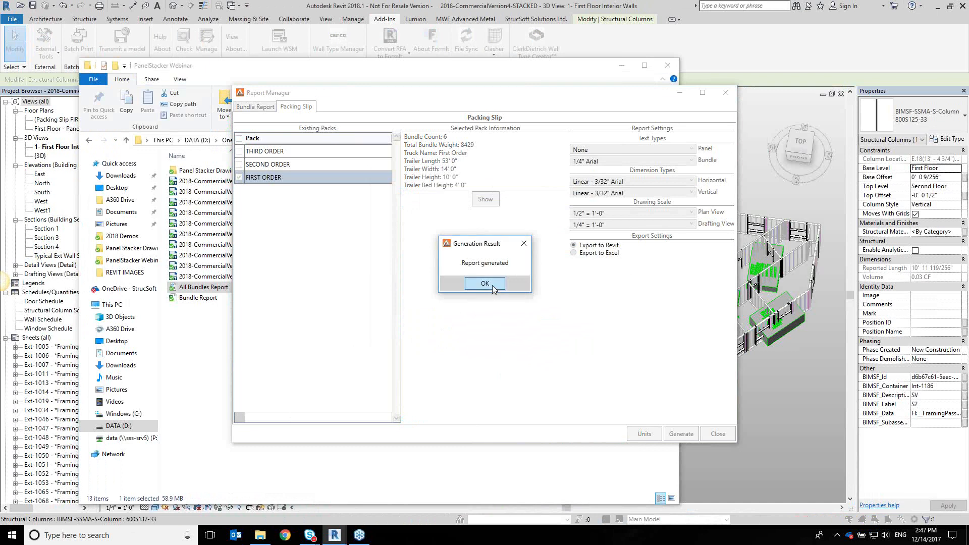
click(485, 283)
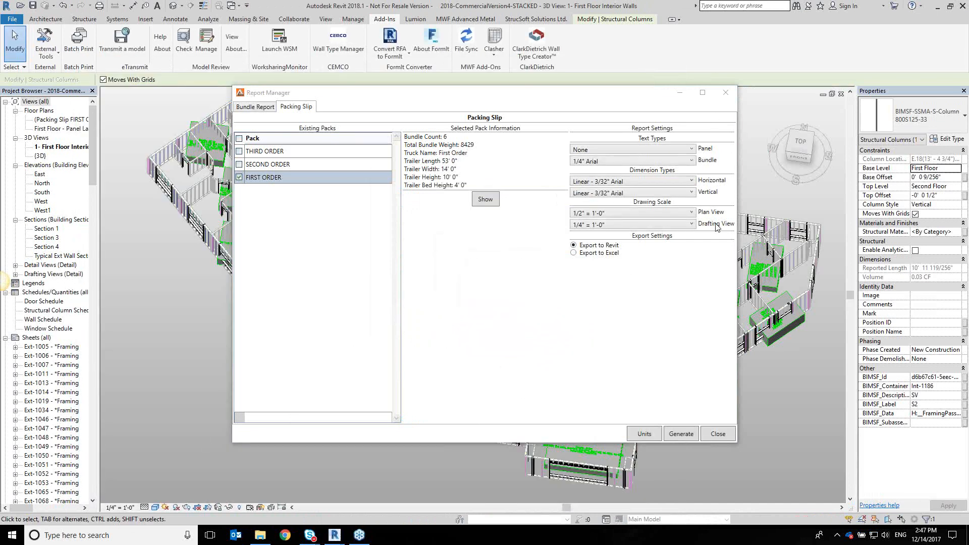
Minimize the Report Manager and open the generated packing slip sheet, Int-1172 - Unnamed.
click(679, 93)
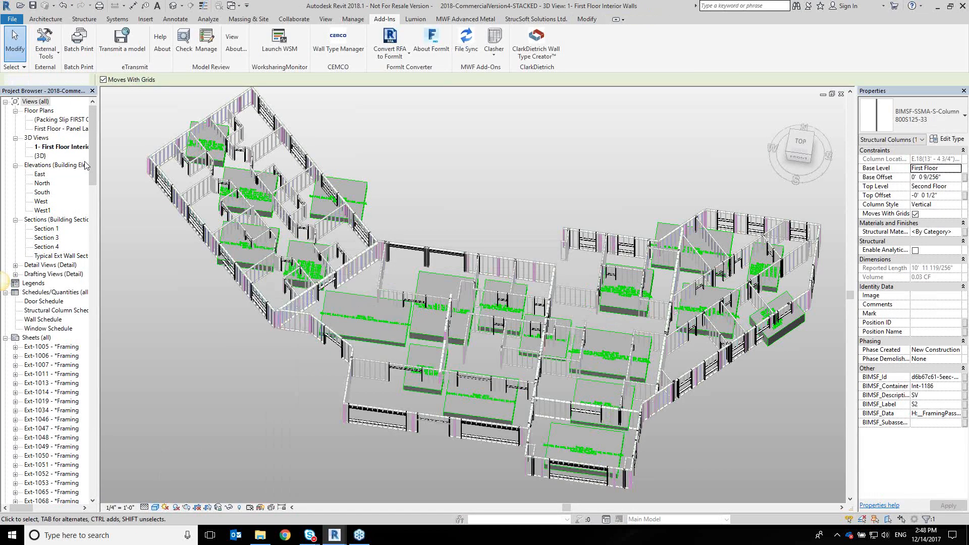
key(Escape)
drag(93, 151, 93, 401)
click(59, 201)
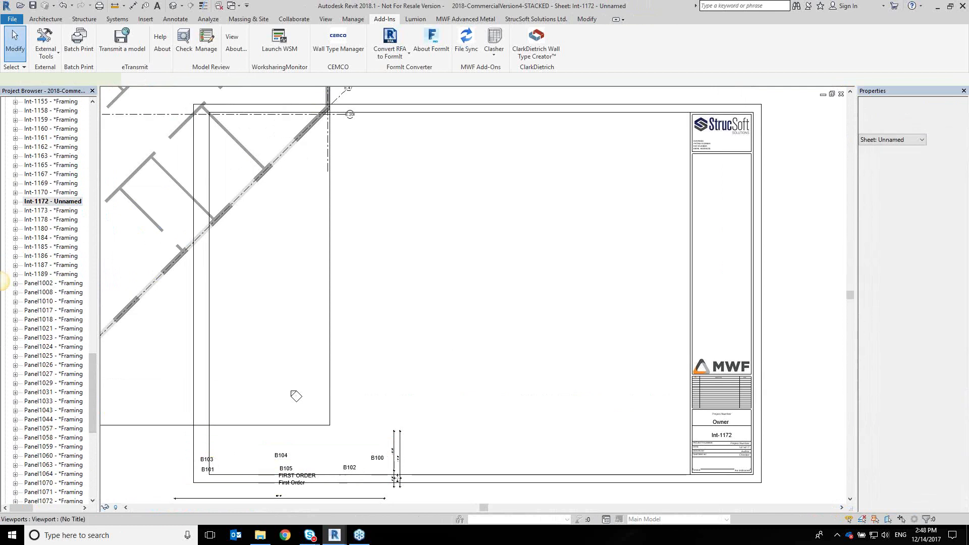
Move the truck drafting viewport to the sheet's lower right beside the title block, and set the plan viewport's scale to 1/4" = 1'-0".
click(396, 477)
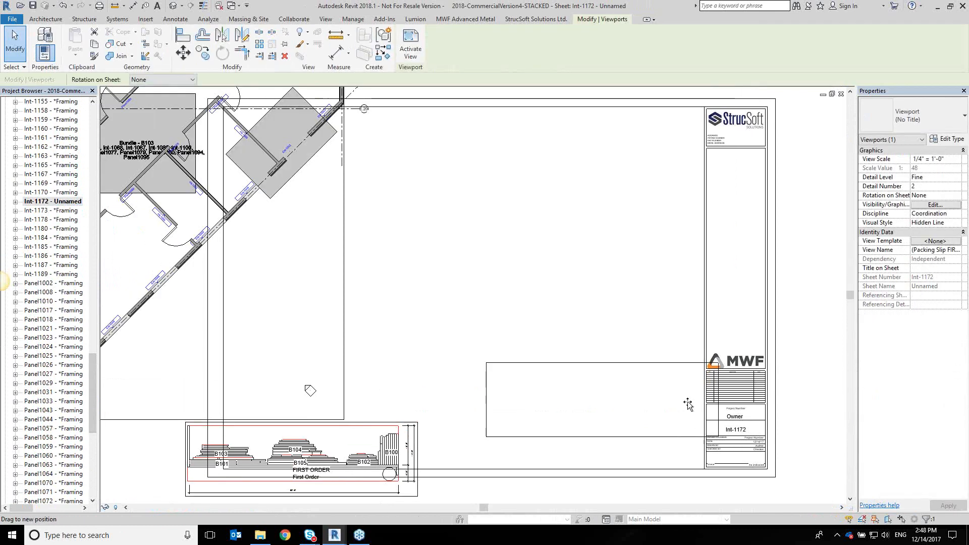
click(927, 160)
click(950, 160)
click(925, 190)
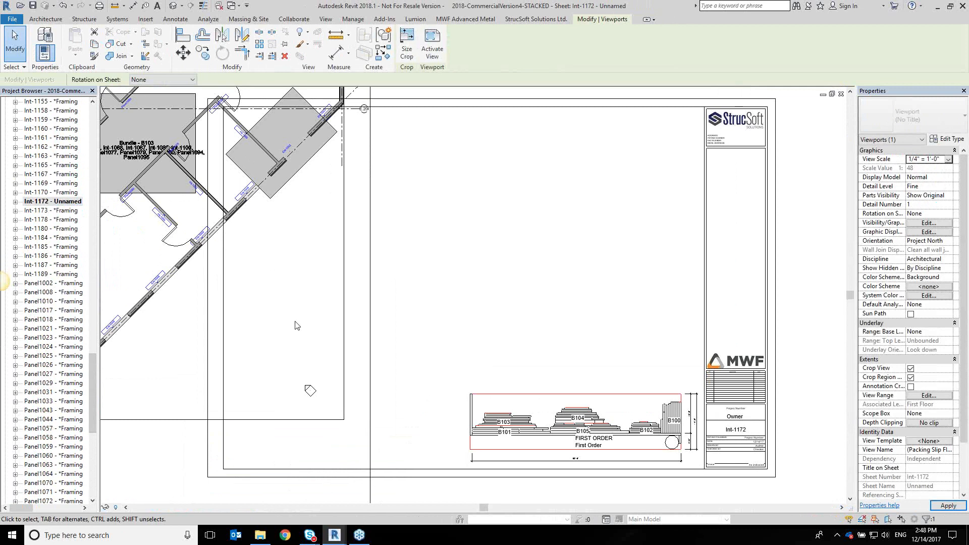
Move the floor plan viewport inside the sheet border, in the area to the left of the title block.
scroll(456, 340, down, 2)
middle_drag(457, 344, 490, 345)
drag(224, 352, 429, 275)
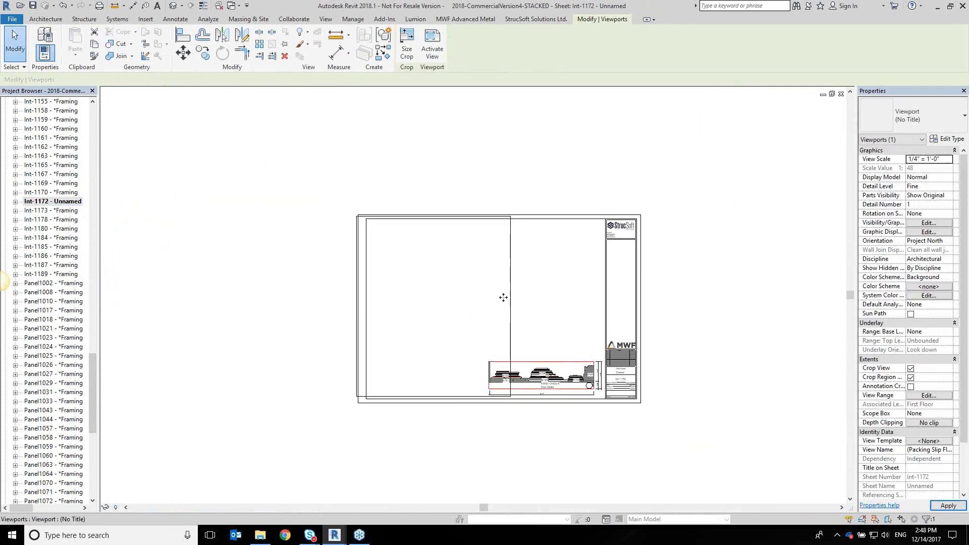
click(495, 315)
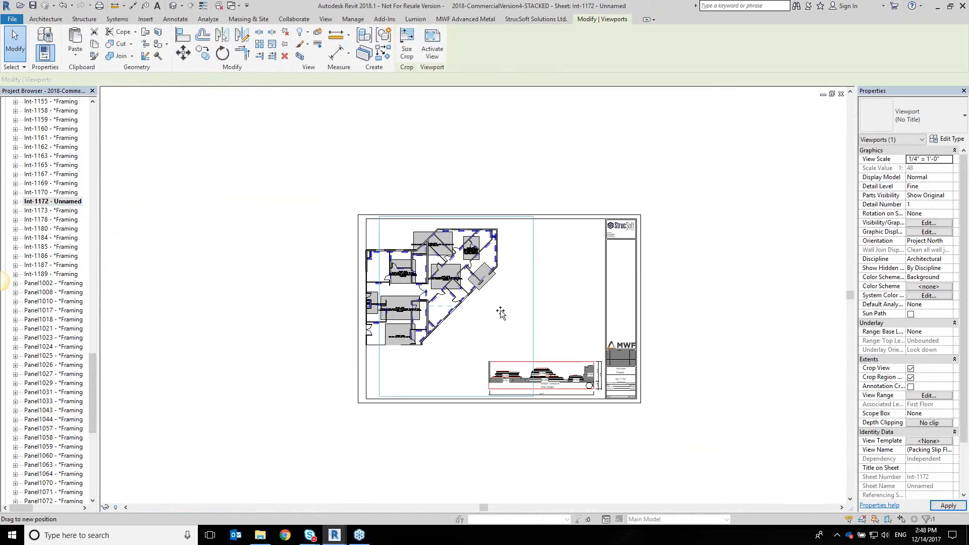
Deselect the viewport and examine the sheet's floor plan and the FIRST ORDER truck elevation with its labelled bundles and trailer dimensions.
scroll(556, 334, up, 3)
middle_drag(581, 323, 604, 337)
click(762, 250)
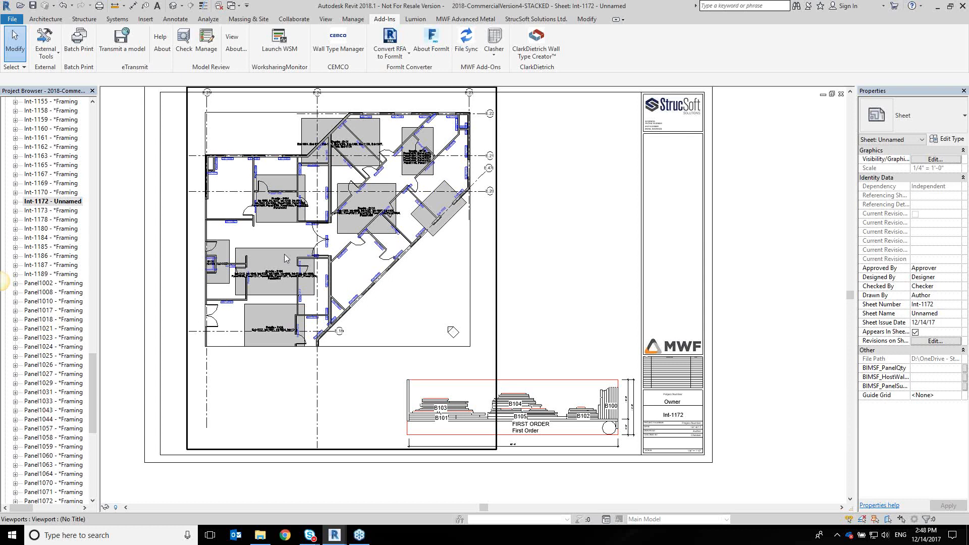
scroll(310, 296, up, 3)
middle_drag(692, 428, 444, 194)
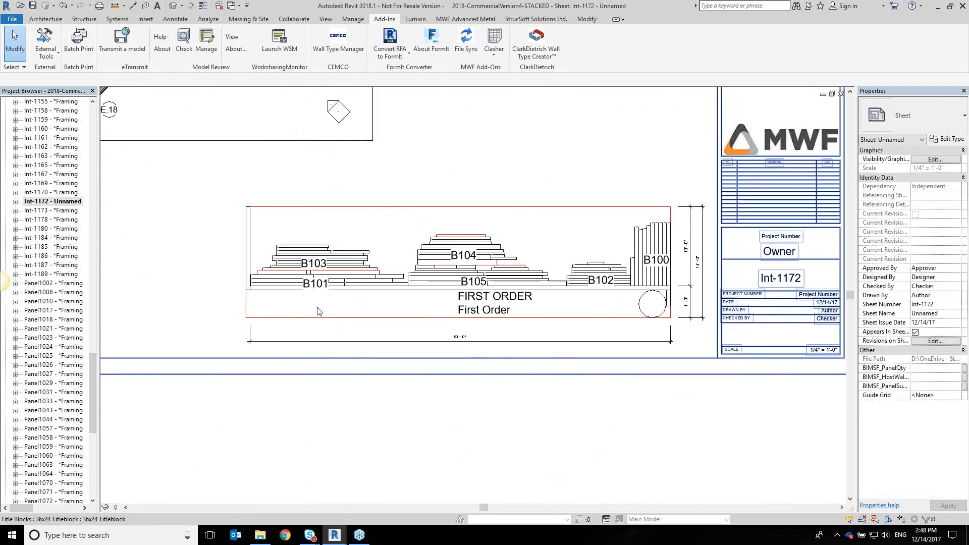
scroll(344, 311, up, 1)
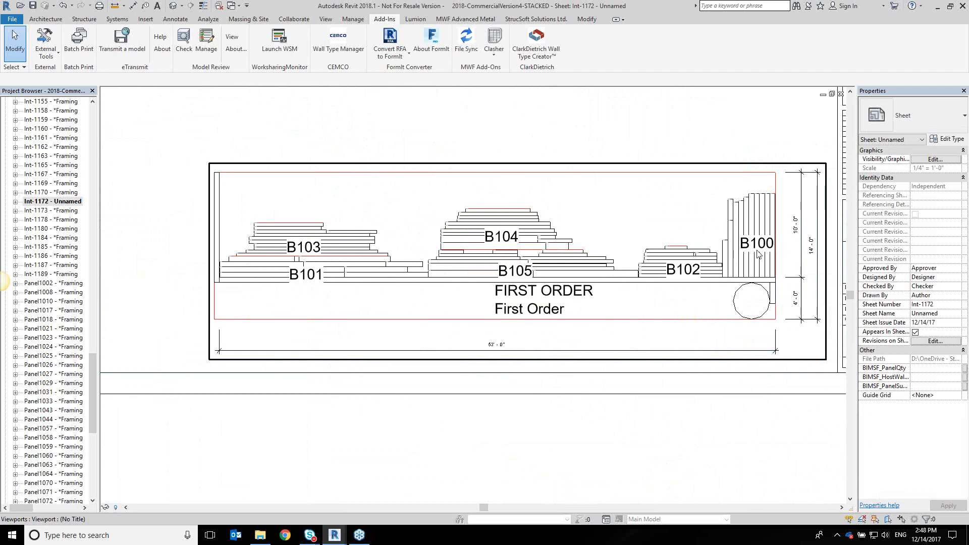
scroll(373, 152, down, 1)
middle_drag(389, 143, 650, 337)
middle_drag(505, 251, 533, 360)
scroll(533, 363, down, 3)
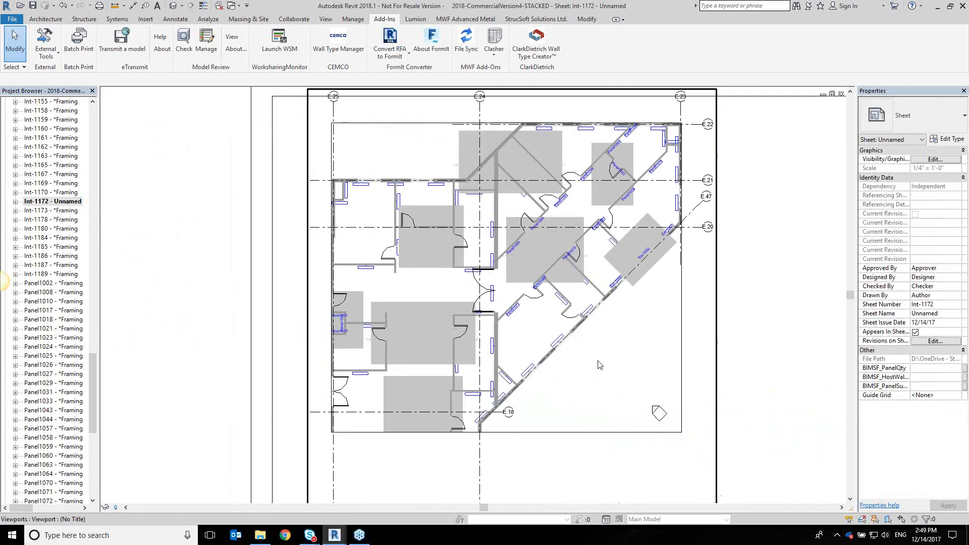
Nudge the floor plan viewport slightly down on the packing slip sheet.
click(612, 301)
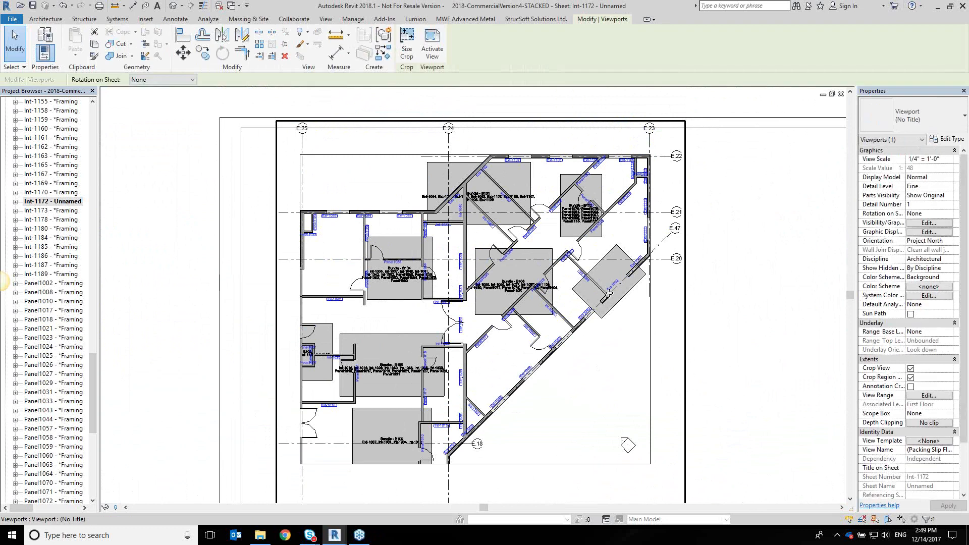
key(Down)
click(735, 289)
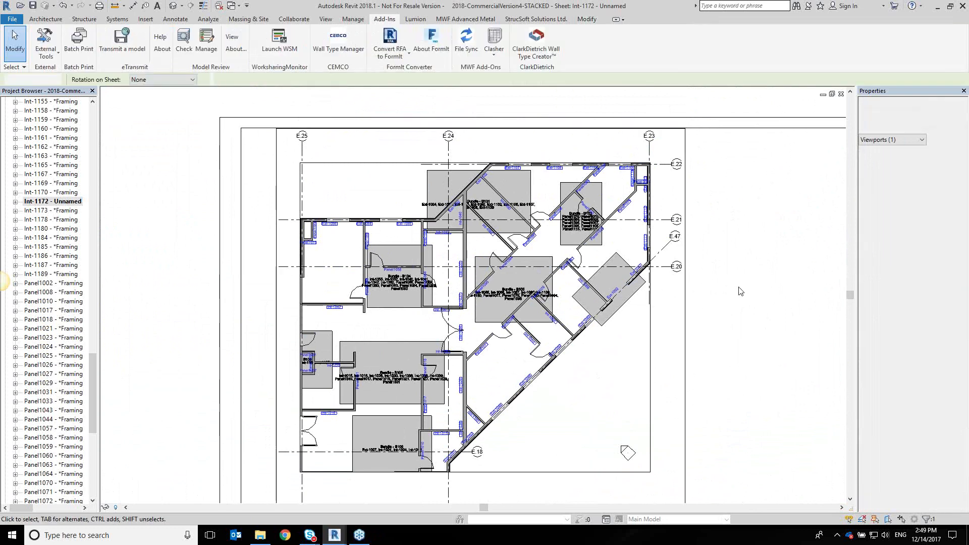
Check the overall layout of sheet Int-1172 and close it to return to the First Floor Interior Walls 3D view.
scroll(740, 292, down, 3)
middle_drag(674, 359, 557, 379)
click(542, 185)
middle_drag(634, 453, 618, 395)
scroll(618, 395, up, 2)
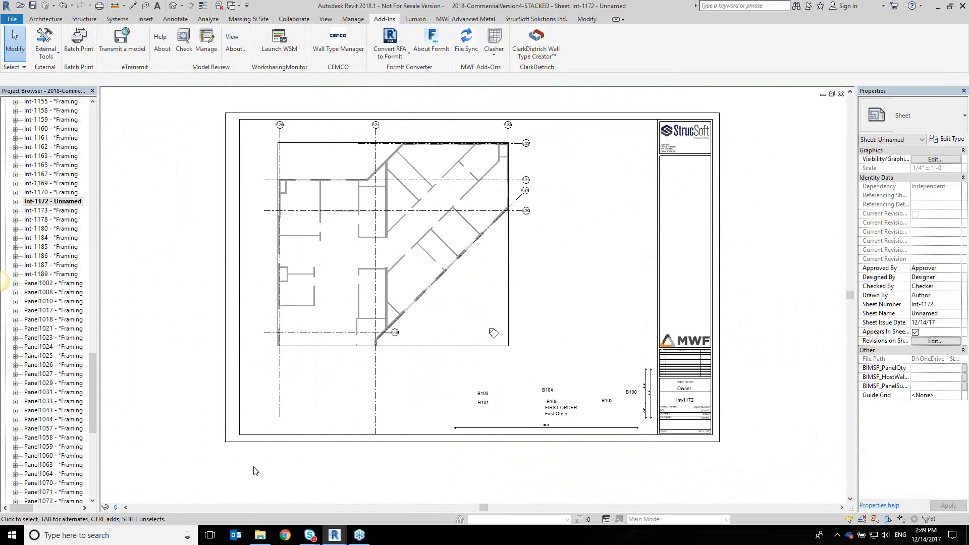
click(844, 95)
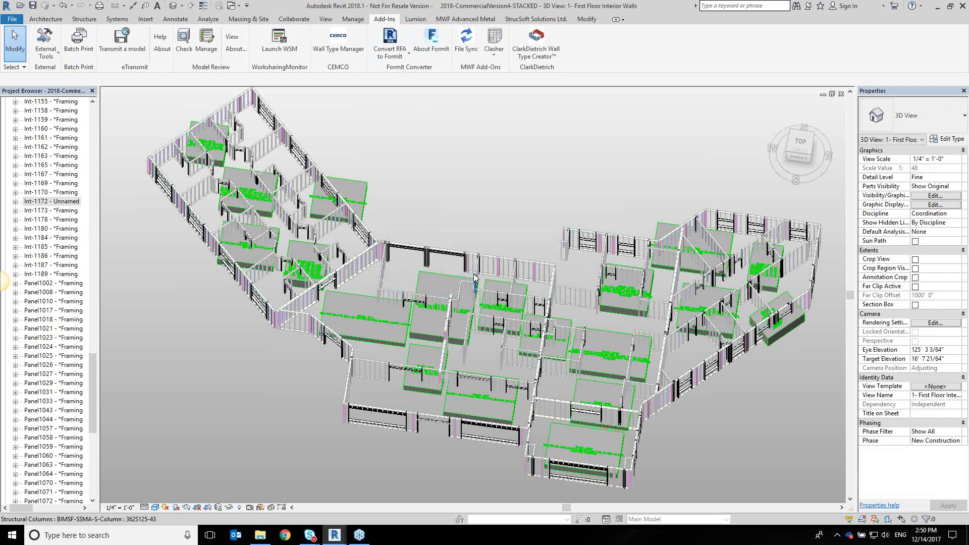
Restore the minimized Report Manager and close it.
middle_drag(493, 205, 493, 205)
mouse_move(336, 537)
click(389, 513)
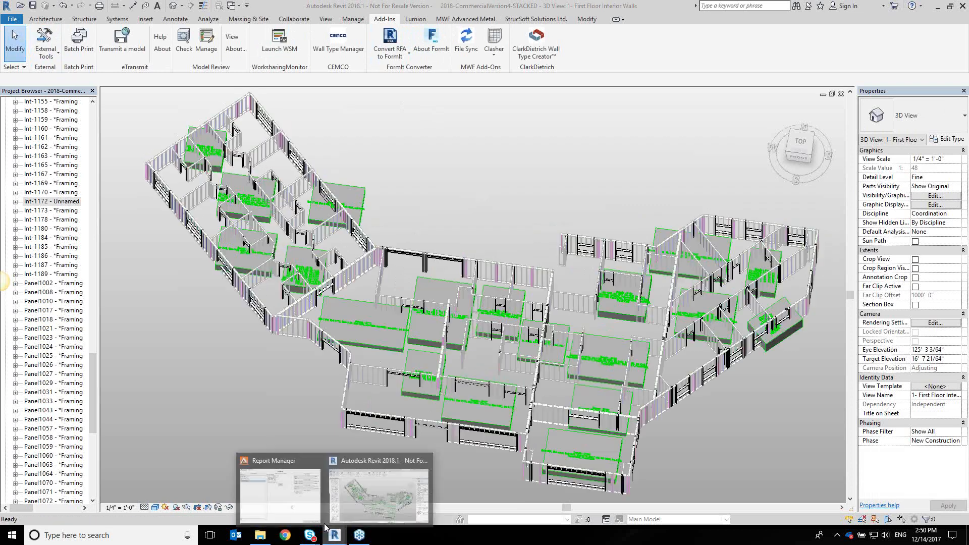
click(282, 499)
click(726, 95)
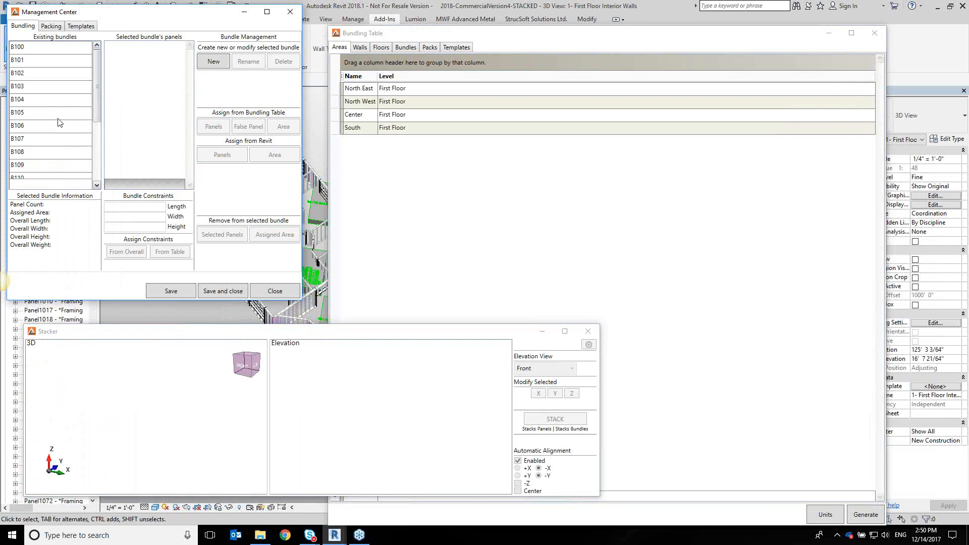
Load bundle B105 in the Management Center and inspect its stacked panels from several angles in the Stacker's 3D view.
click(58, 113)
middle_drag(210, 365, 204, 409)
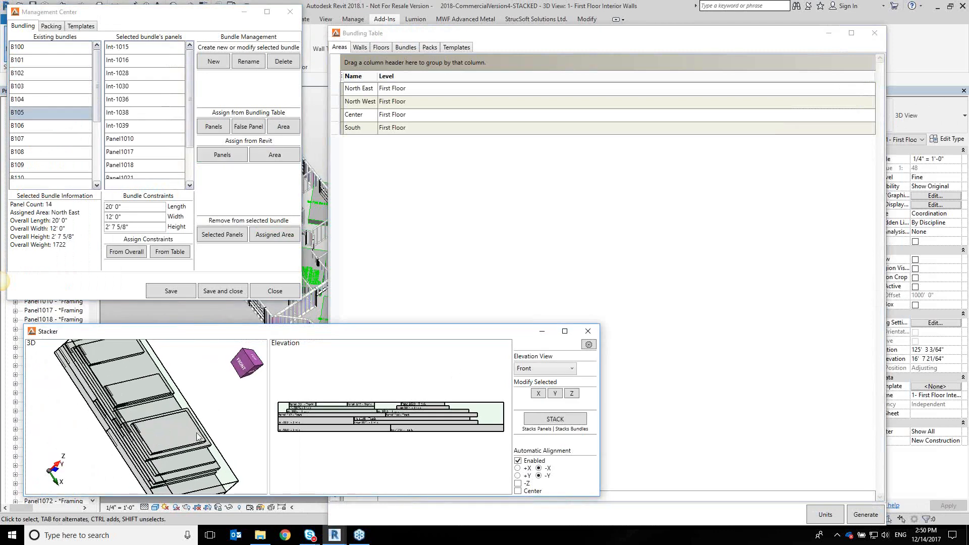
scroll(196, 431, up, 4)
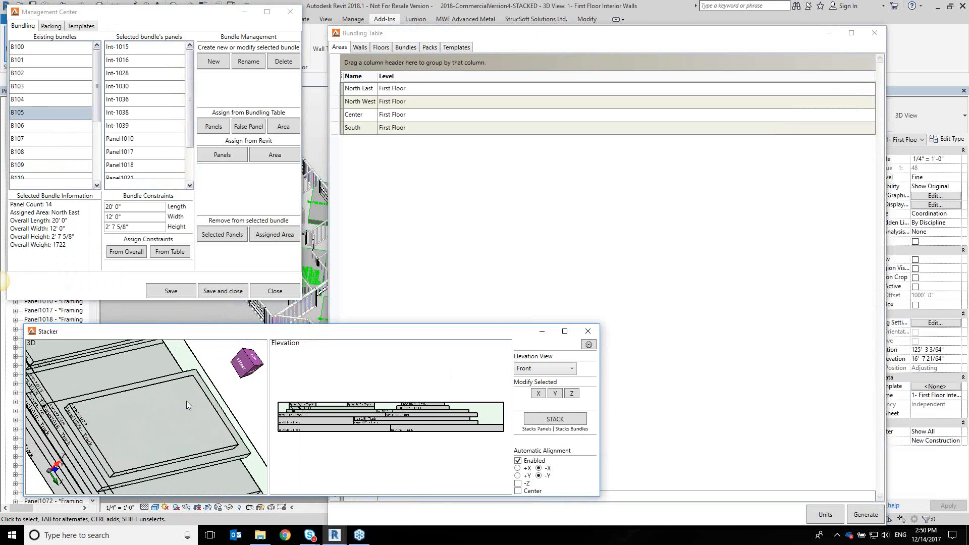
scroll(190, 398, down, 5)
middle_drag(140, 449, 217, 474)
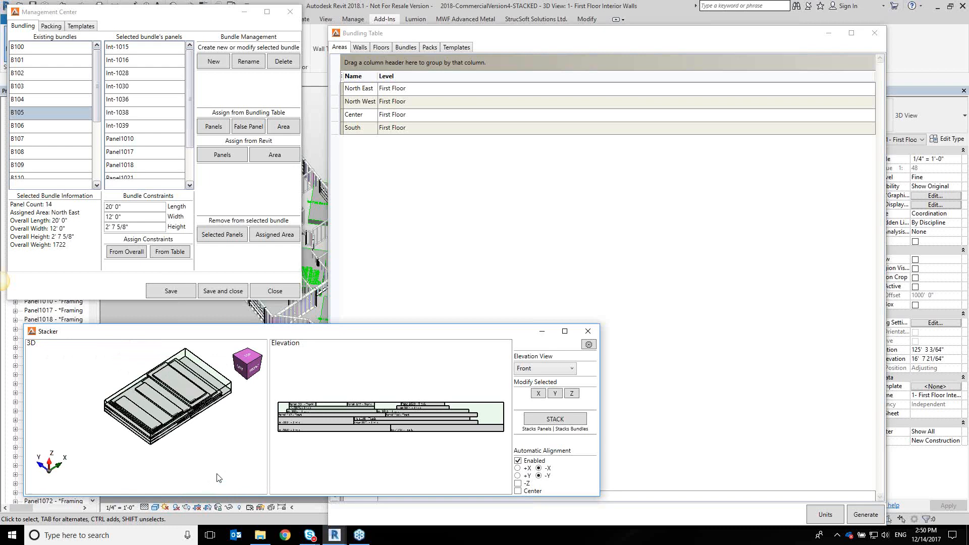
Show the wall panels in the Bundling Table, narrow its window to uncover the model, and group the panels by Area.
click(334, 130)
drag(328, 189, 604, 256)
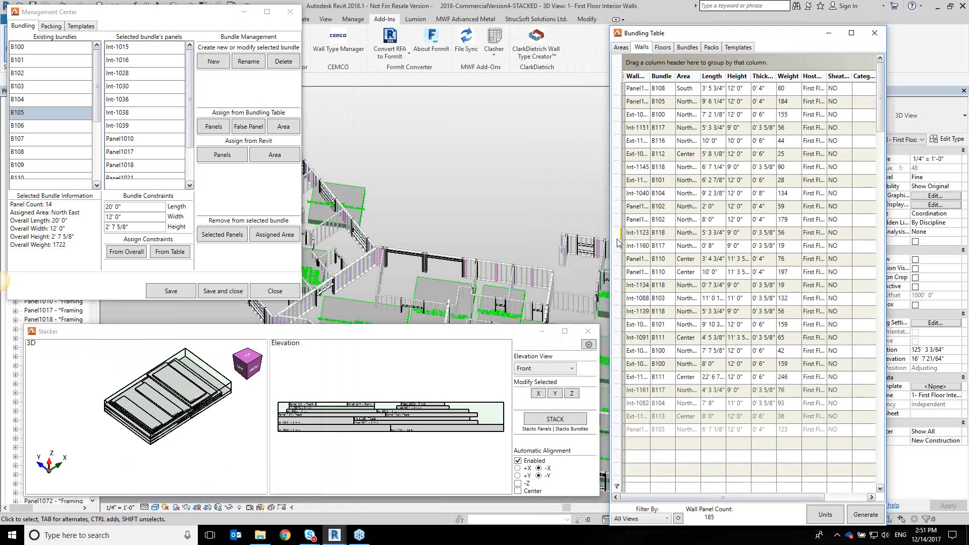
drag(668, 77, 680, 62)
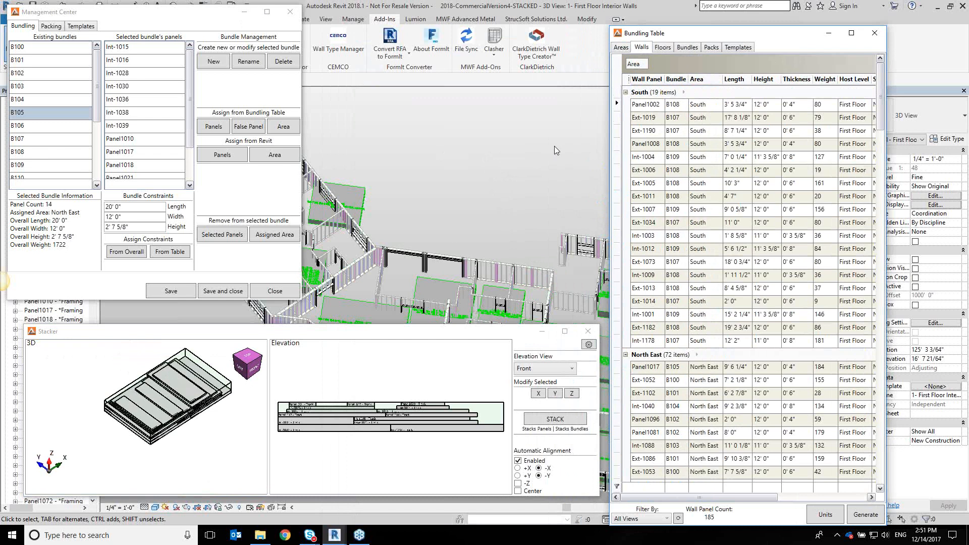
Display the FIRST ORDER pack in the Management Center and list all packs in a widened Bundling Table.
click(51, 26)
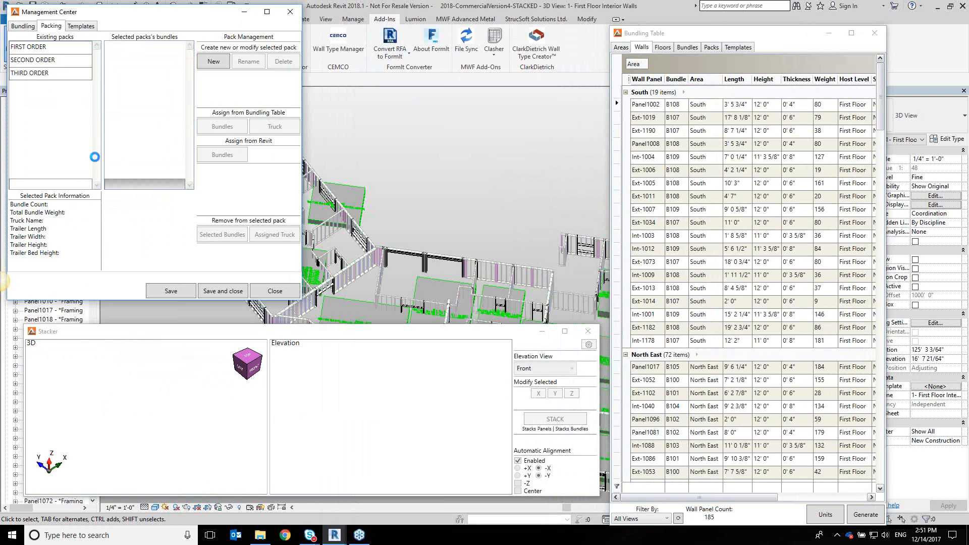
click(711, 47)
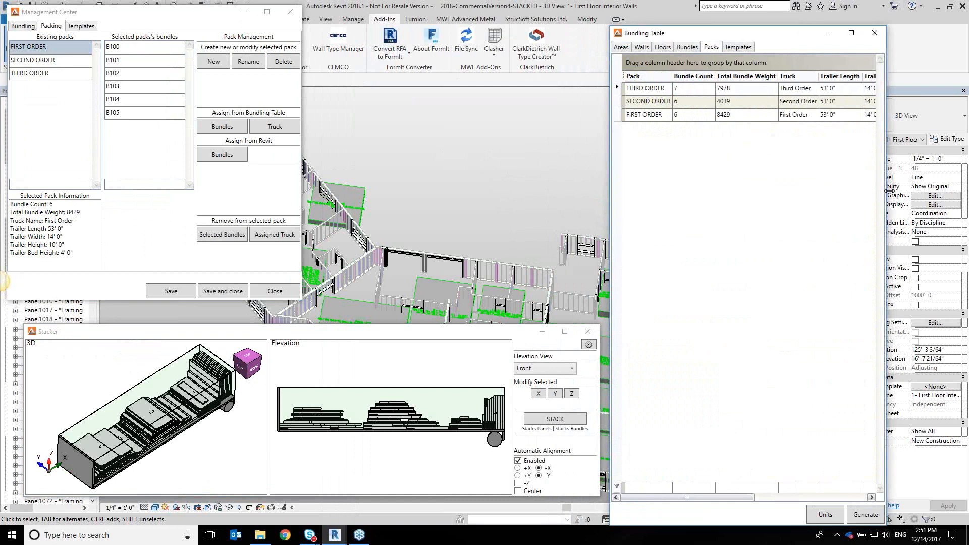
drag(887, 190, 955, 190)
mouse_move(812, 498)
mouse_down()
mouse_move(949, 506)
mouse_move(837, 525)
mouse_move(798, 507)
mouse_up()
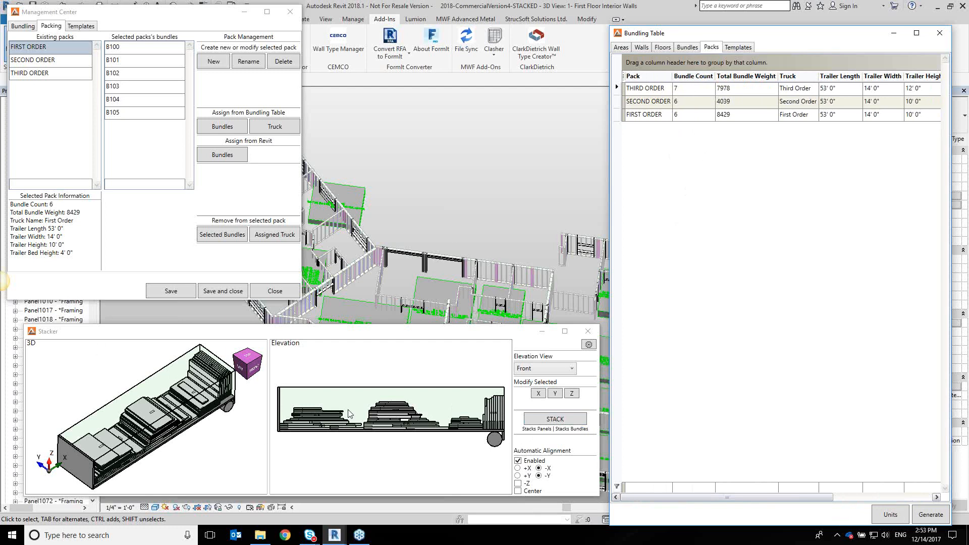
Return to the wall panel list in the Bundling Table, remove the Area grouping and sort the panels by ascending thickness.
click(448, 185)
shift+middle_drag(448, 188, 557, 184)
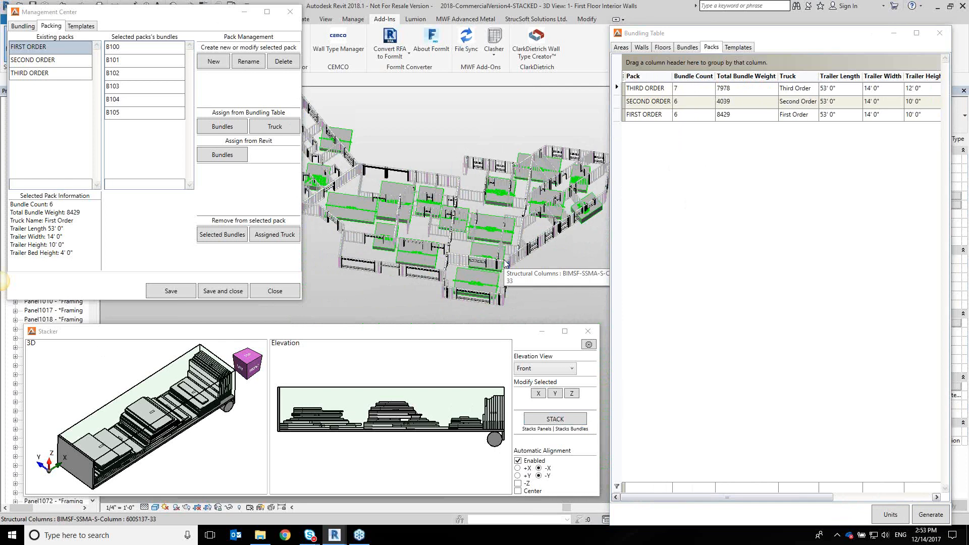
click(647, 47)
click(662, 46)
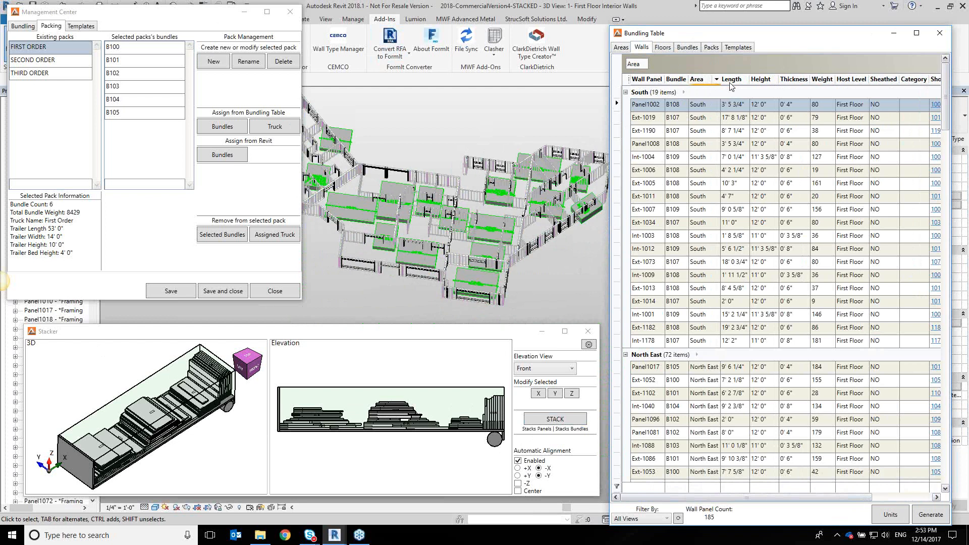
drag(647, 69, 707, 87)
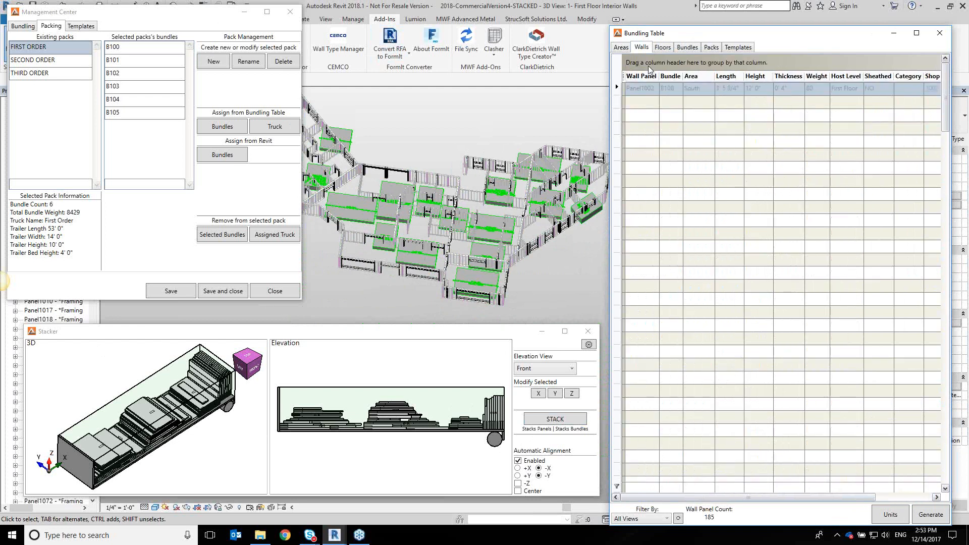
click(781, 77)
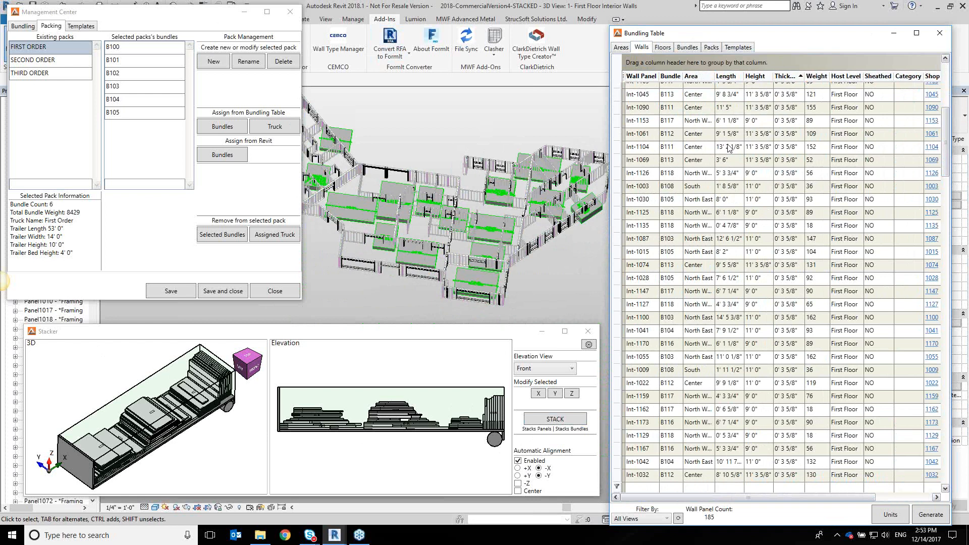
Select the continuous range of wall panels from Int-1151 through Int-1169 in the thickness-sorted list.
scroll(729, 147, up, 7)
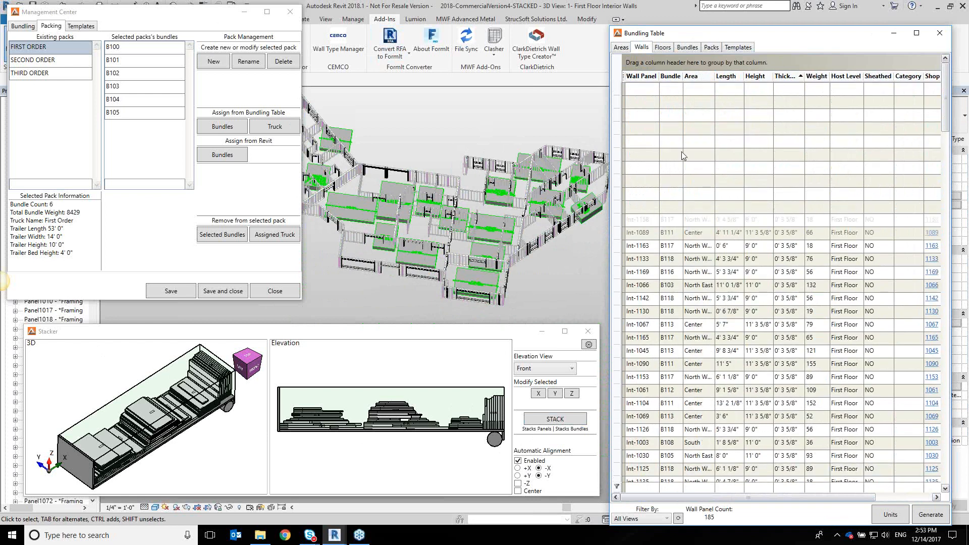
click(645, 89)
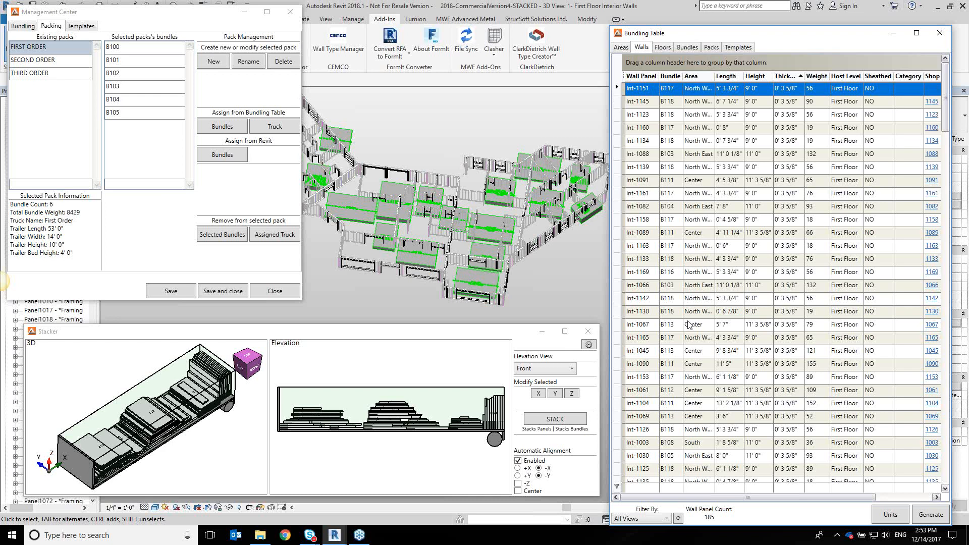
ctrl+click(647, 274)
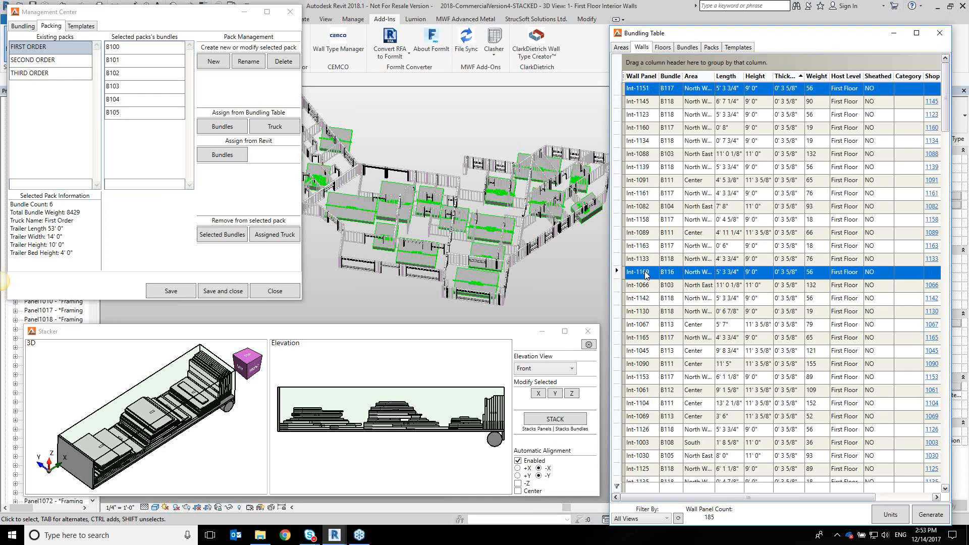
click(643, 89)
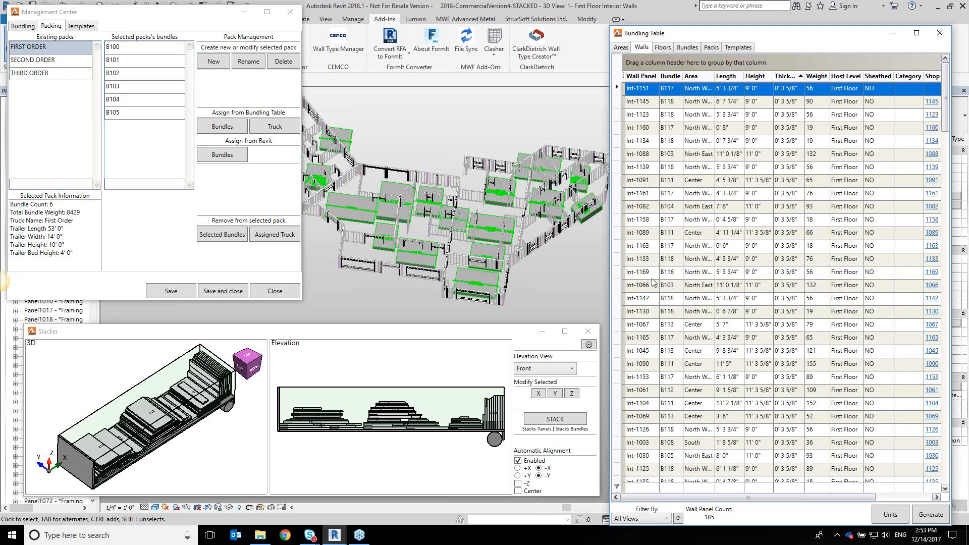
shift+click(653, 277)
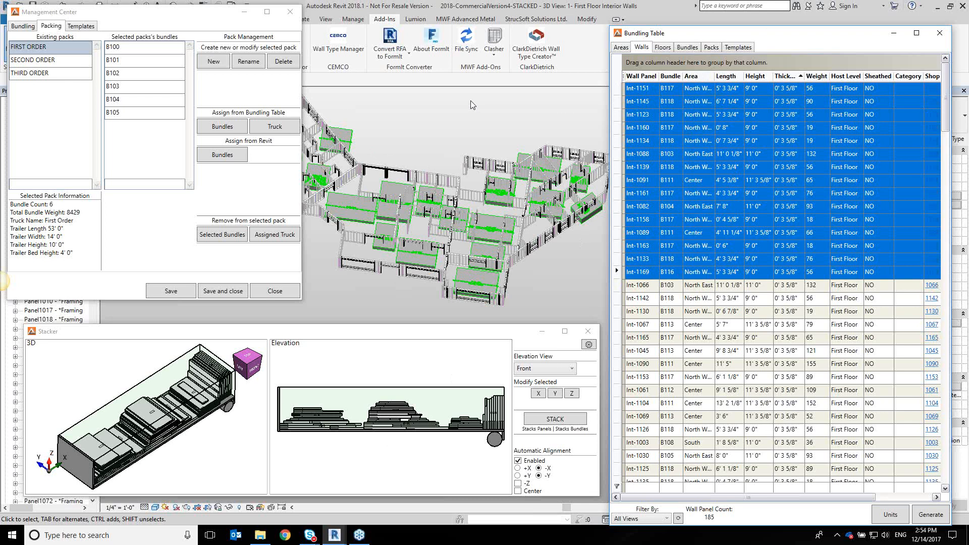
Show the packs in the Bundling Table, review its length and weight unit options, and close the Units Manager without changes.
click(711, 47)
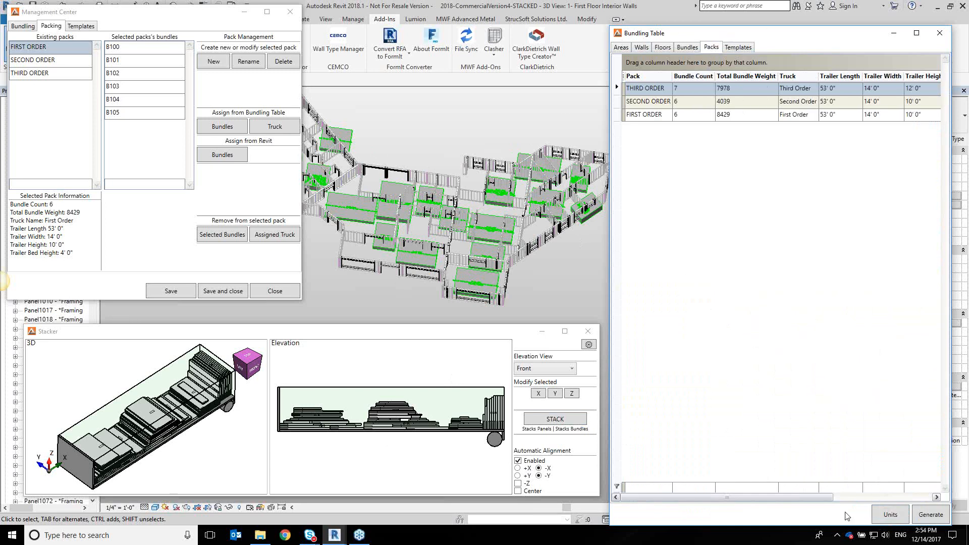
click(901, 515)
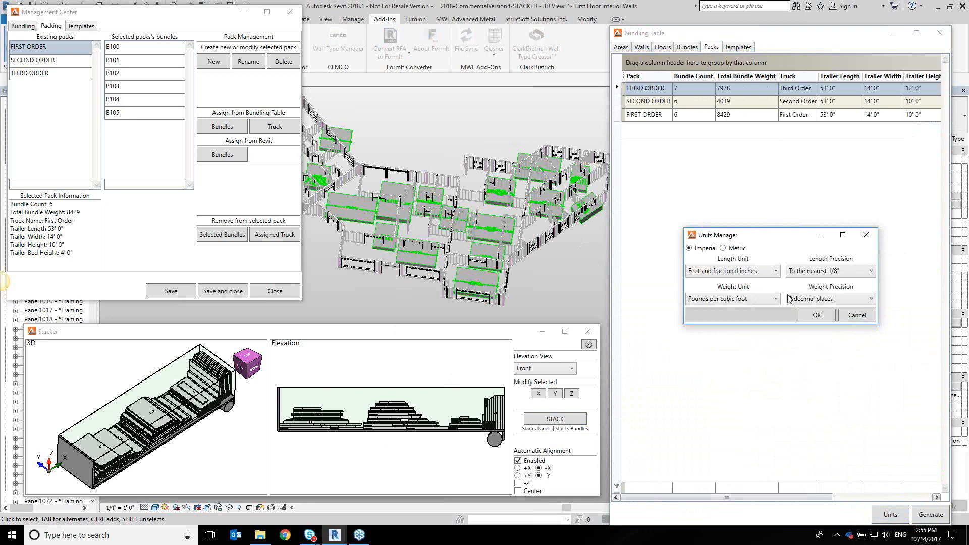
click(860, 241)
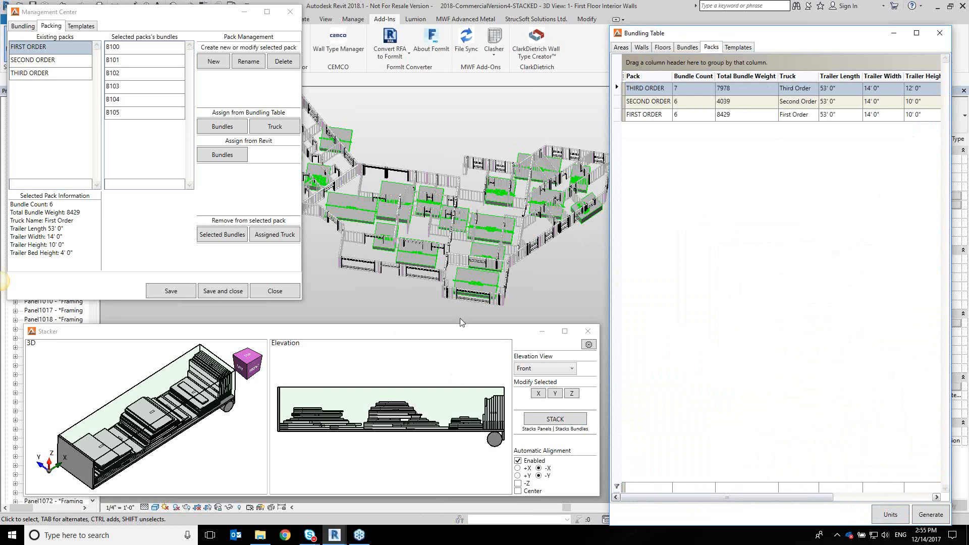
Close the Management Center, Stacker and Bundling Table windows and open the Report Manager.
drag(211, 12, 222, 47)
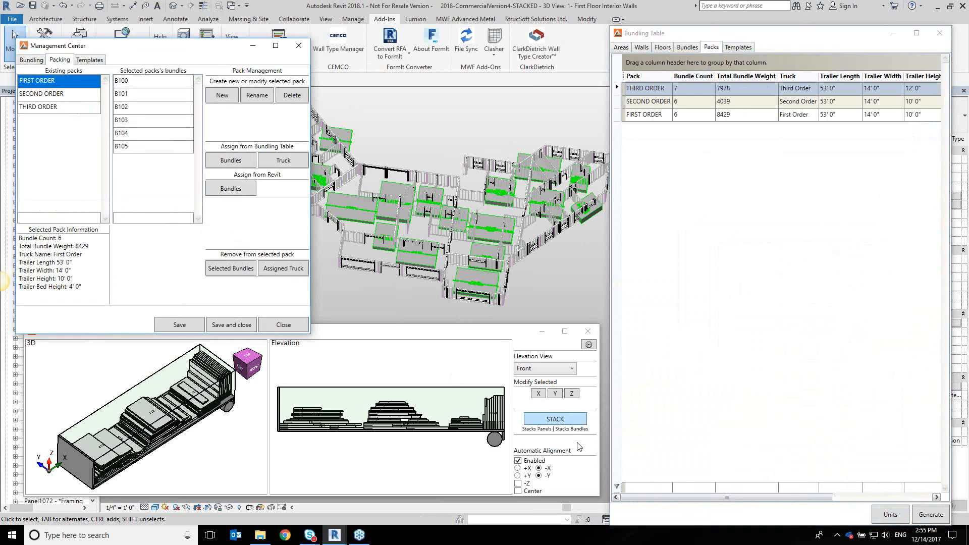
click(588, 331)
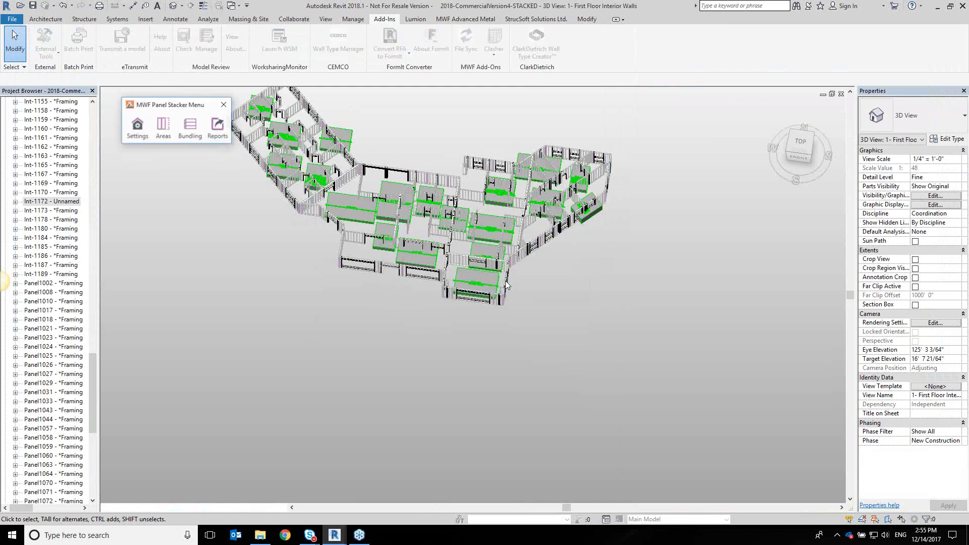
click(218, 129)
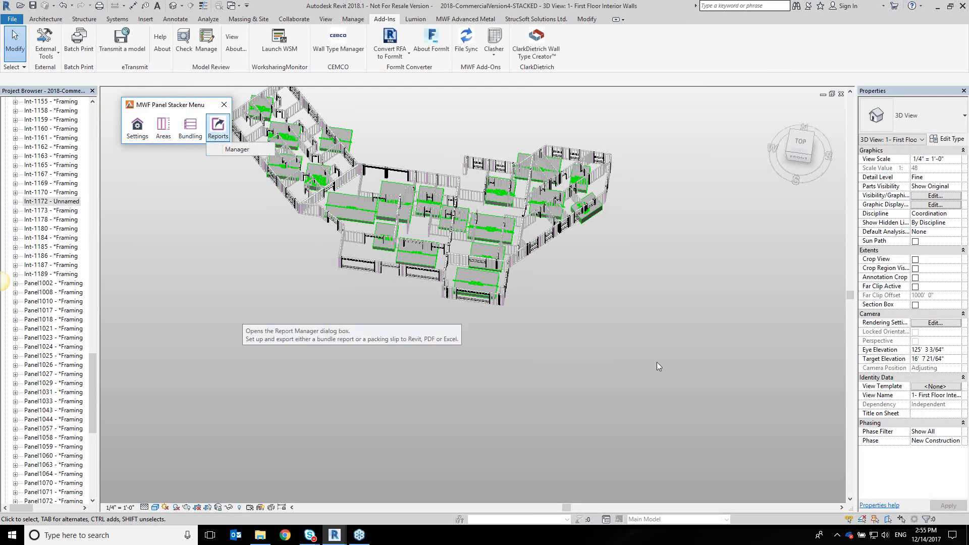
click(237, 150)
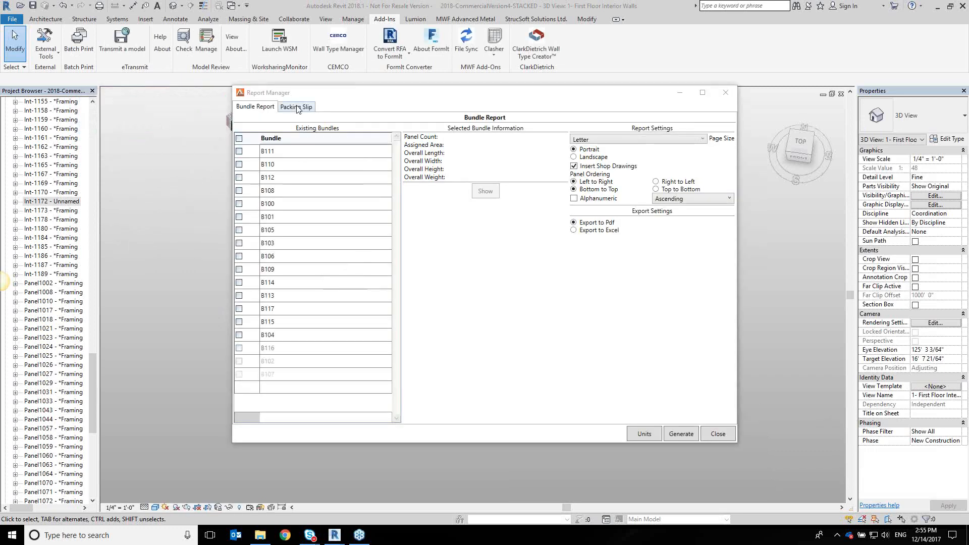
Review the Packing Slip report settings and units without changing them, and close the Report Manager.
click(297, 107)
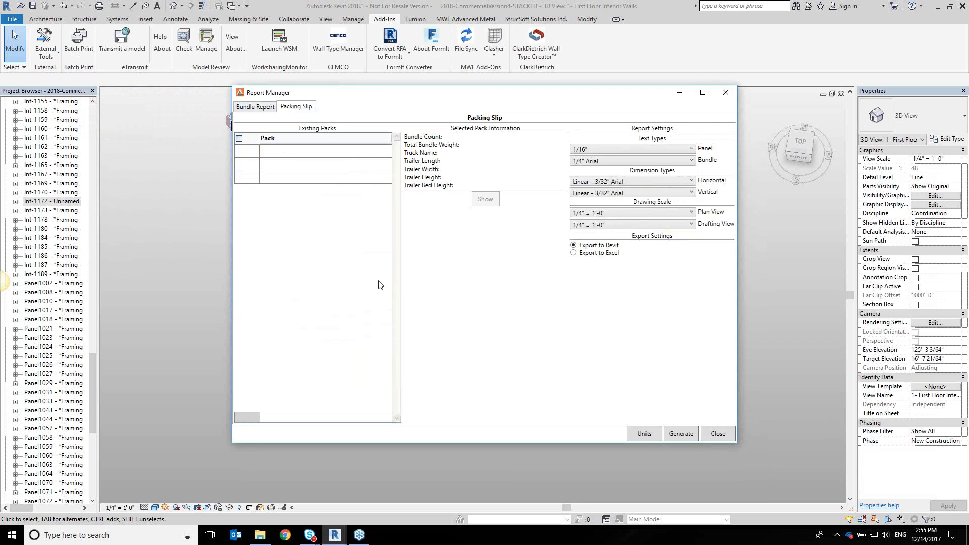
click(630, 437)
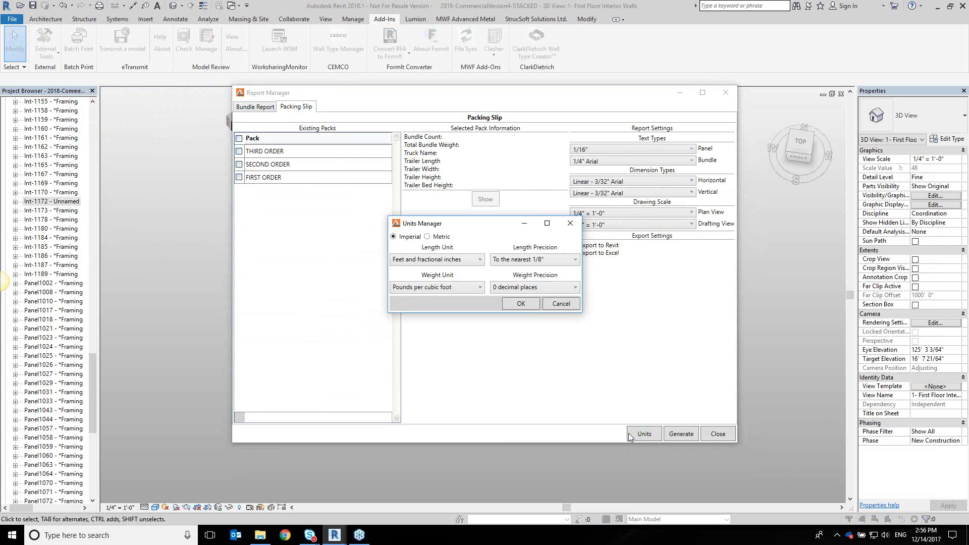
click(563, 305)
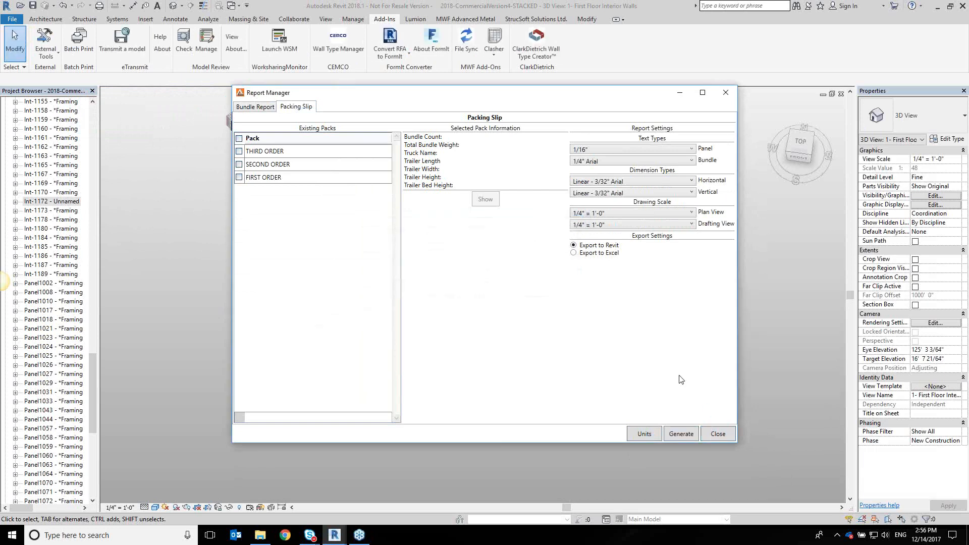
click(718, 434)
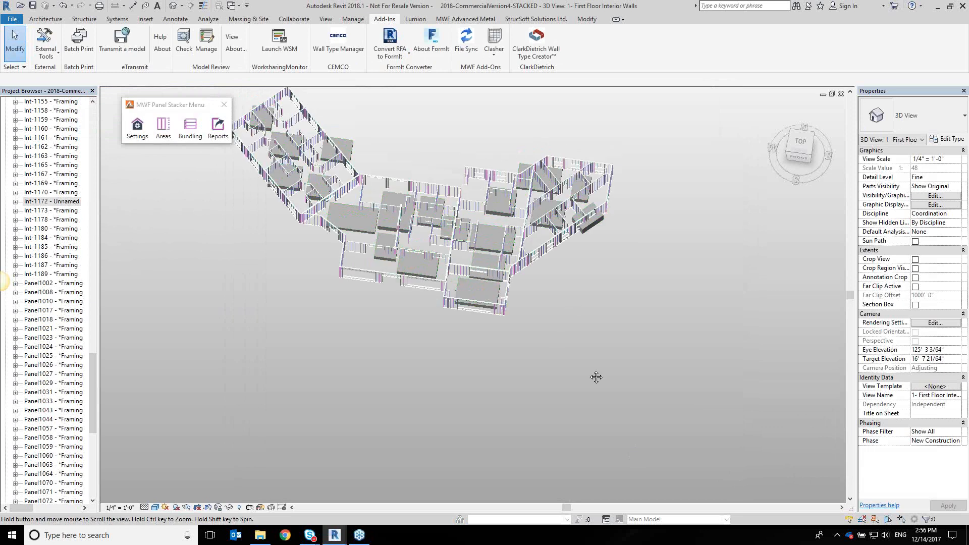
scroll(500, 309, up, 3)
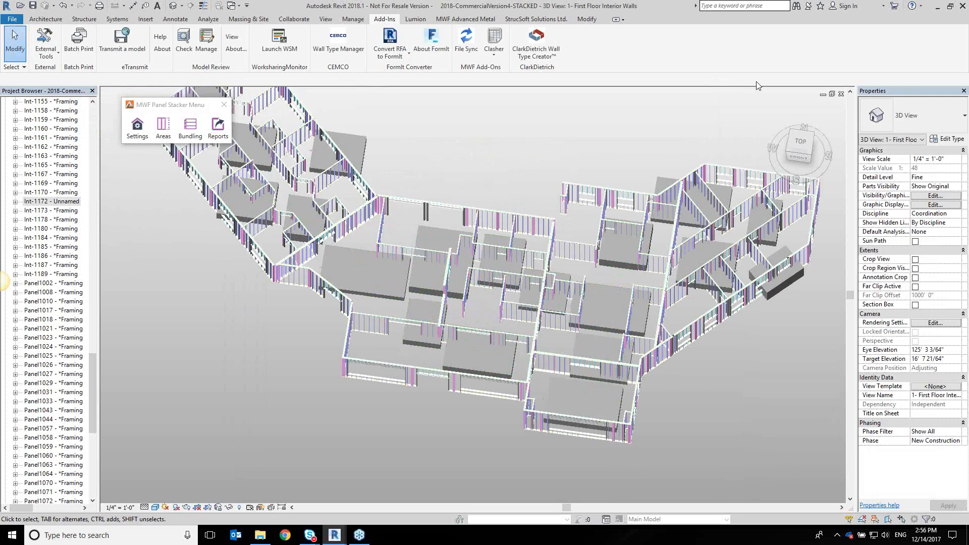